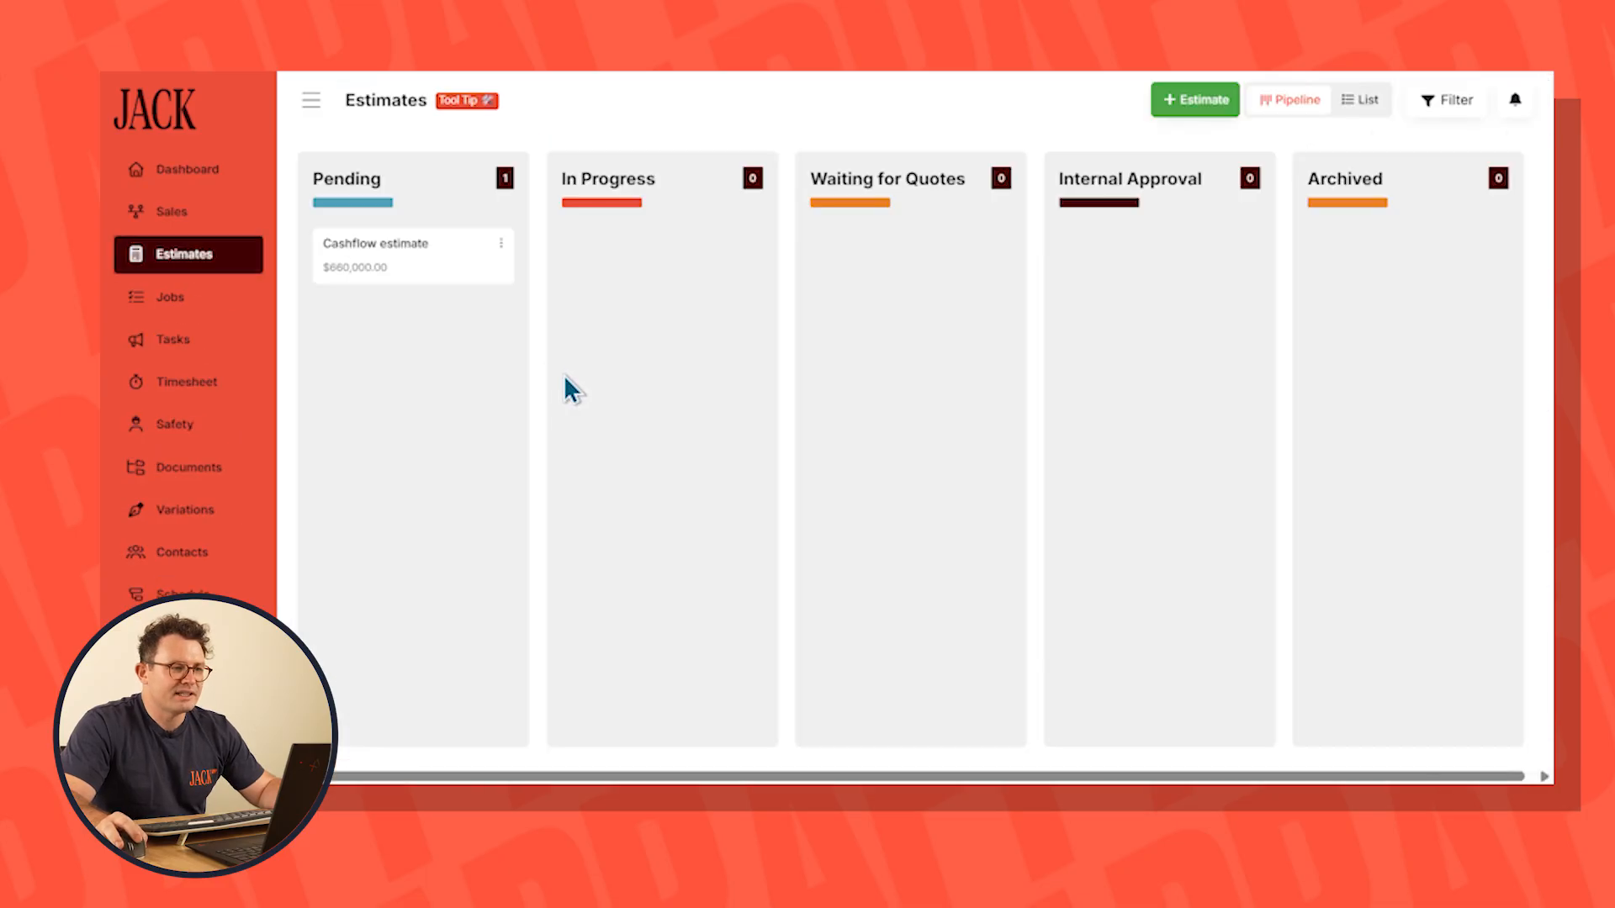
Convert the Cashflow estimate into a job with job type Fixed Price and enter the job address
drag(408, 263, 1100, 292)
click(1128, 281)
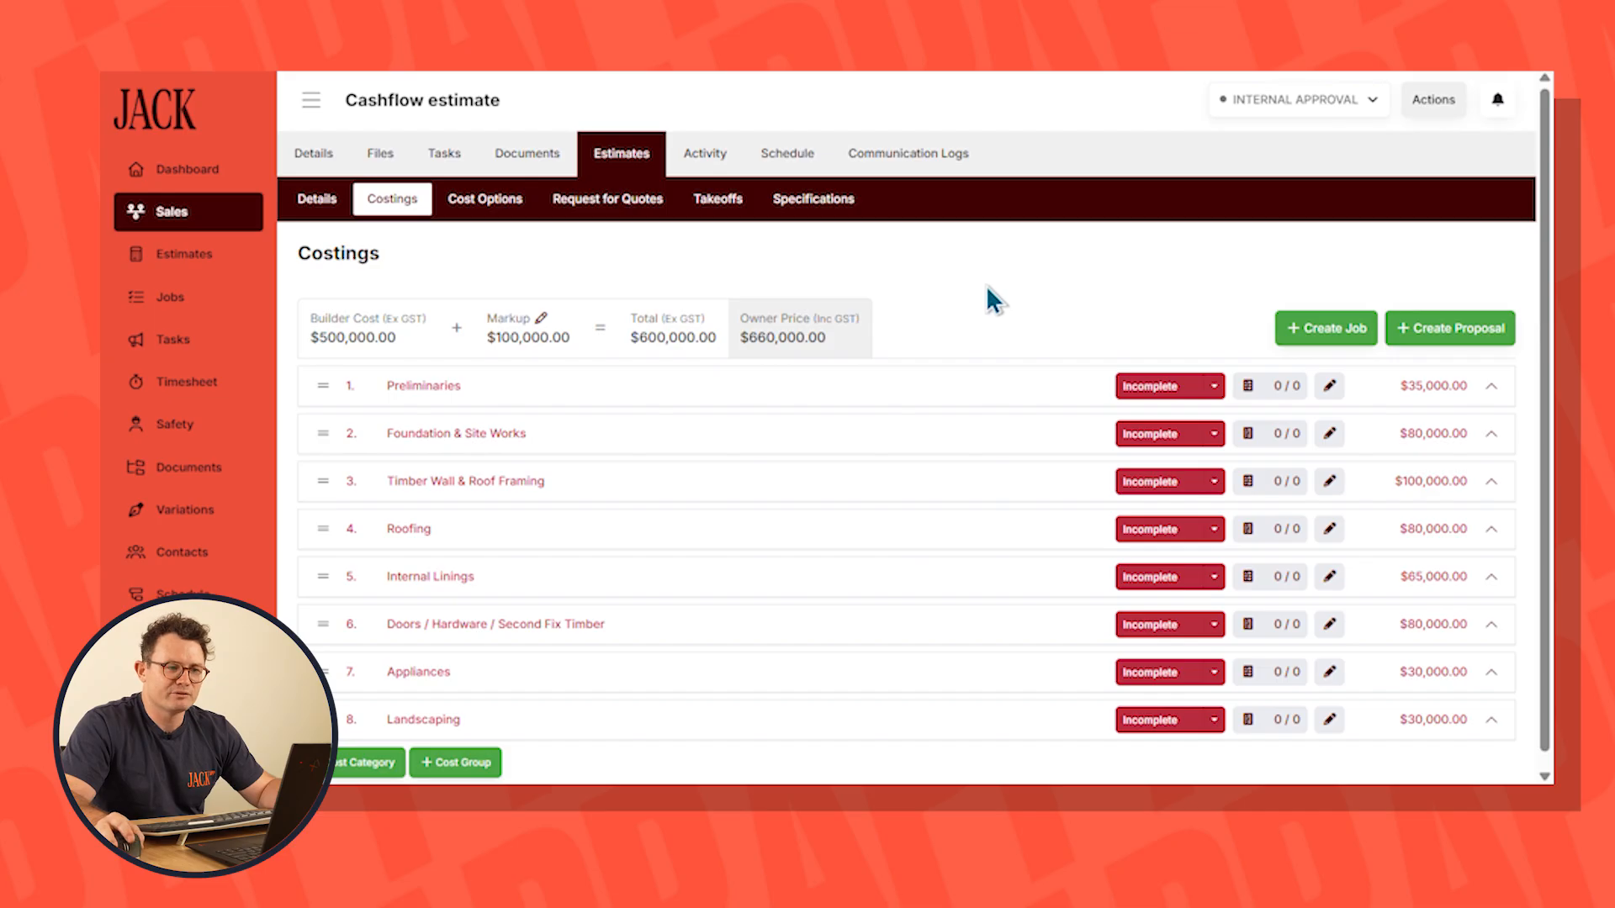
click(1322, 329)
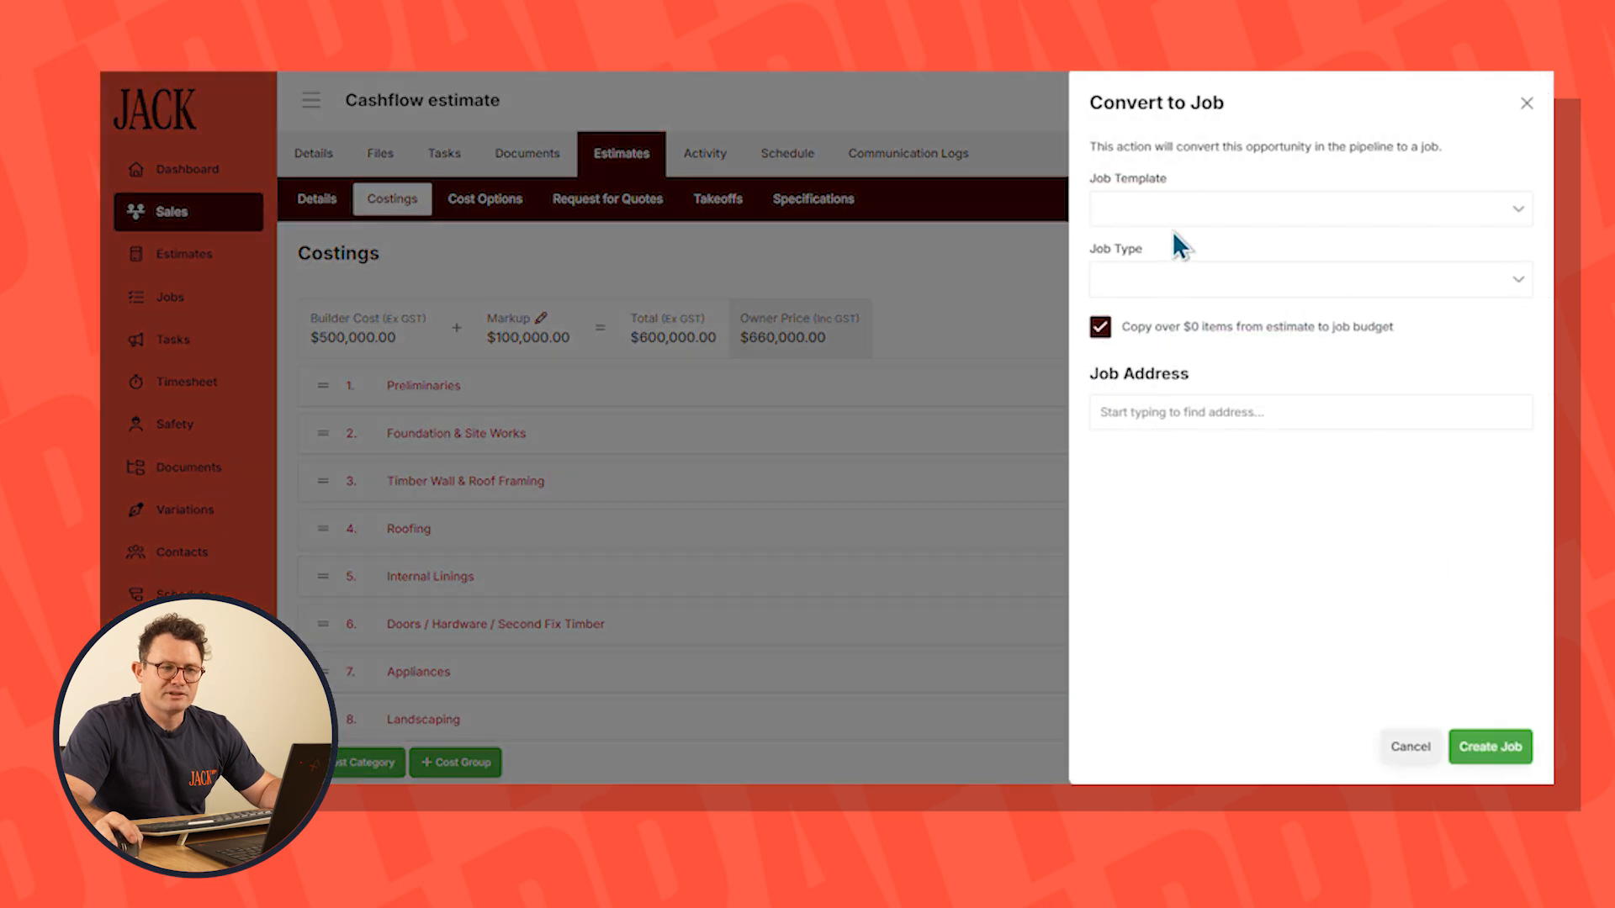
click(1153, 211)
click(1216, 145)
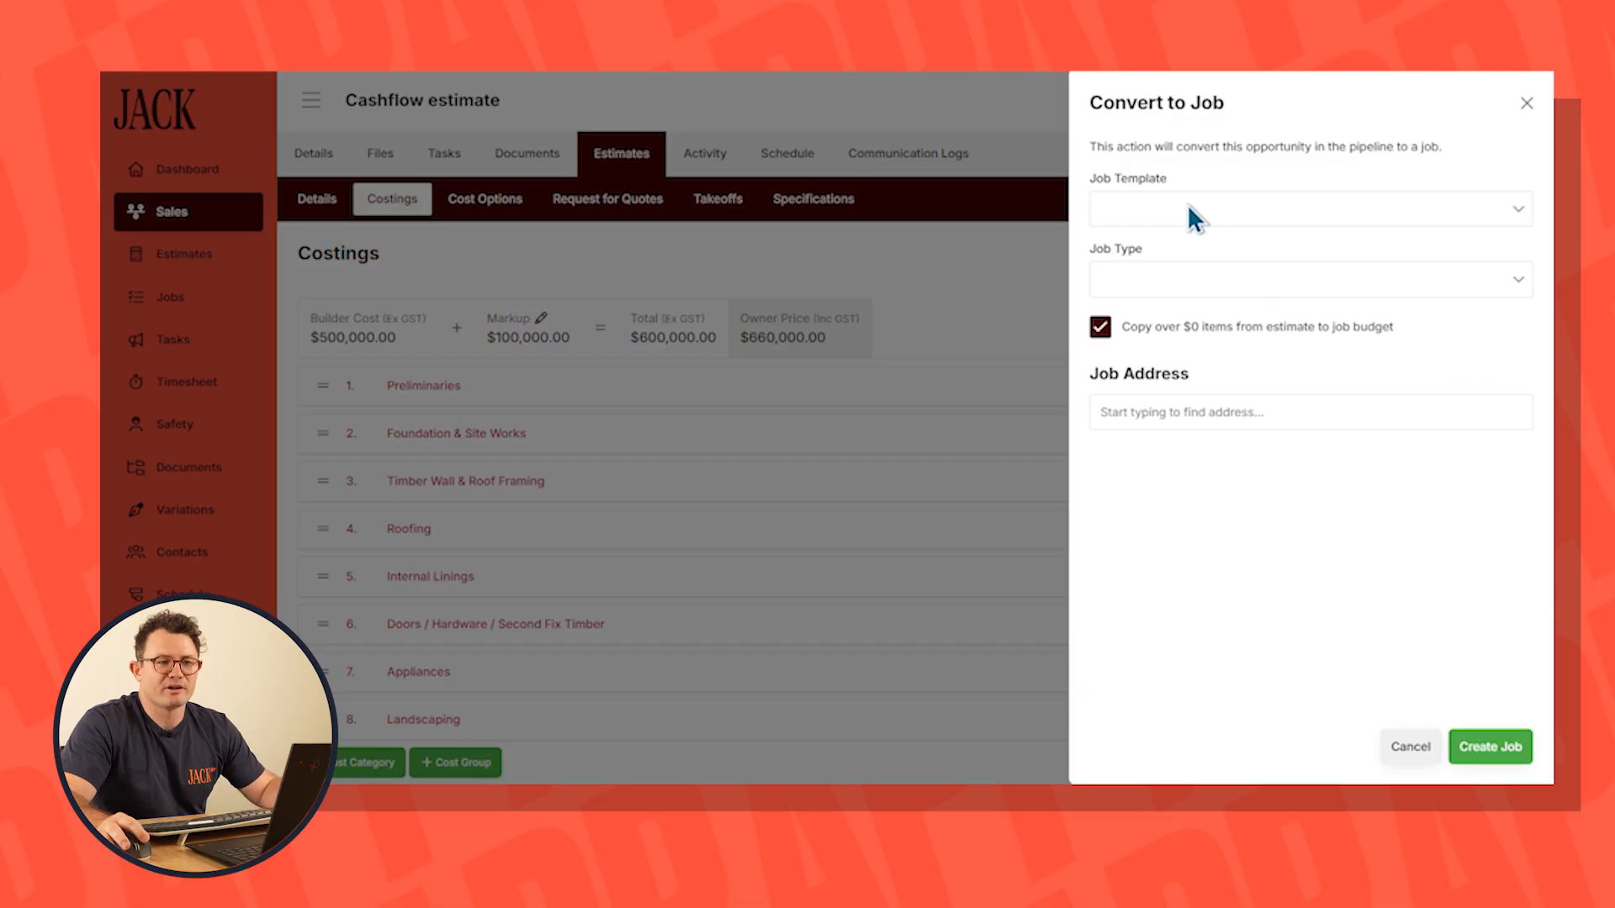
click(1169, 279)
click(1157, 314)
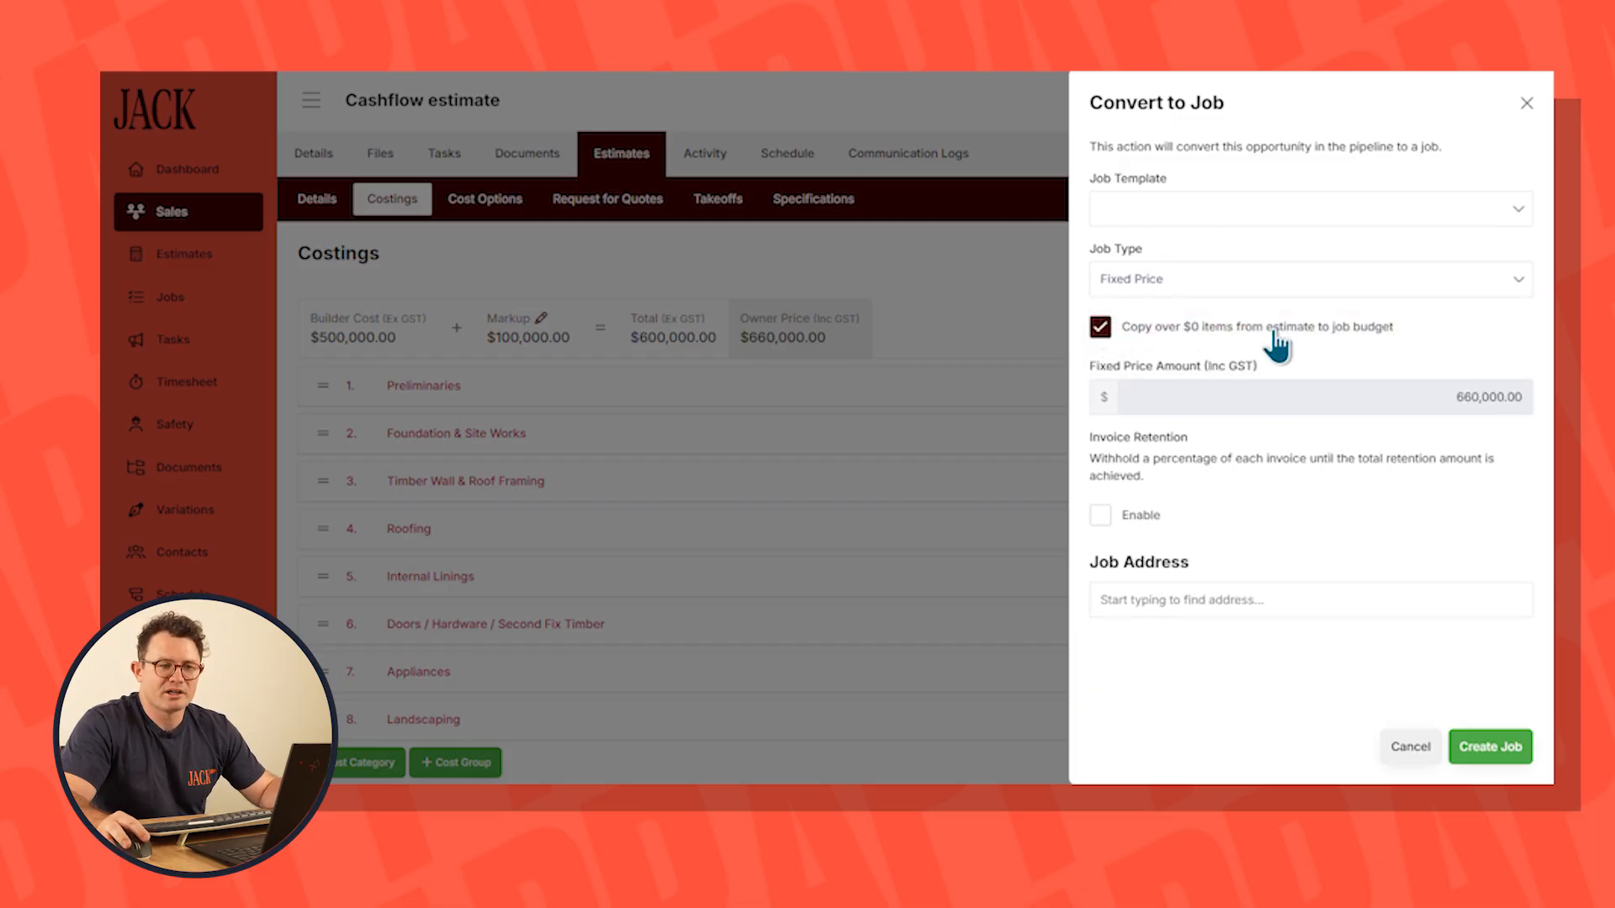
click(1149, 601)
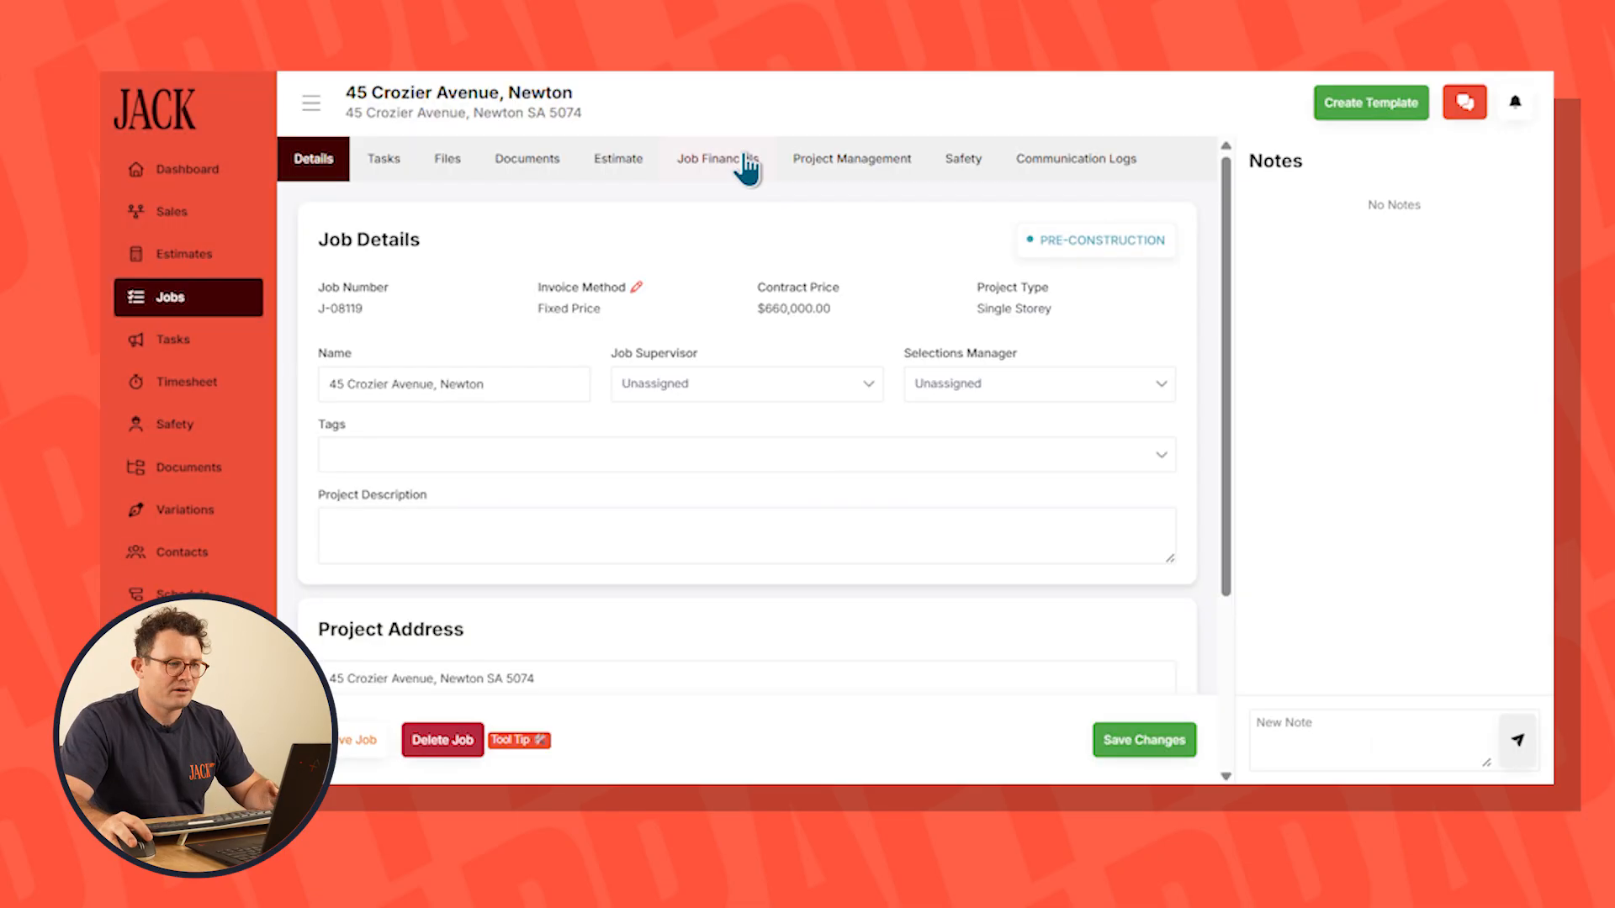
Review the new job's budget totals and its predicted cashflow chart
click(740, 162)
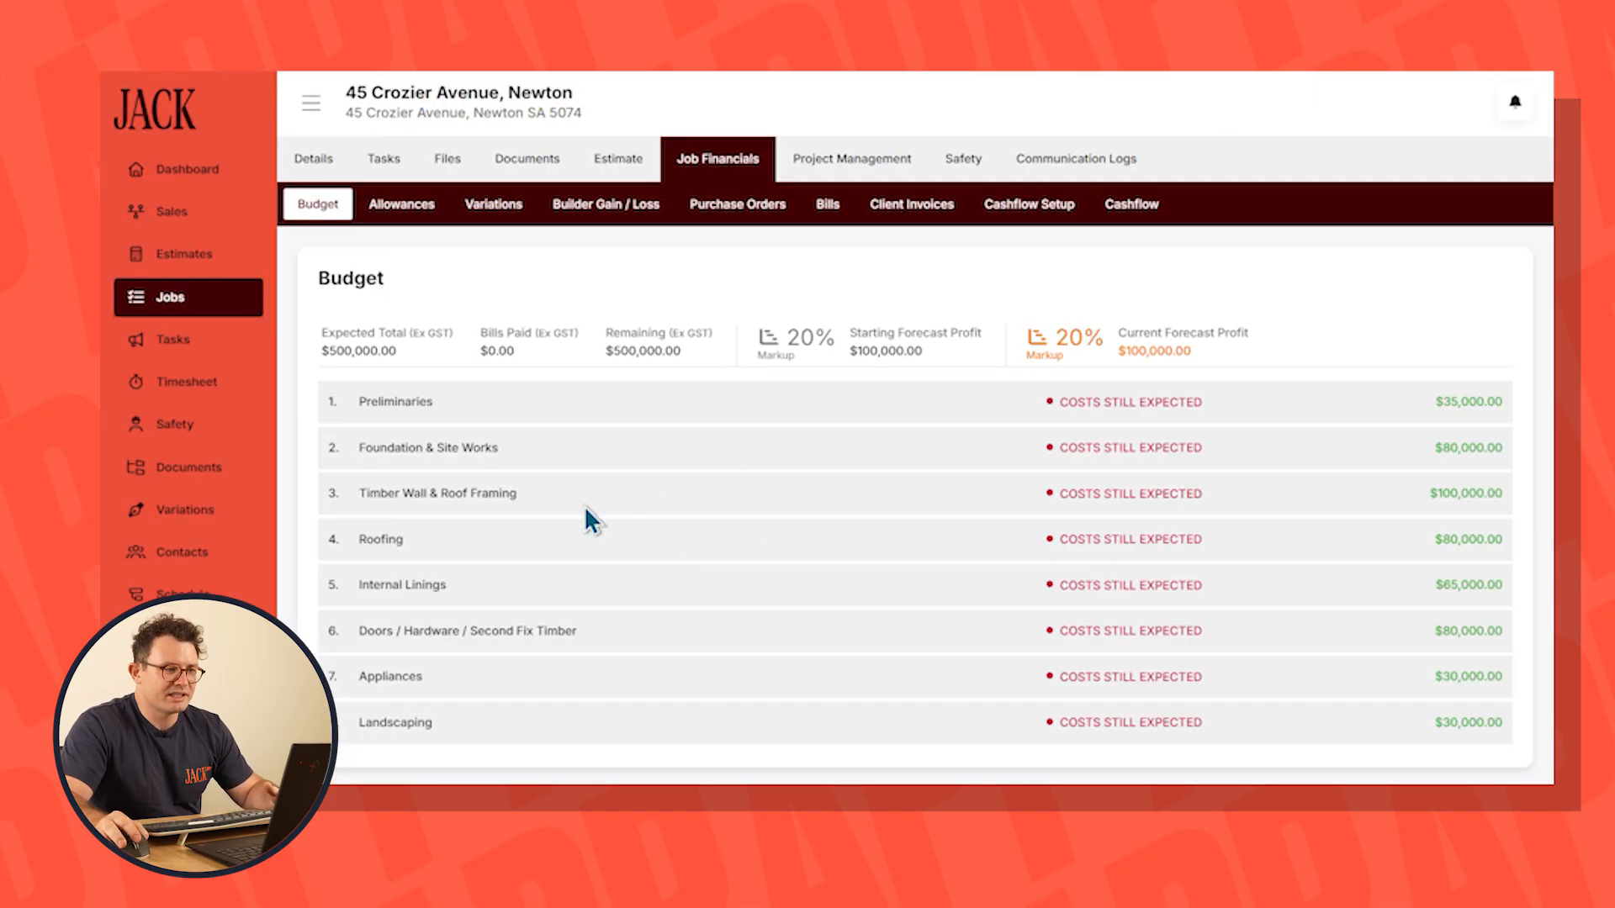
drag(346, 352, 409, 360)
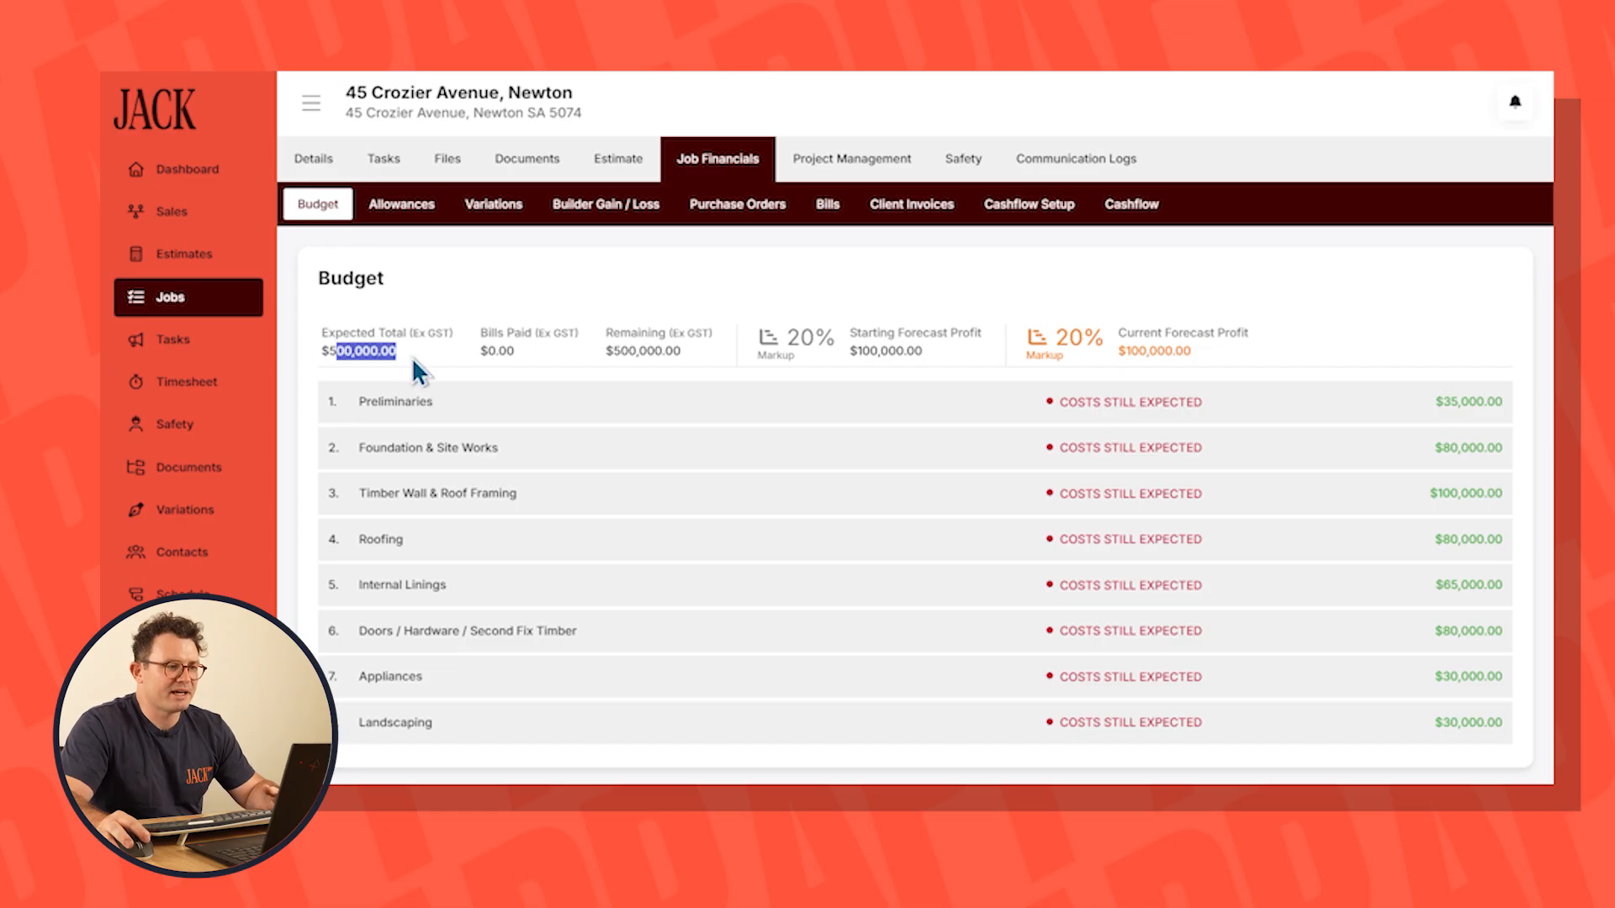
click(828, 306)
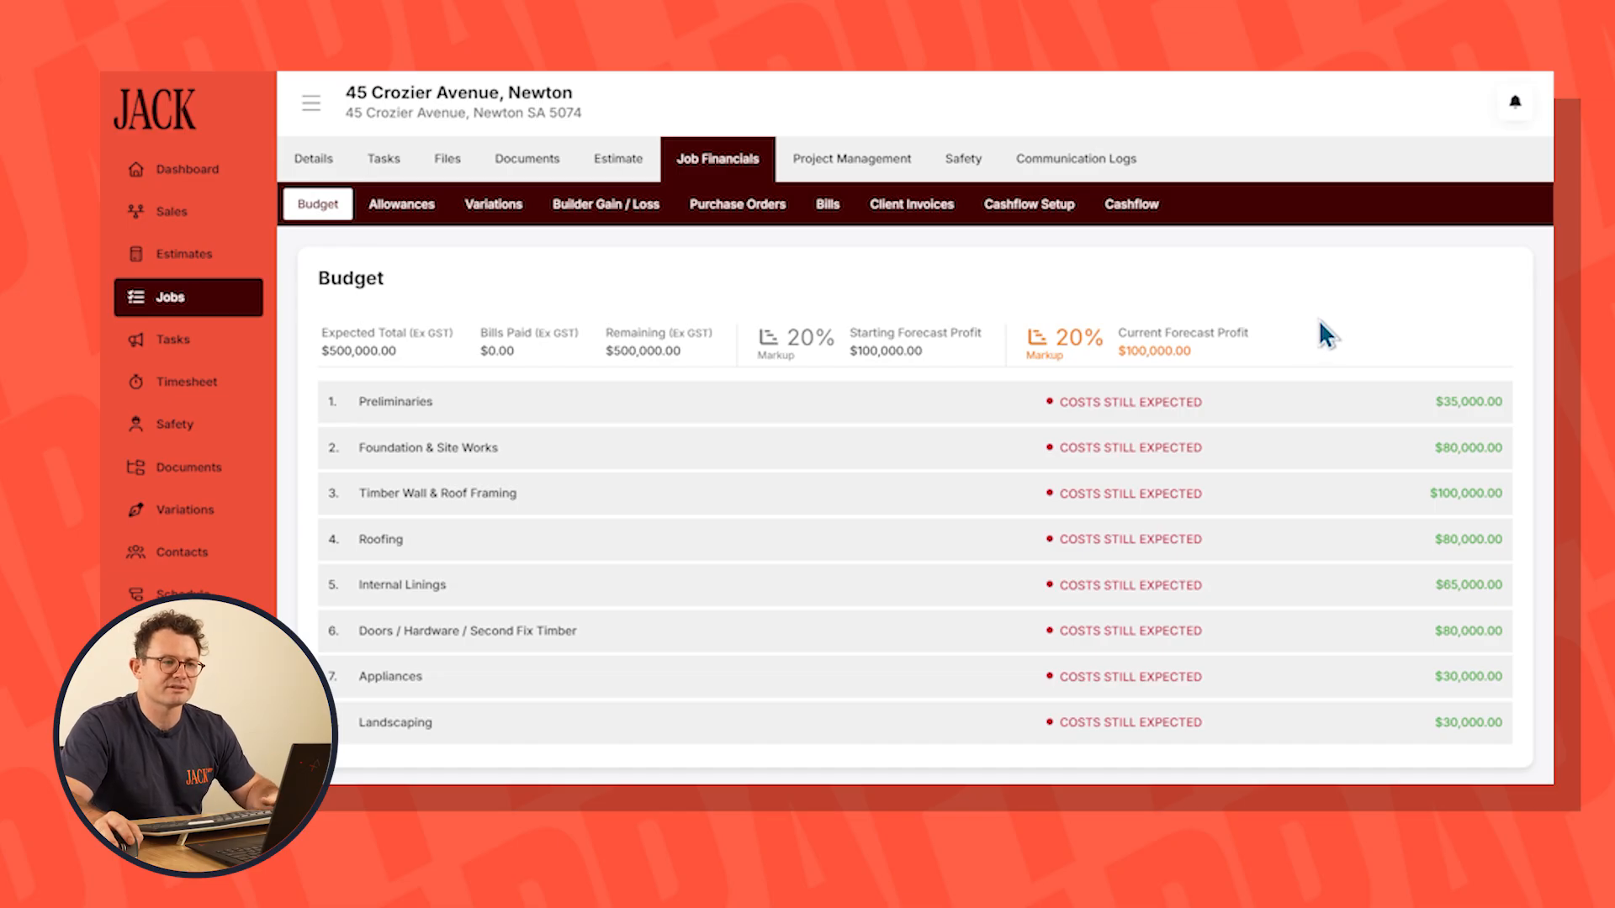
click(1132, 212)
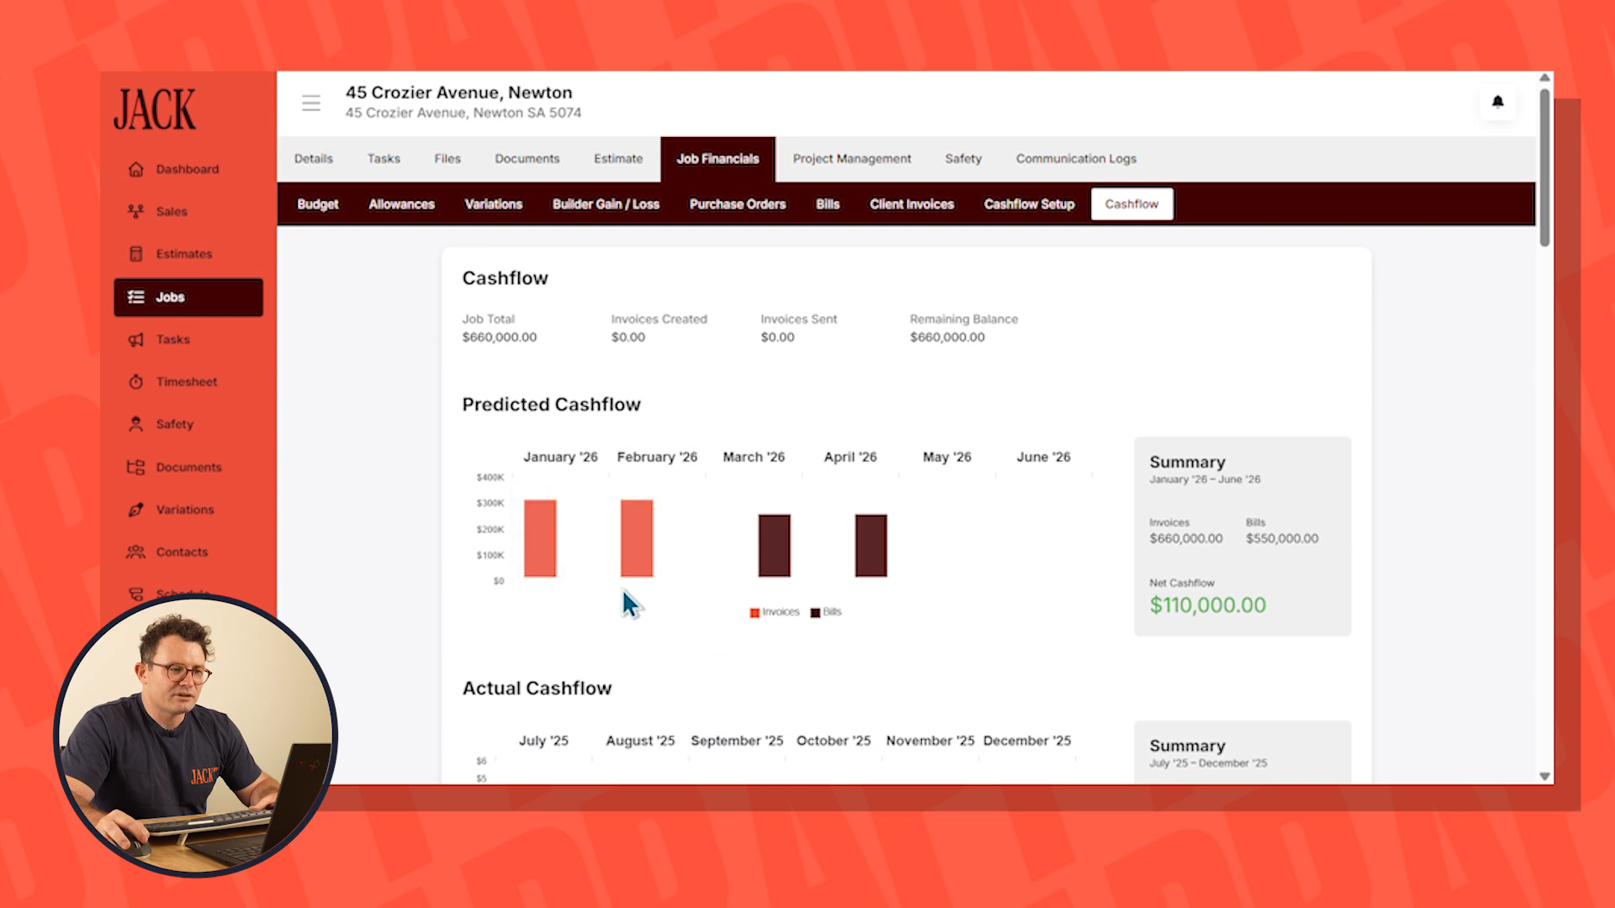
mouse_move(646, 539)
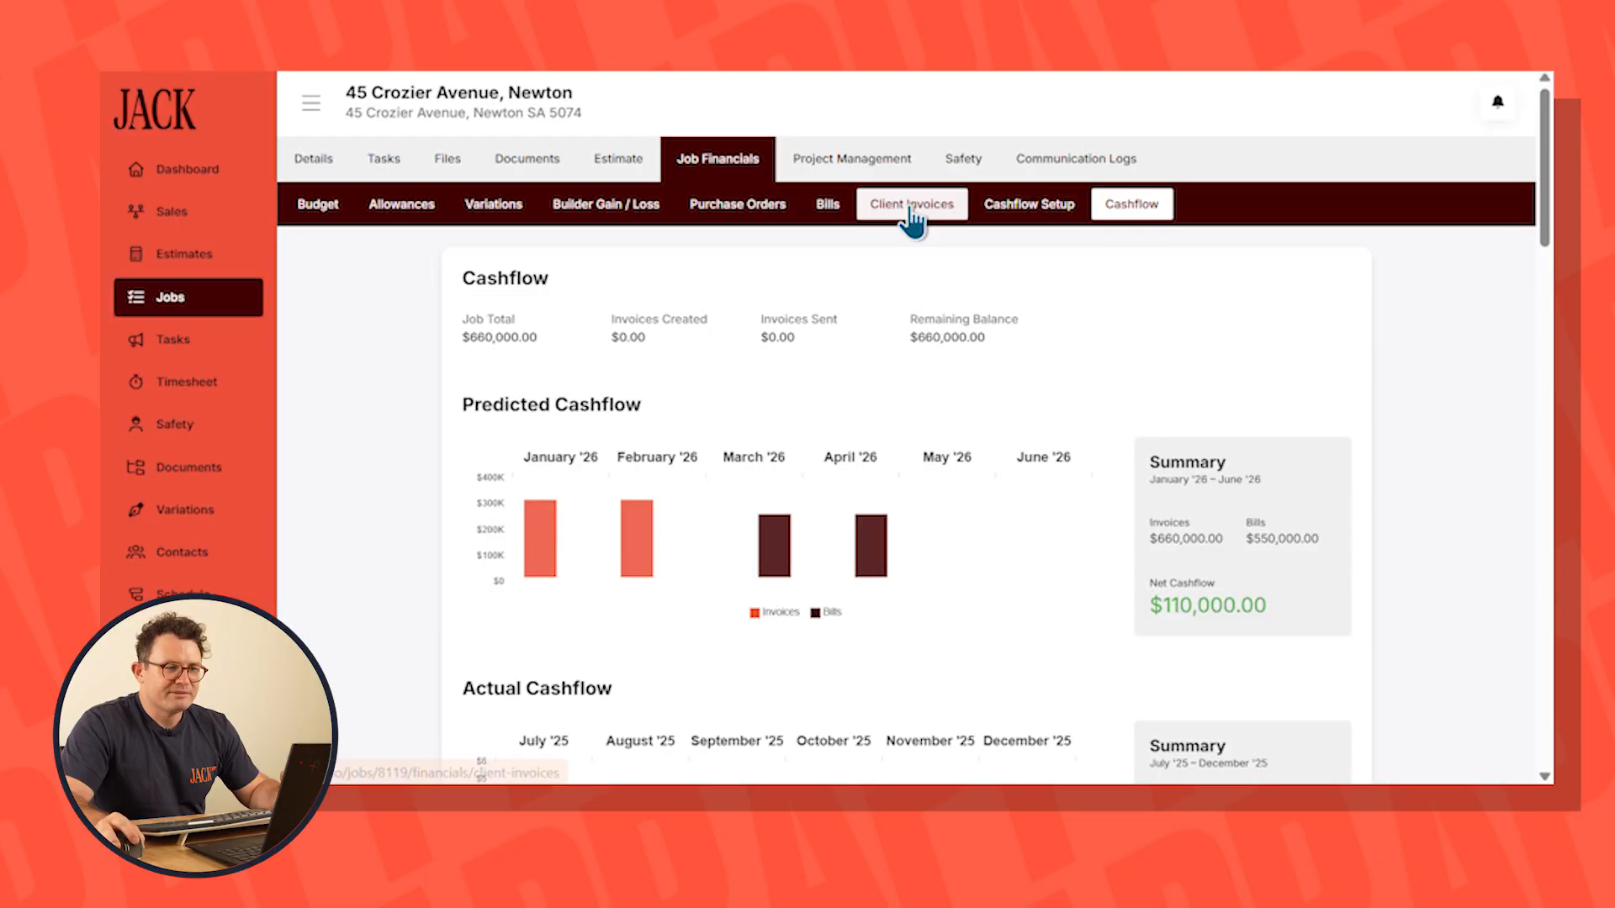
Create a client invoice titled Deposit for 5% of the job total, with a date trigger of 10/02/2026
click(912, 205)
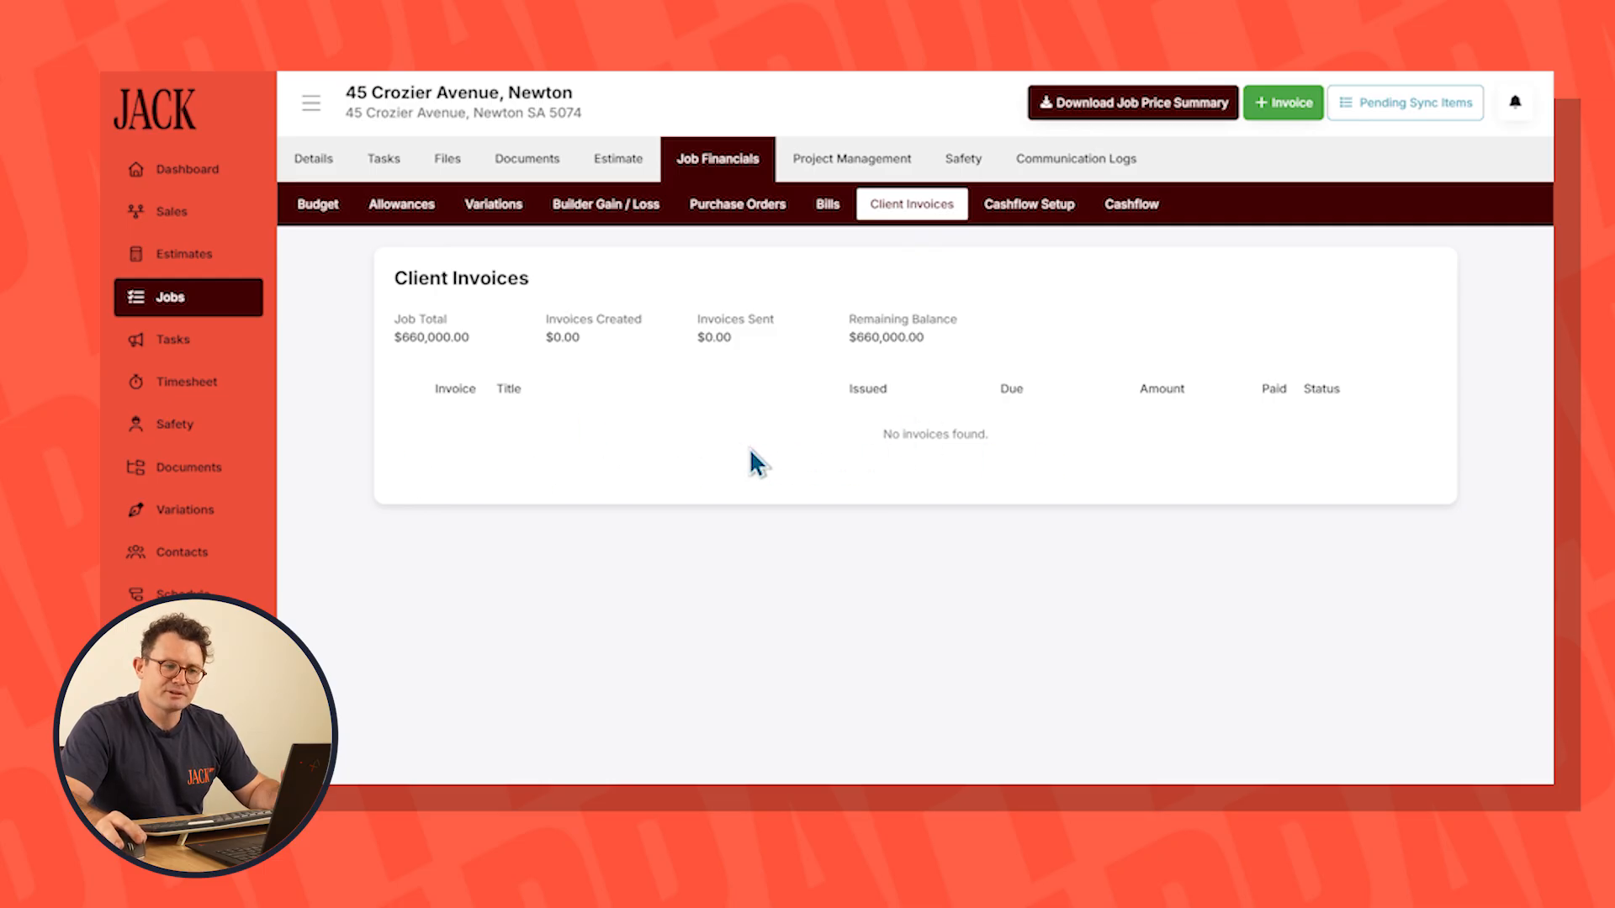
click(1283, 103)
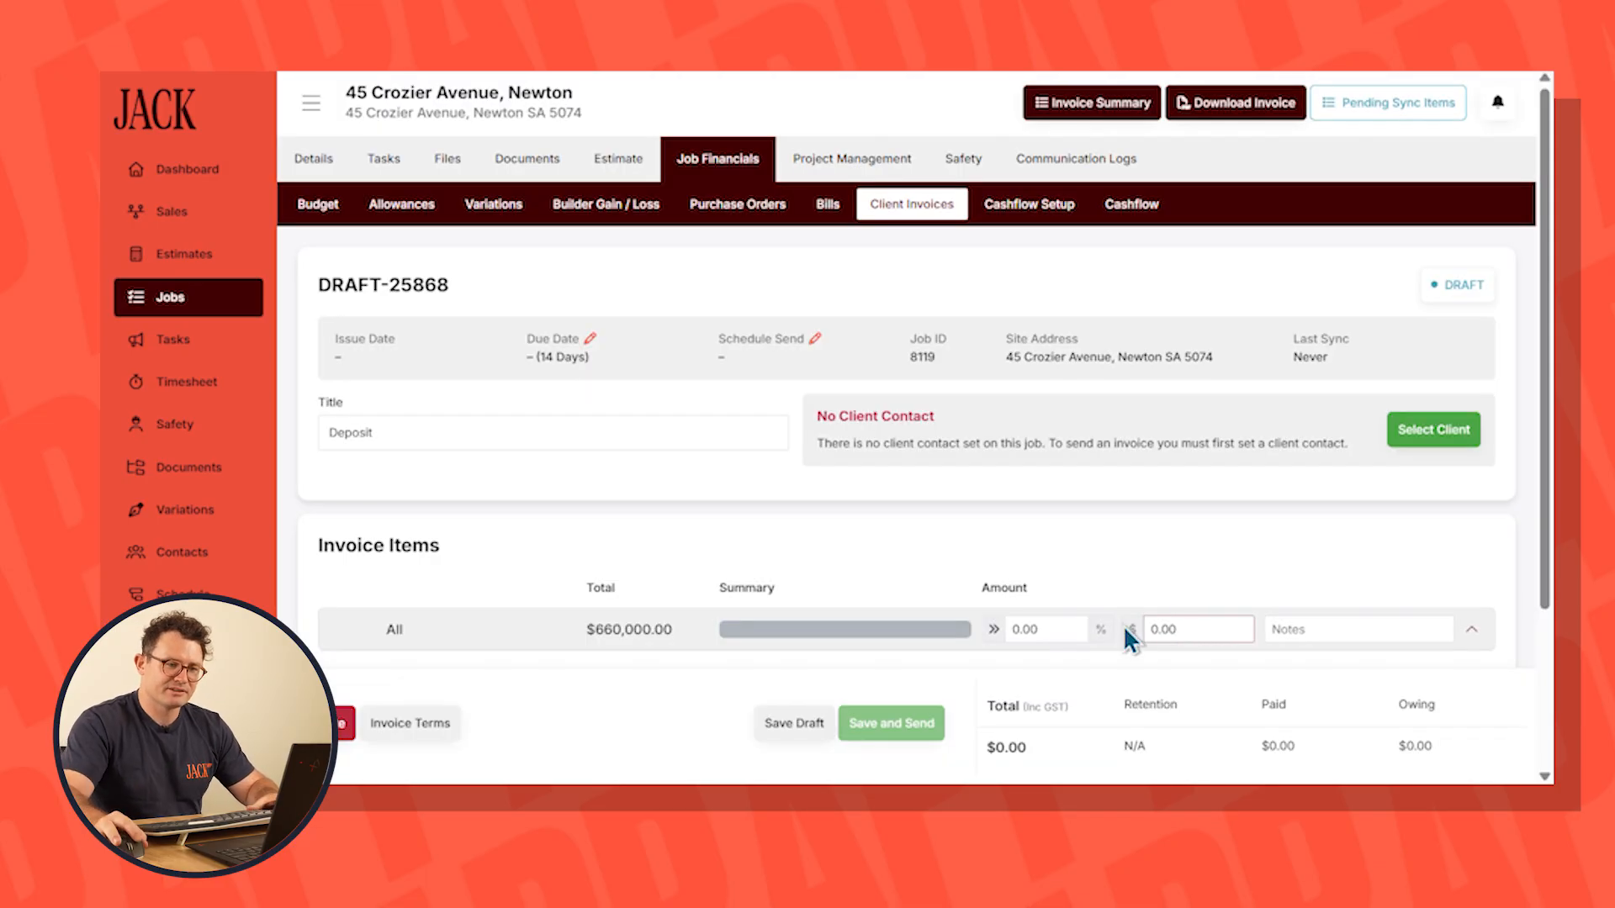
click(816, 339)
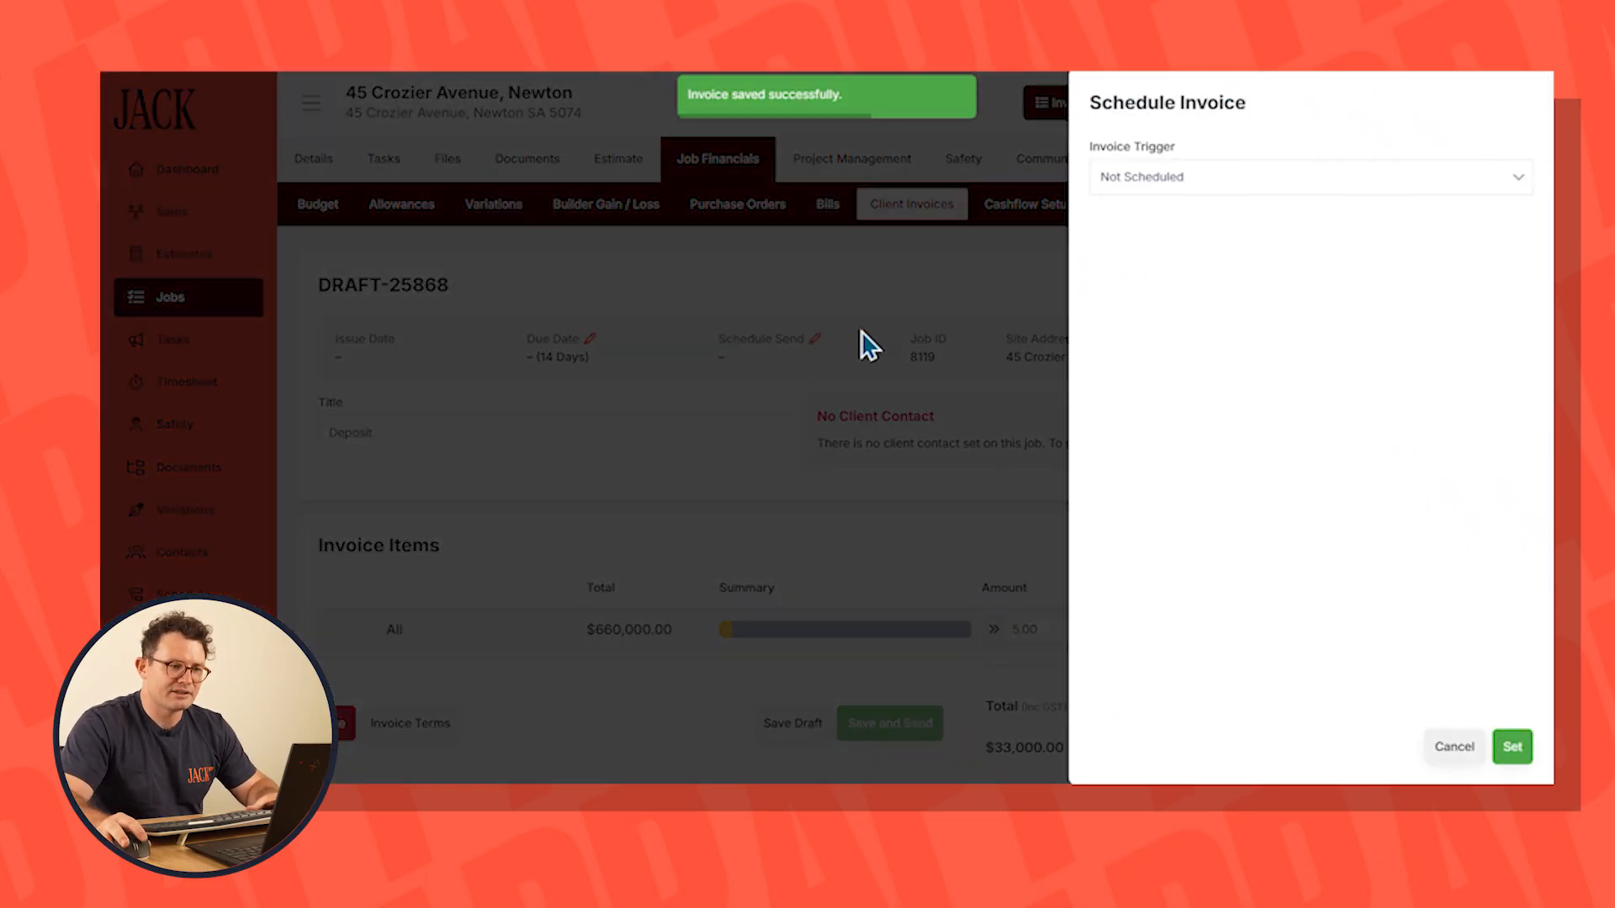
click(1211, 178)
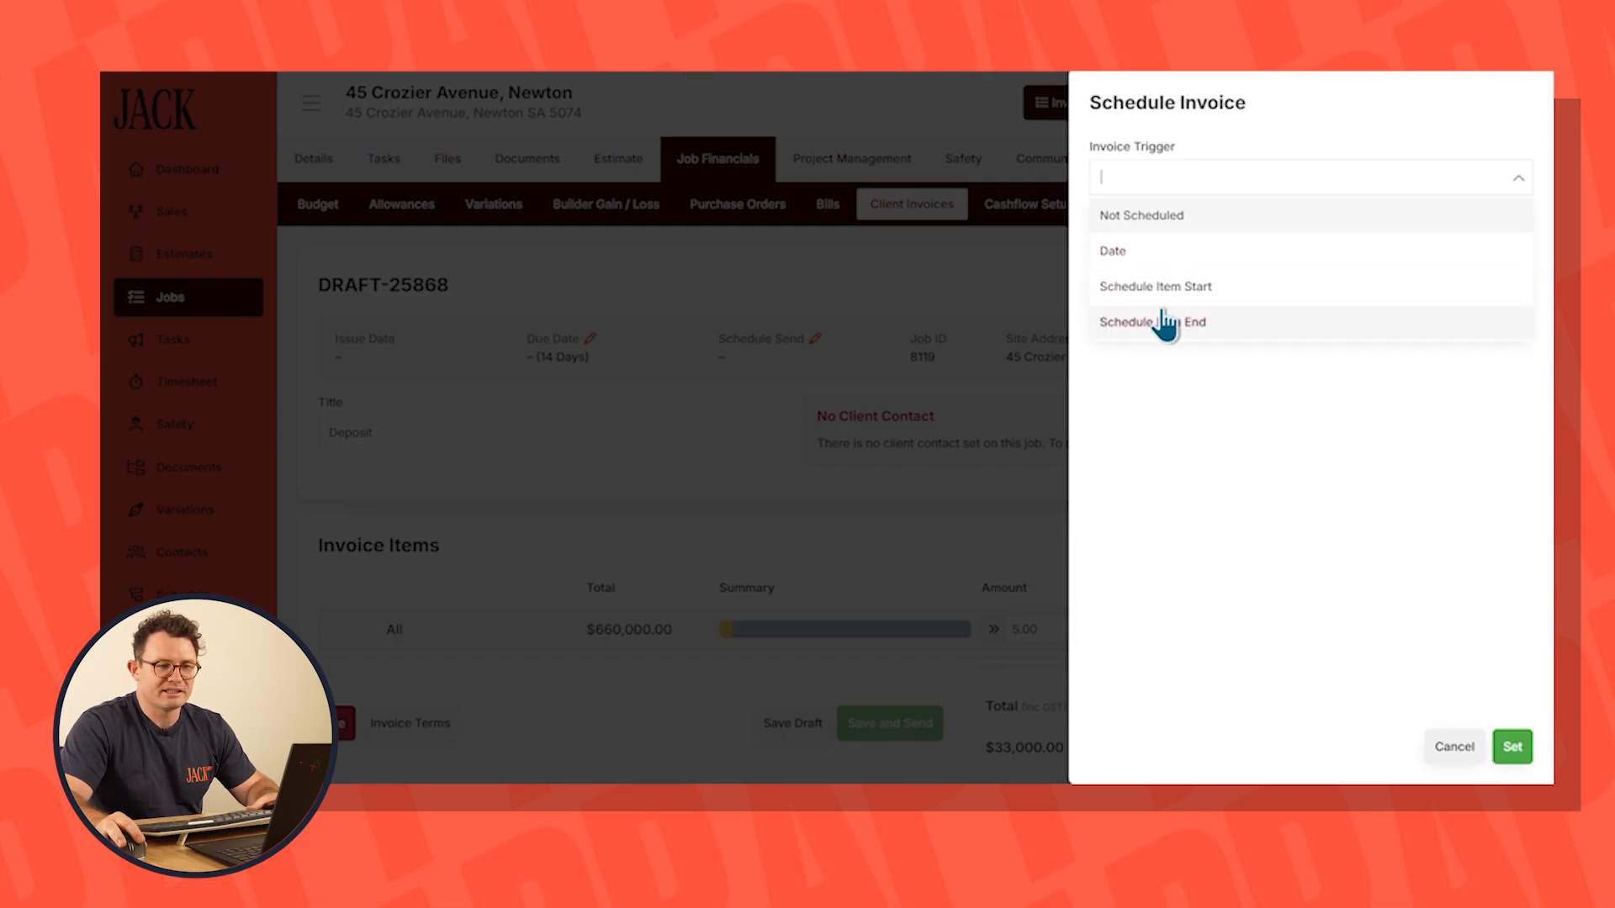
click(1128, 252)
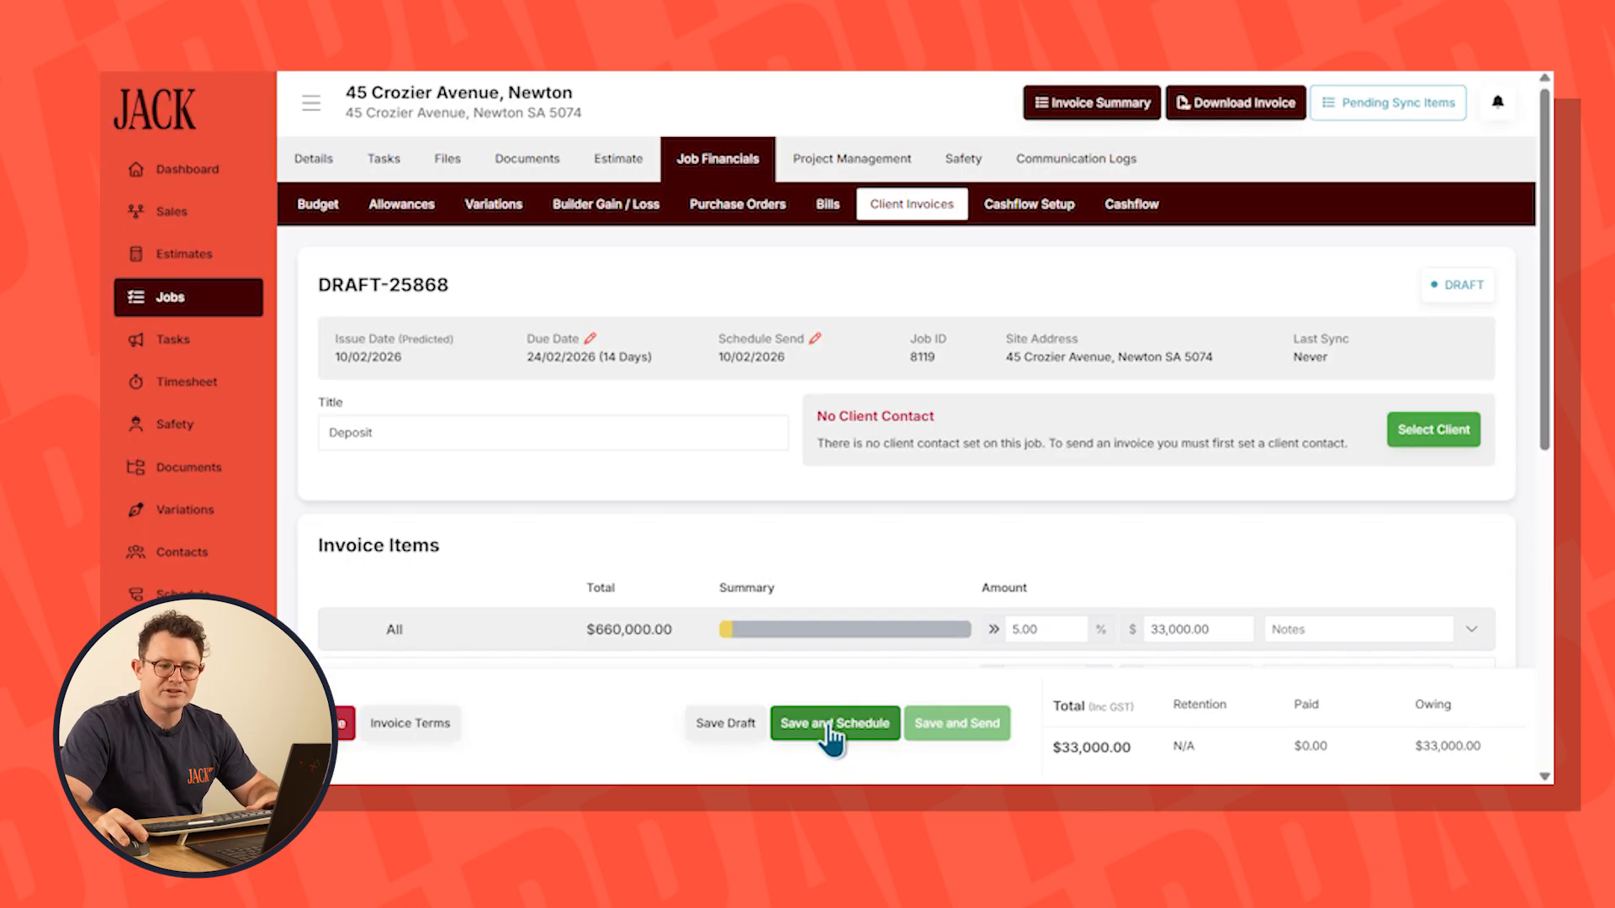
Save and schedule the deposit invoice, and check the job's predicted cashflow
click(834, 732)
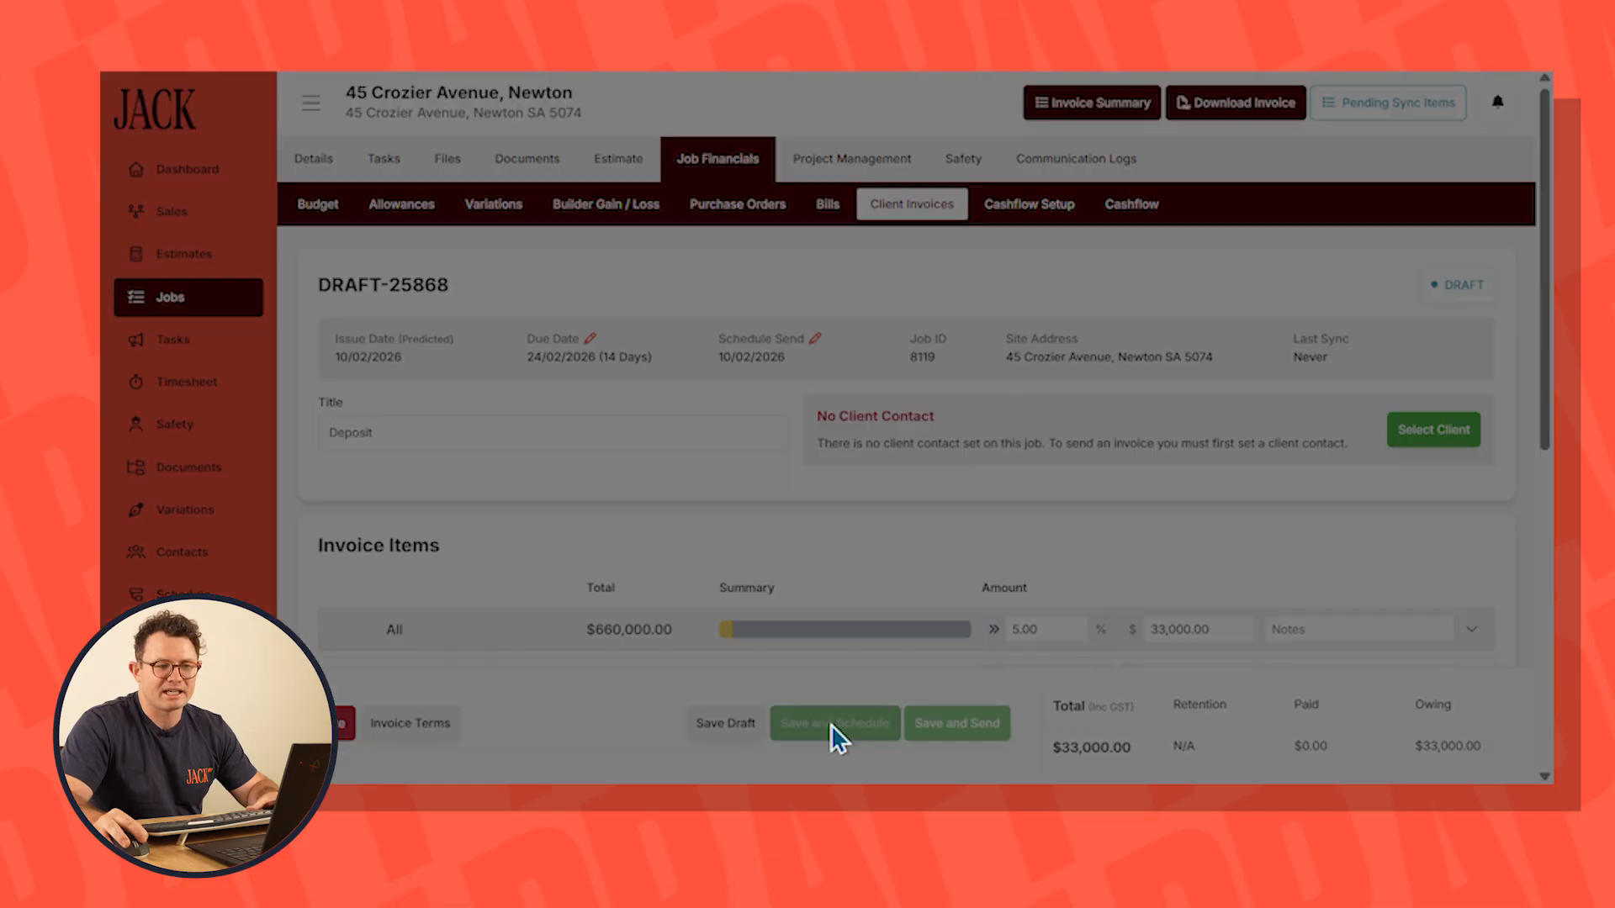
click(944, 503)
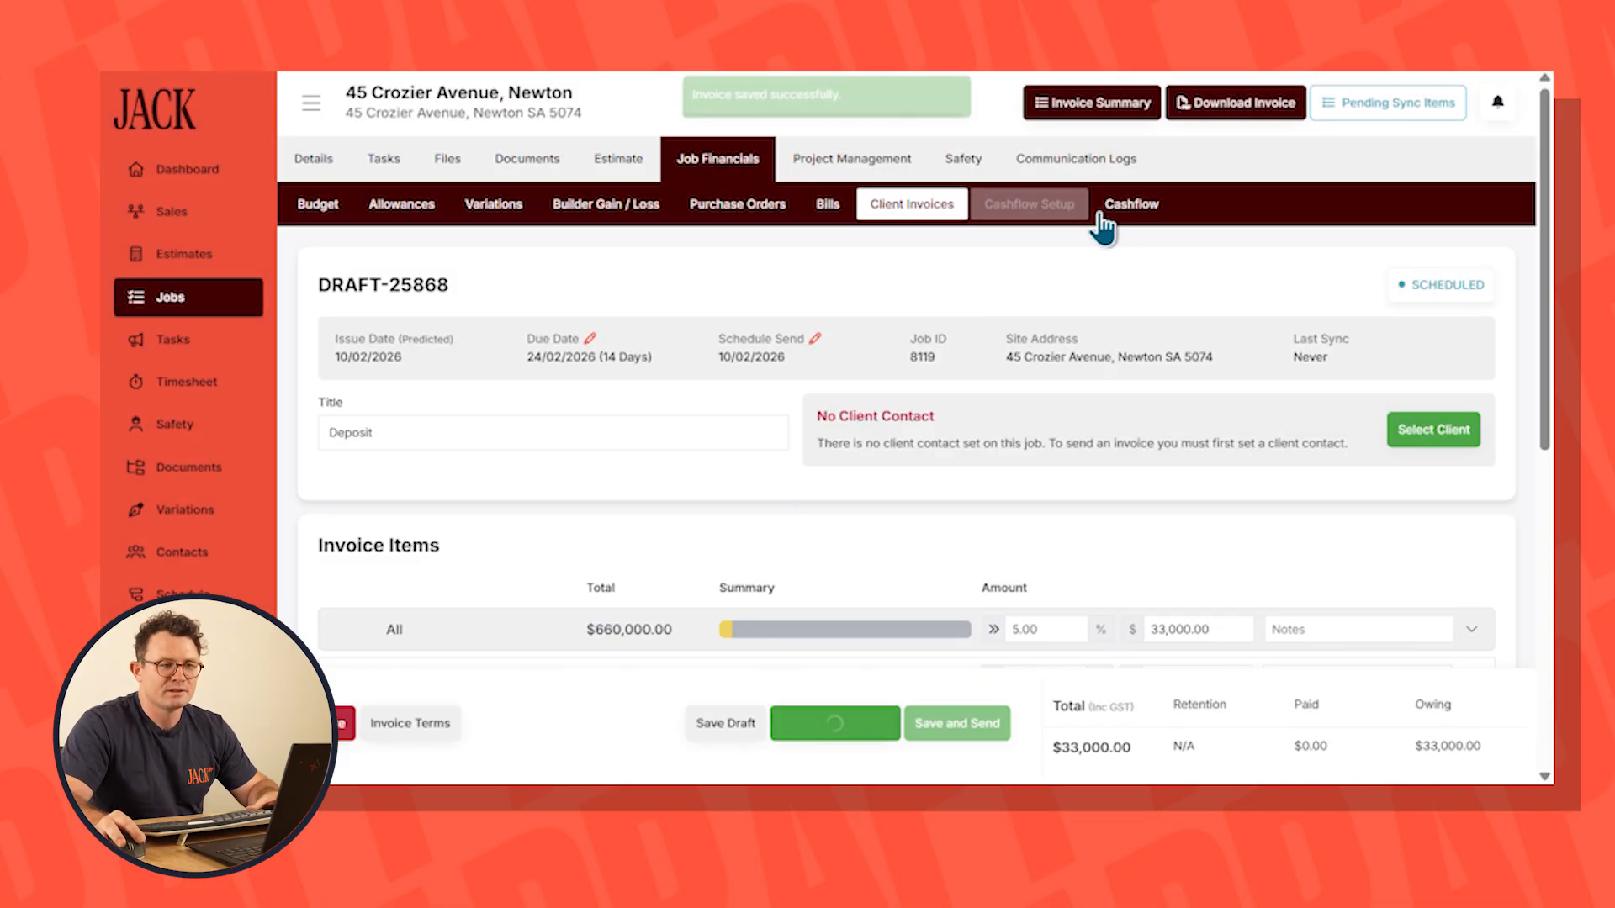
click(1131, 207)
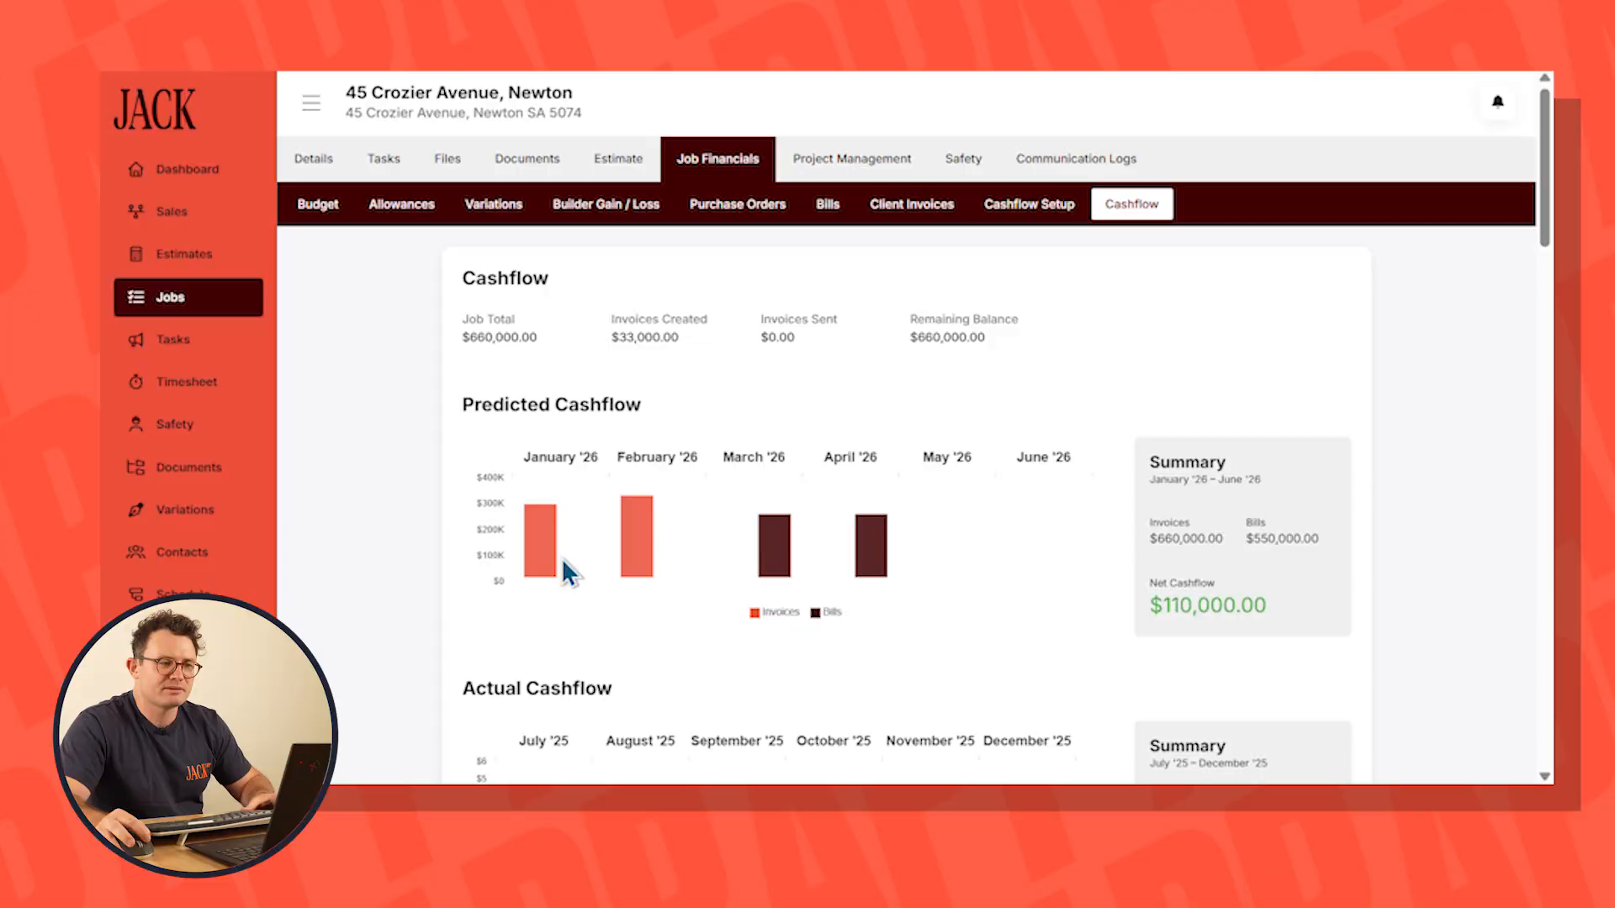
Add a schedule item named Council Approval with a duration of 50 days to the job's schedule
click(864, 162)
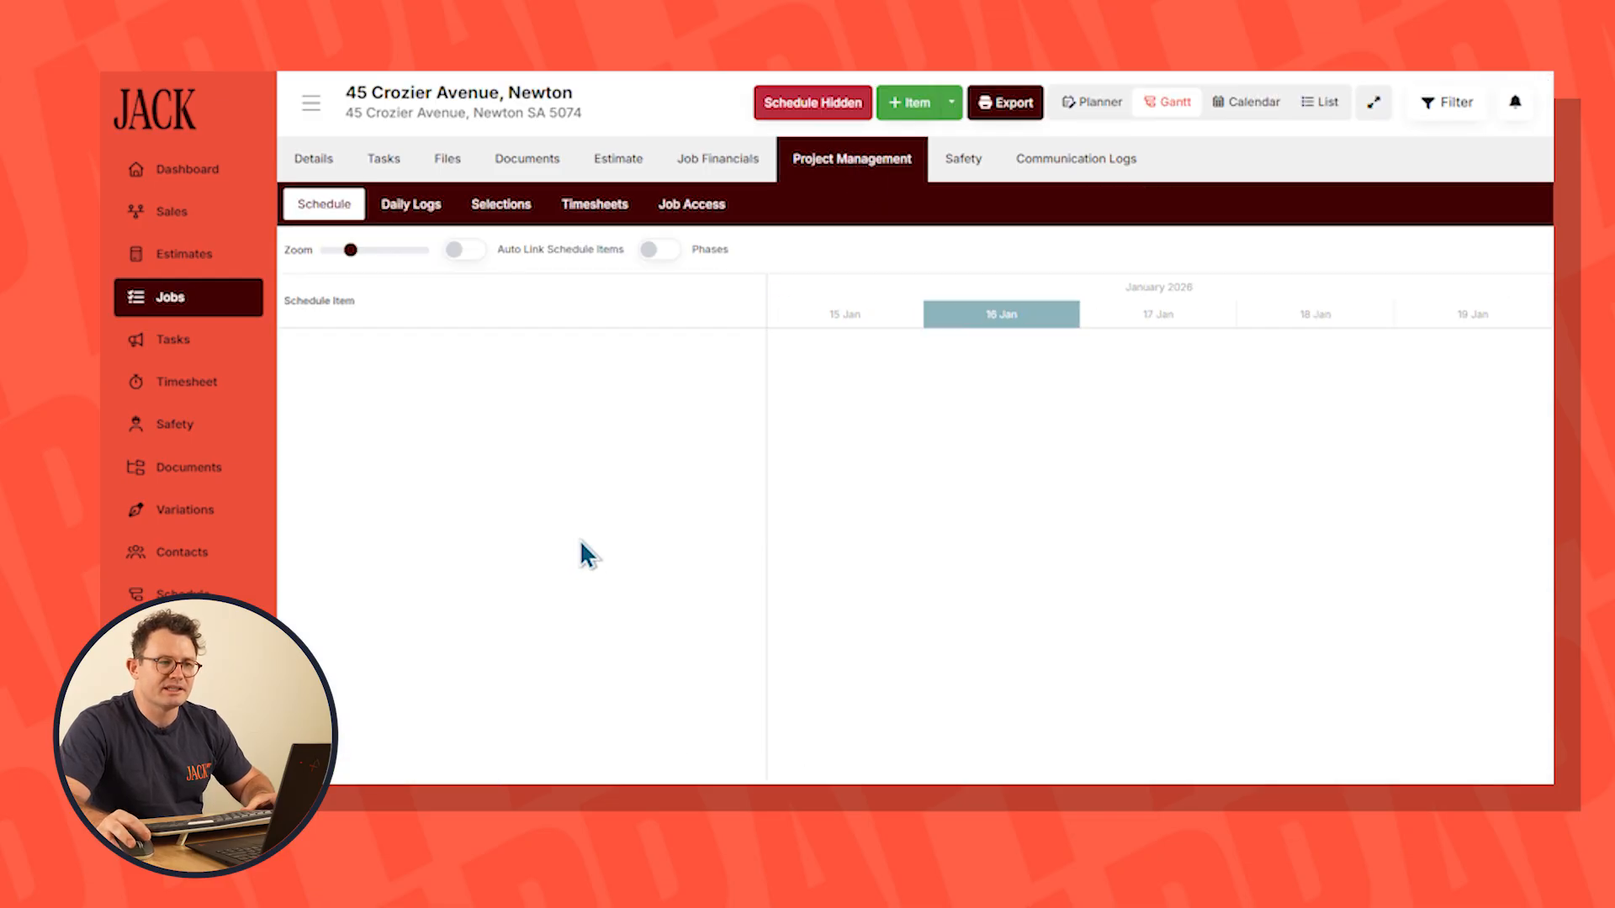
click(908, 104)
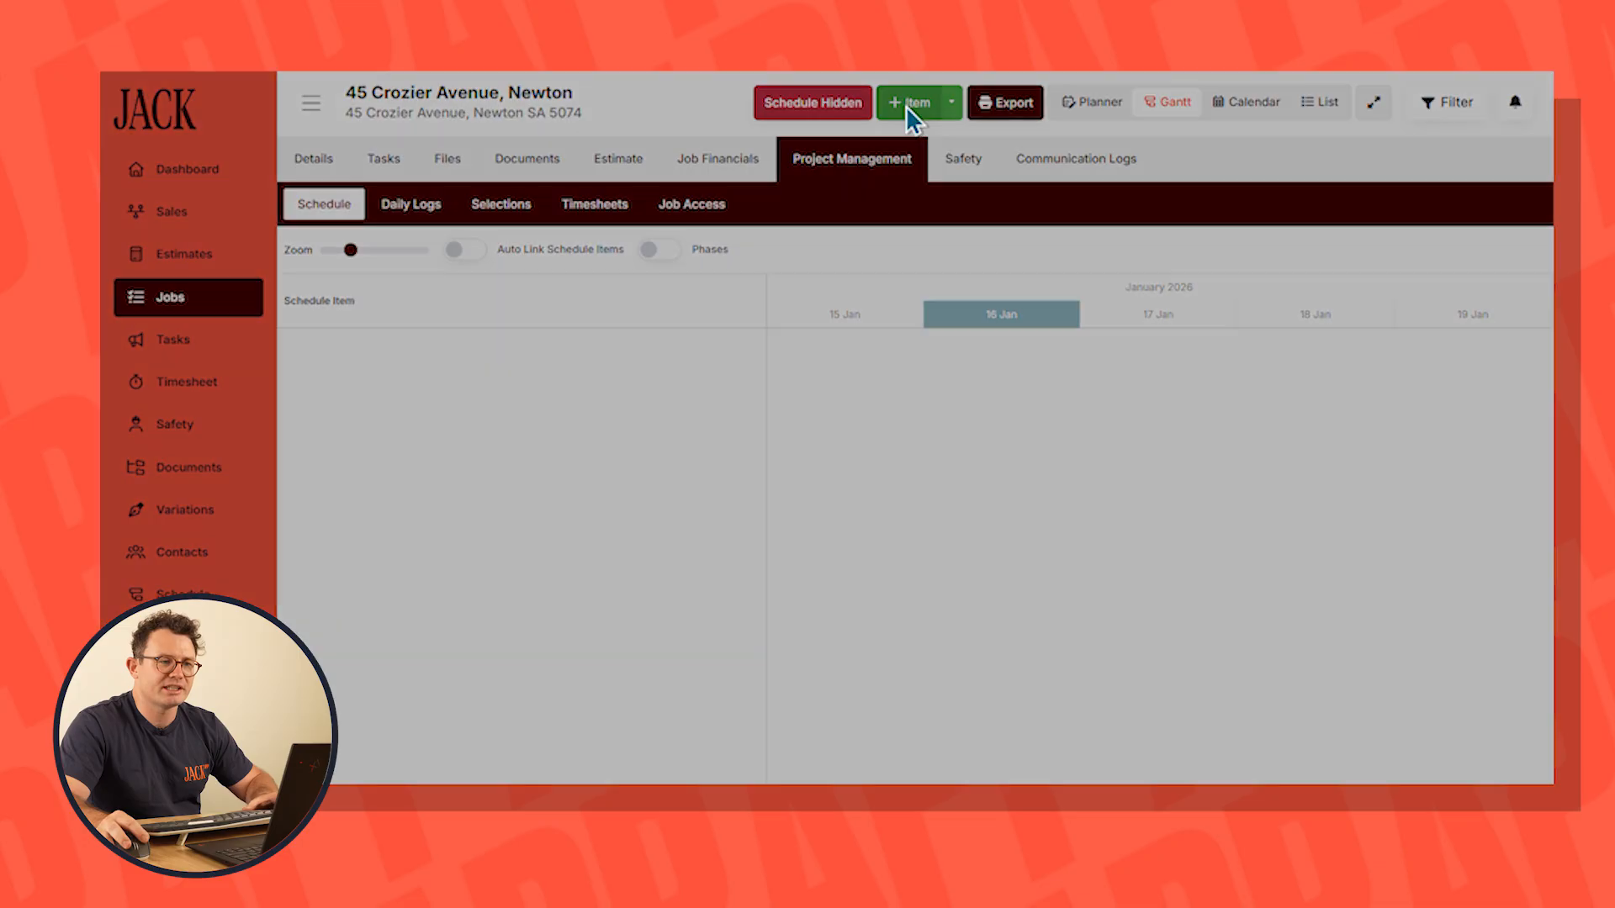
text(Council Approval)
drag(982, 412, 693, 355)
text(50)
click(1477, 747)
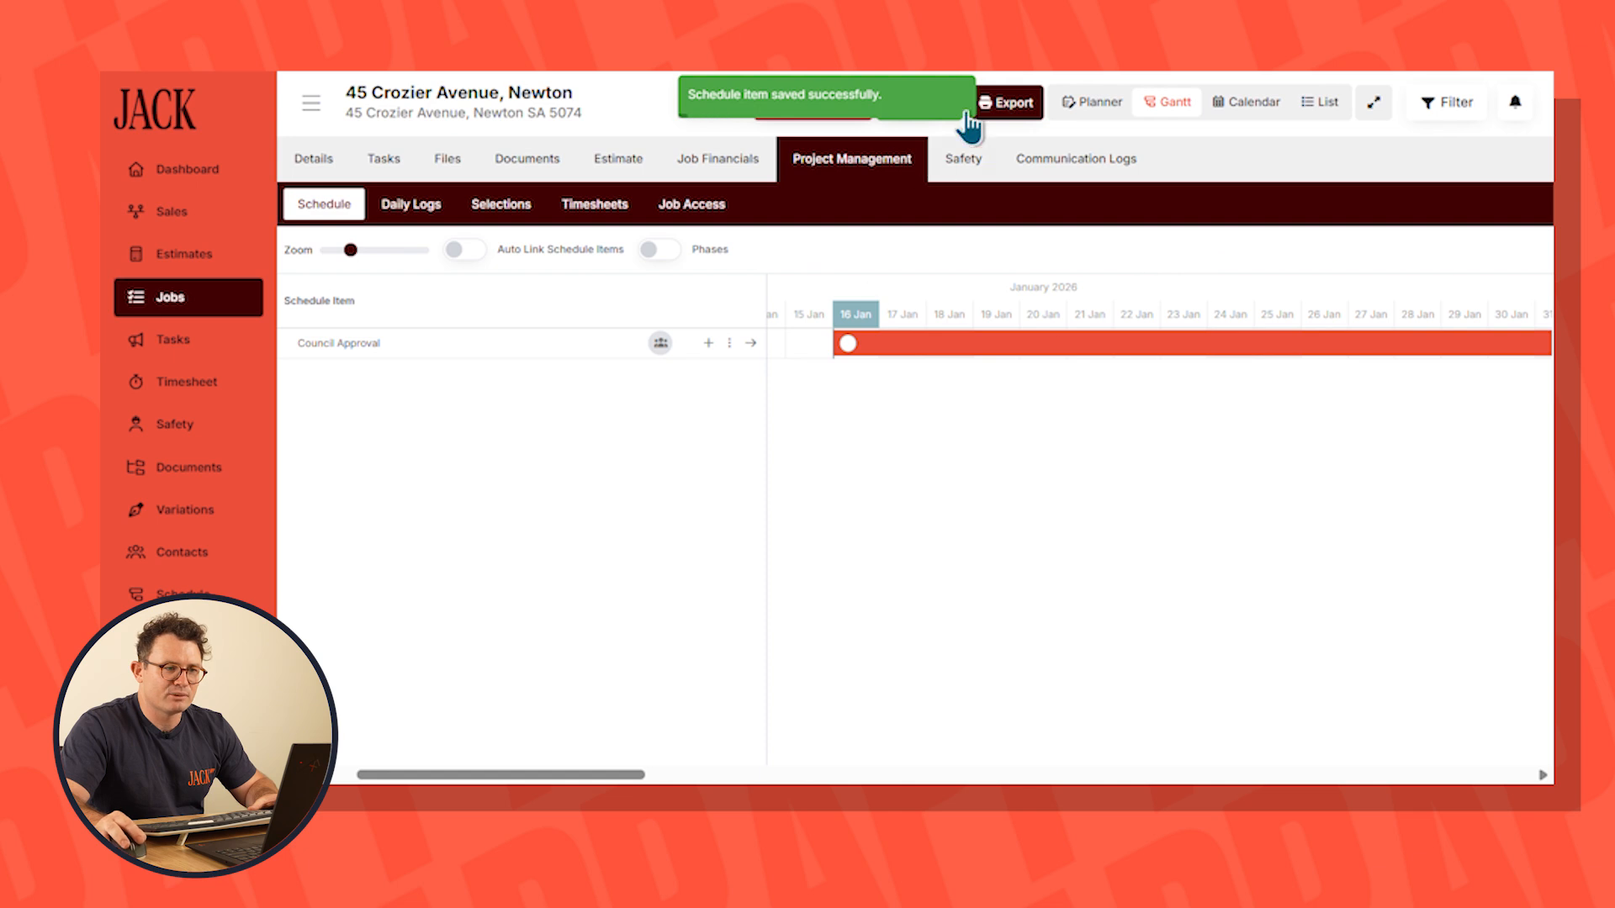
Add a schedule item named Handover with a start date in a future month, and save it
click(914, 107)
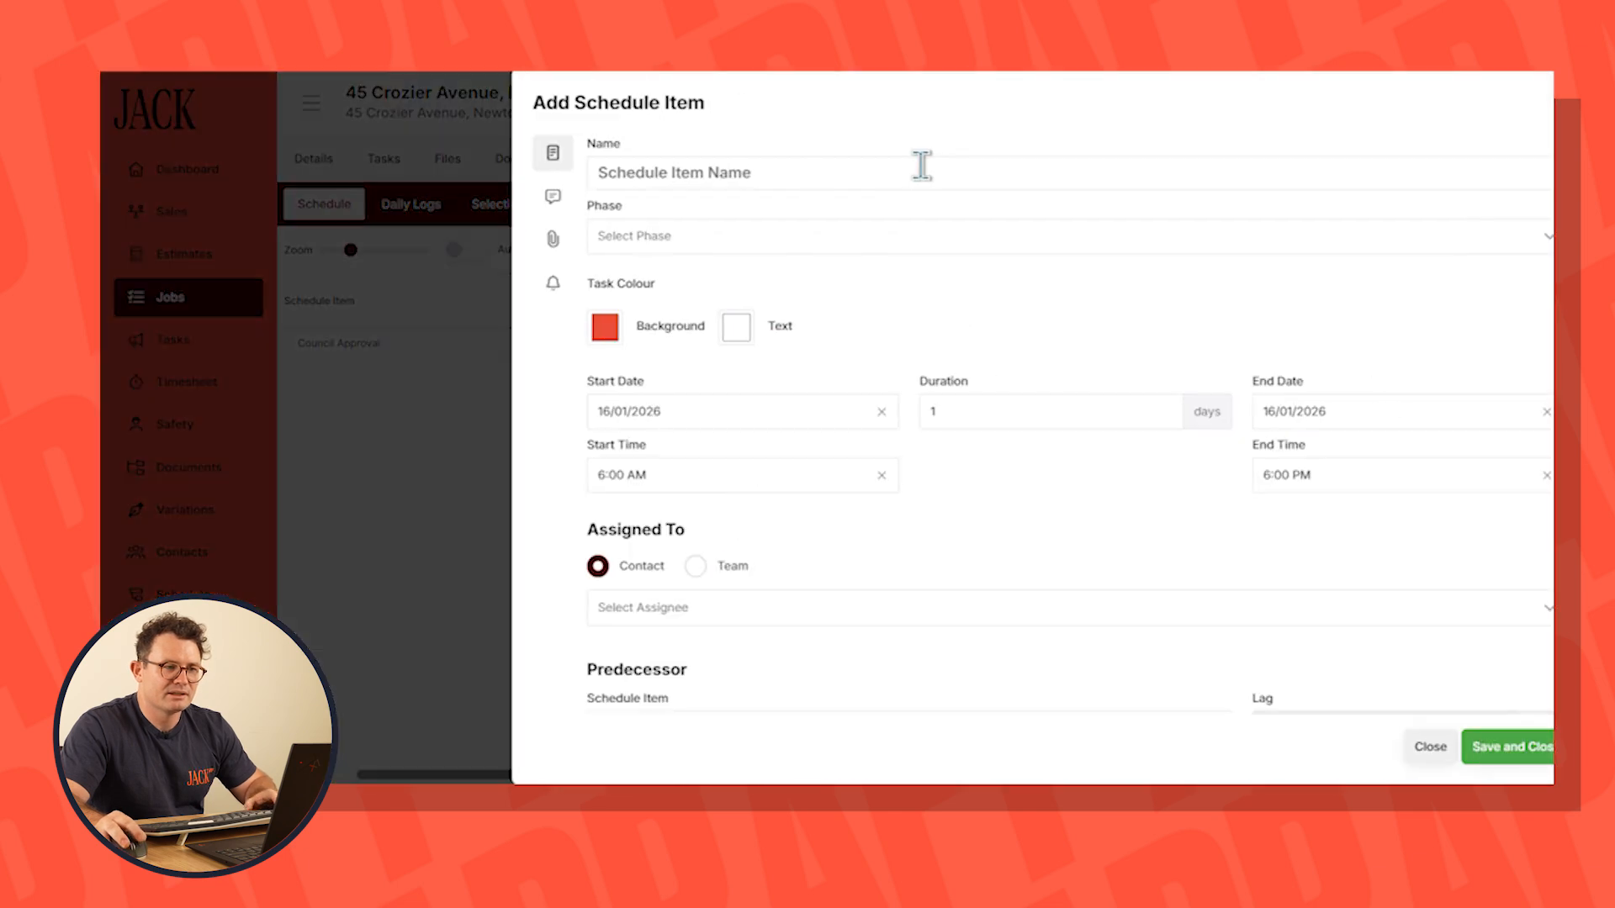
click(734, 176)
text(Handover)
click(704, 414)
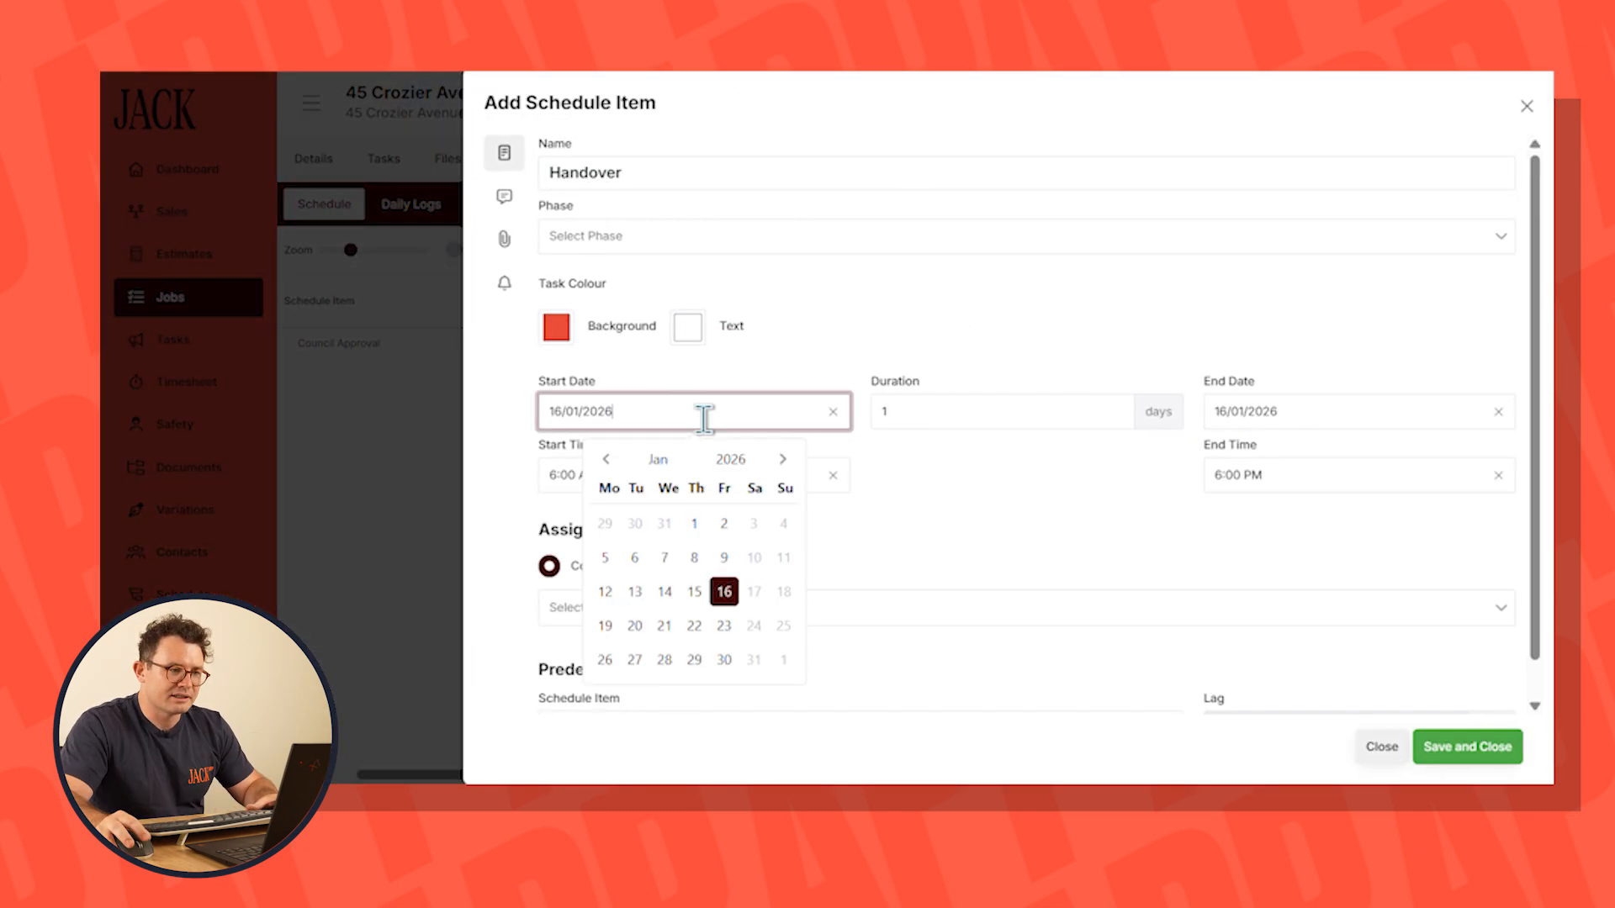
click(782, 459)
click(783, 459)
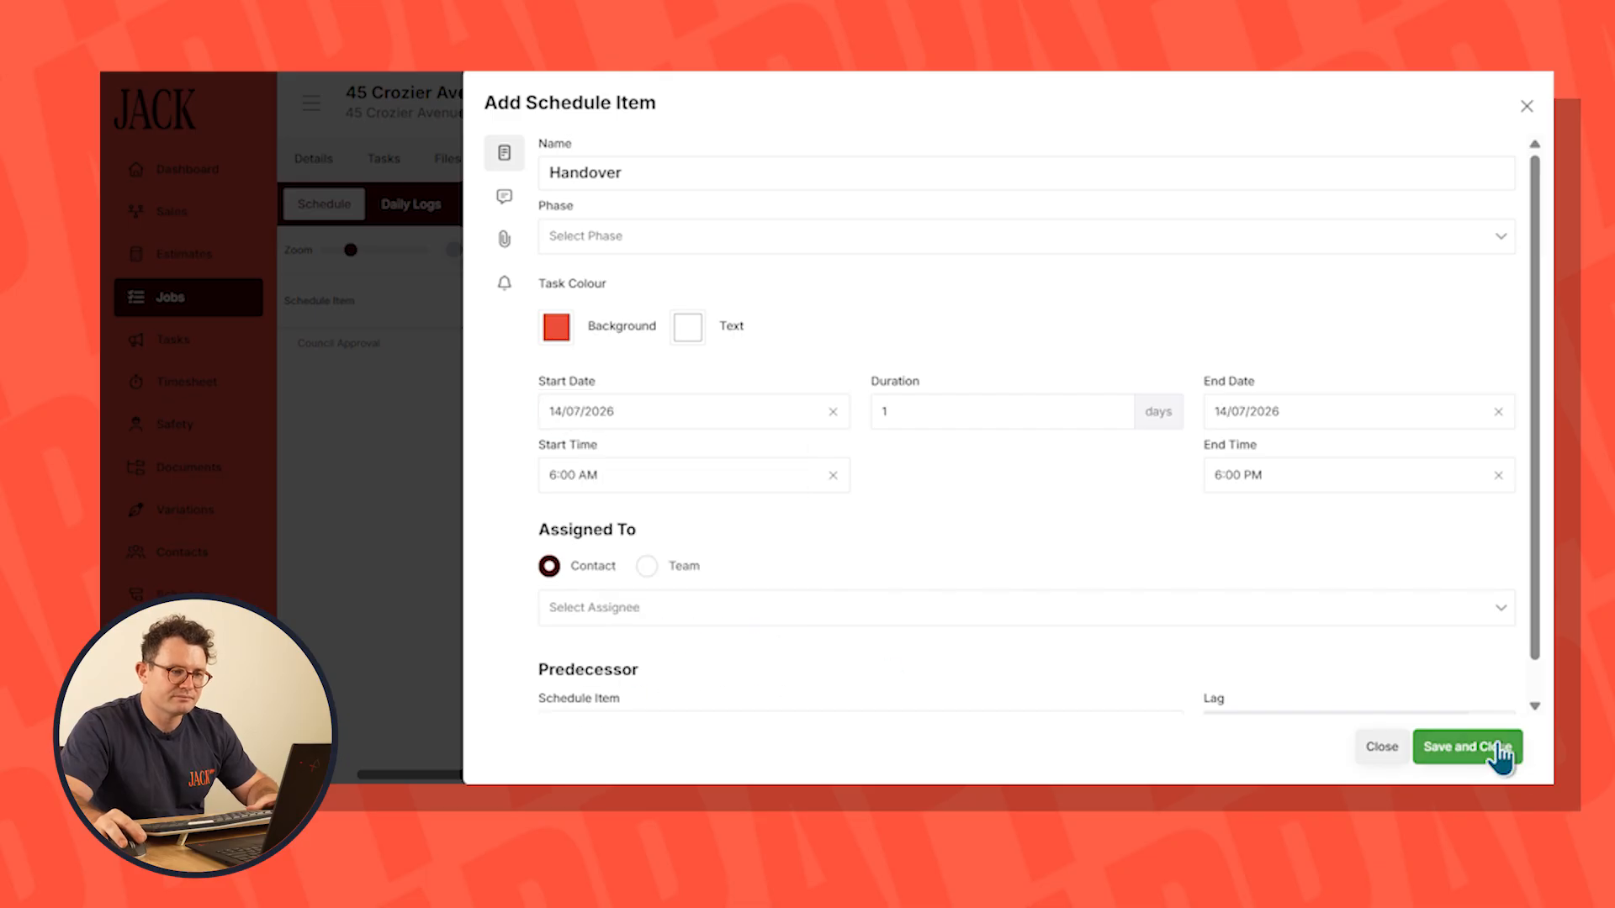
click(1502, 752)
Review the job's predicted cashflow and the company-wide cash forecast under Finance
click(714, 162)
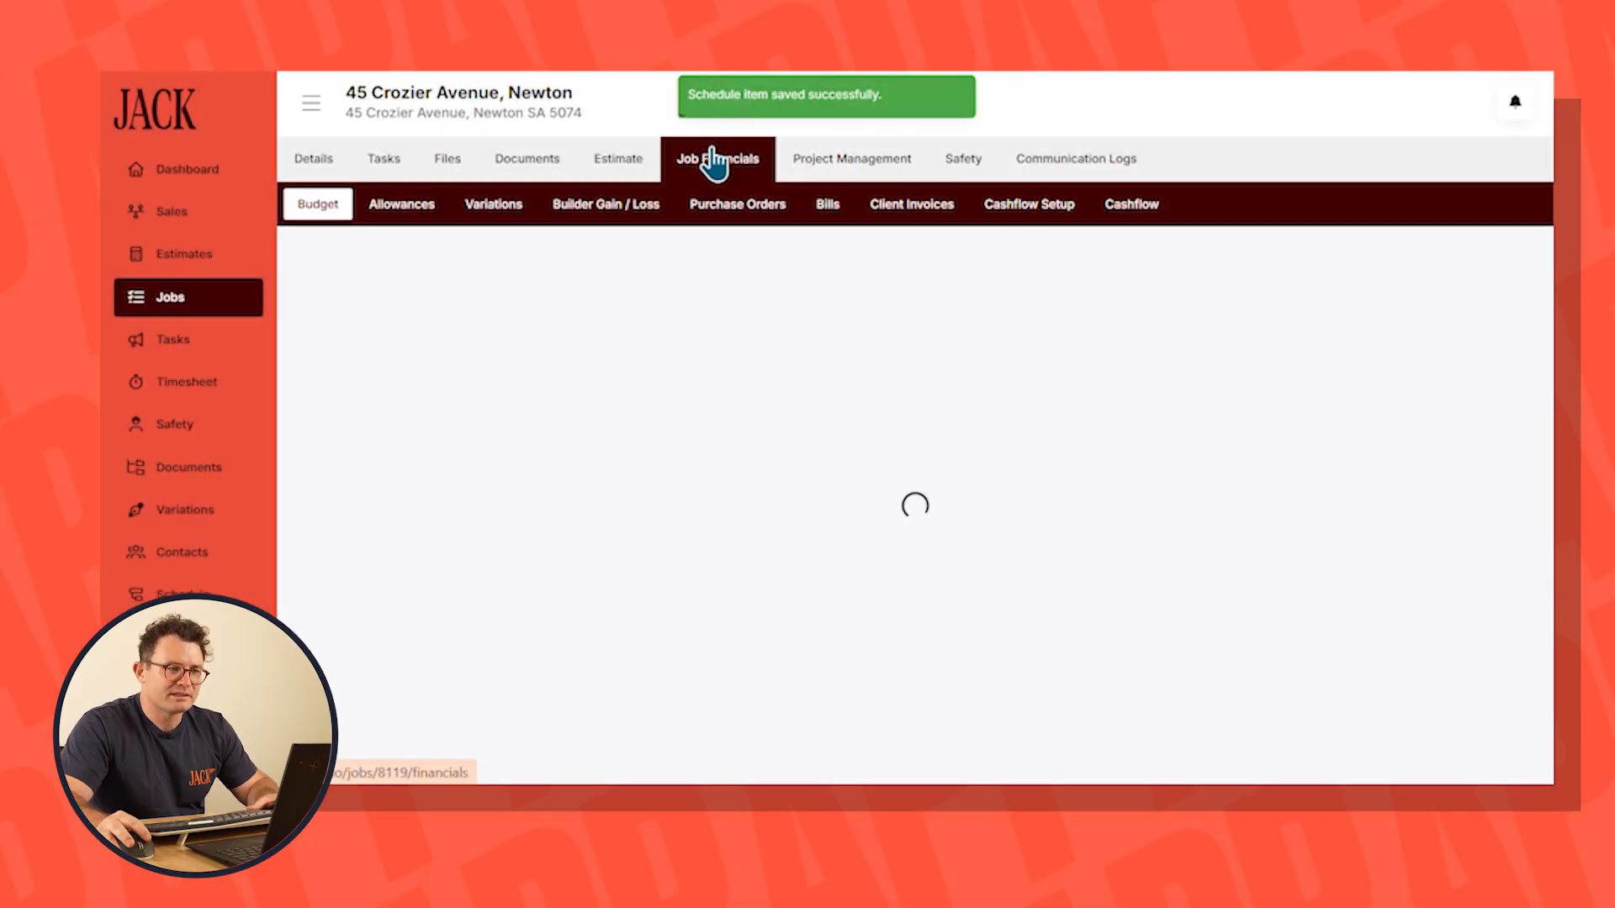
click(1136, 206)
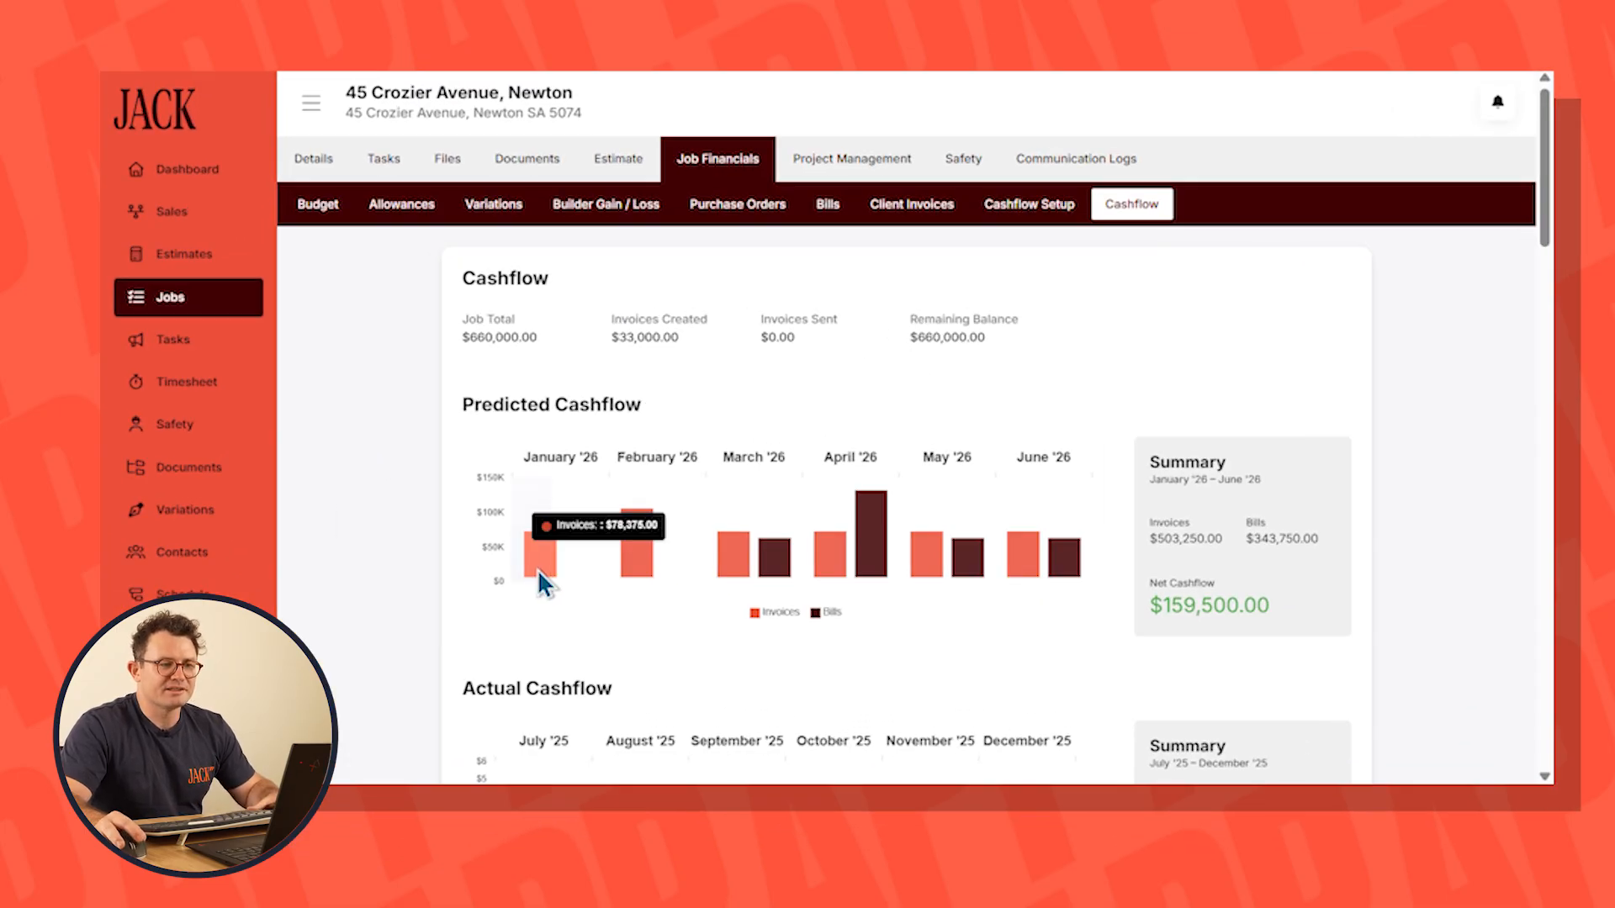
scroll(181, 463, down, 3)
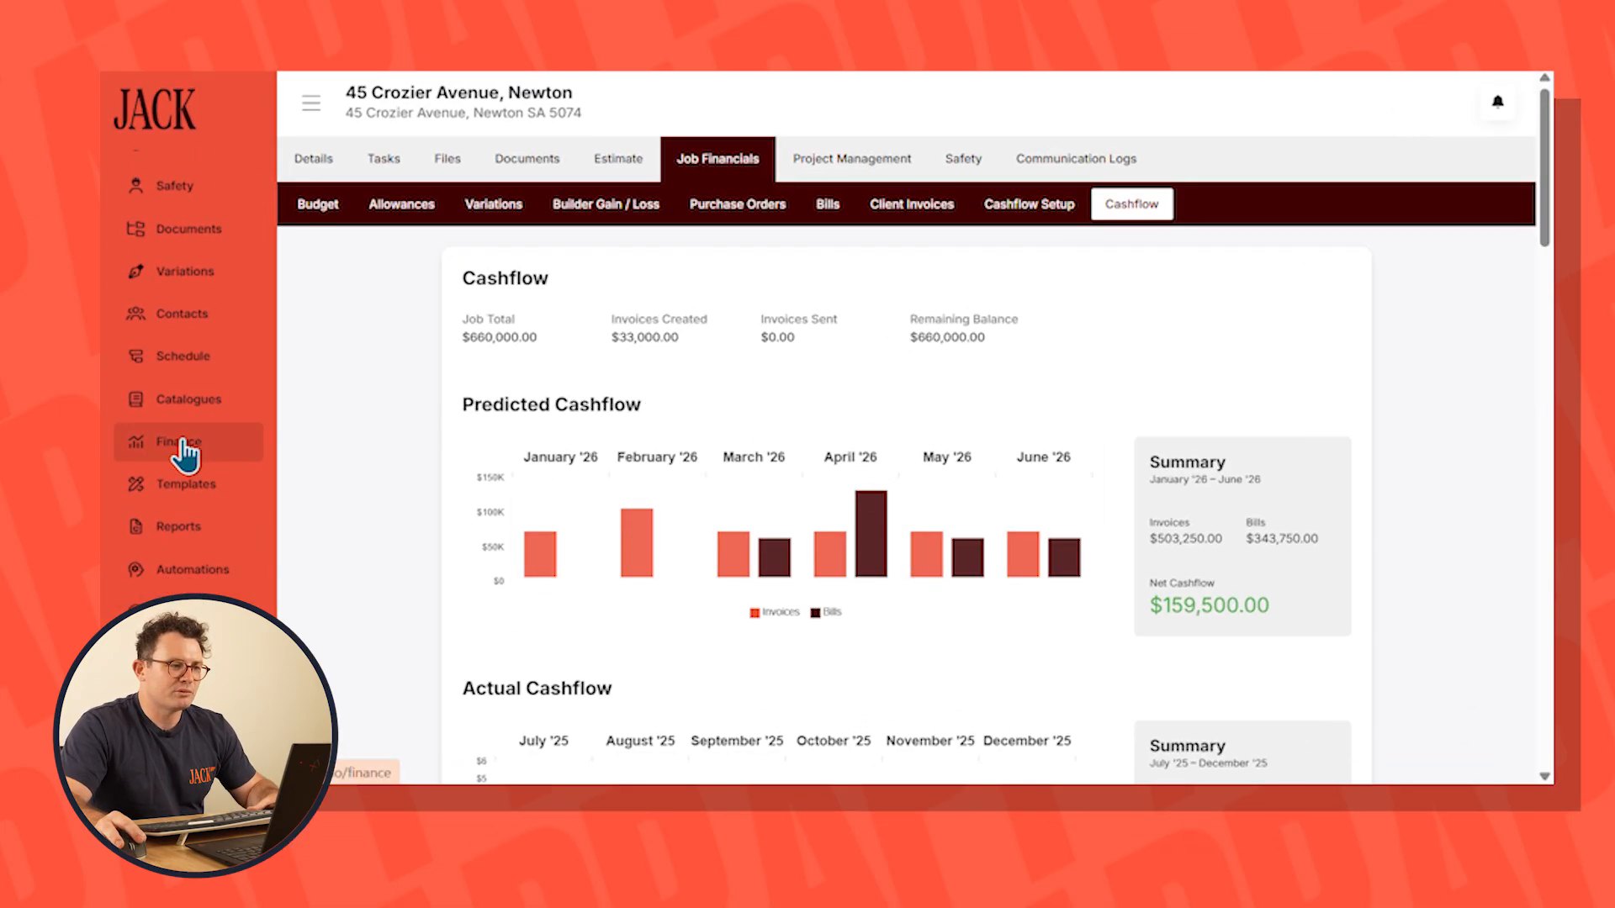
click(183, 454)
click(497, 158)
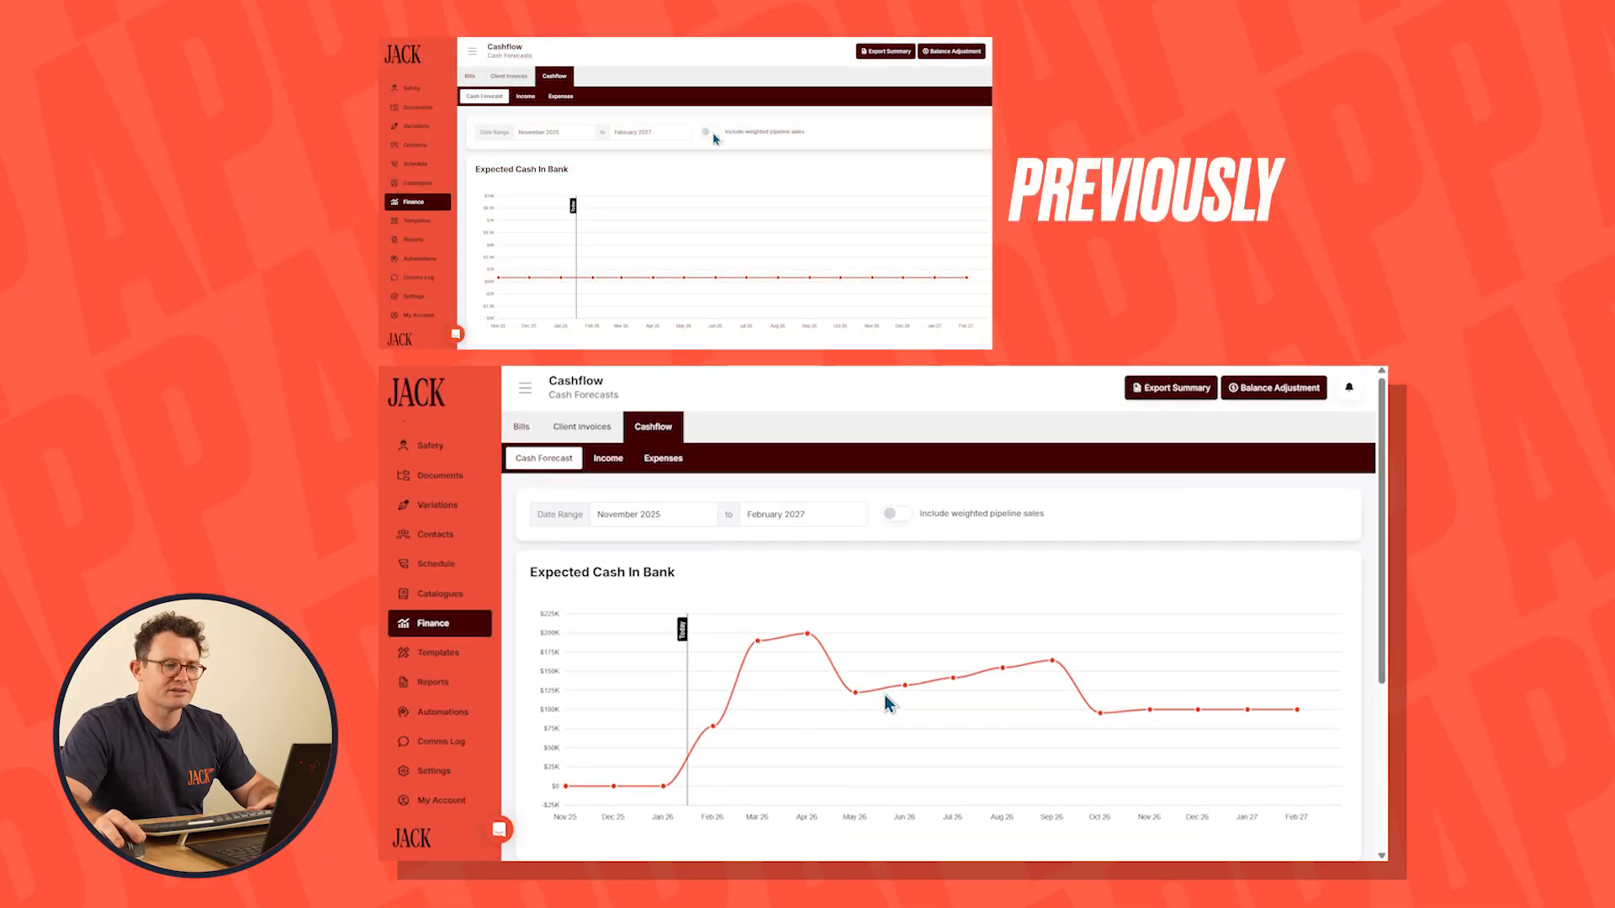
mouse_move(1054, 662)
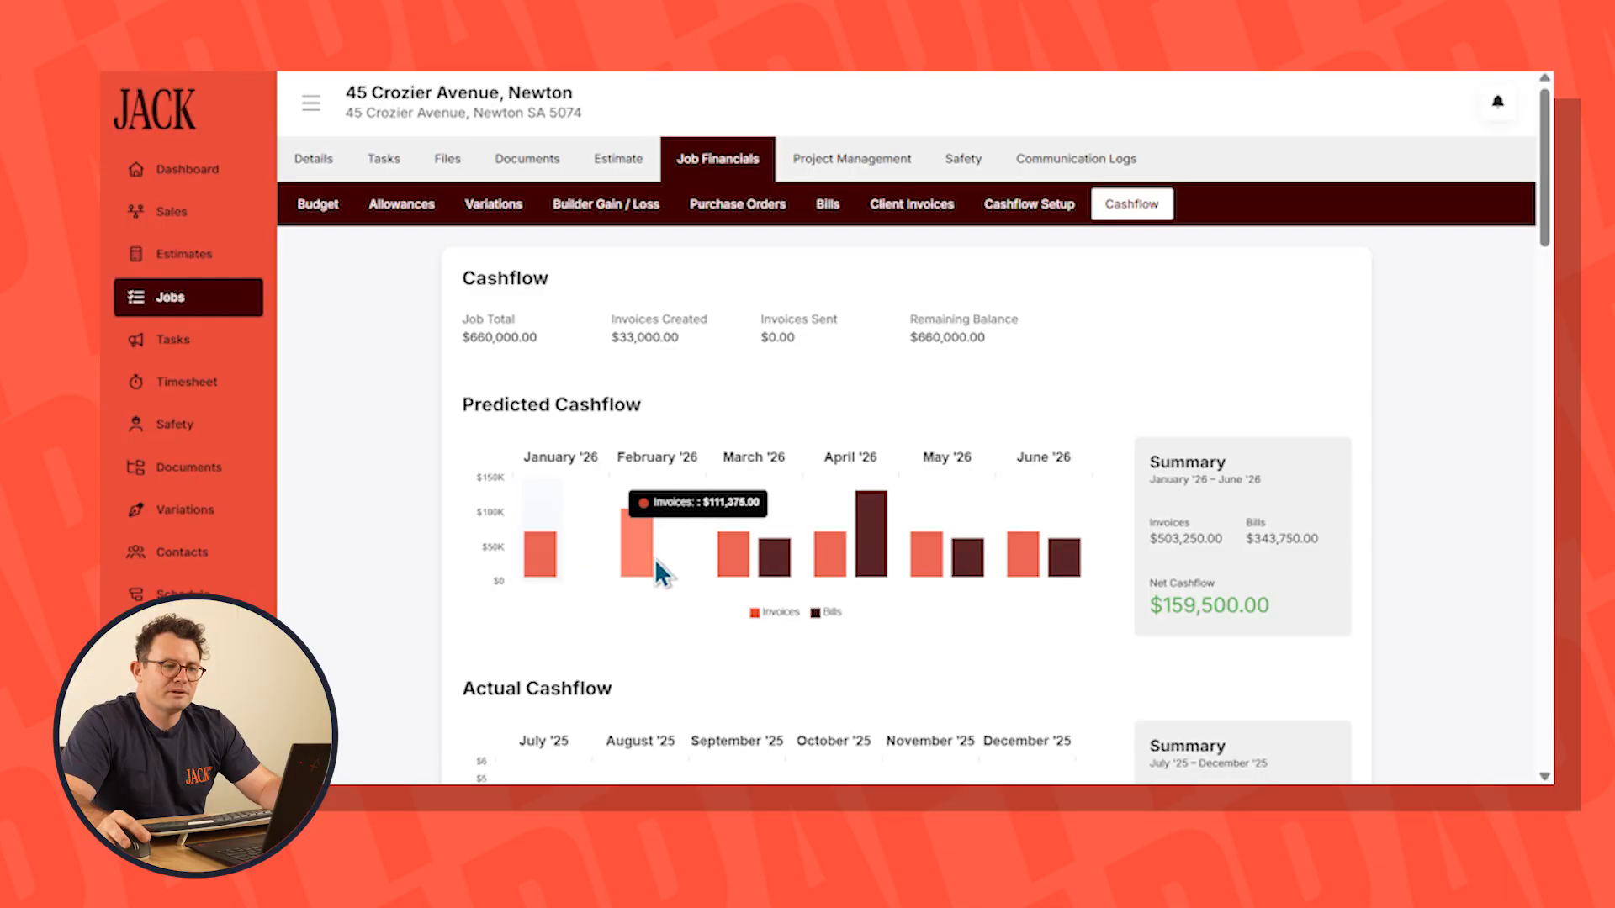
Set the default bill payment terms to 30 days in the system's Cashflow Setup
mouse_move(771, 552)
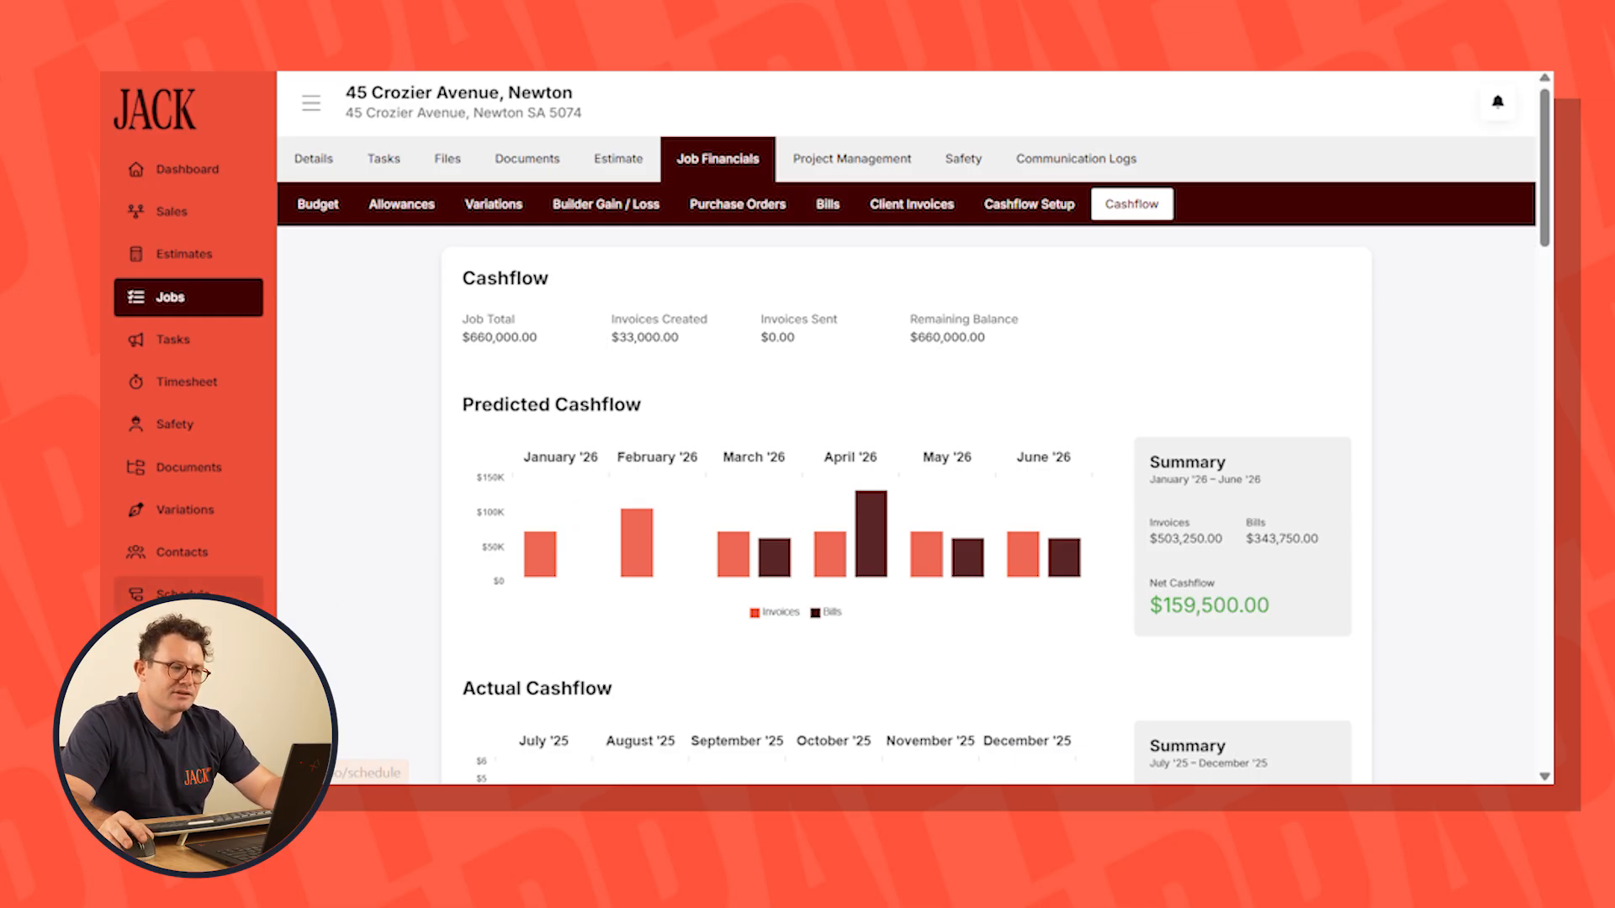
scroll(193, 648, down, 3)
click(186, 665)
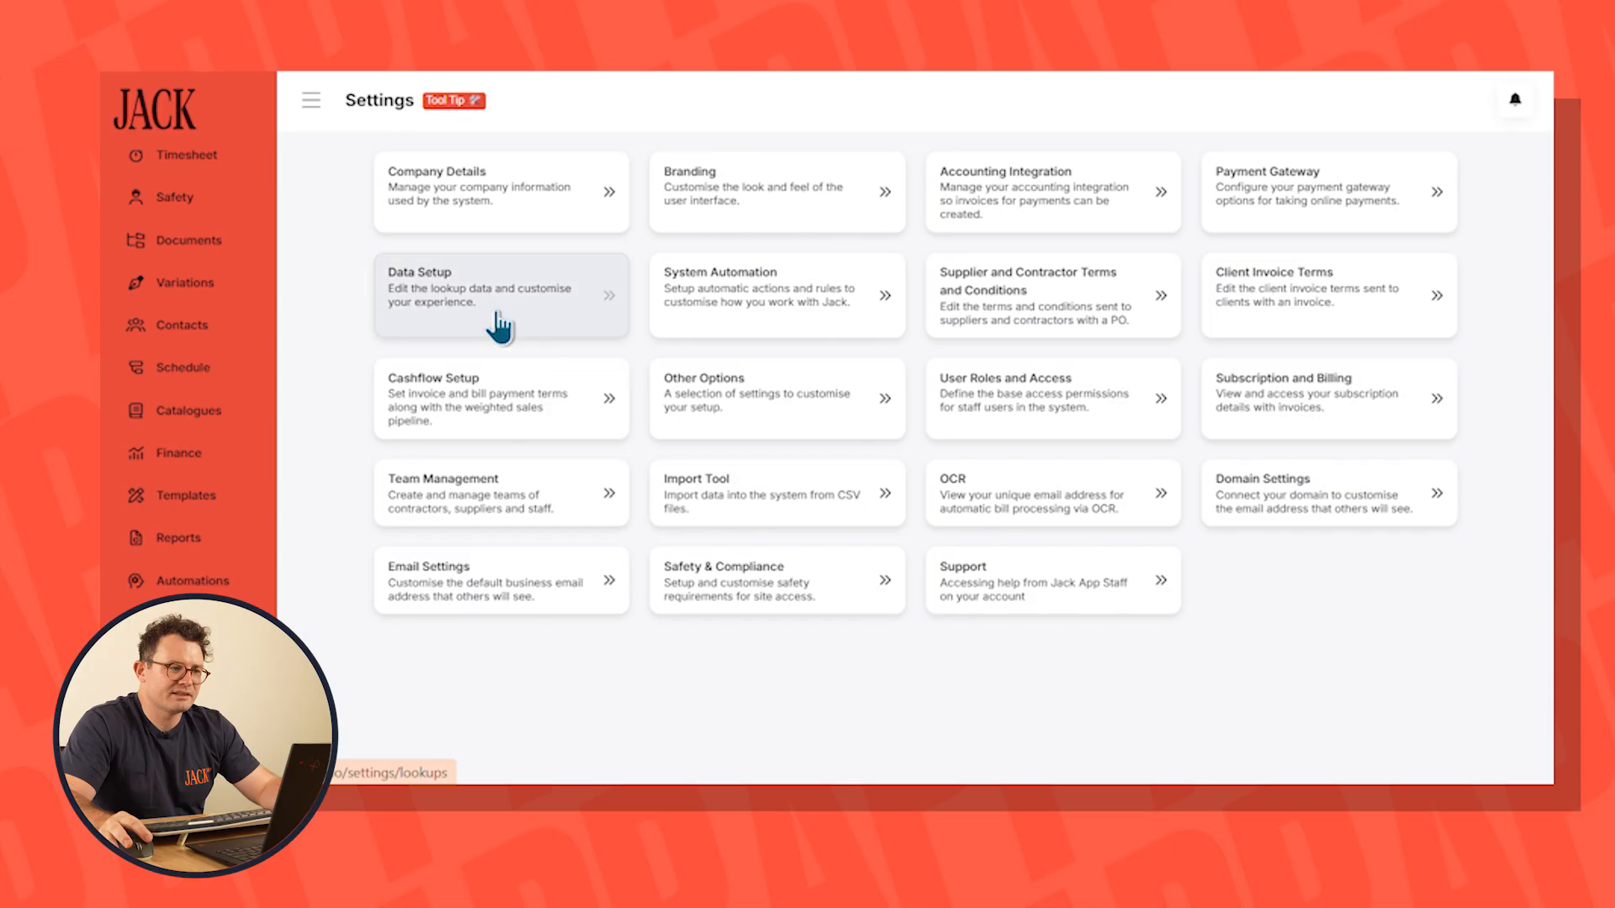
click(486, 387)
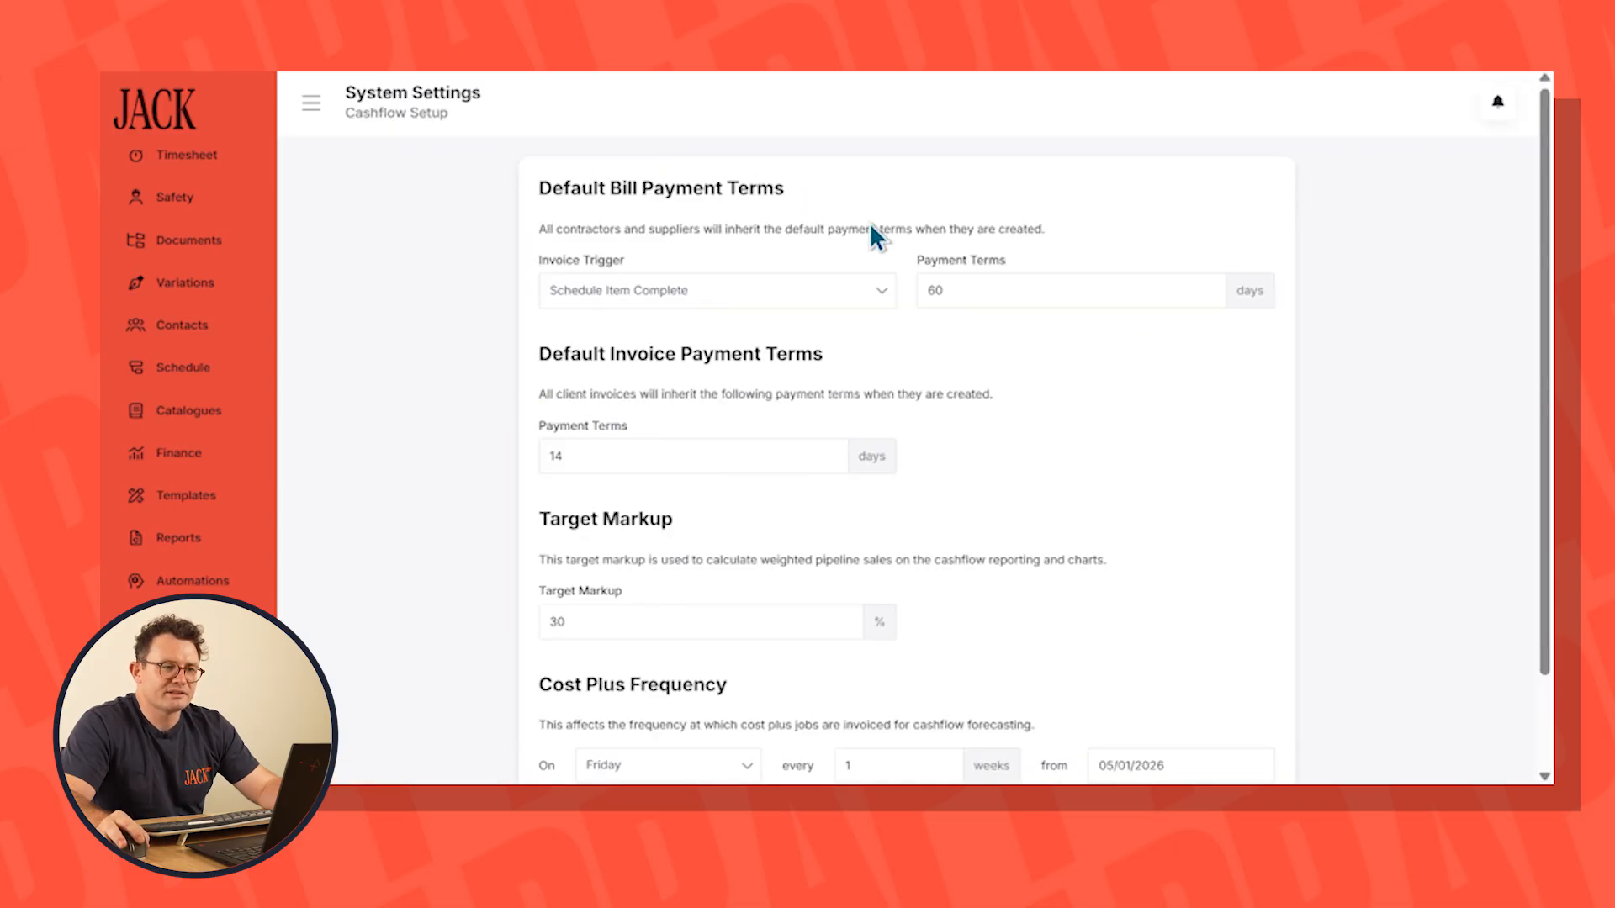
double_click(982, 293)
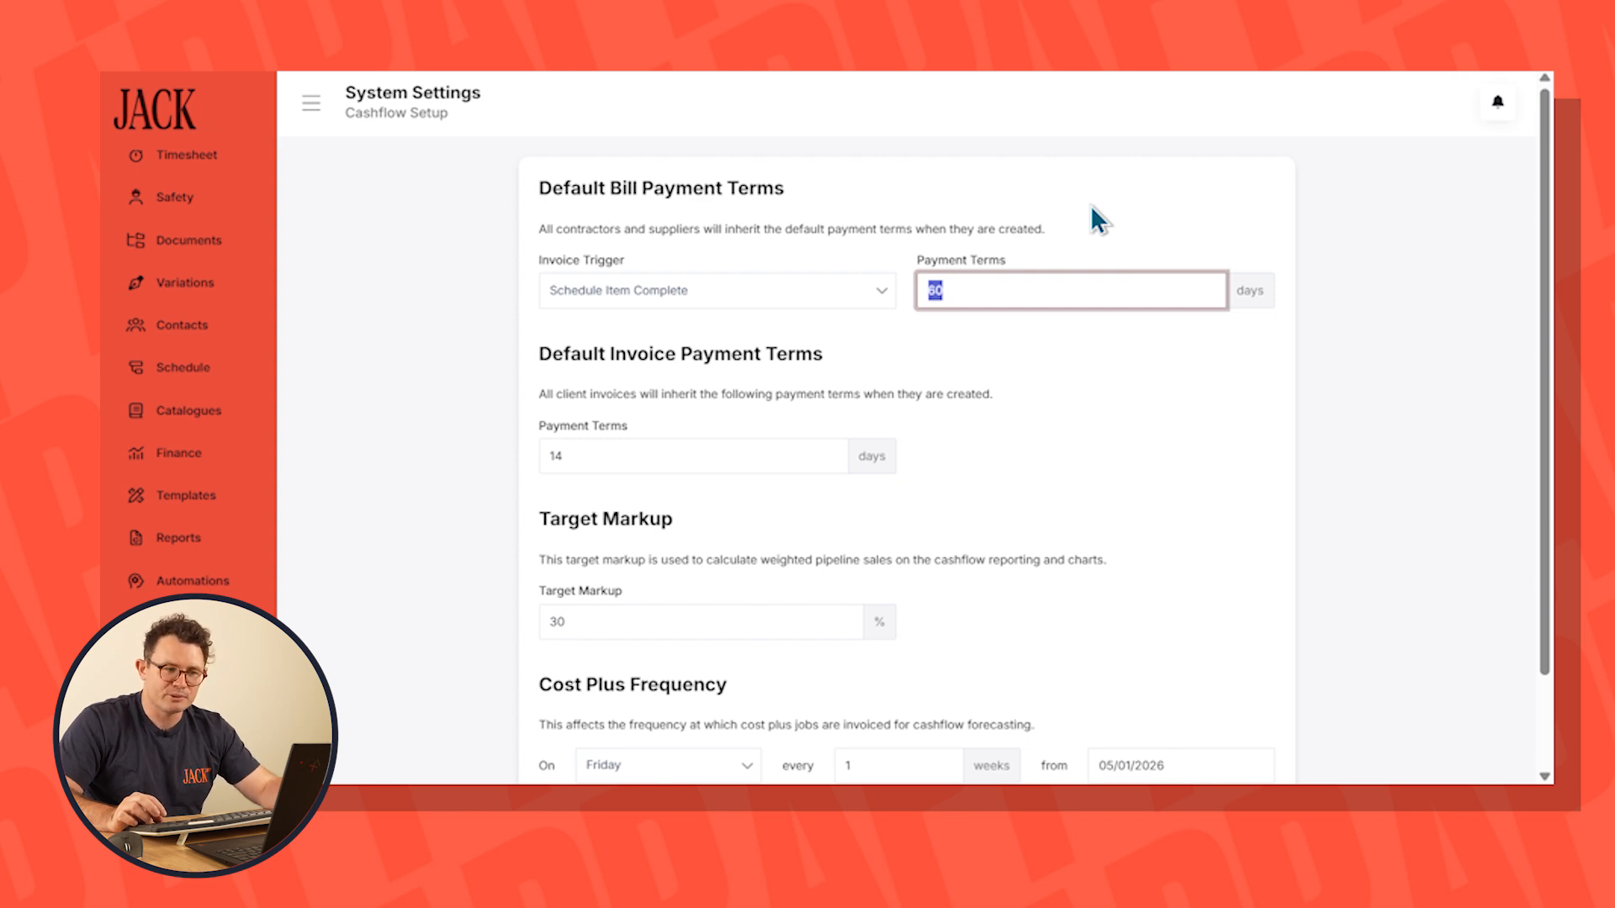
text(30)
key(Tab)
Set the default invoice payment terms to 7 days and save the Cashflow Setup changes
scroll(385, 371, down, 1)
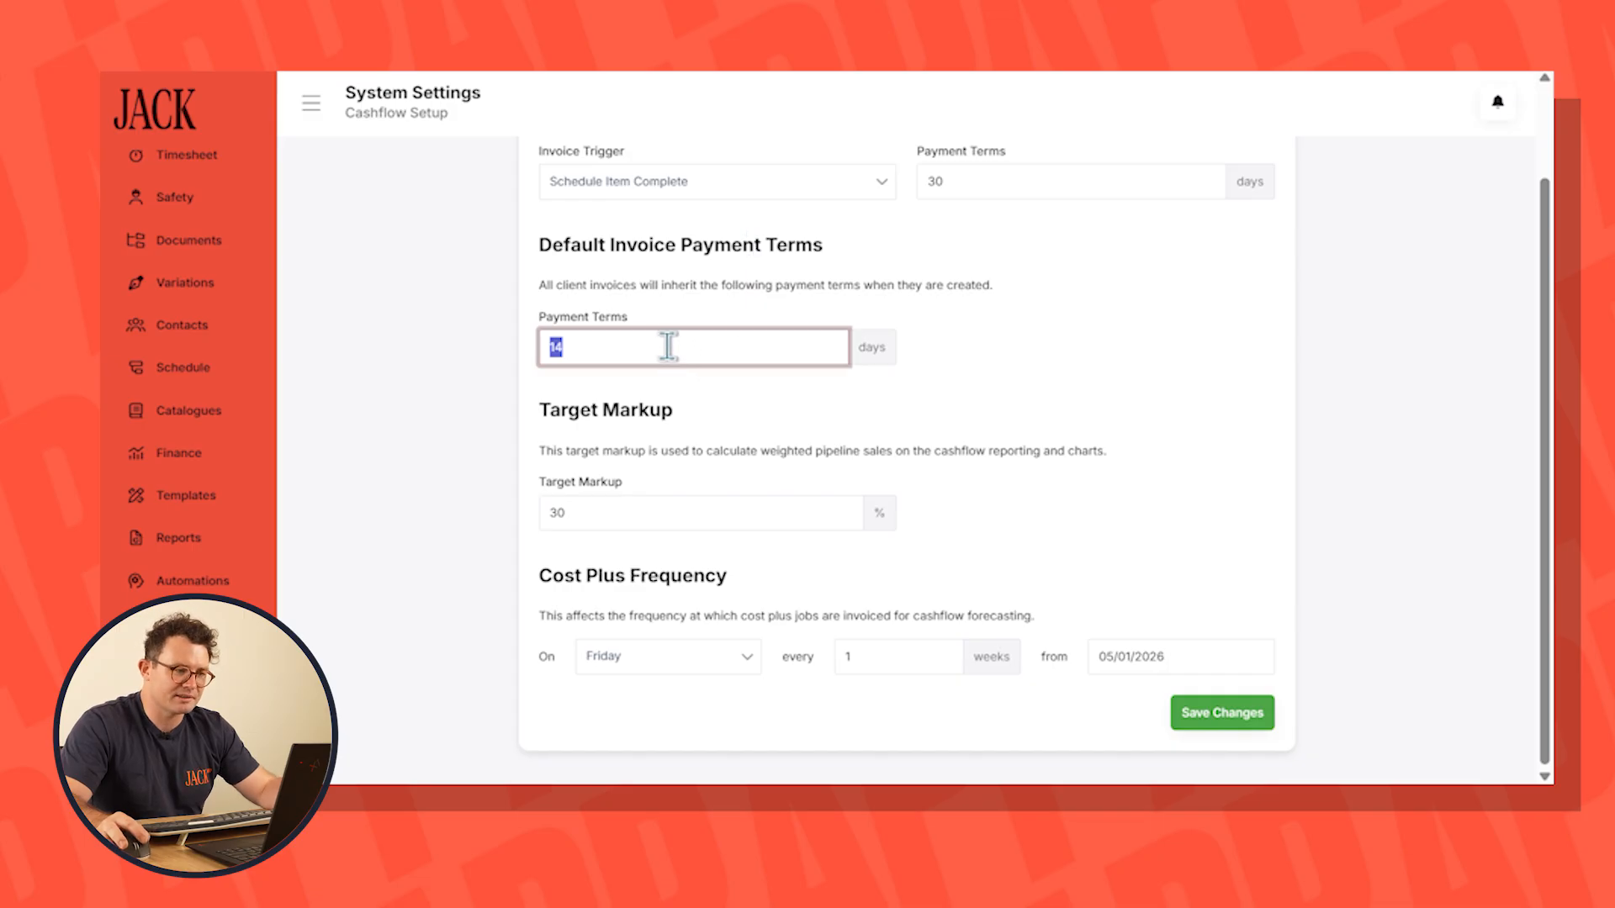
text(7)
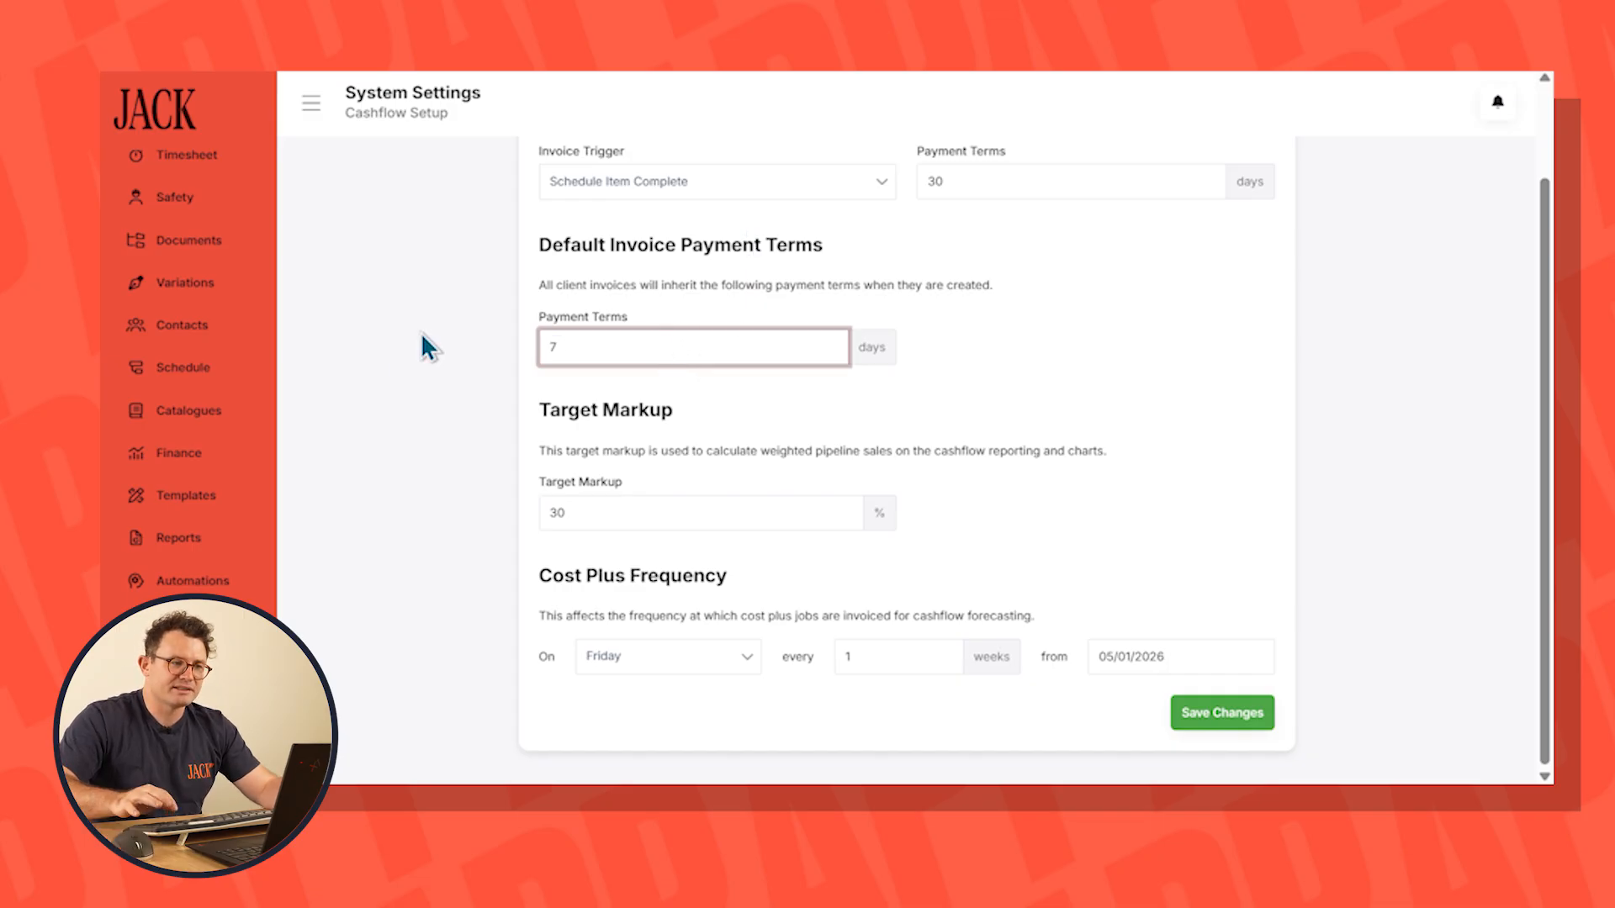
drag(618, 509, 484, 513)
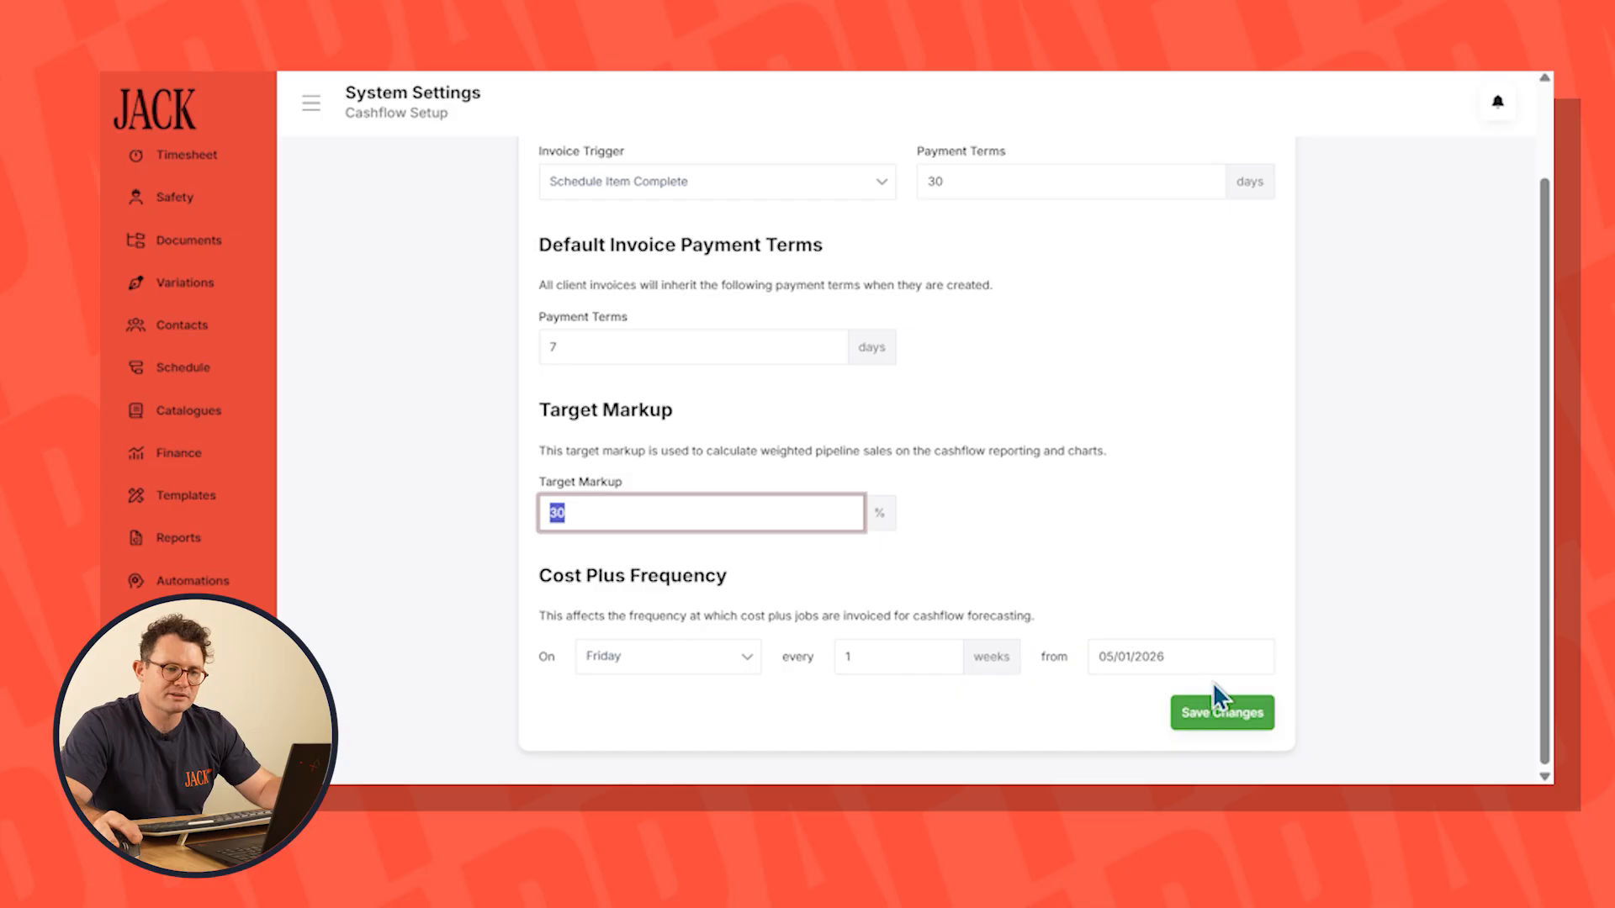
click(1218, 711)
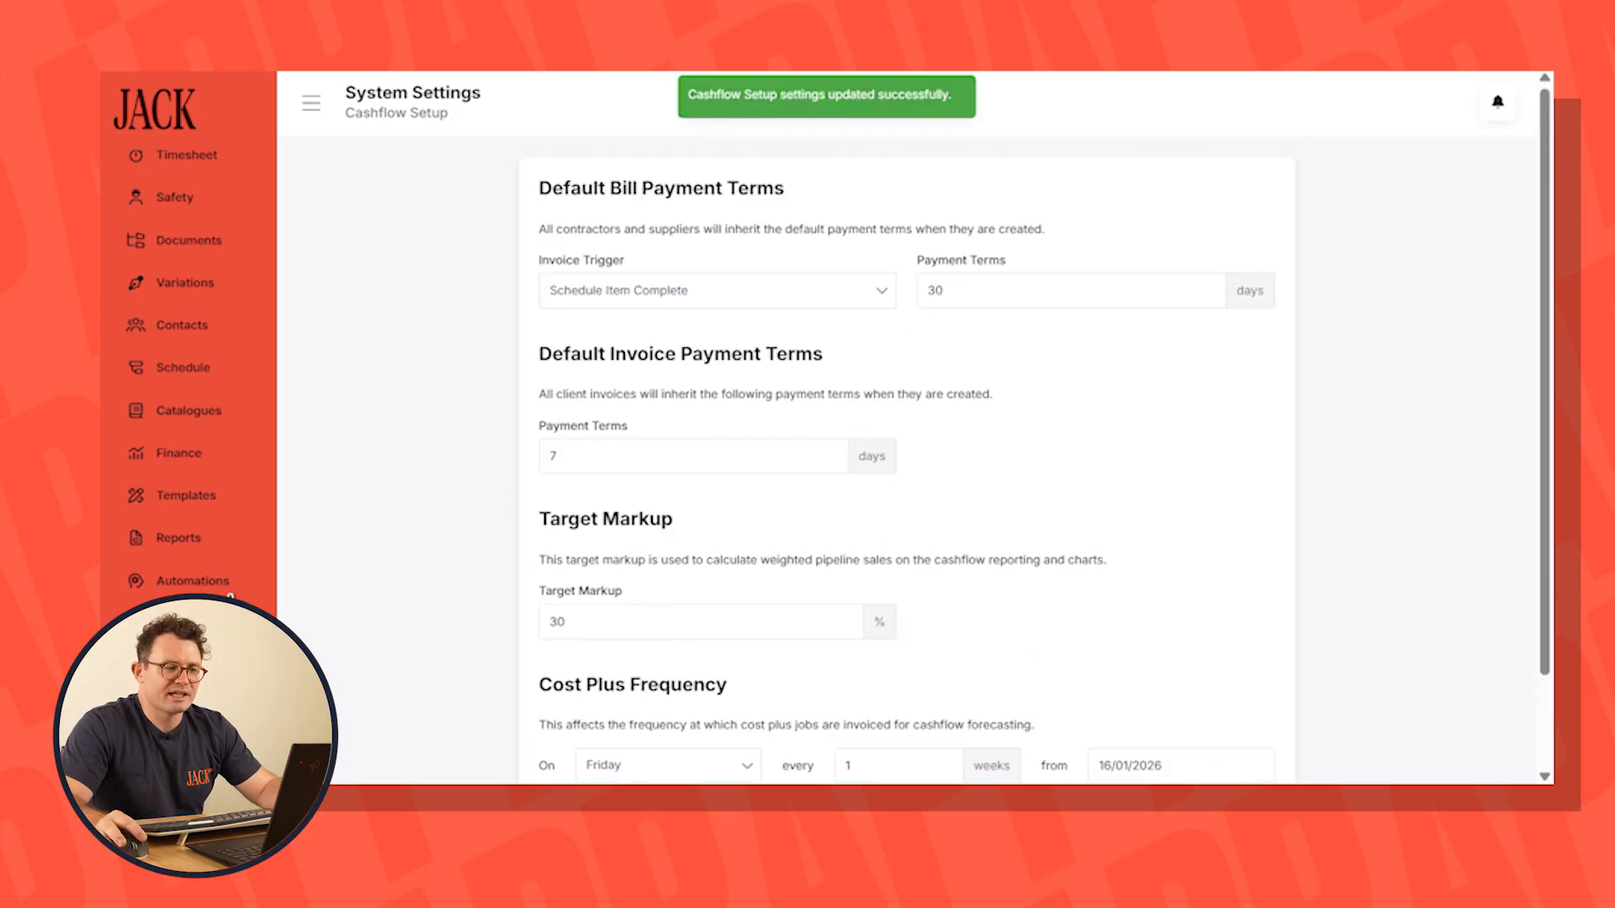
Review the Cashflow page in the financials of the pre-construction job
scroll(199, 447, up, 3)
click(179, 303)
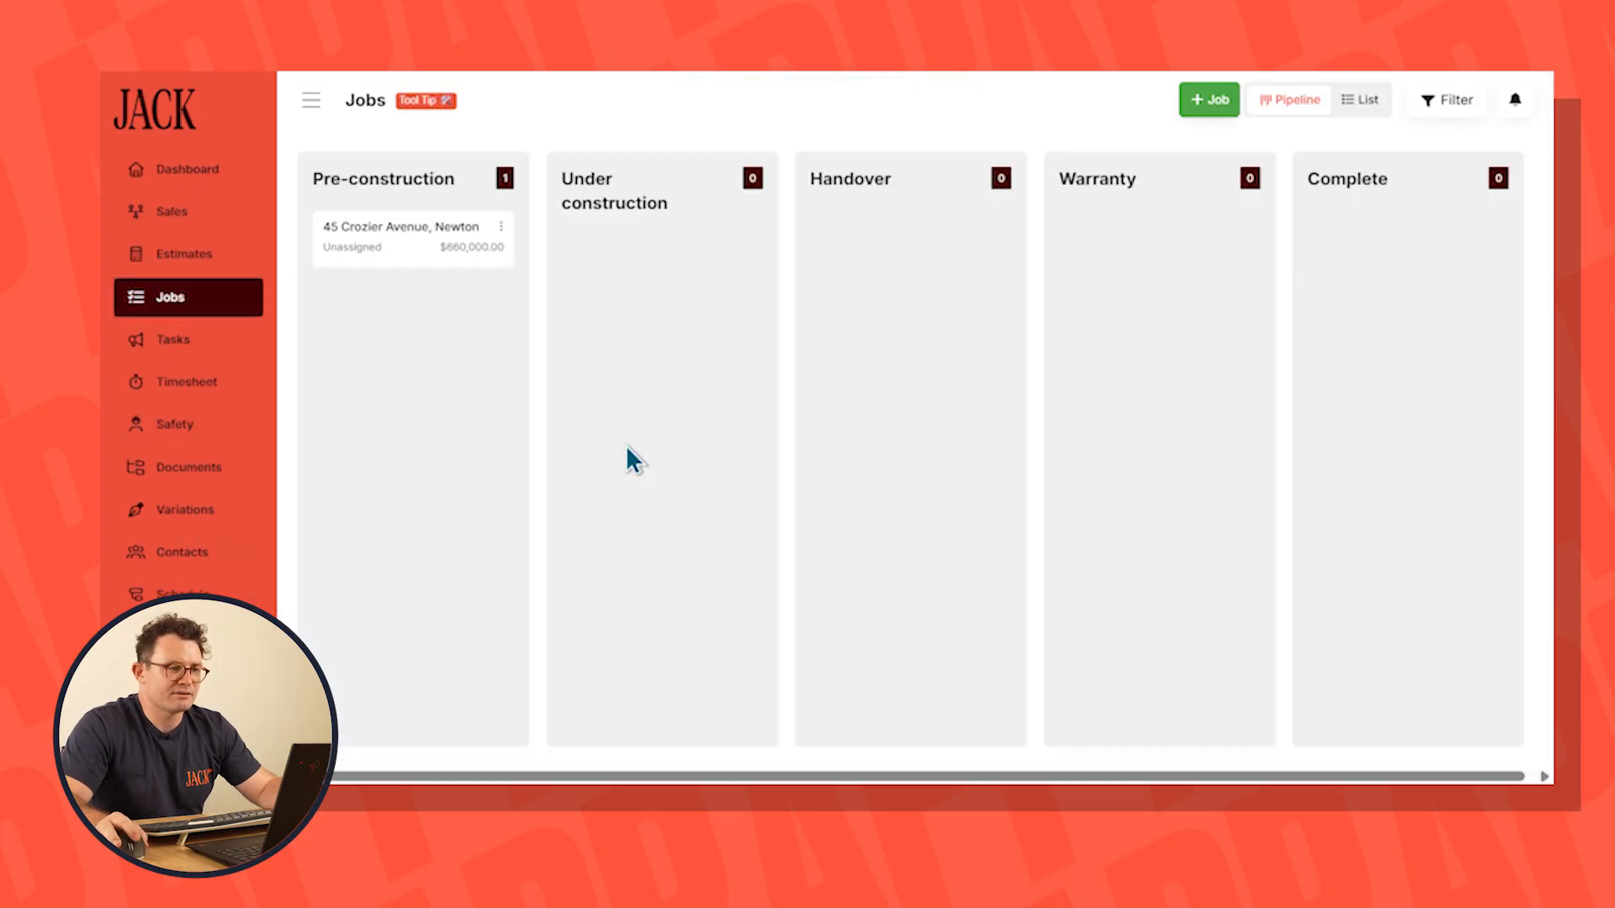
click(412, 240)
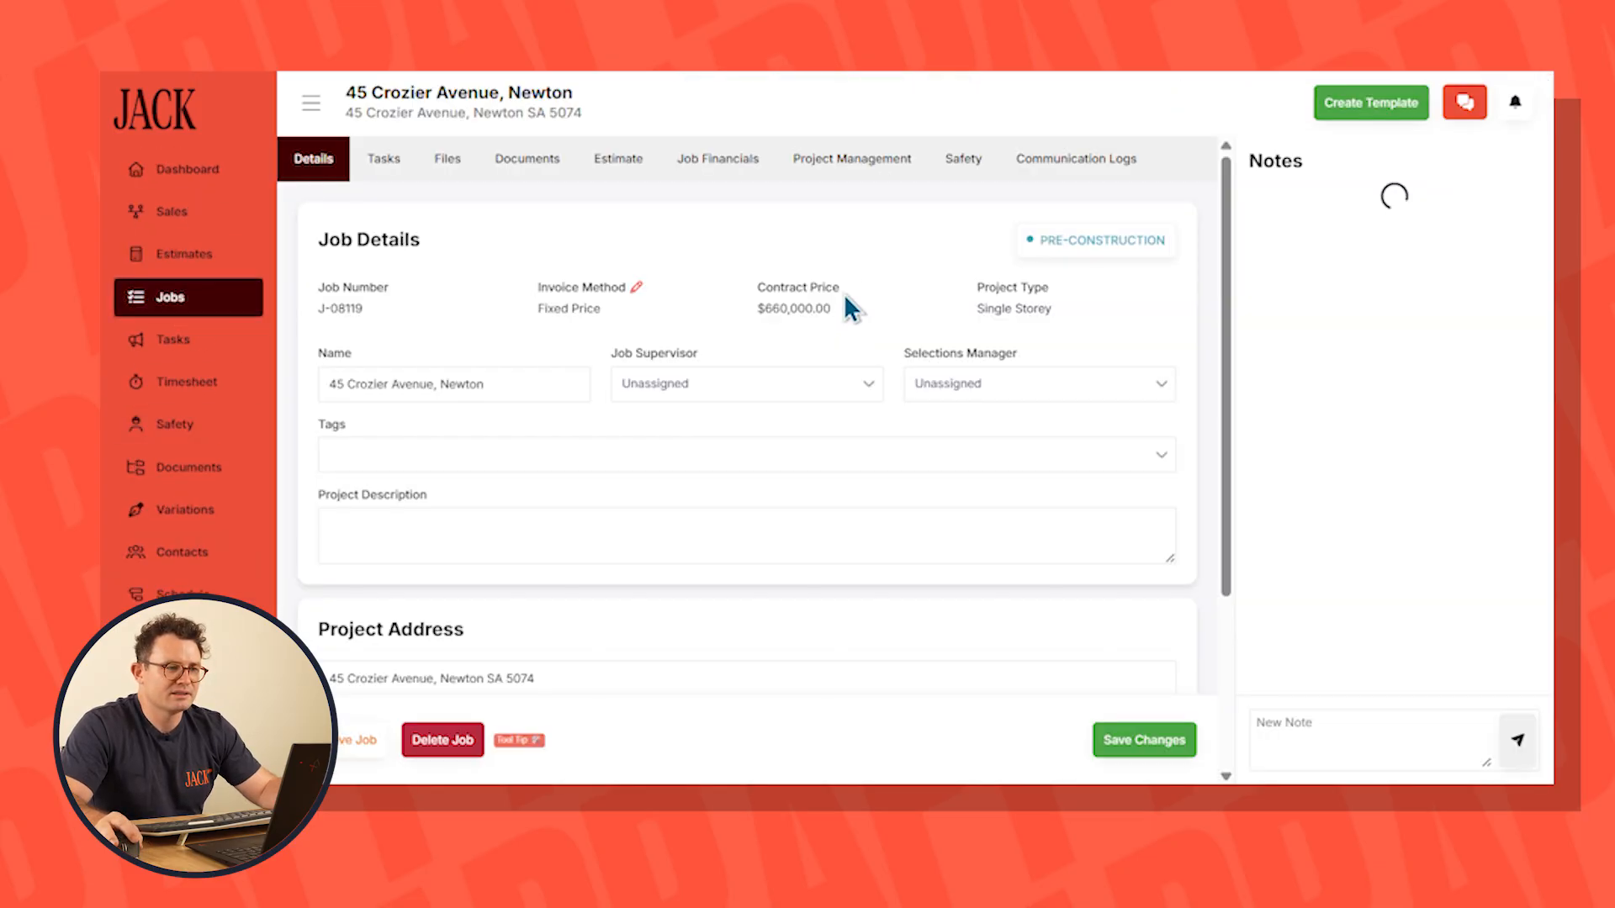
click(747, 172)
click(1132, 204)
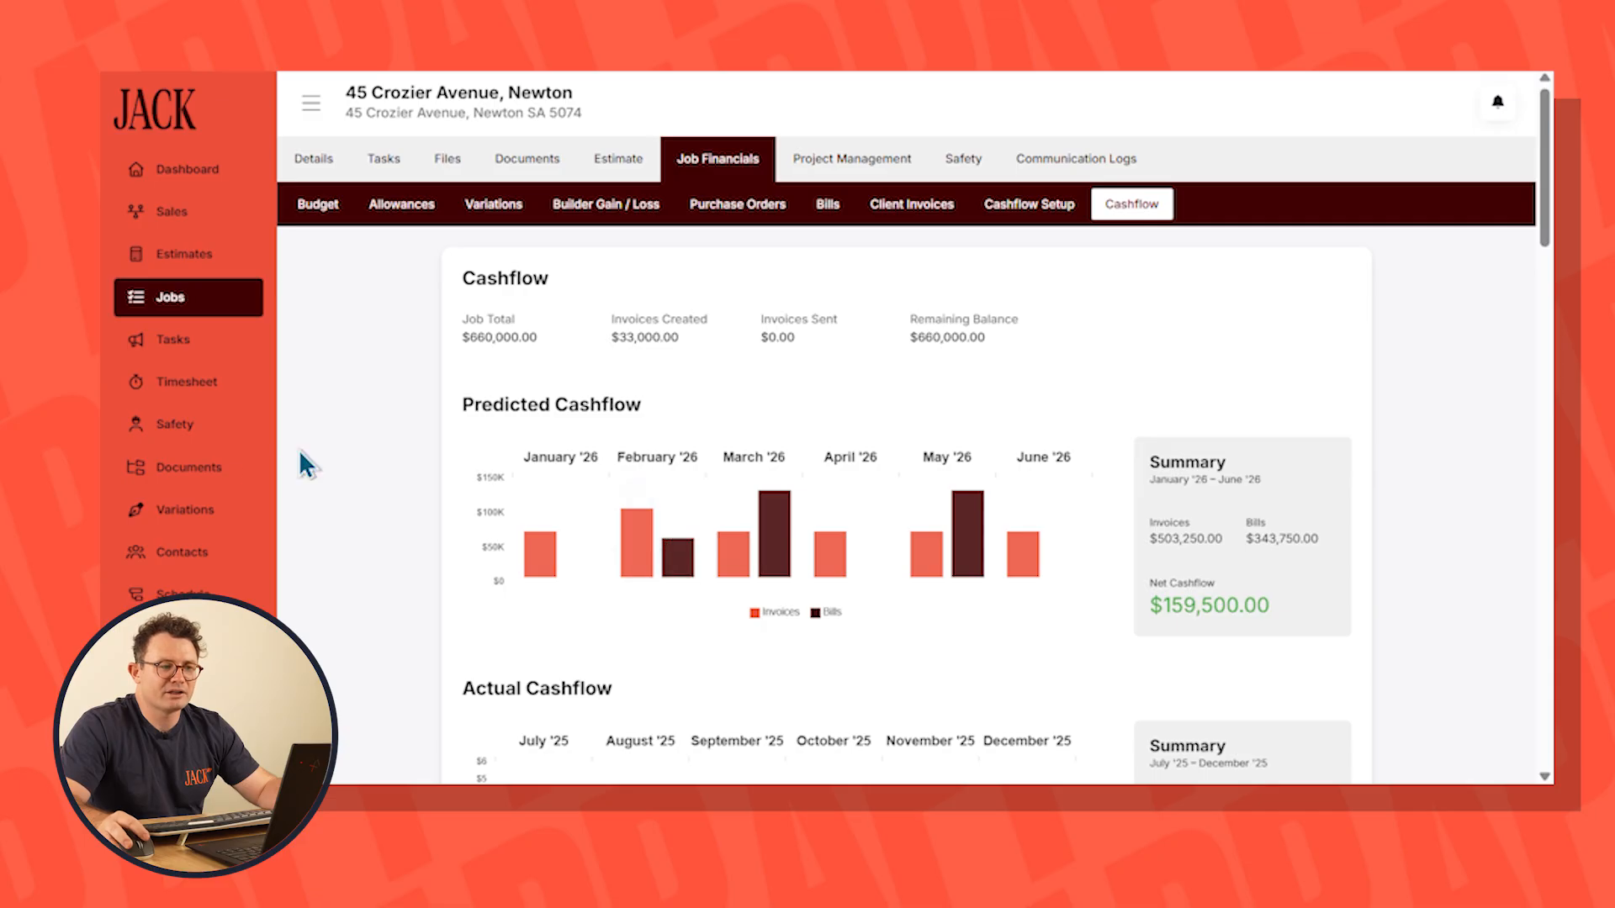
scroll(205, 505, down, 3)
Check the company-wide Cash Forecast under Finance, along with the job listed in pre-construction
click(179, 454)
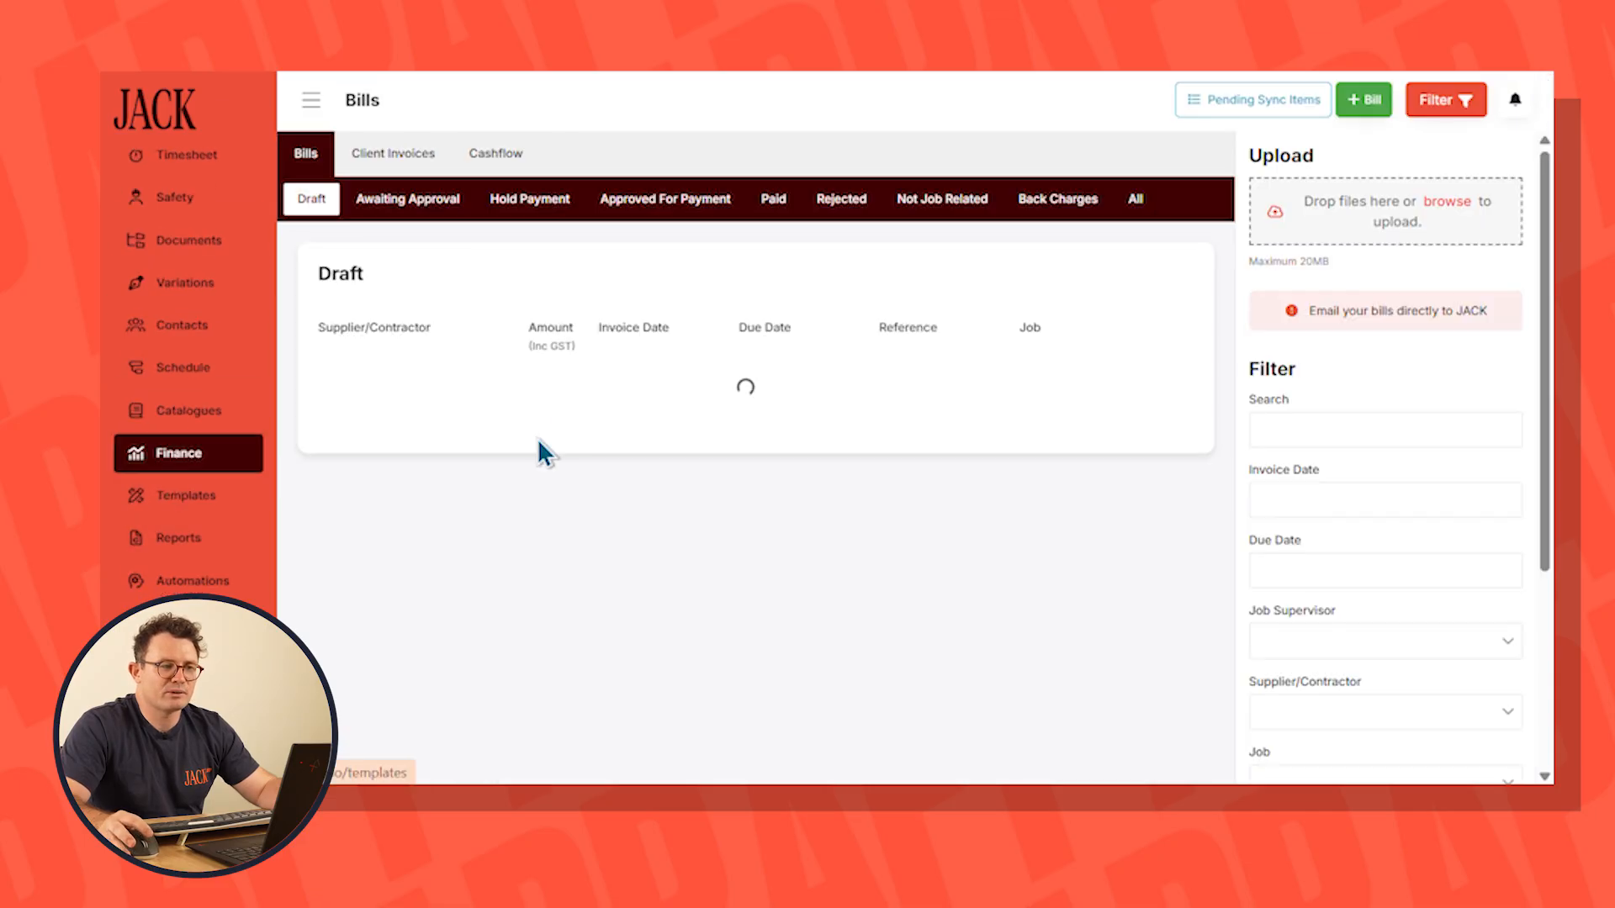
click(495, 160)
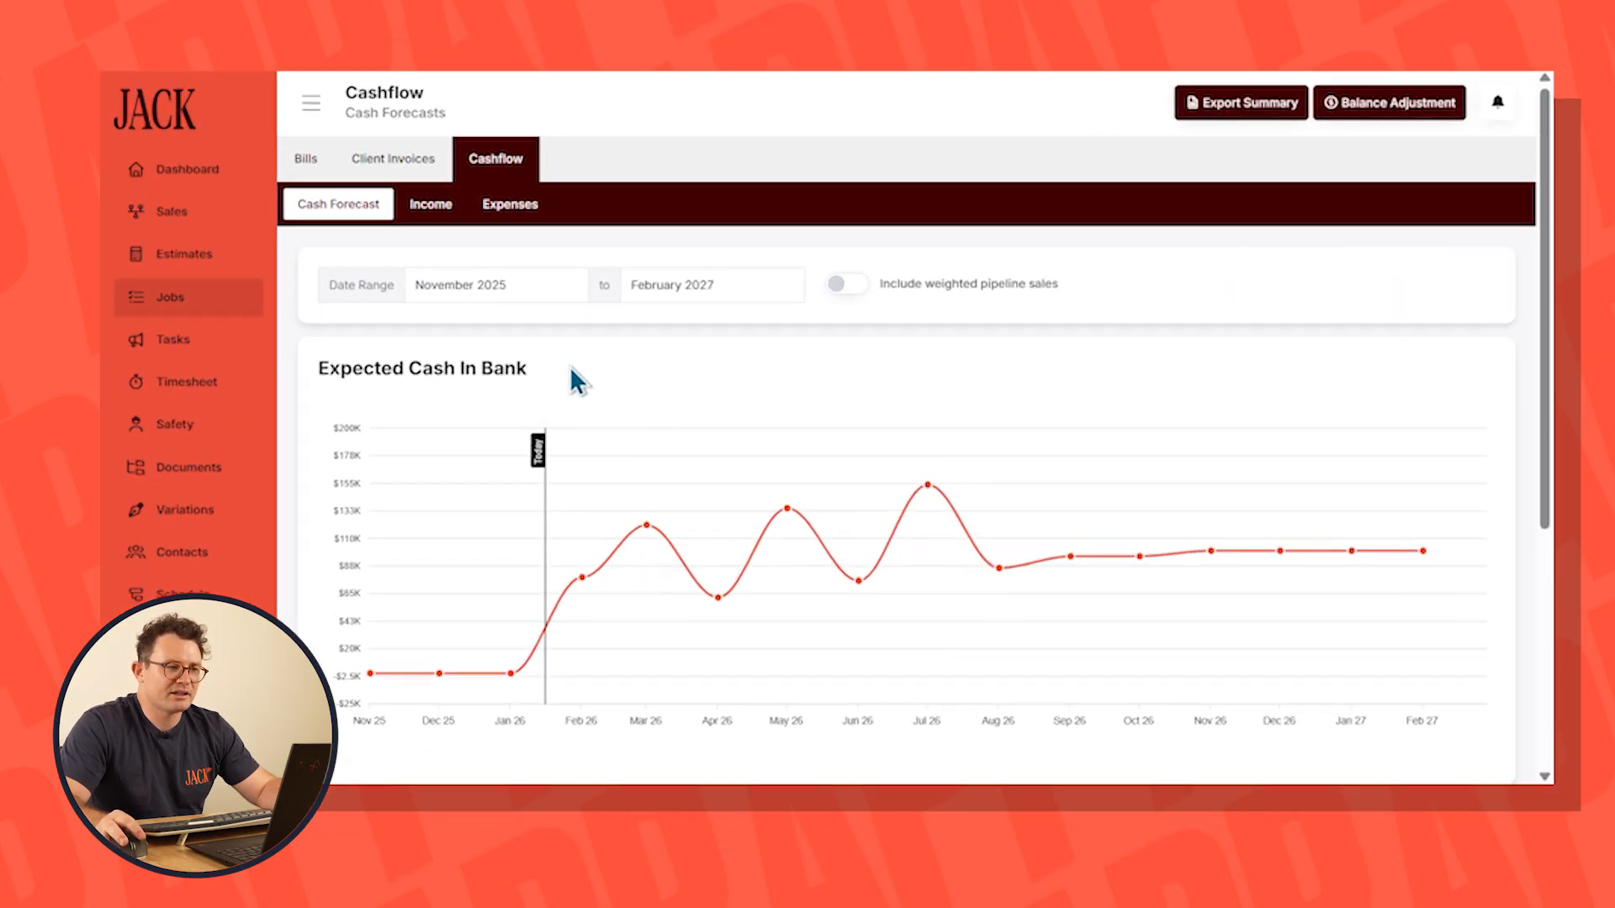
click(186, 305)
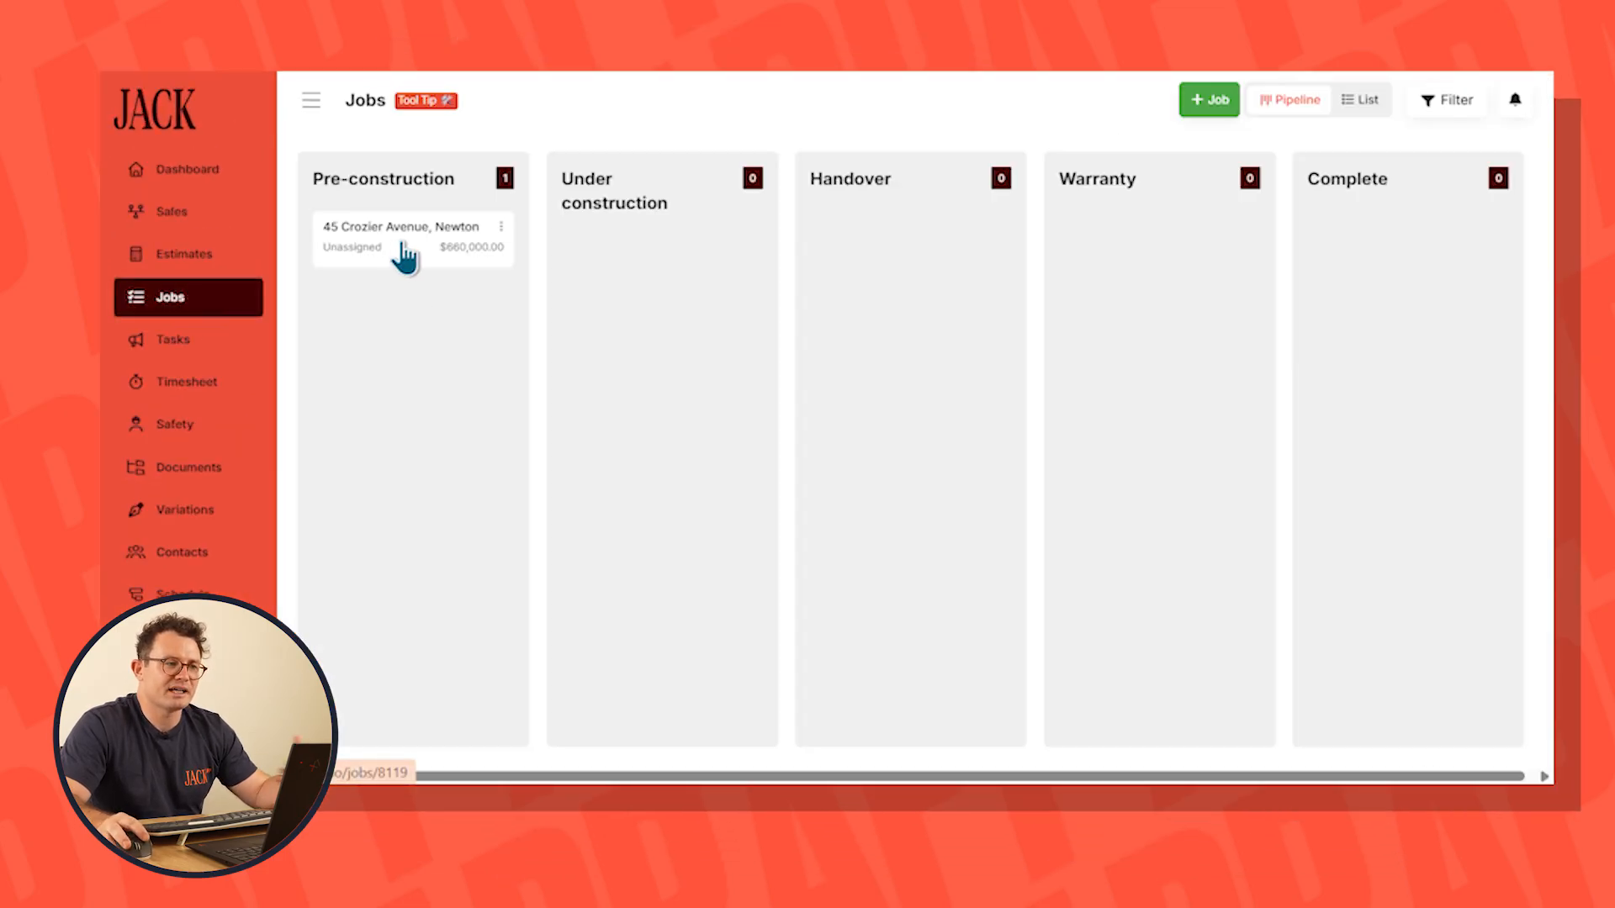
click(411, 253)
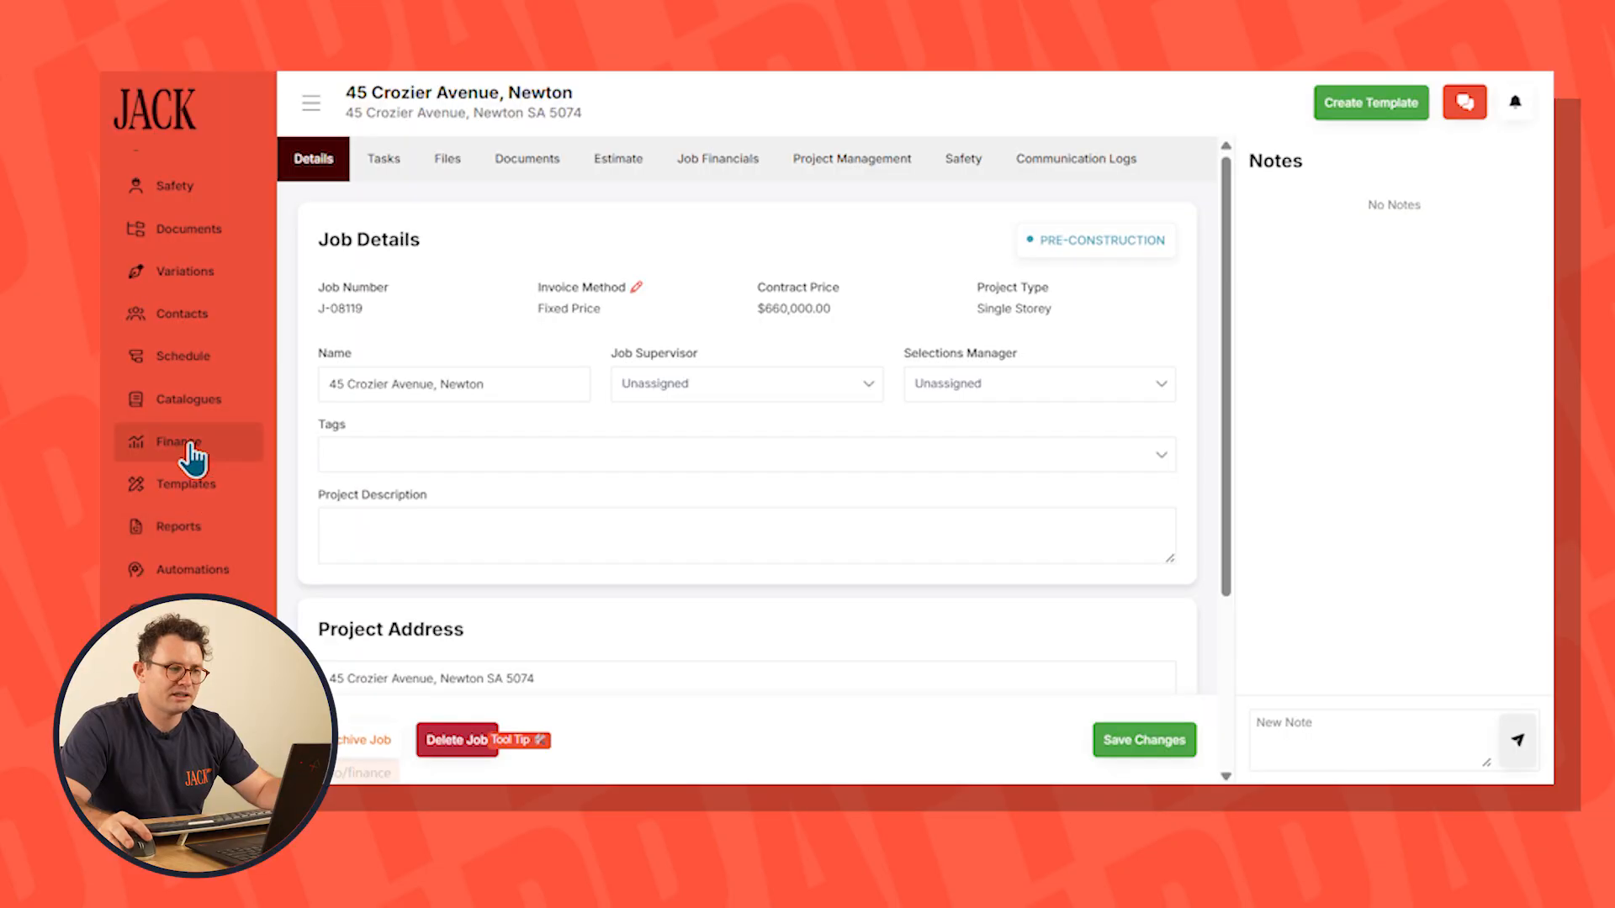
click(192, 443)
click(492, 158)
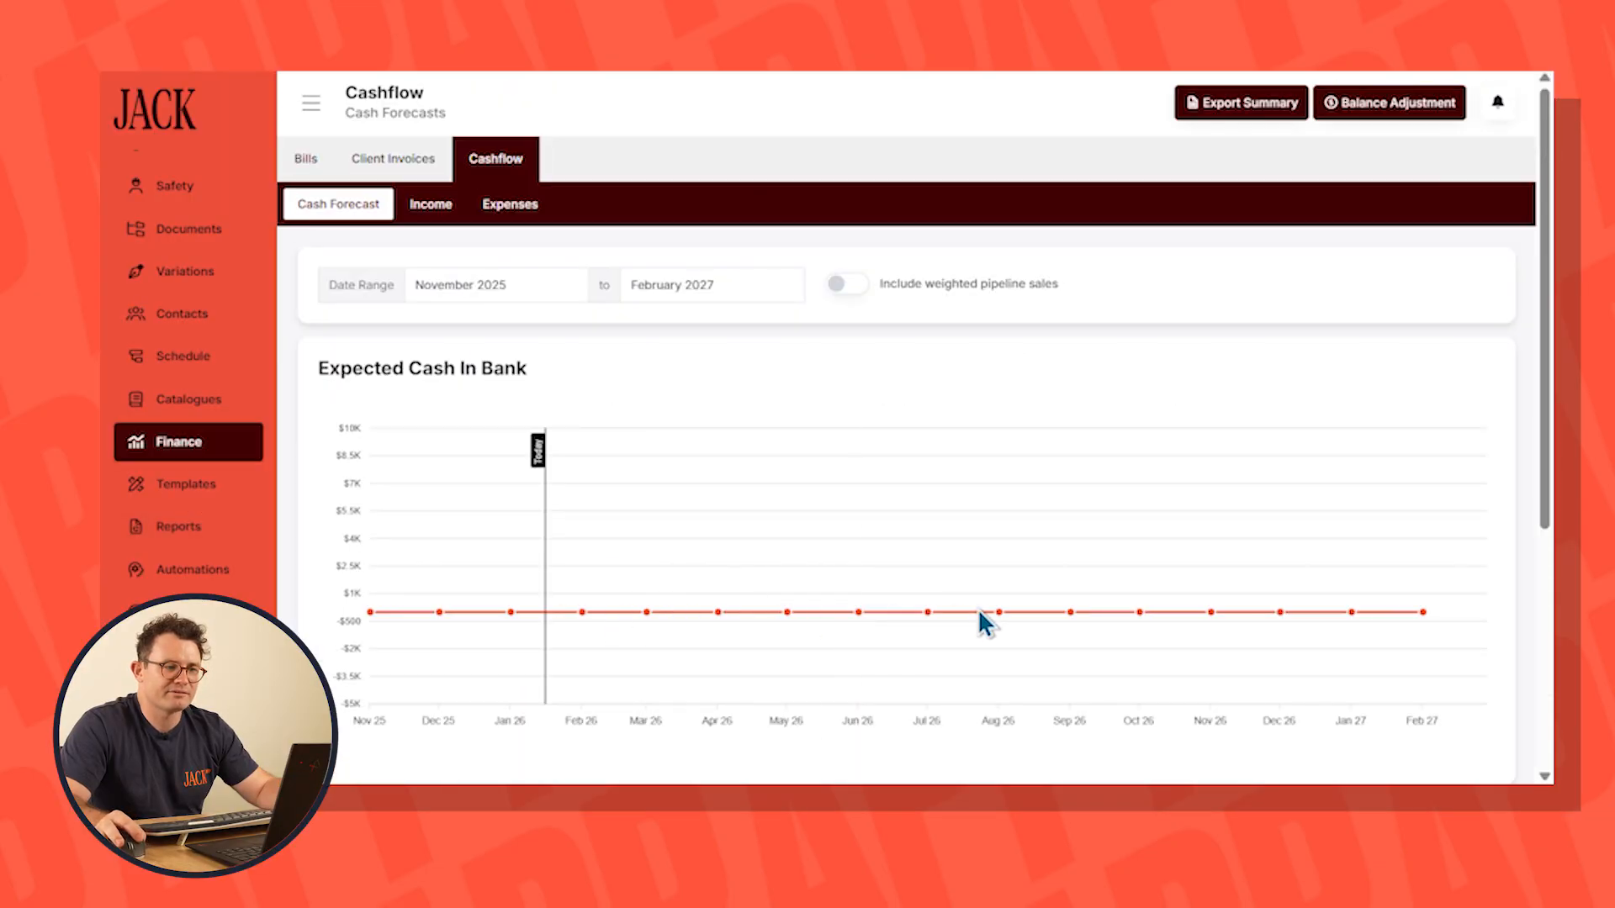
Add an estimate named Estimate 2 with the project type Single Storey
scroll(216, 434, up, 3)
click(208, 256)
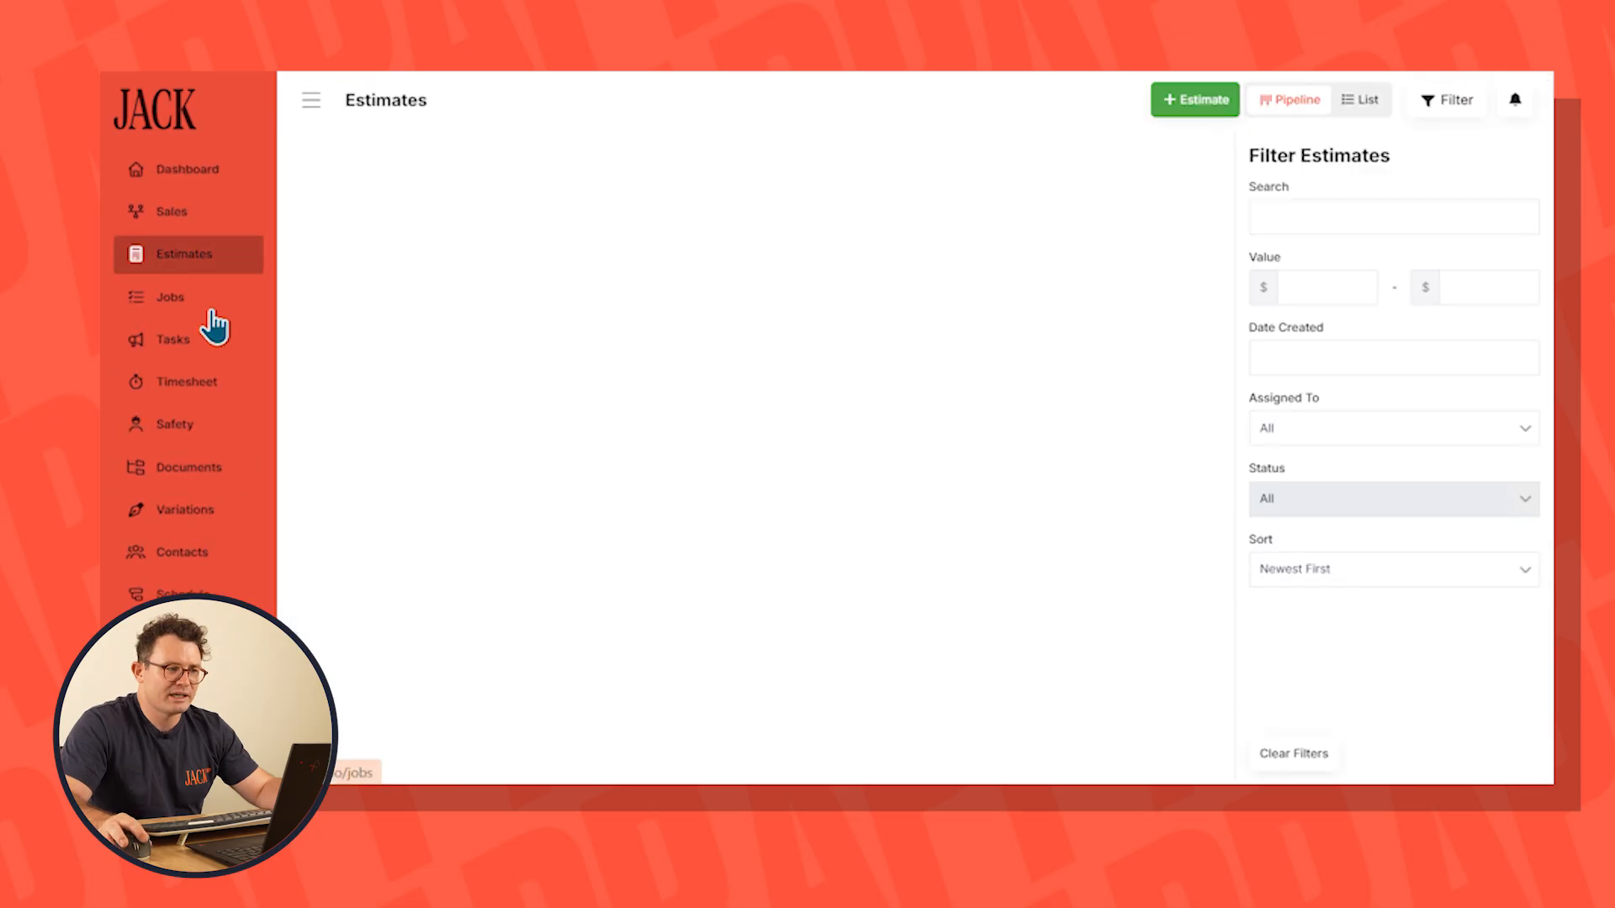
click(1195, 101)
click(1146, 171)
text(Estimat)
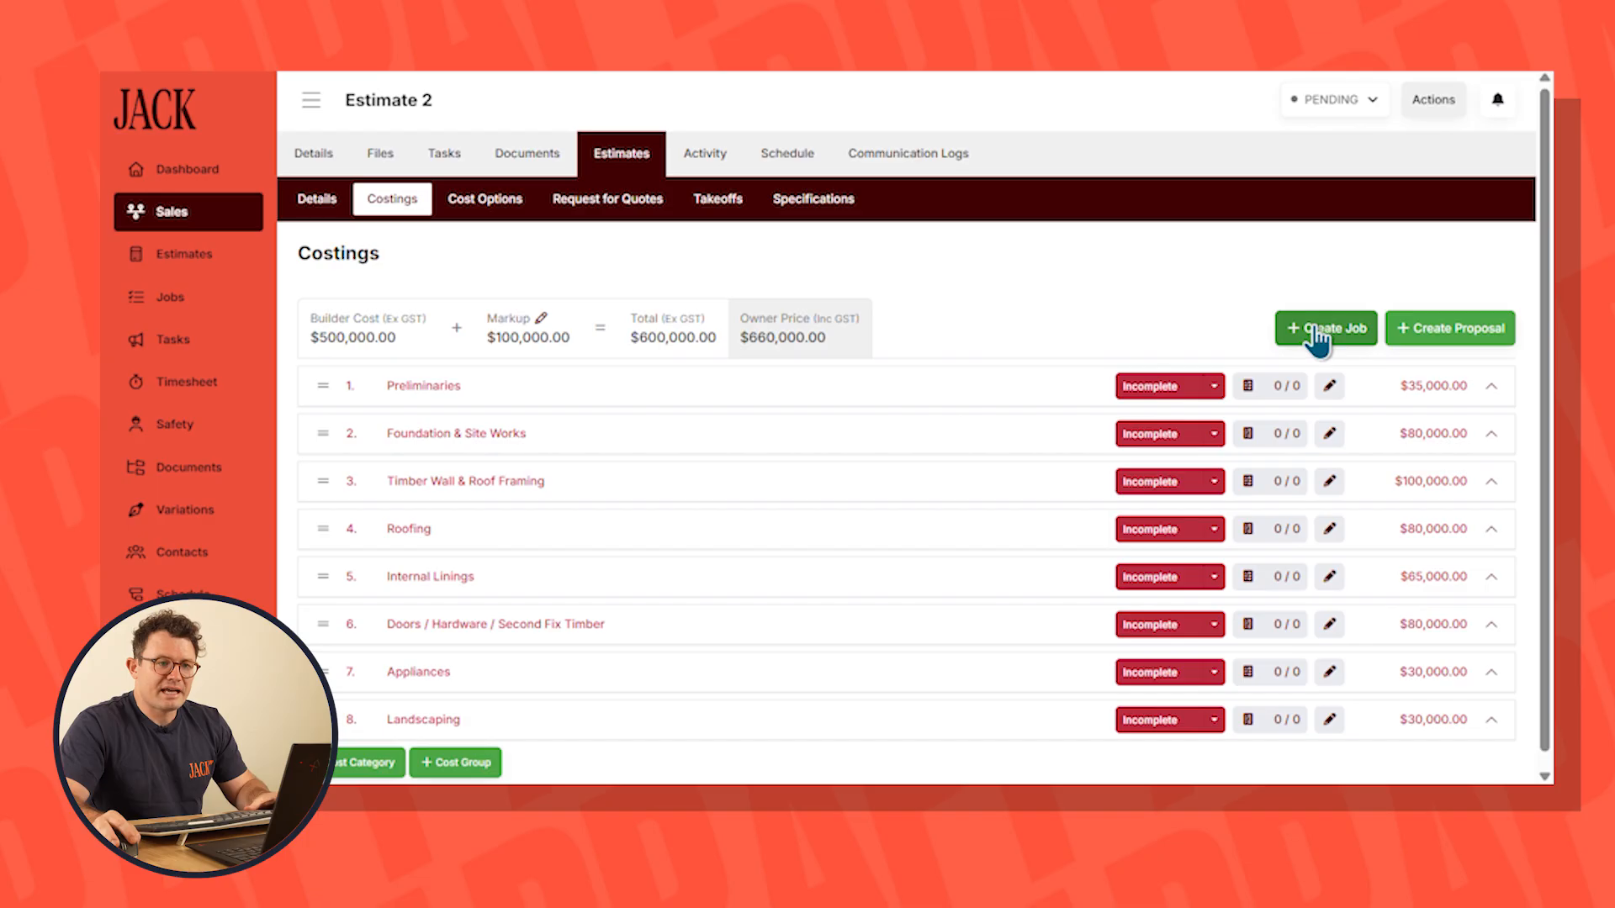
click(1321, 326)
Convert Estimate 2 to a Fixed Price job using the Cashflow - Single Storey template, entering the job address
click(1184, 214)
click(1179, 252)
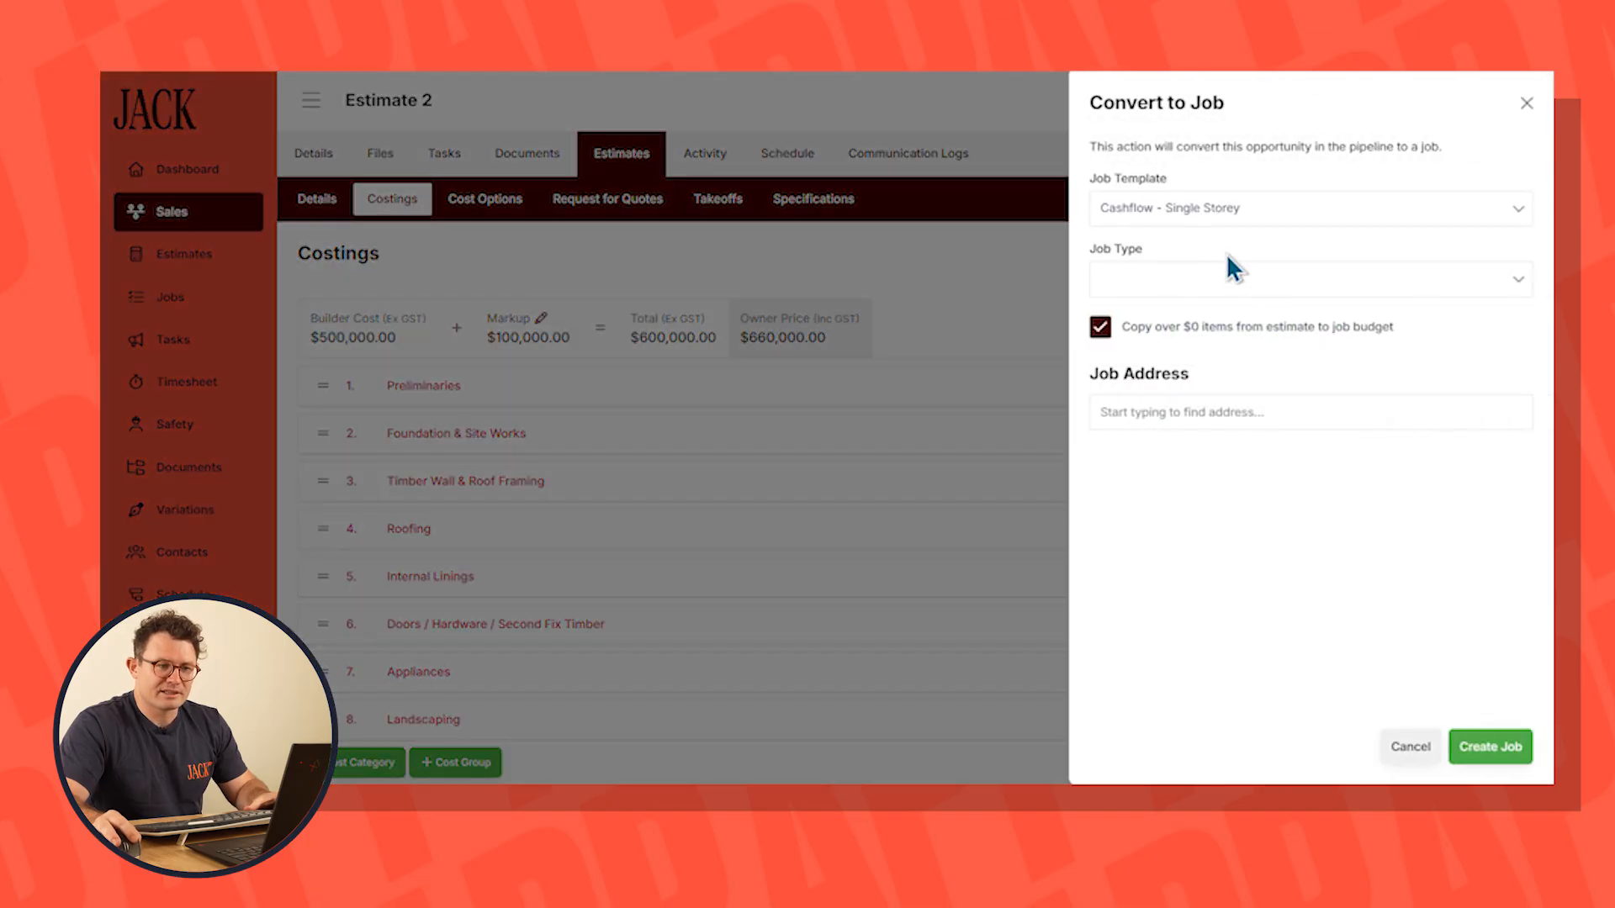
click(1157, 281)
click(1138, 324)
click(1133, 606)
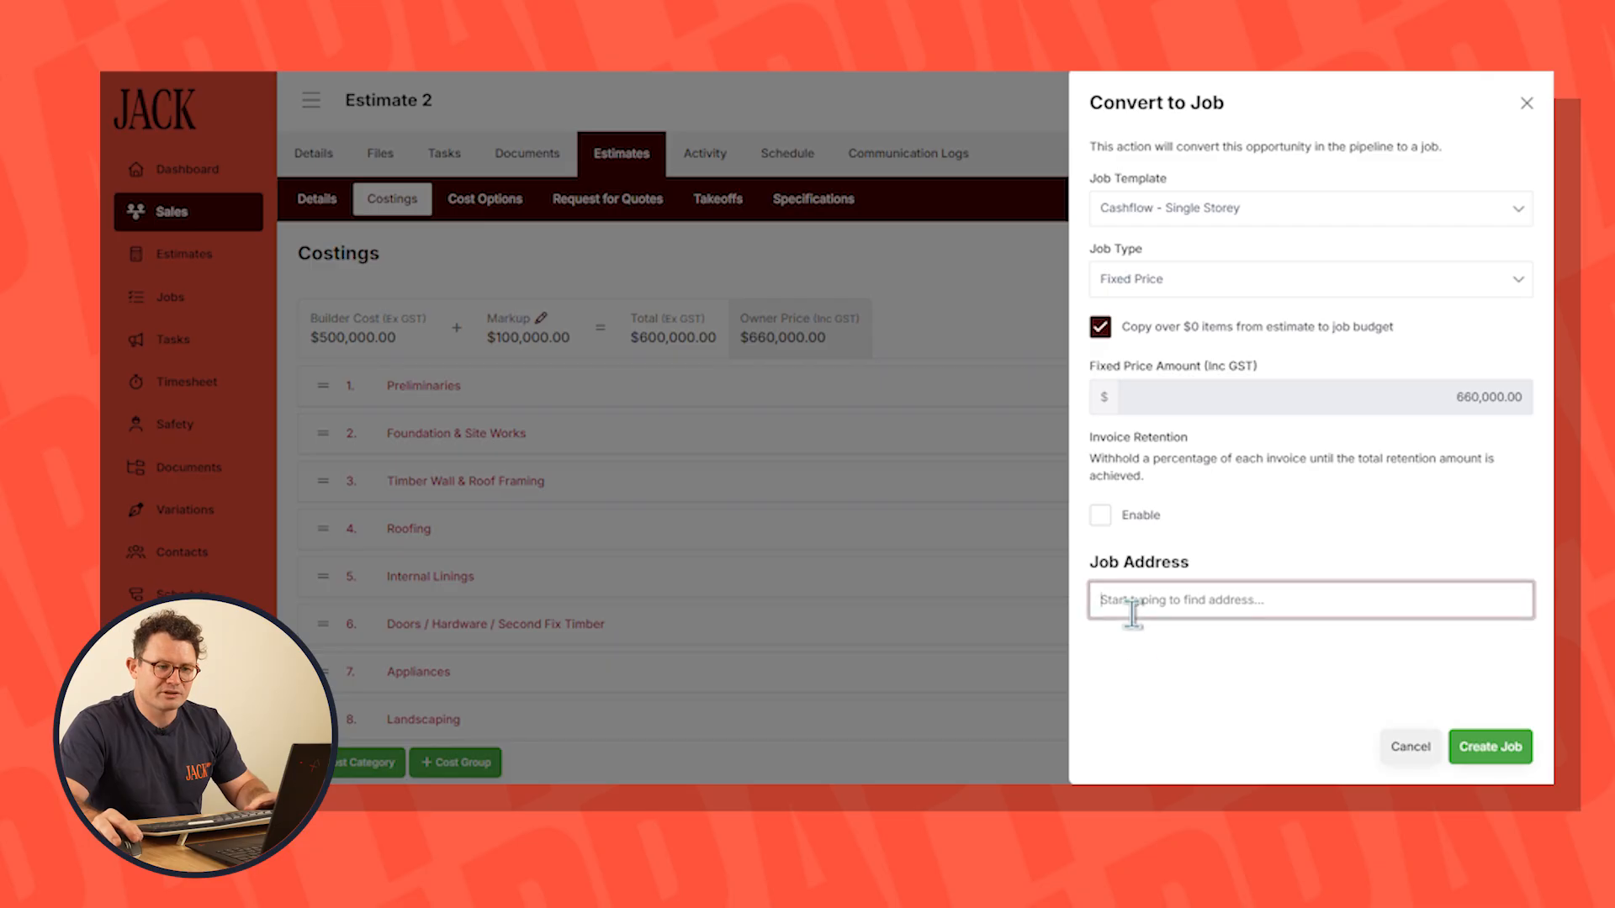
text(55)
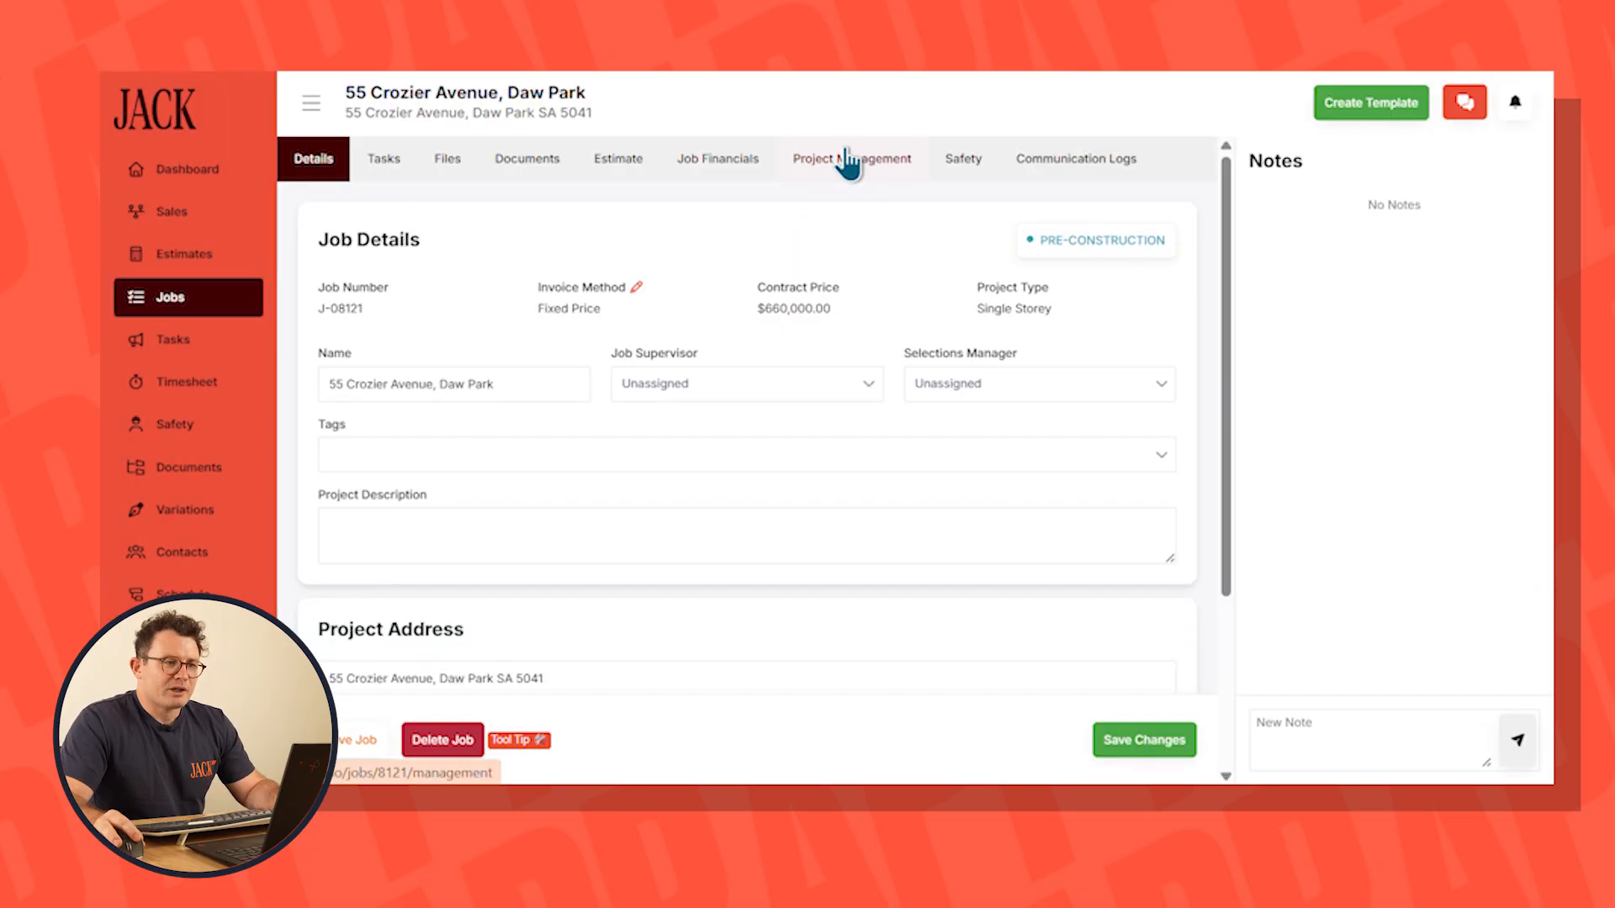
Review the new job's schedule and client invoices, and examine the monthly invoices and bills in its predicted cashflow
click(846, 170)
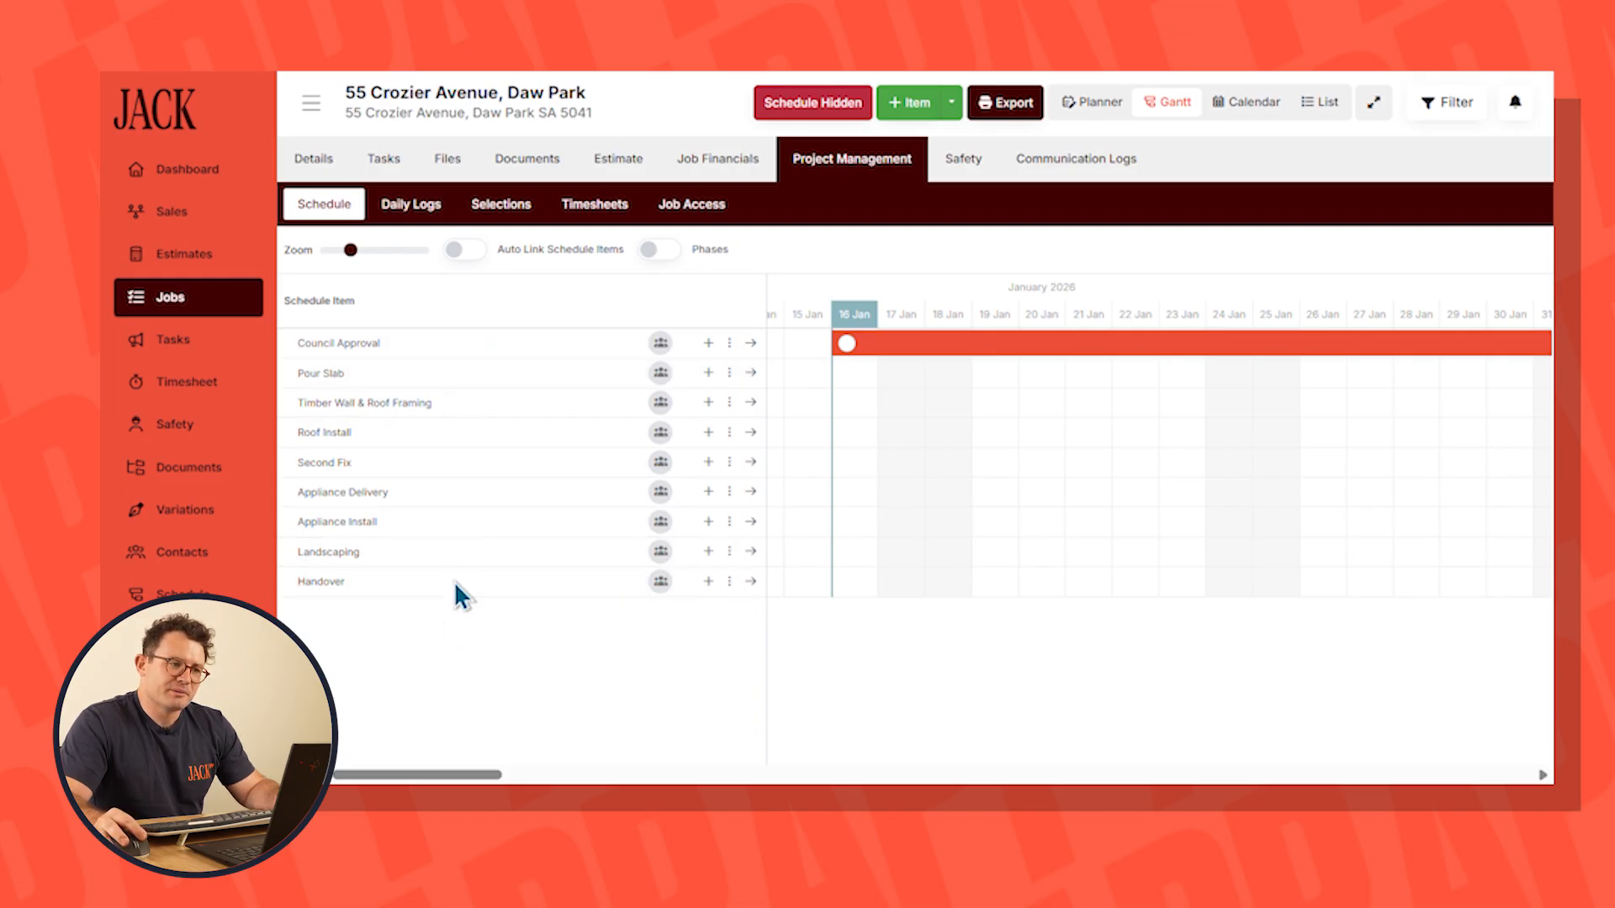
click(718, 160)
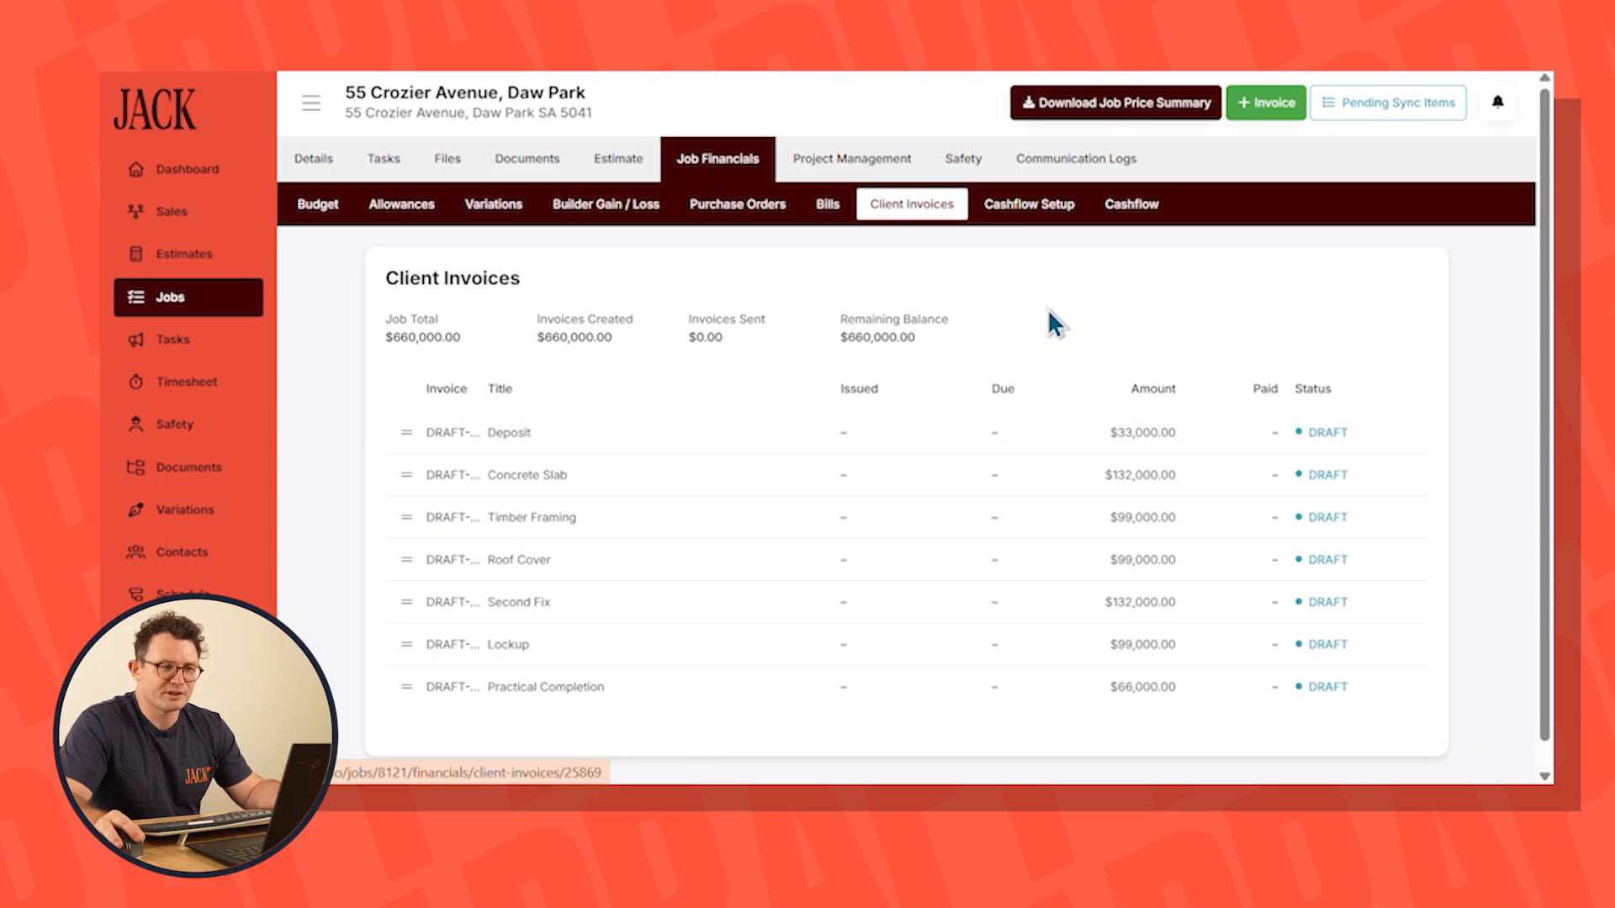
click(1131, 208)
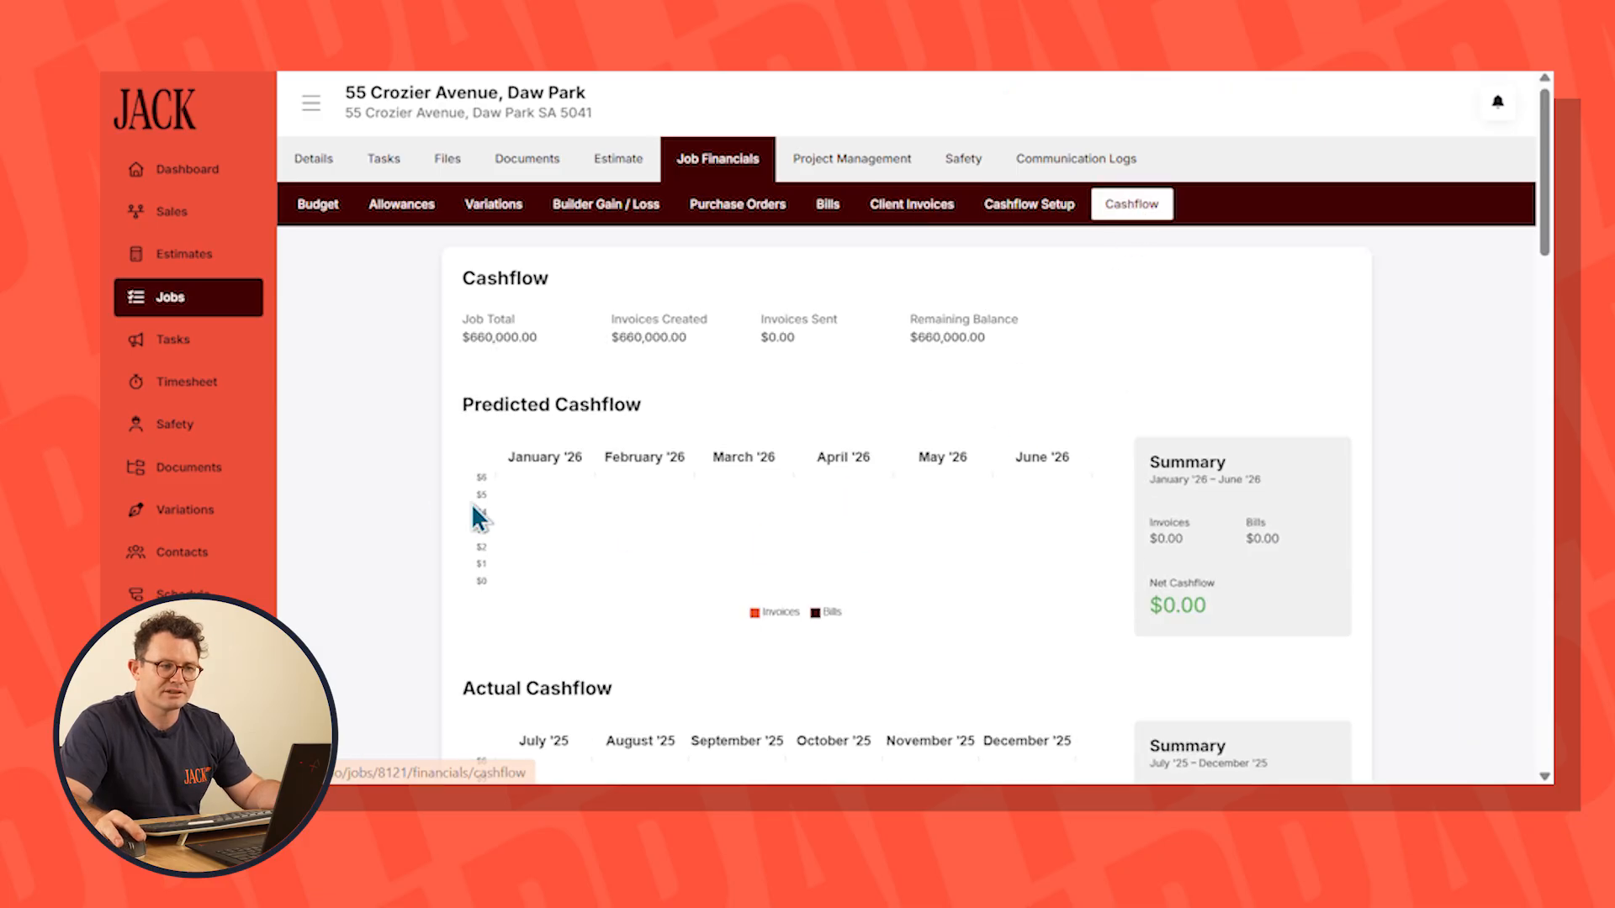
mouse_move(547, 570)
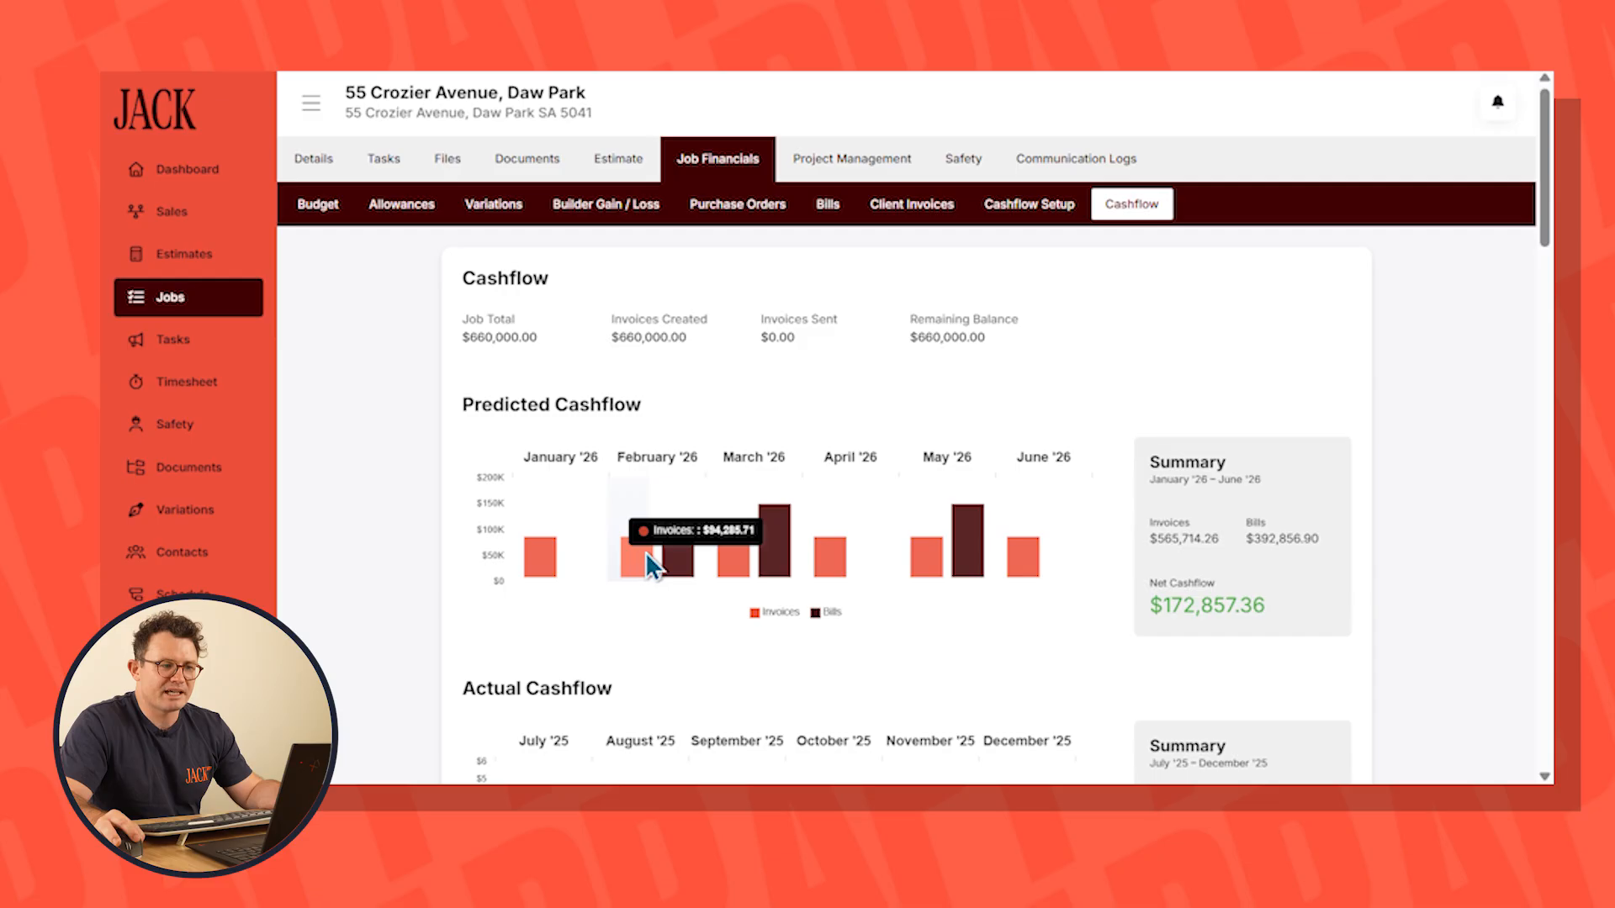
mouse_move(803, 522)
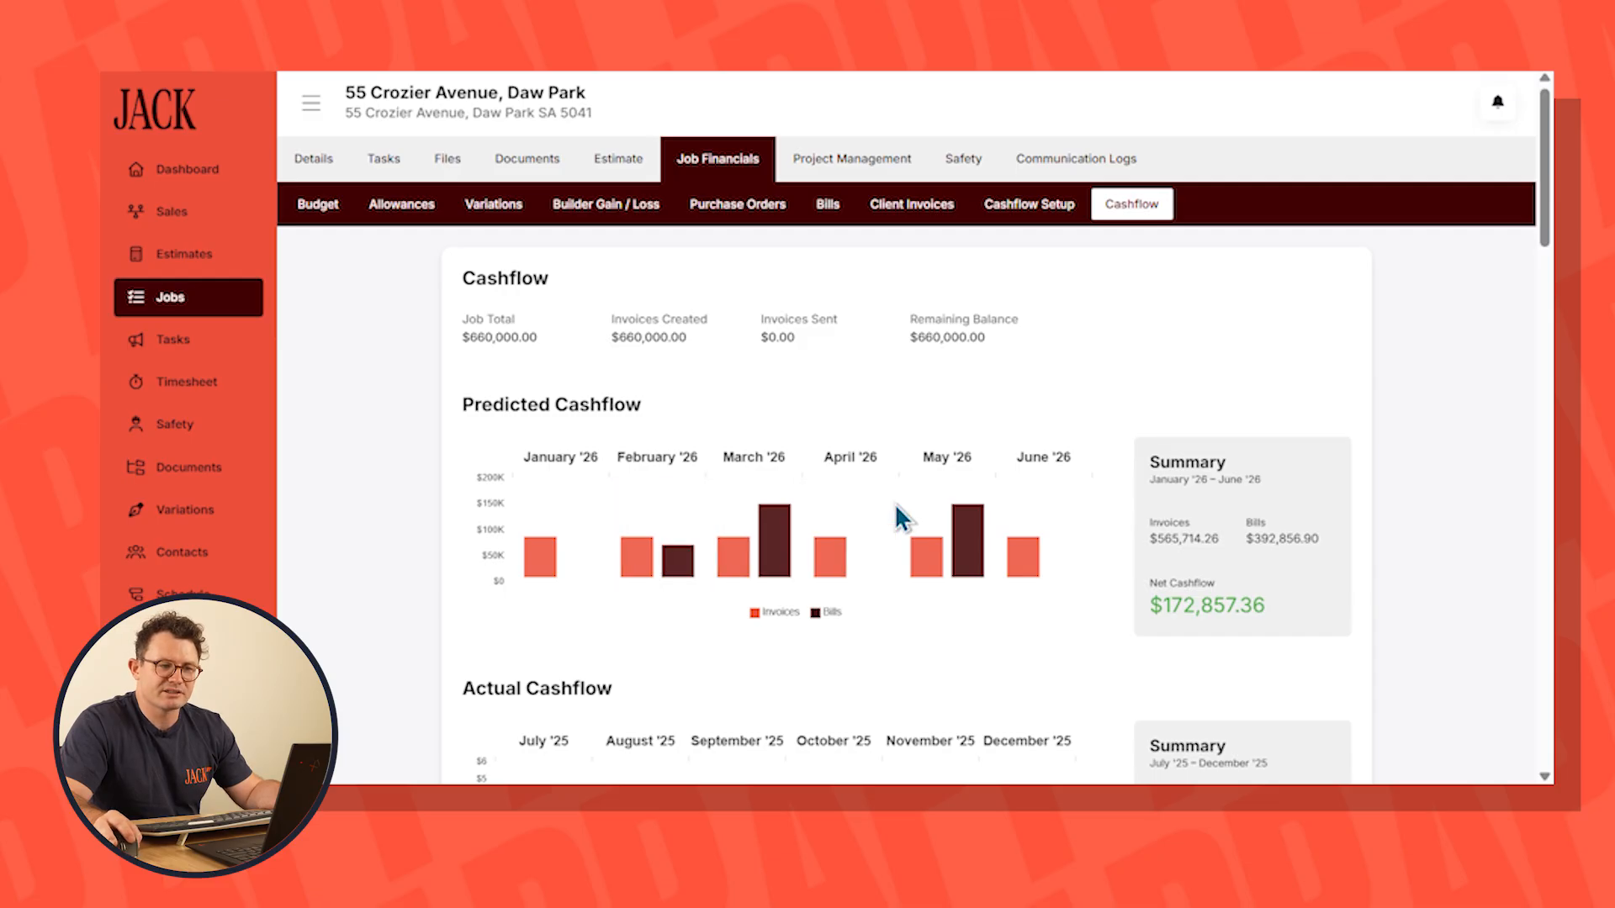
mouse_move(931, 561)
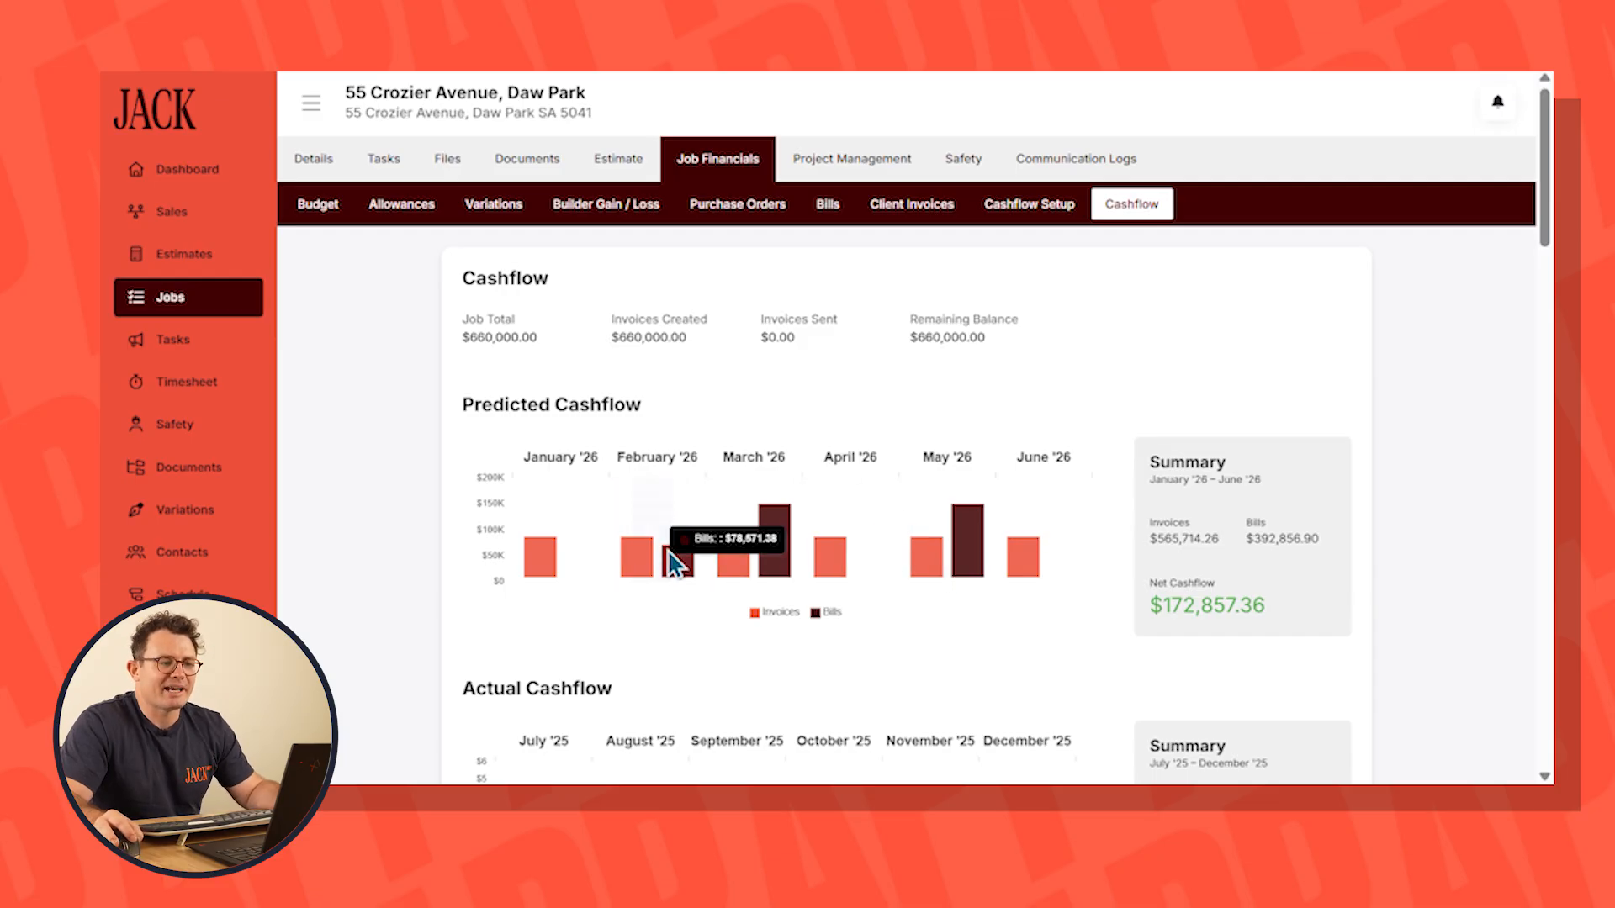
mouse_move(771, 542)
mouse_move(976, 547)
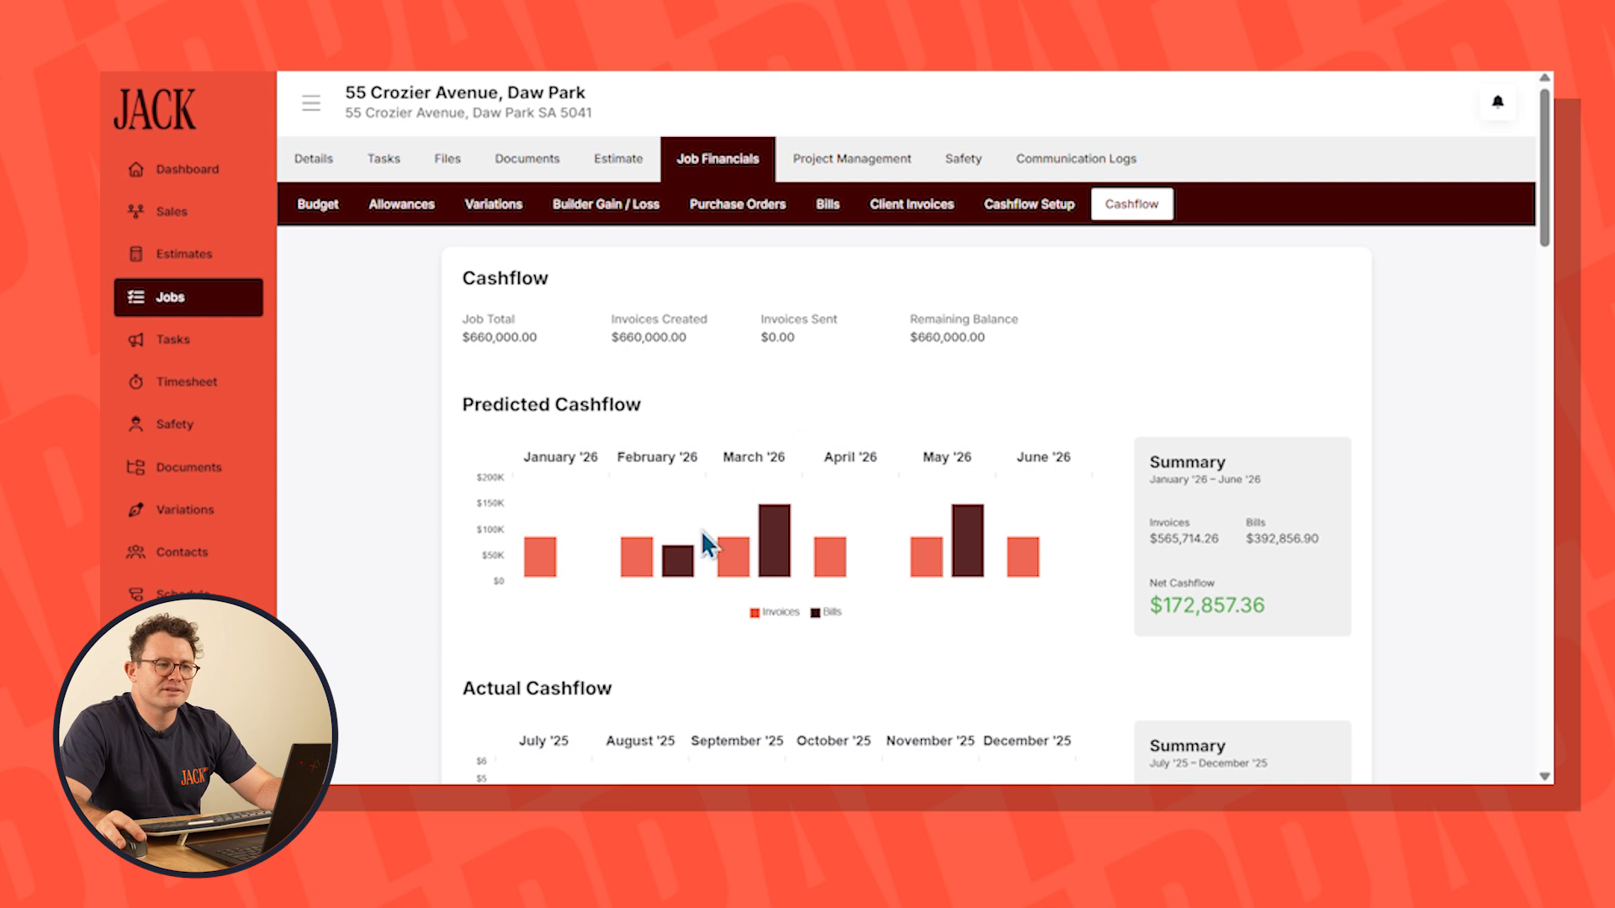
mouse_move(733, 562)
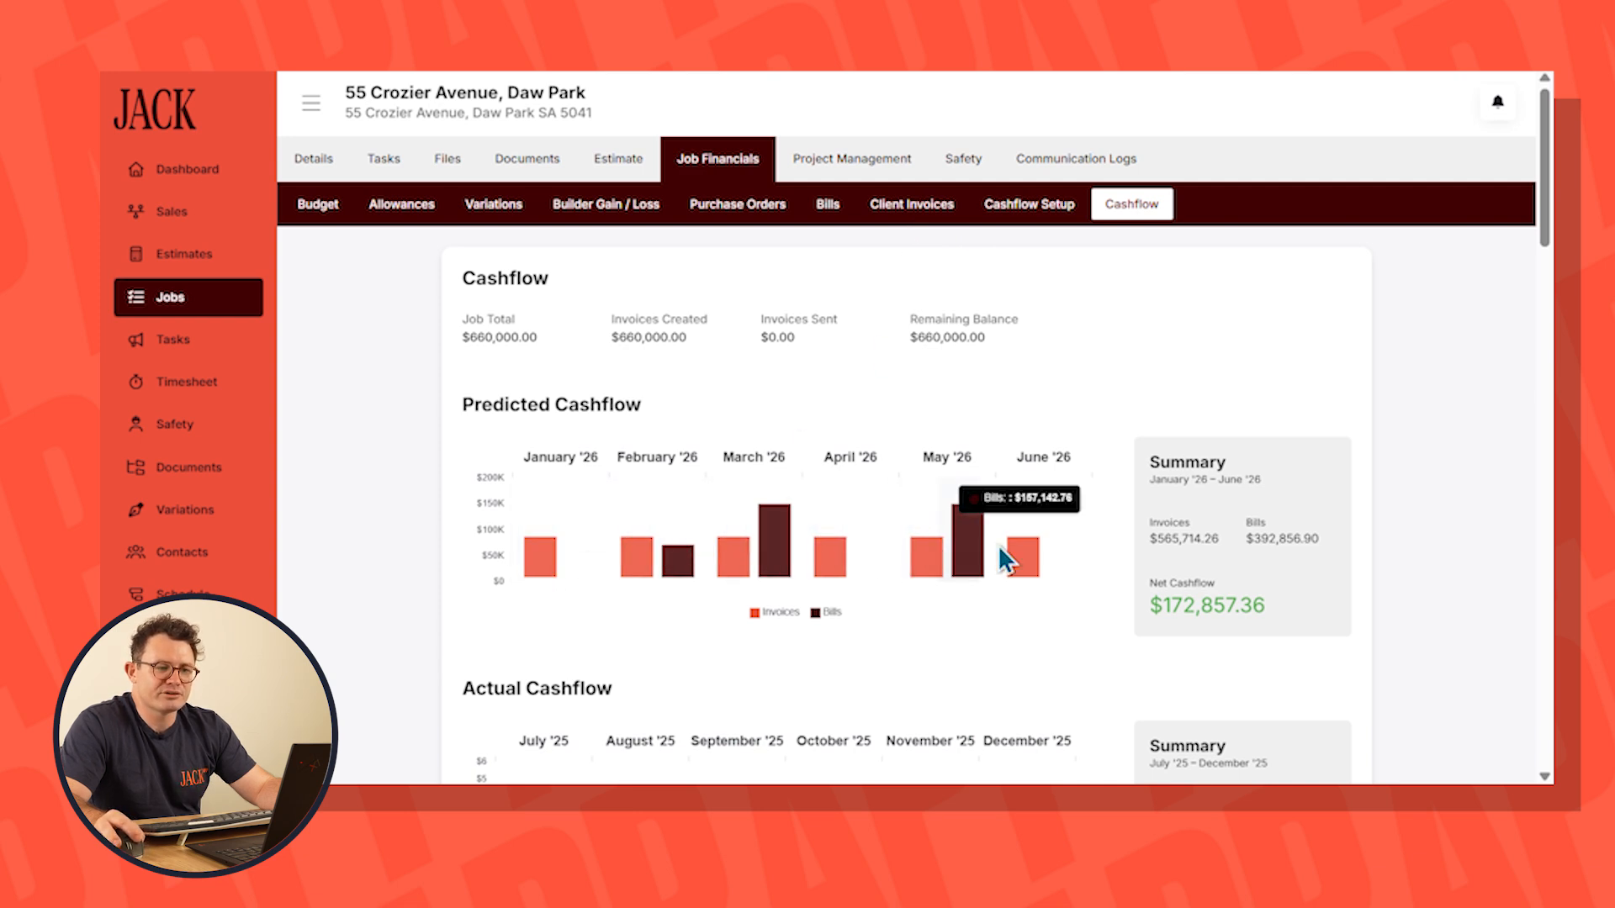
mouse_move(1033, 563)
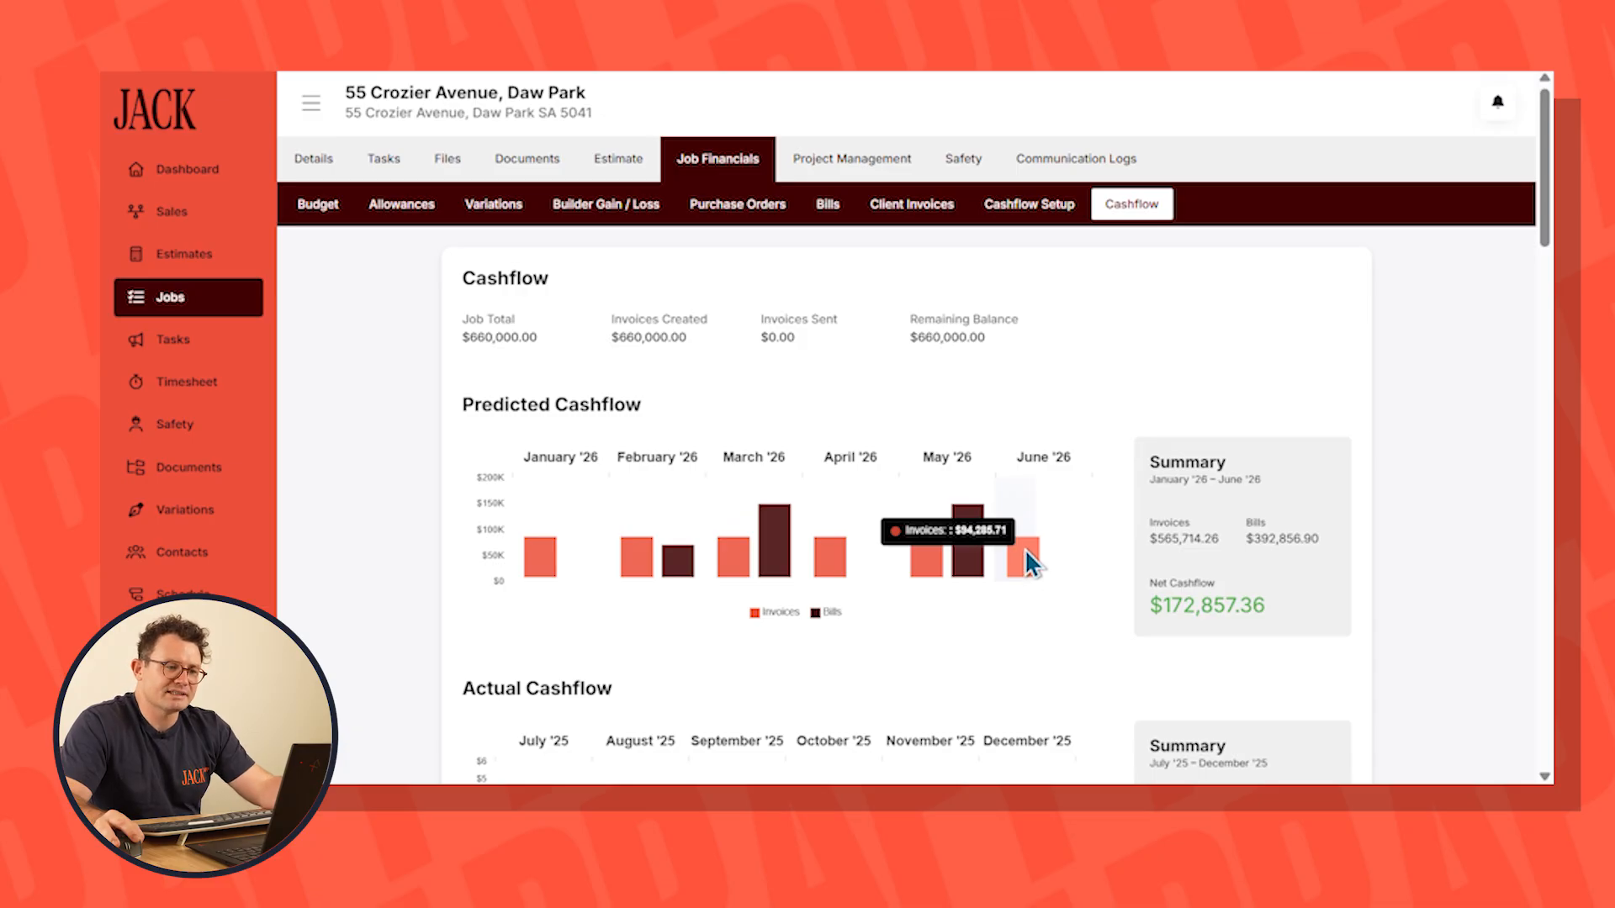
mouse_move(680, 572)
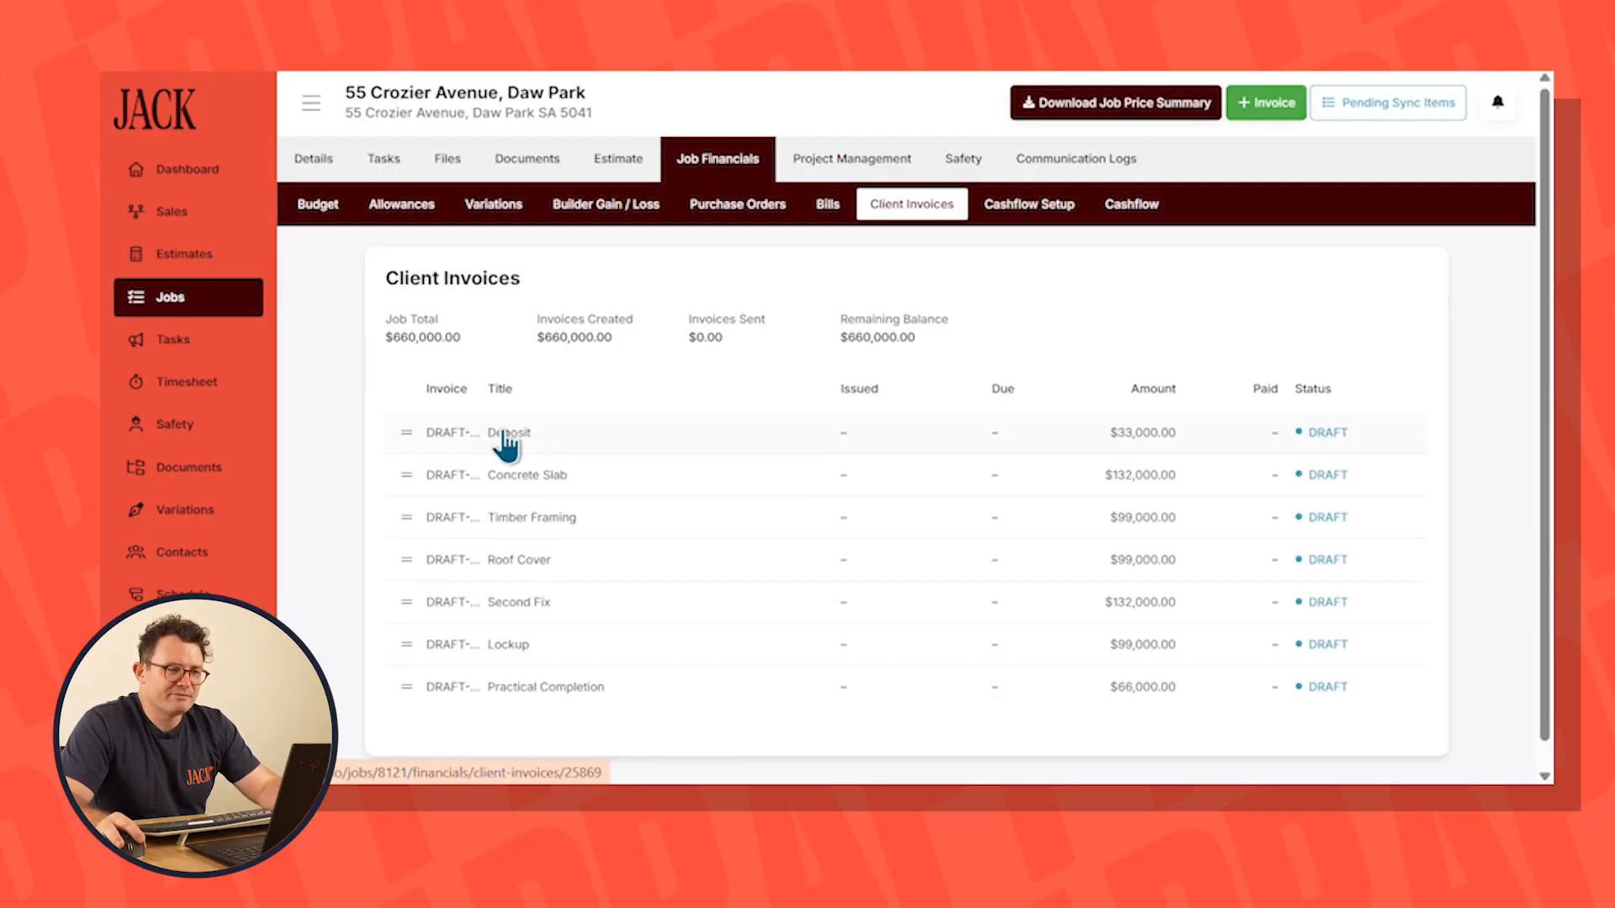
Schedule the Deposit invoice to issue at the start of the Council Approval schedule item, and save it as scheduled
click(508, 436)
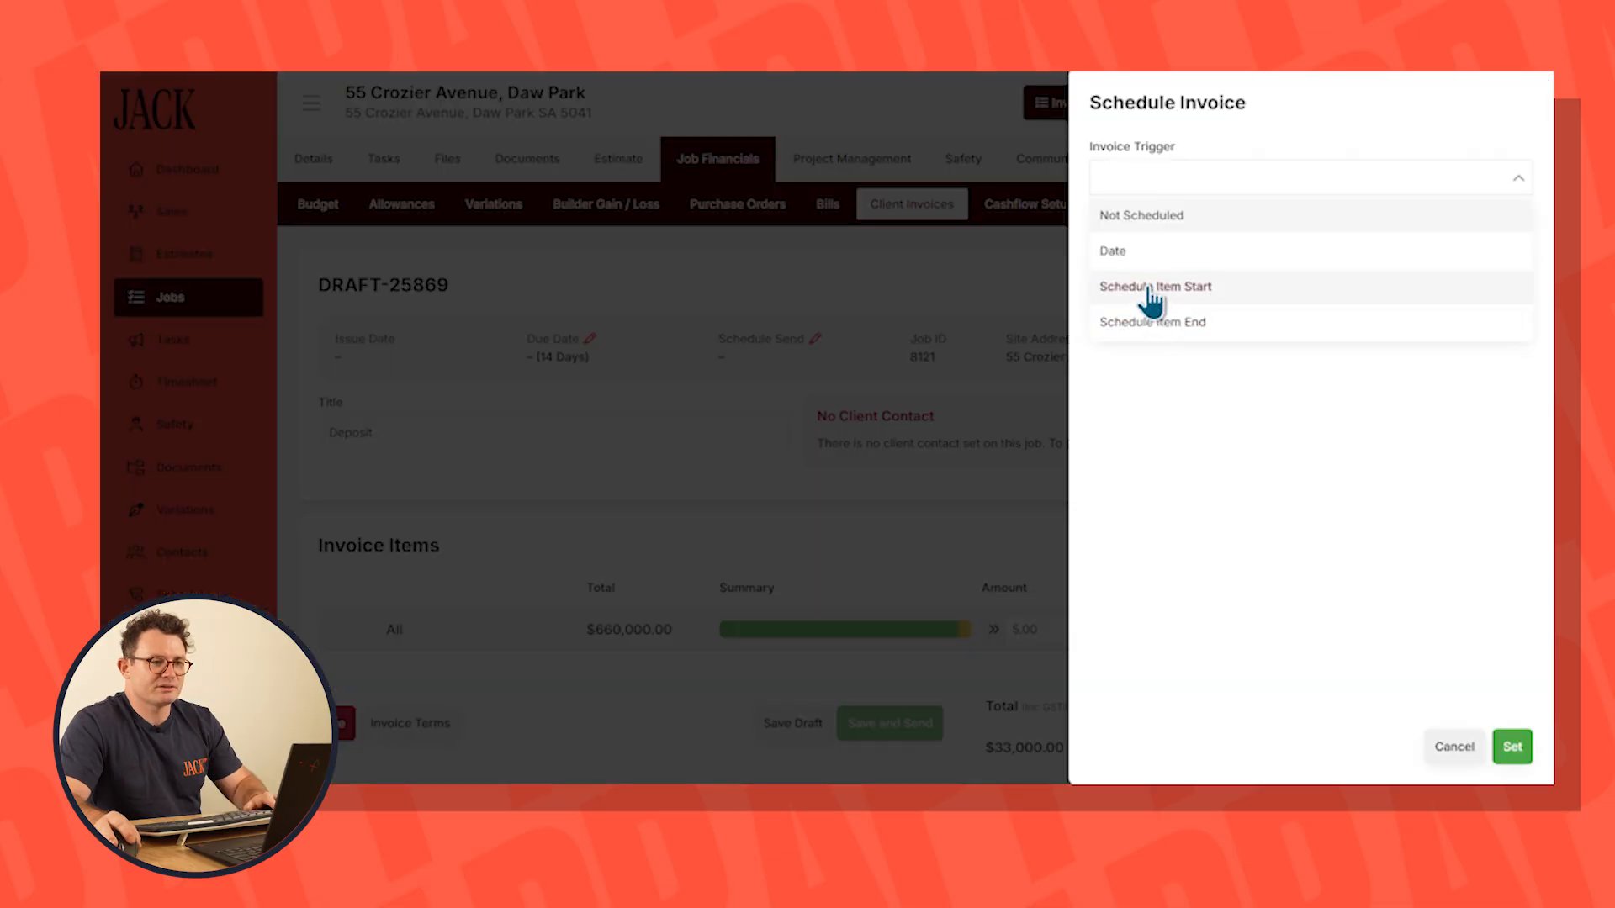
click(1150, 296)
click(1146, 245)
click(1145, 279)
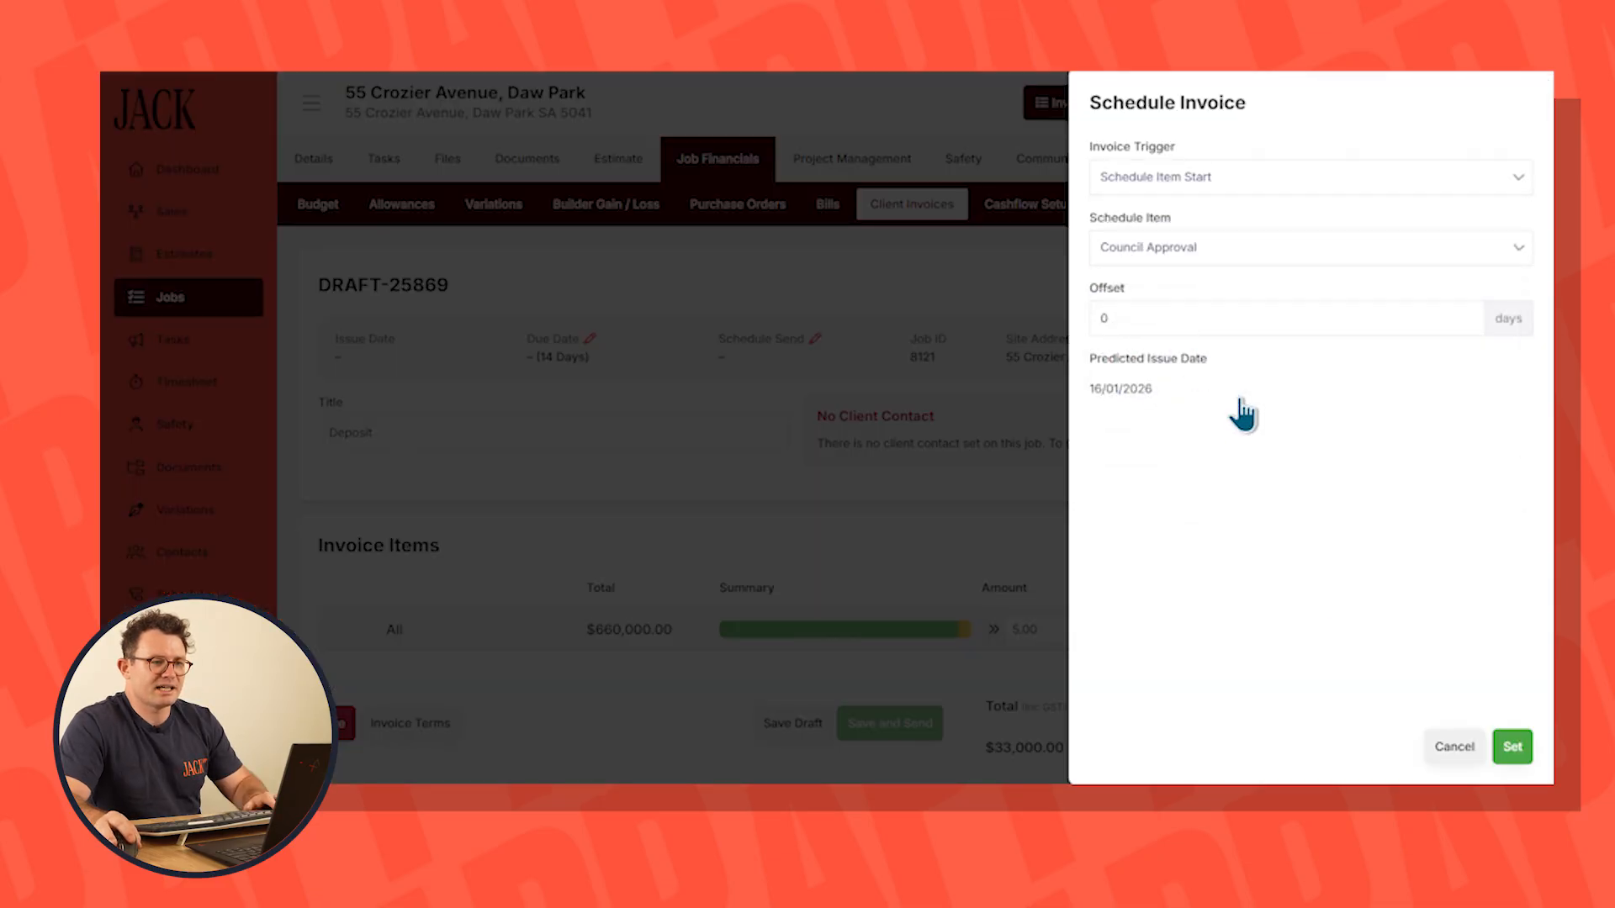
click(1511, 746)
click(816, 722)
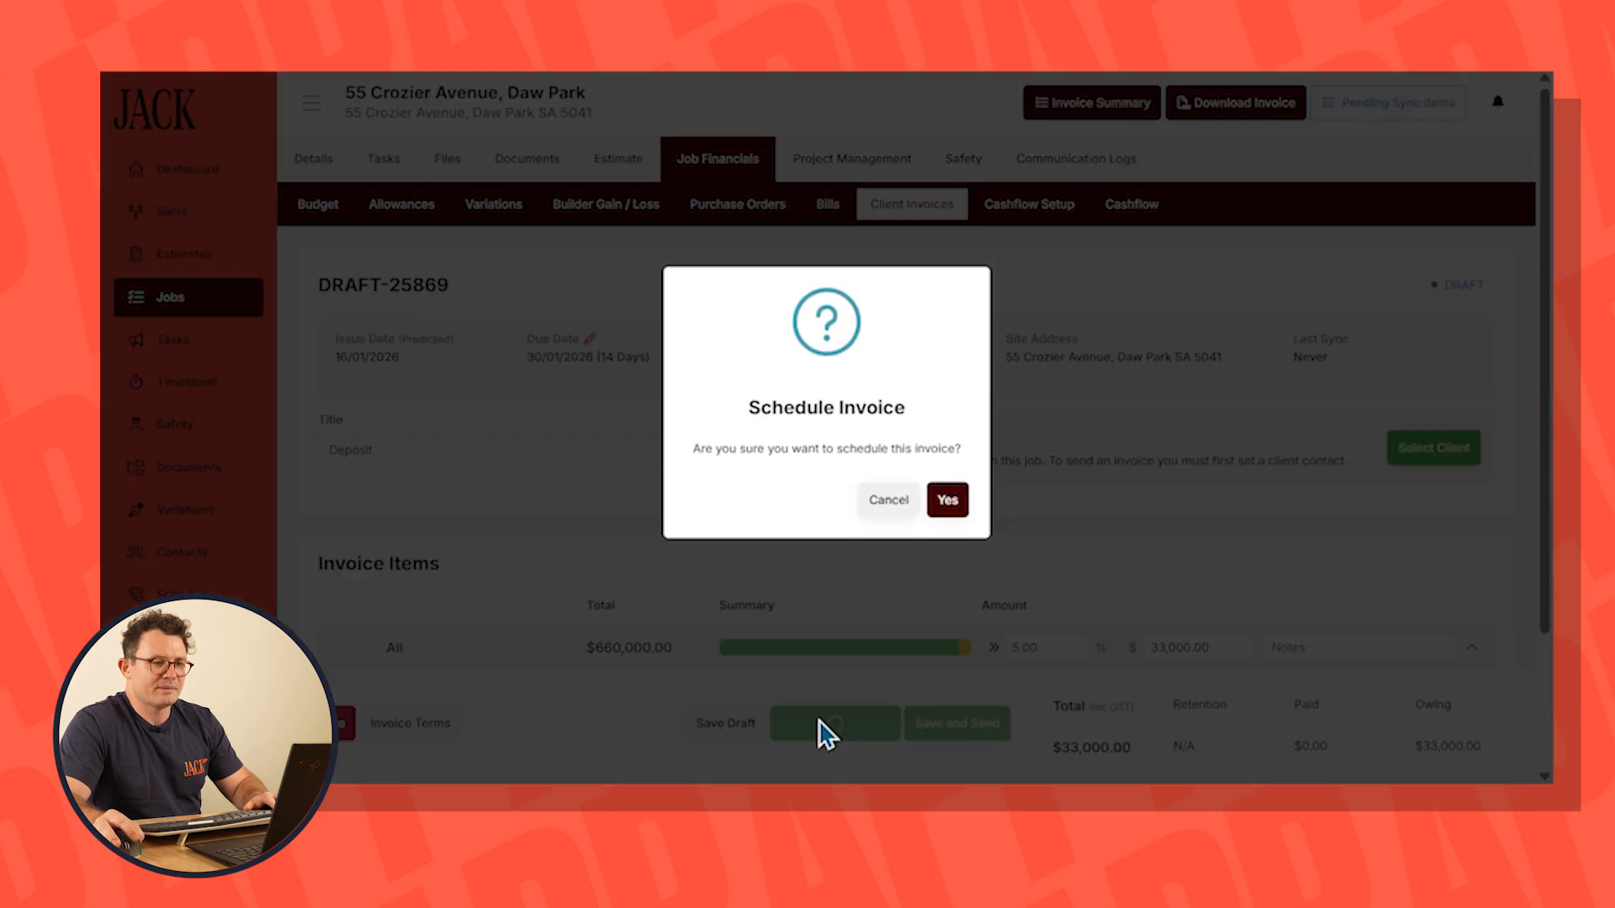
click(948, 503)
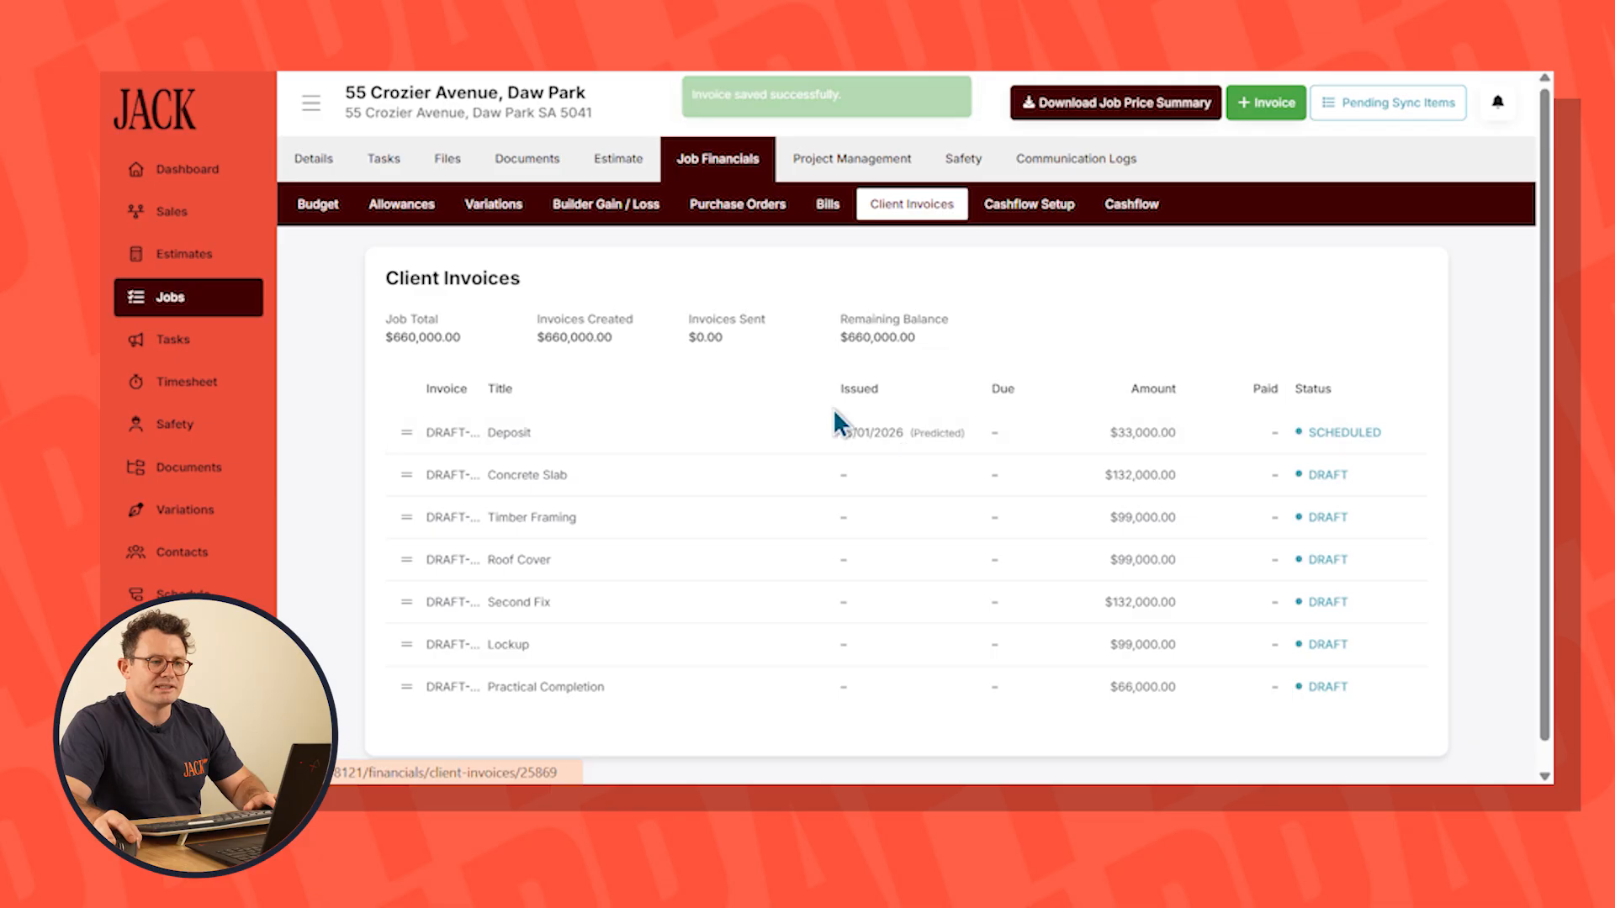
Schedule the Concrete Slab invoice to issue at the end of the Pour Slab schedule item, and save it as scheduled
click(845, 475)
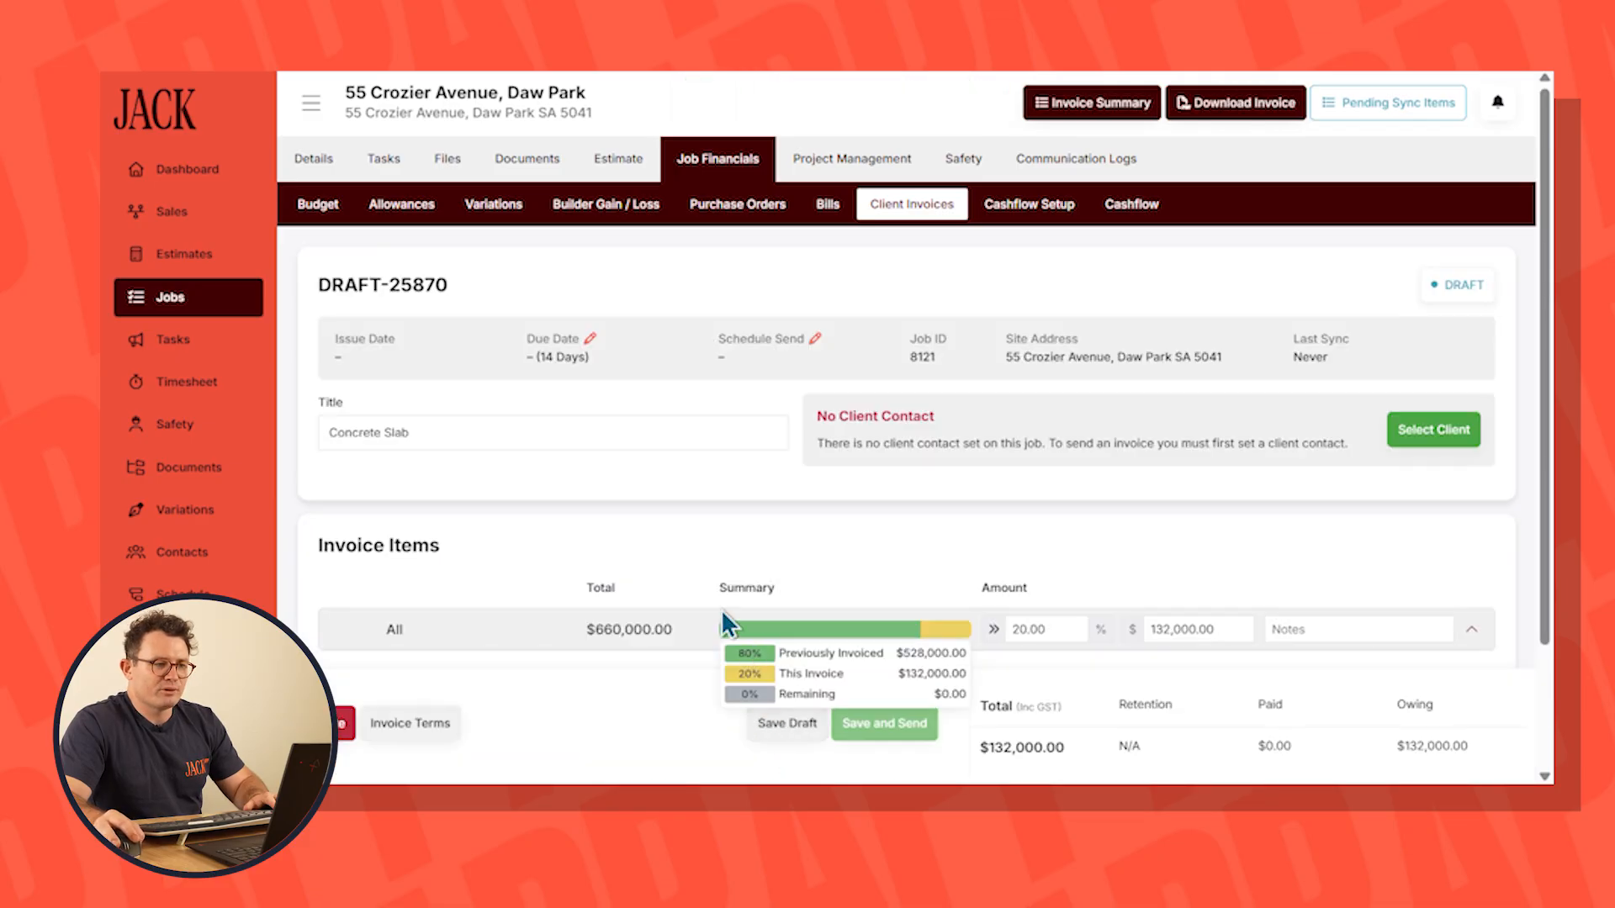
click(813, 341)
click(1134, 181)
click(1153, 328)
click(1139, 245)
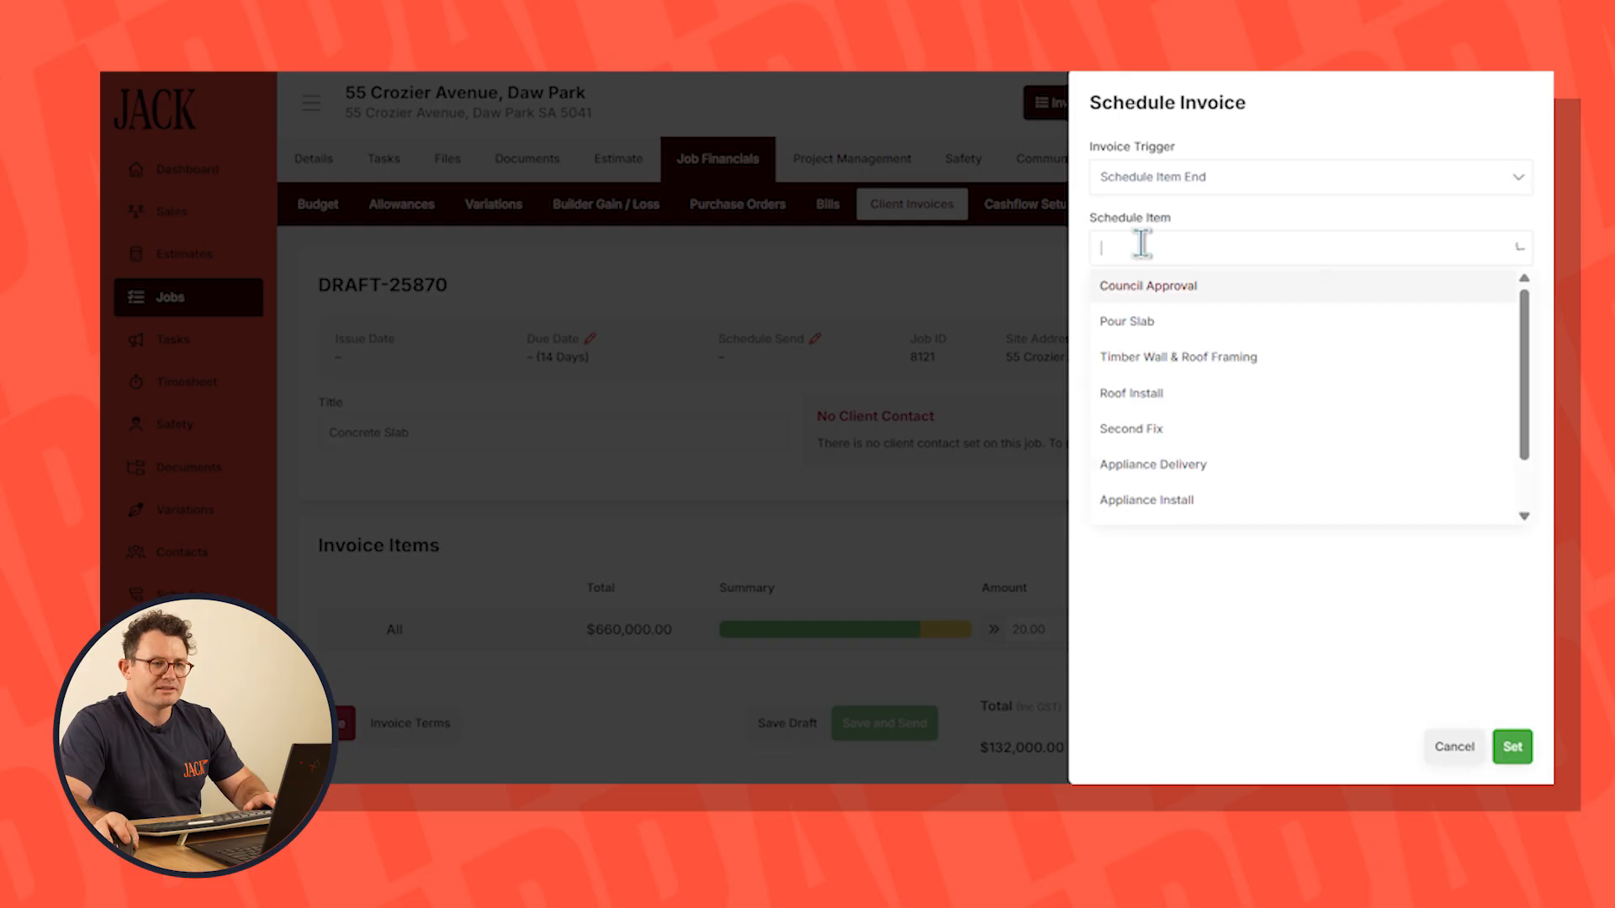
click(1144, 319)
click(1512, 747)
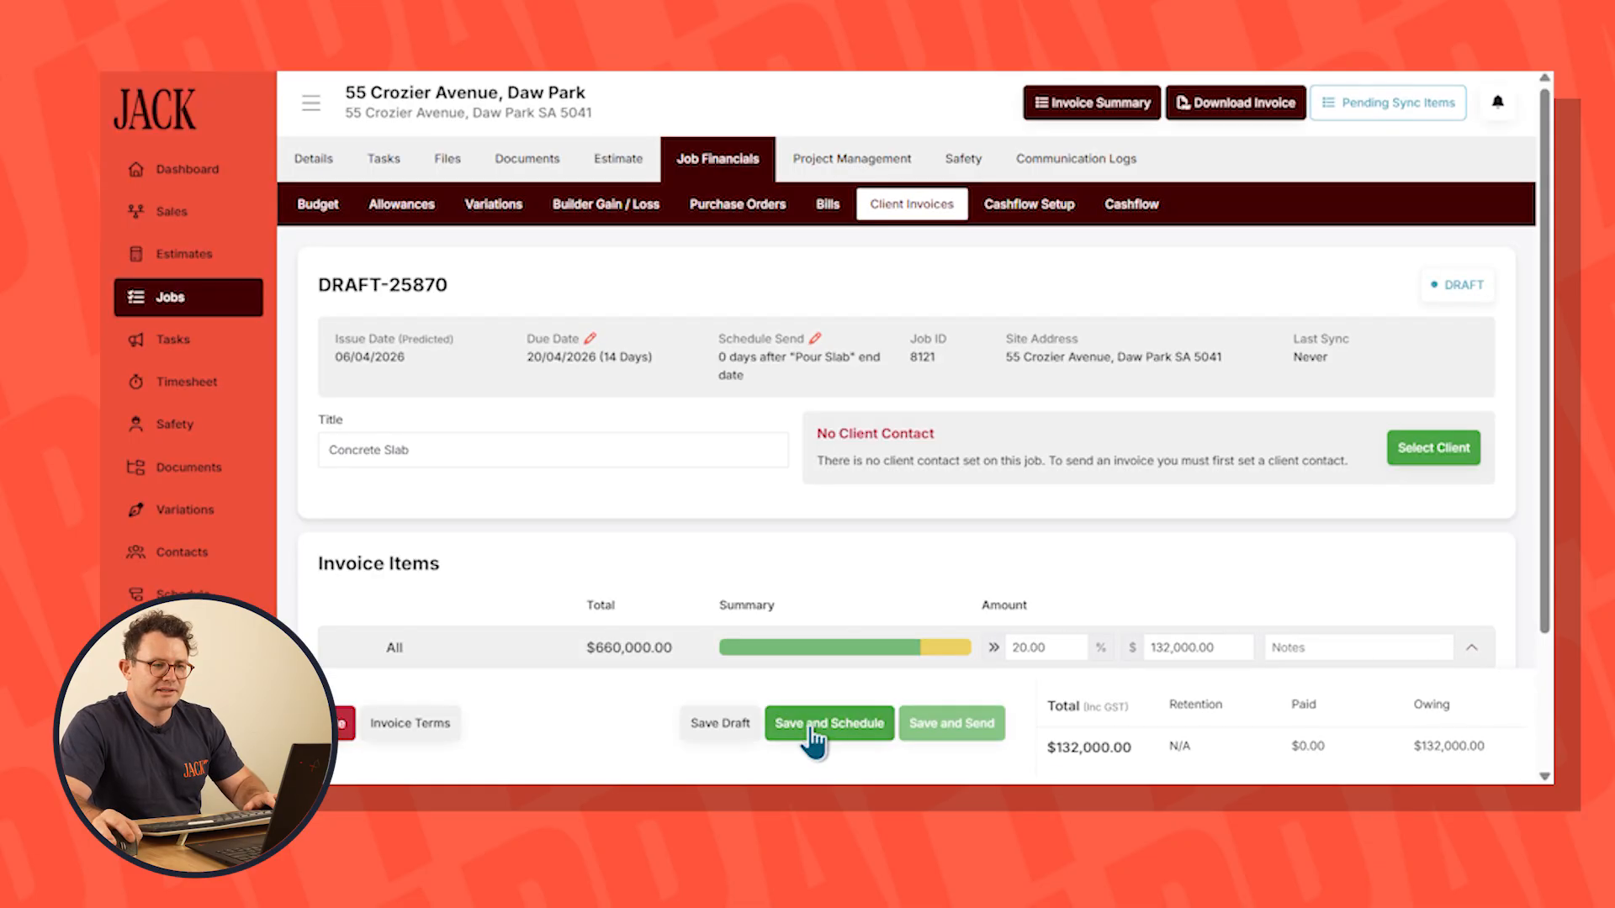
click(826, 724)
click(946, 488)
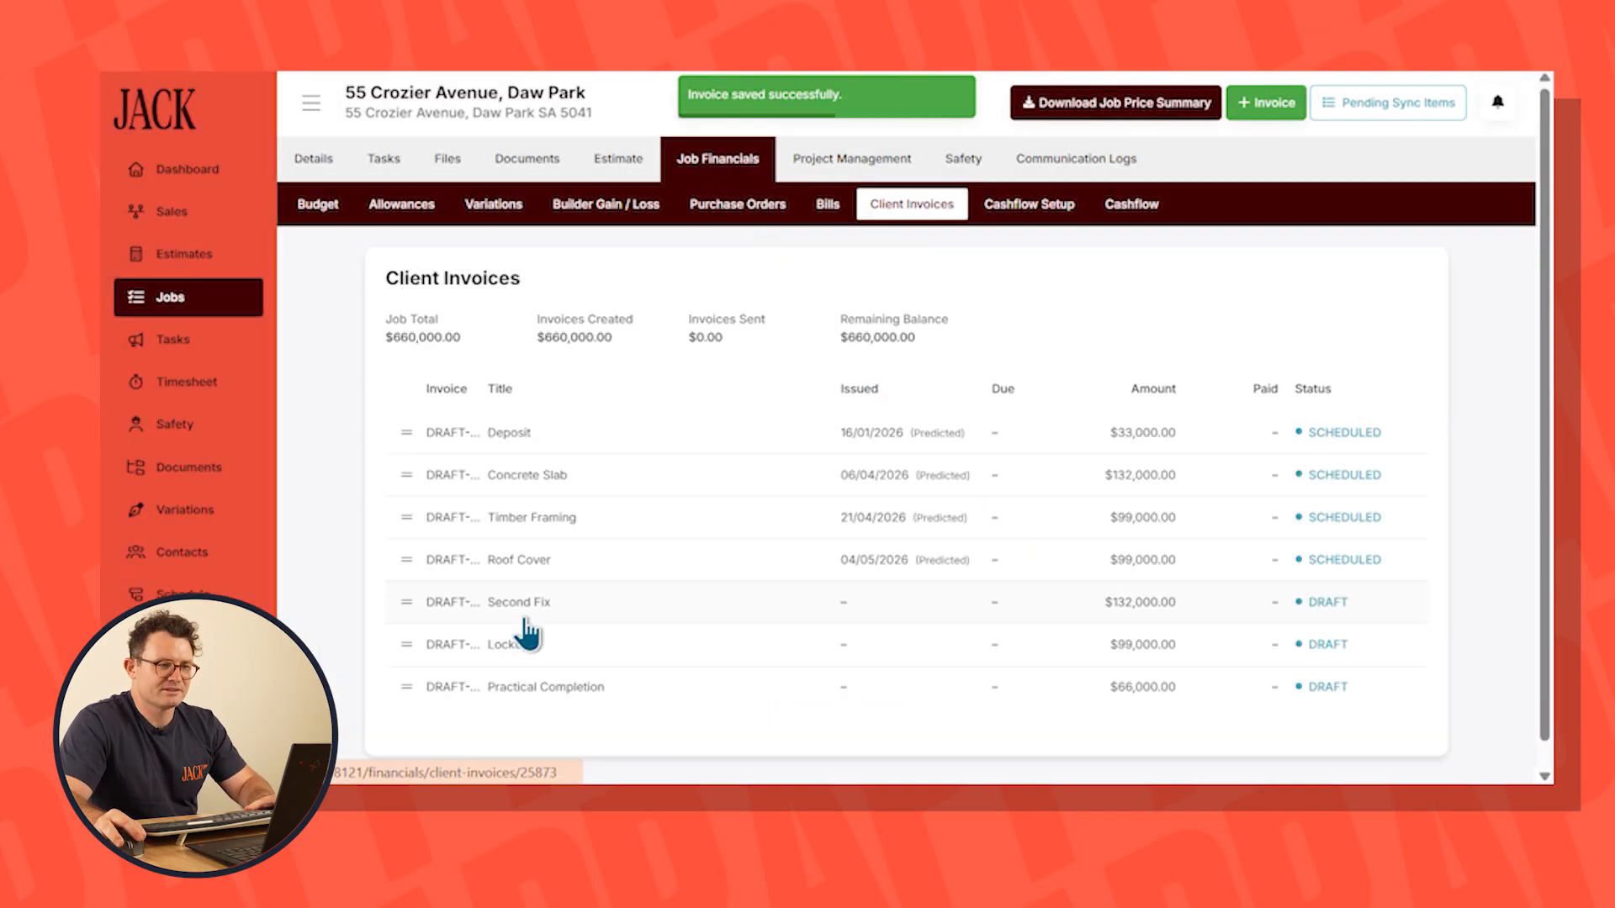
Finish scheduling the remaining client invoices against their schedule items, and examine the monthly invoices and bills in the job's predicted cashflow
click(631, 606)
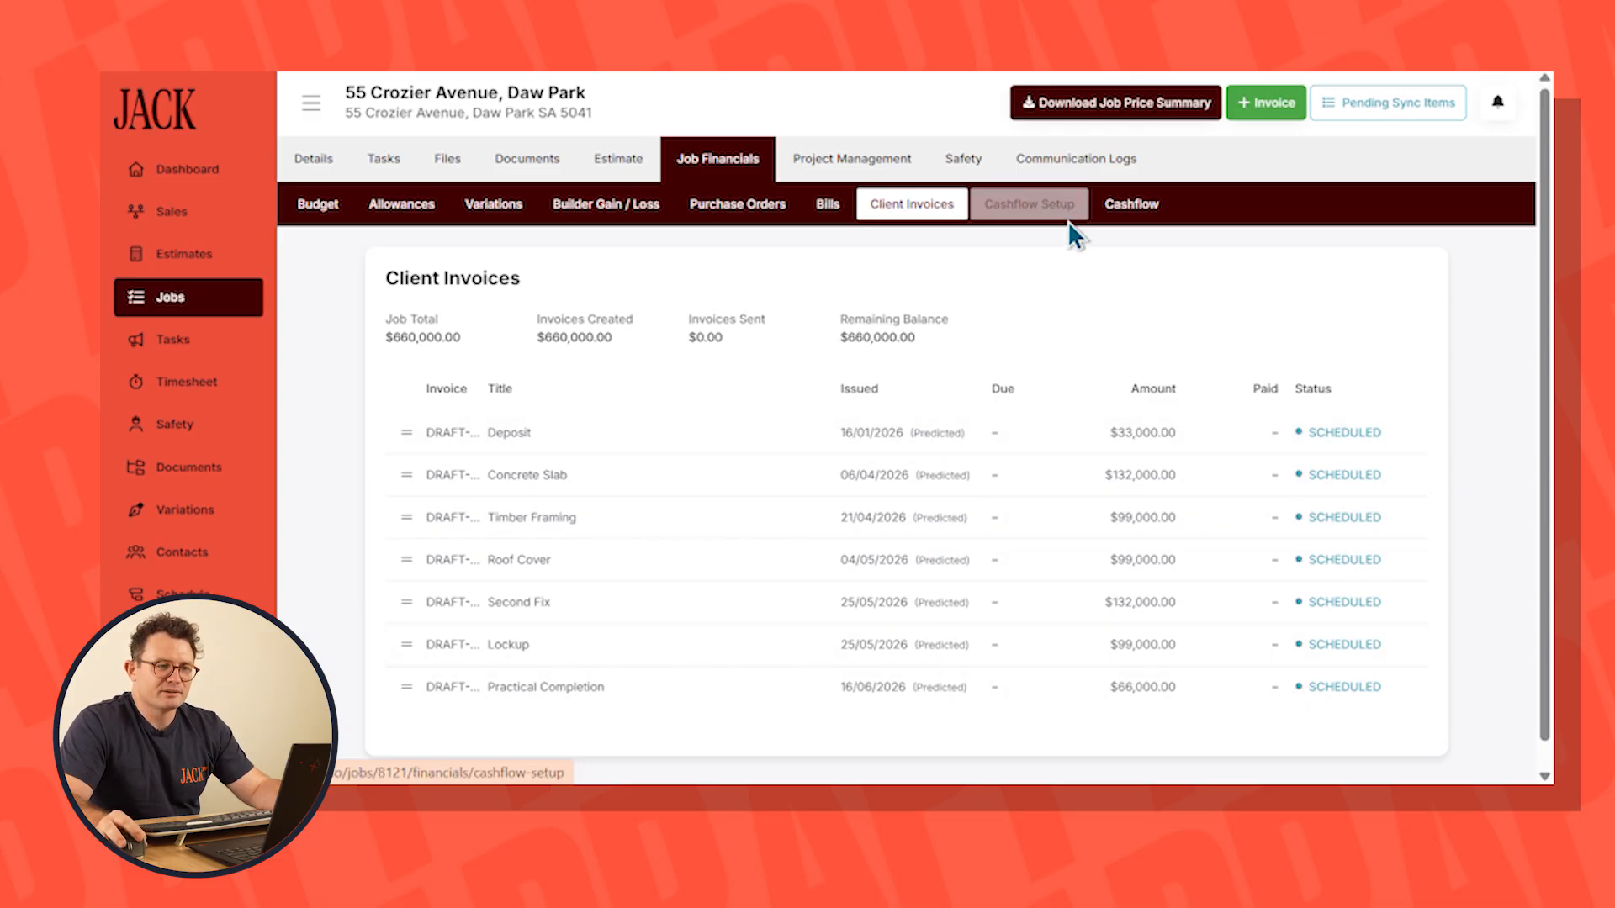
click(1131, 209)
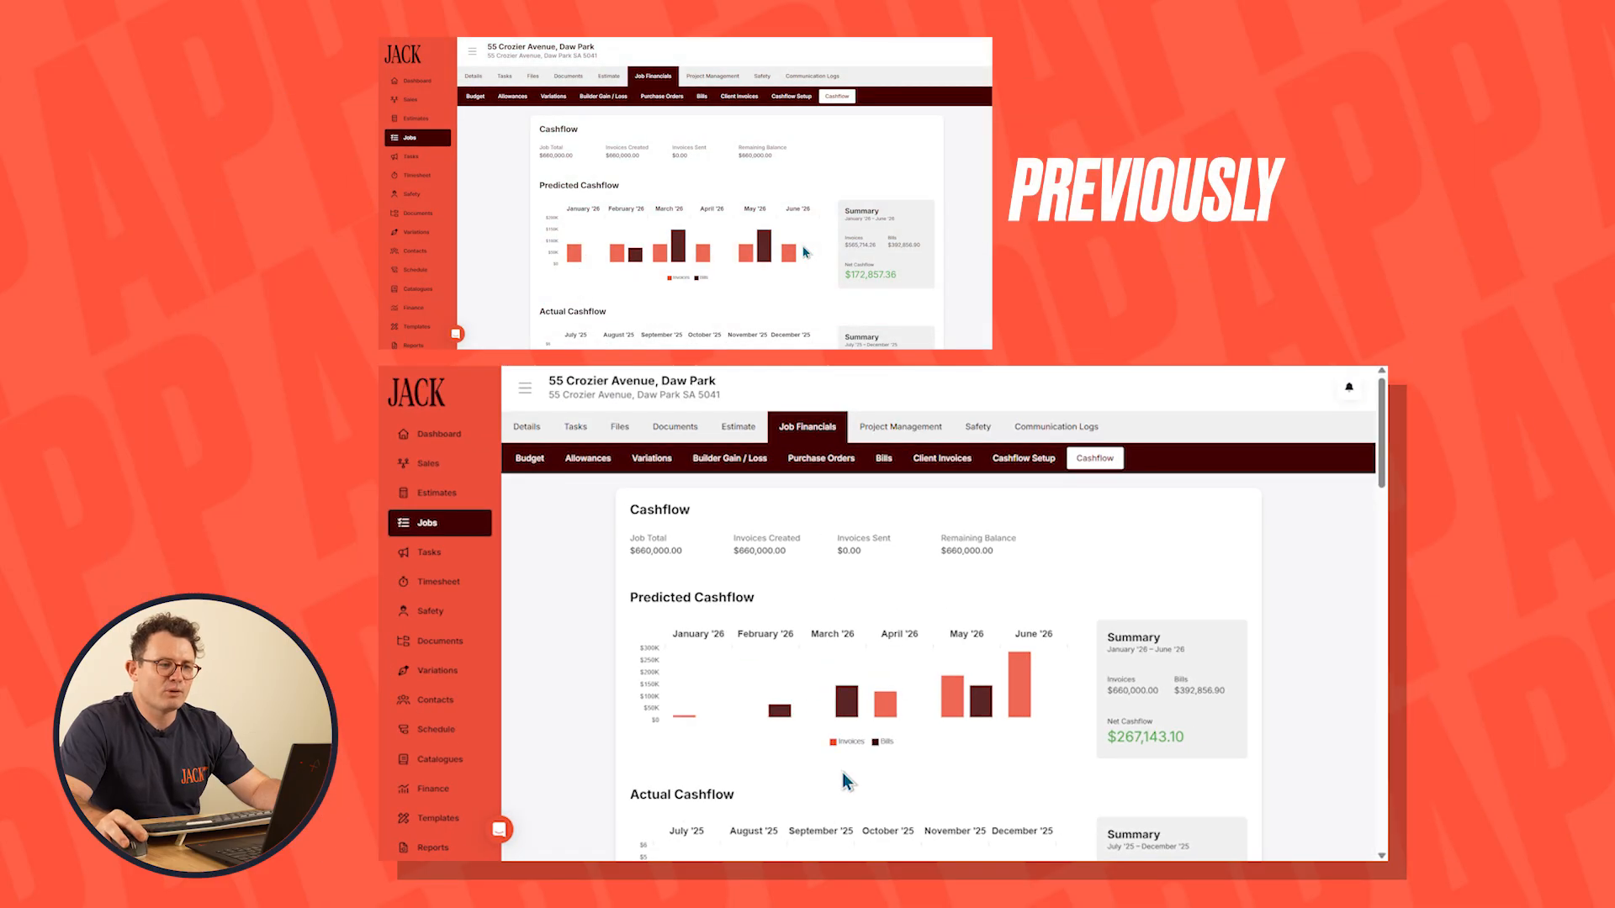
mouse_move(827, 555)
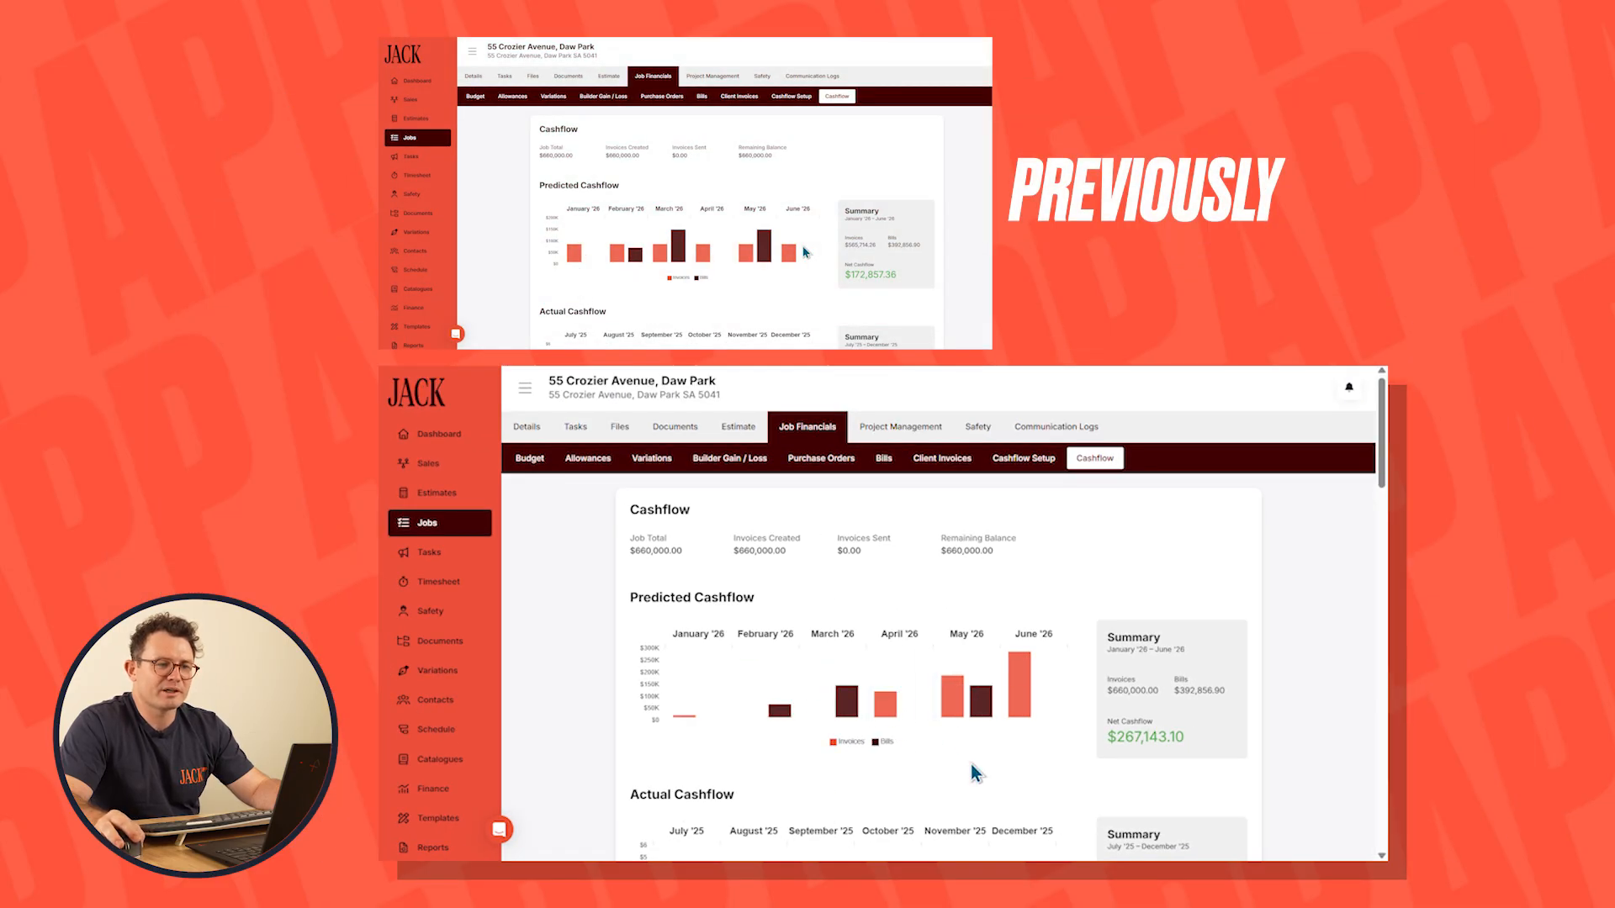
mouse_move(1026, 699)
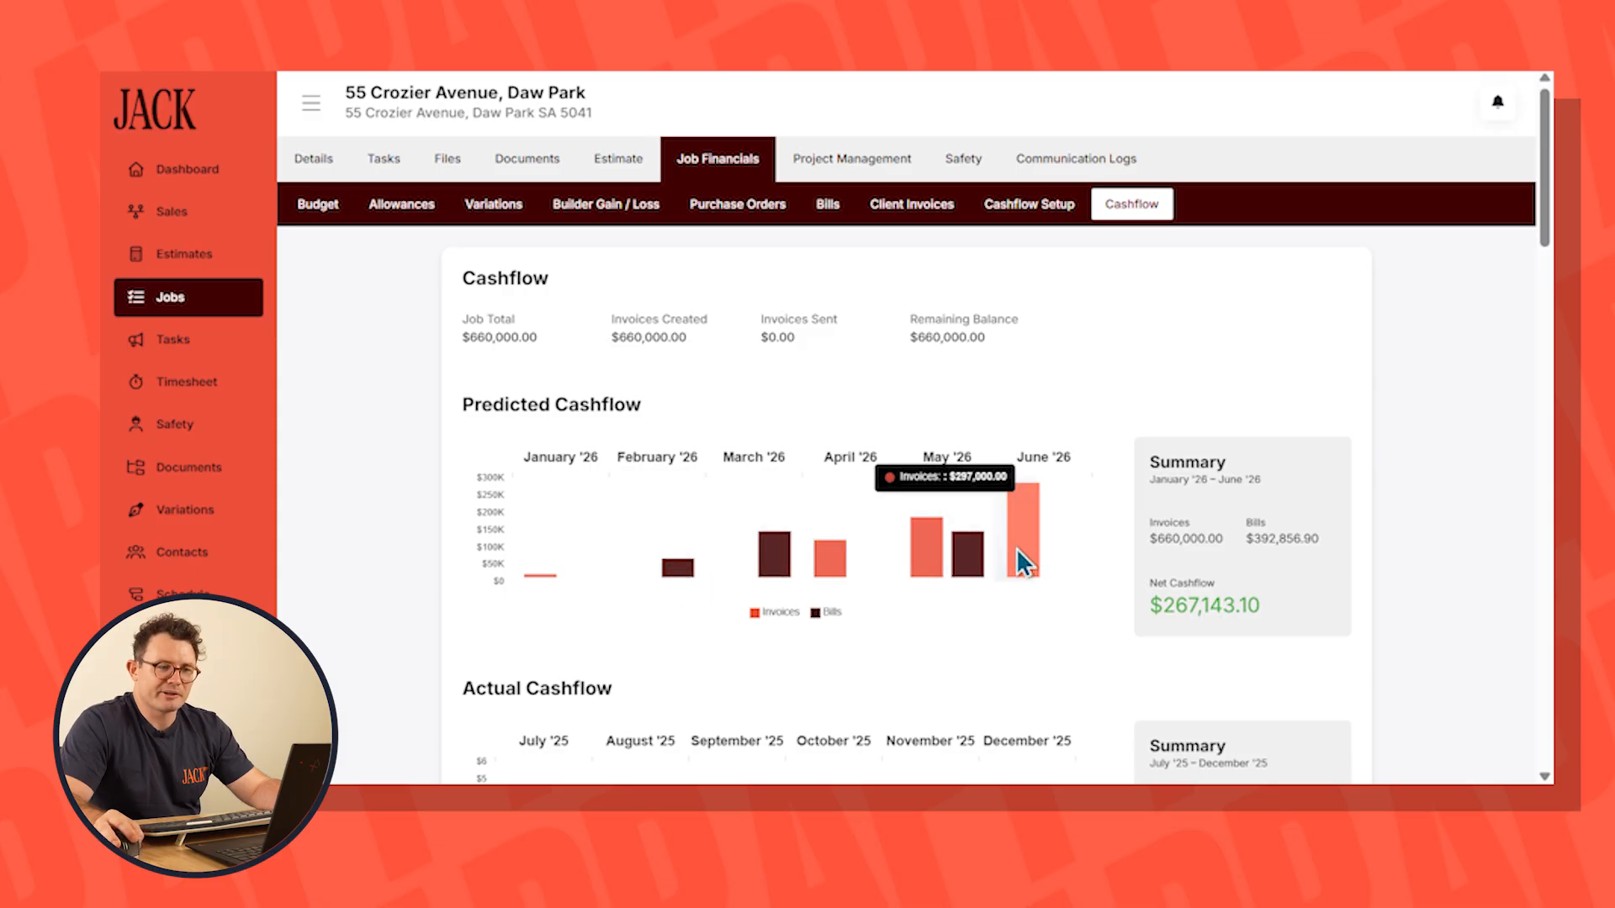
In the job's cashflow setup, allocate 100% of the Preliminaries budget to the Council Approval schedule item
click(1025, 205)
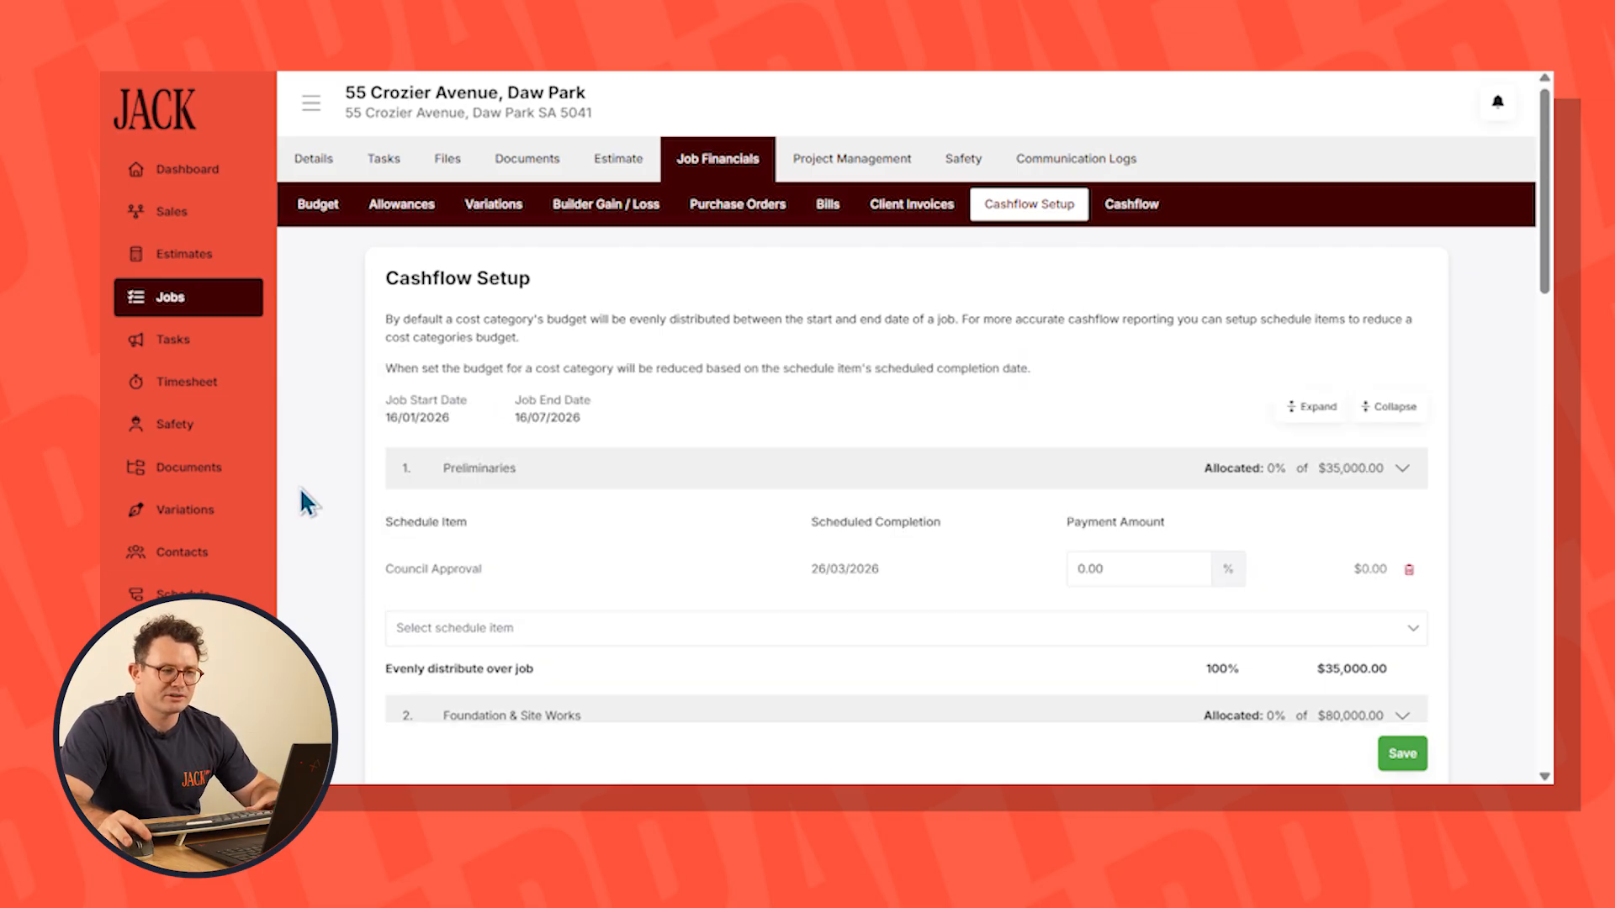
scroll(582, 570, down, 2)
click(1090, 450)
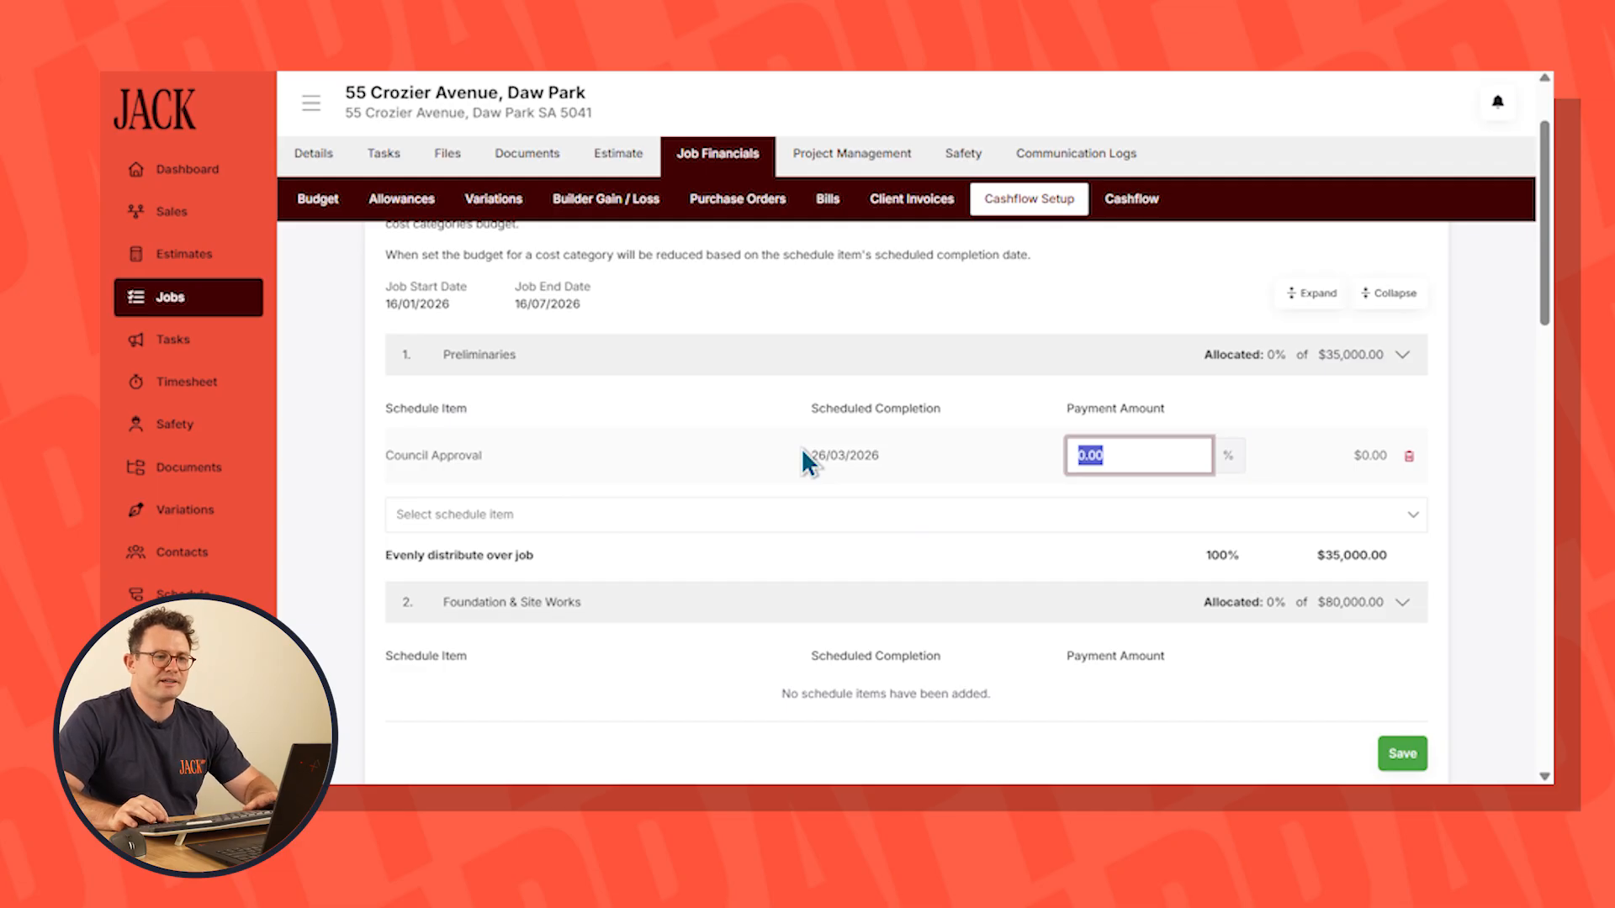
text(100)
click(923, 298)
Add the Pour Slab schedule item to Foundation & Site Works with a 100% payment amount, and save the cashflow setup
scroll(1003, 454, down, 4)
click(555, 515)
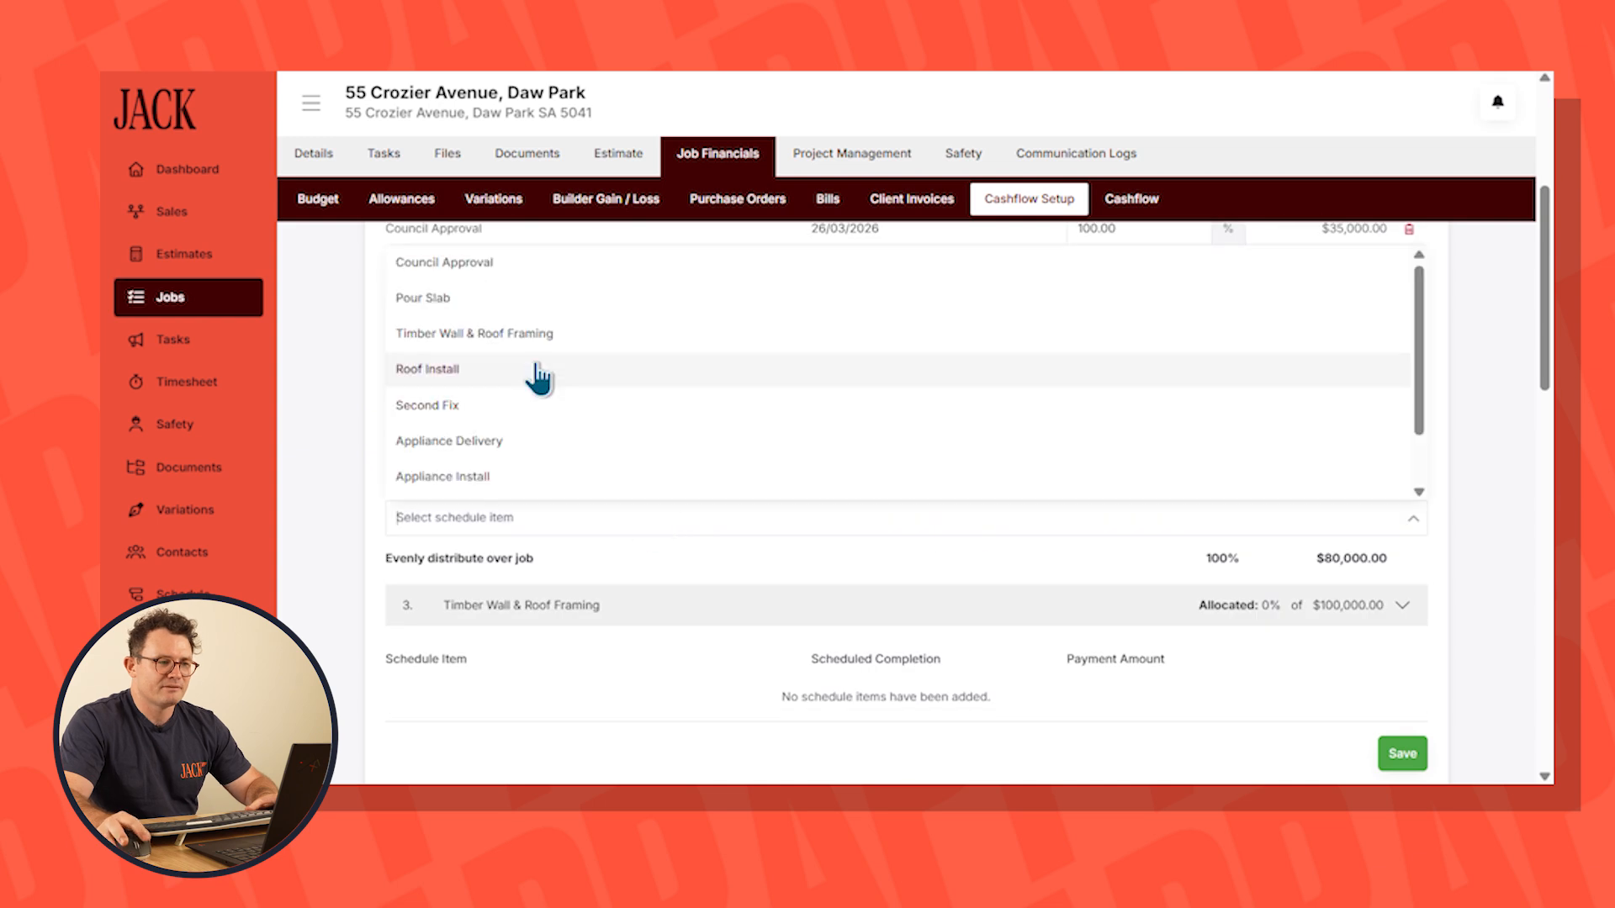
click(526, 296)
click(322, 492)
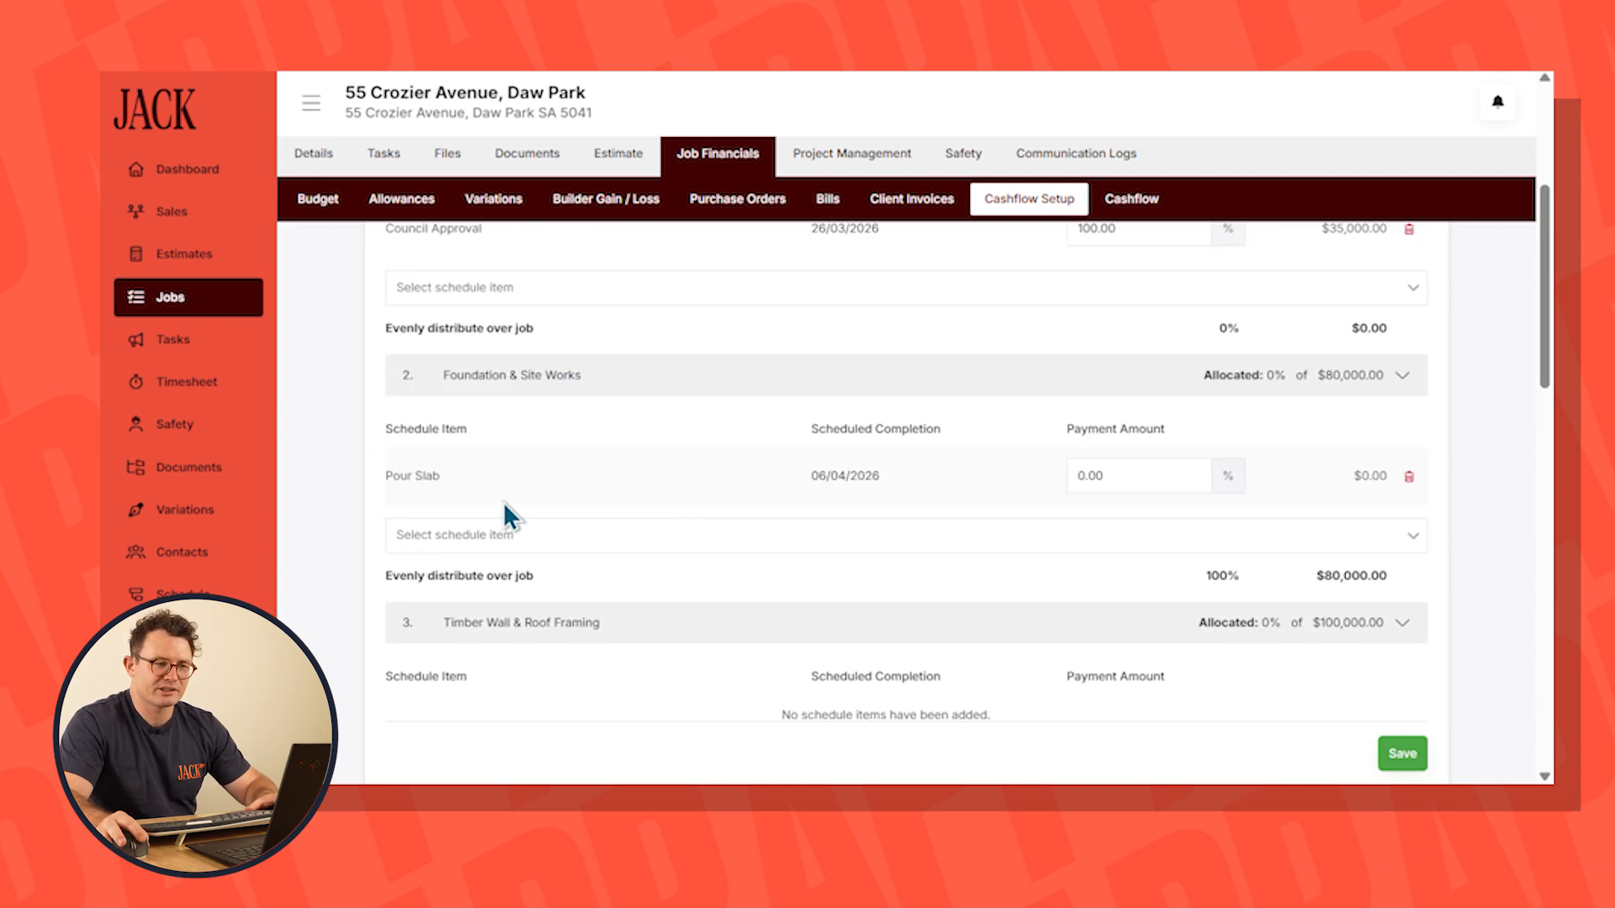
click(1125, 475)
text(100)
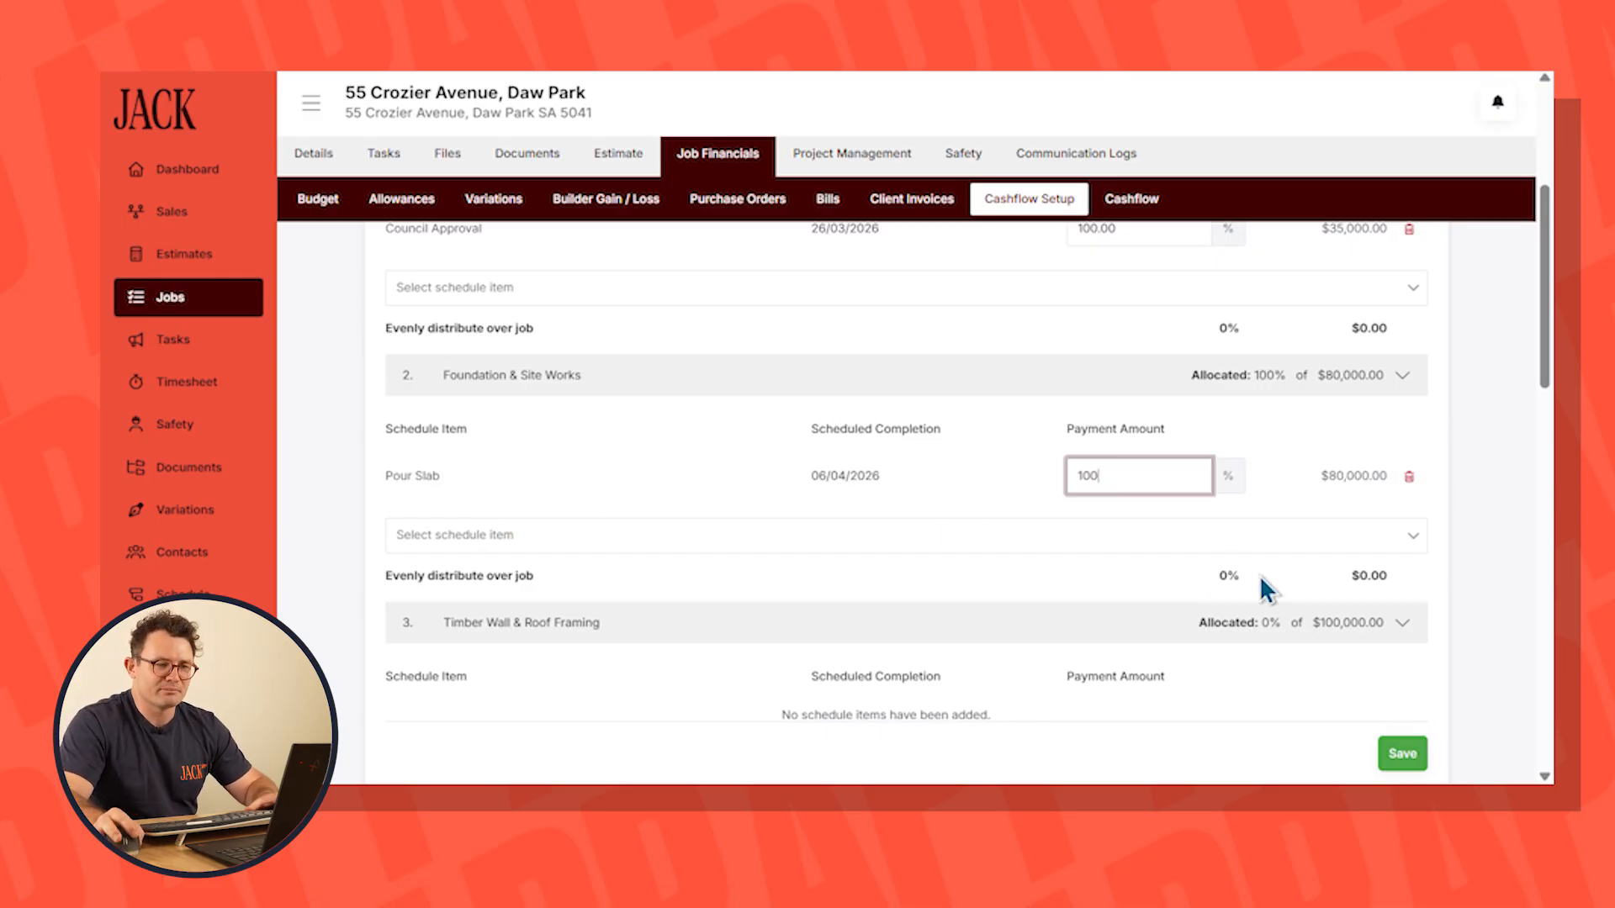
click(1403, 754)
Allocate 100% of each cost category from Timber Wall & Roof Framing up to the one before Appliances to its matching schedule item
scroll(1061, 575, down, 2)
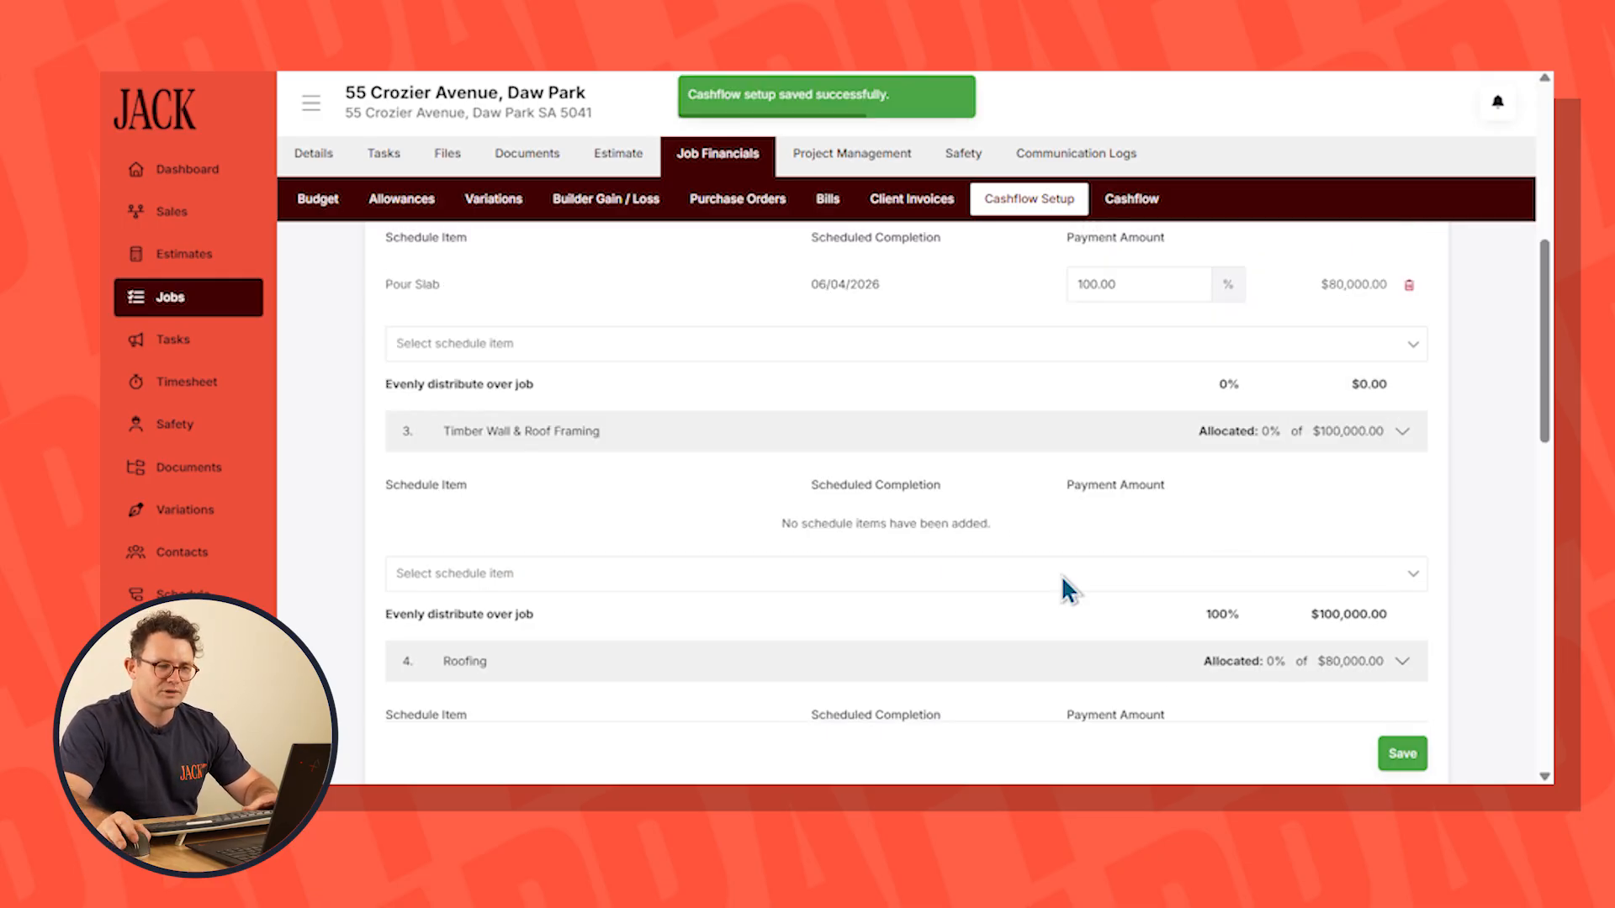
scroll(820, 614, up, 1)
scroll(740, 557, down, 1)
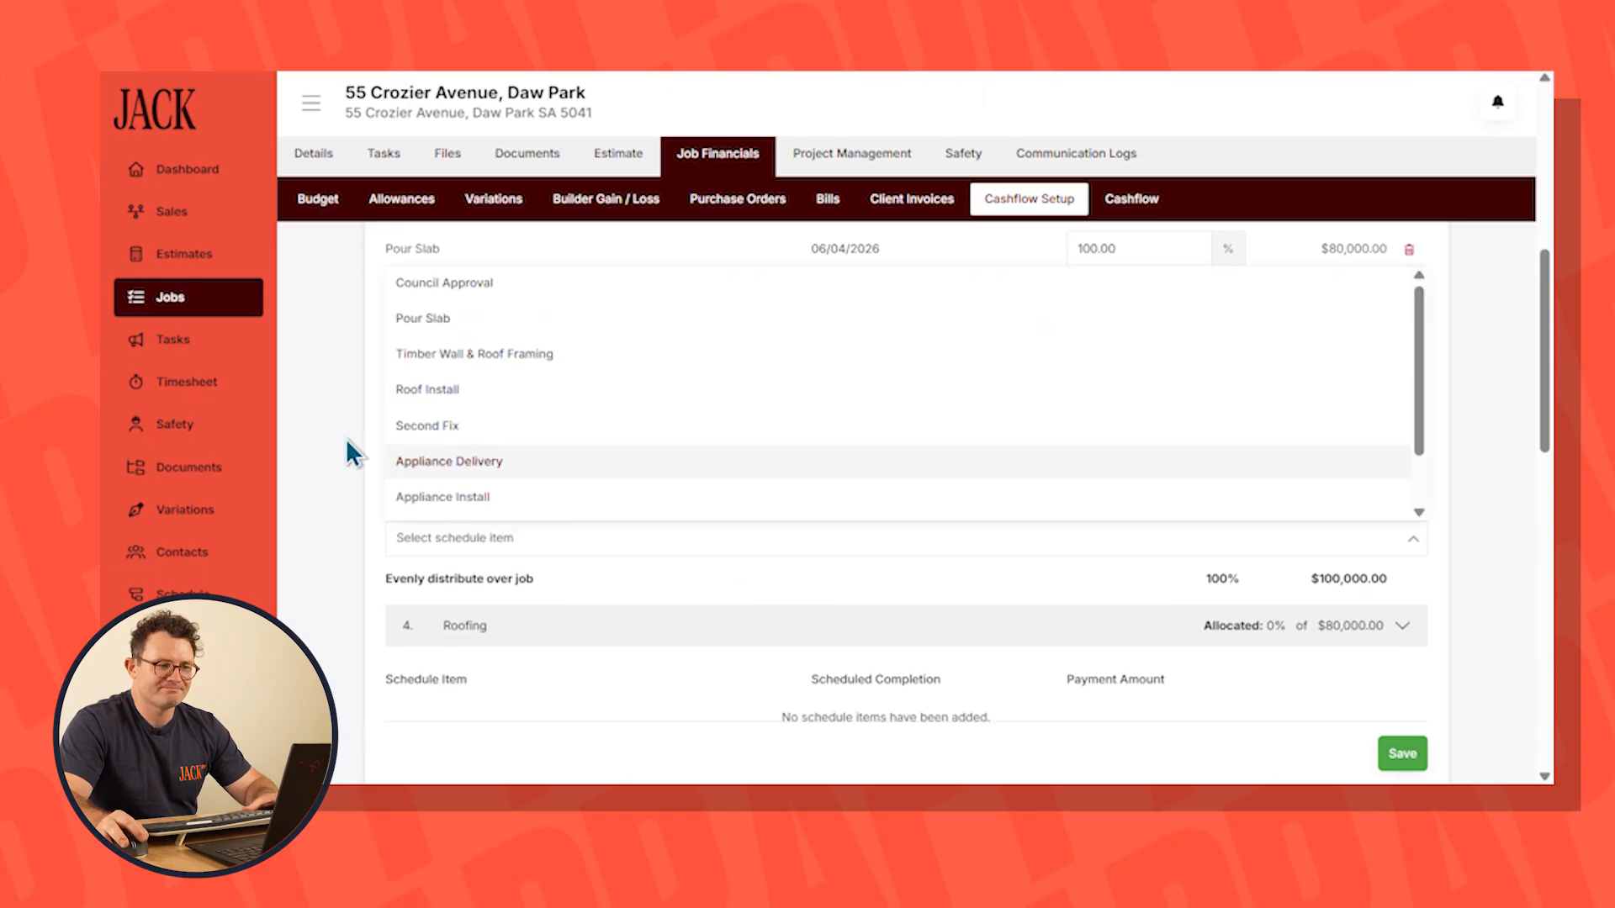
click(426, 598)
text(10)
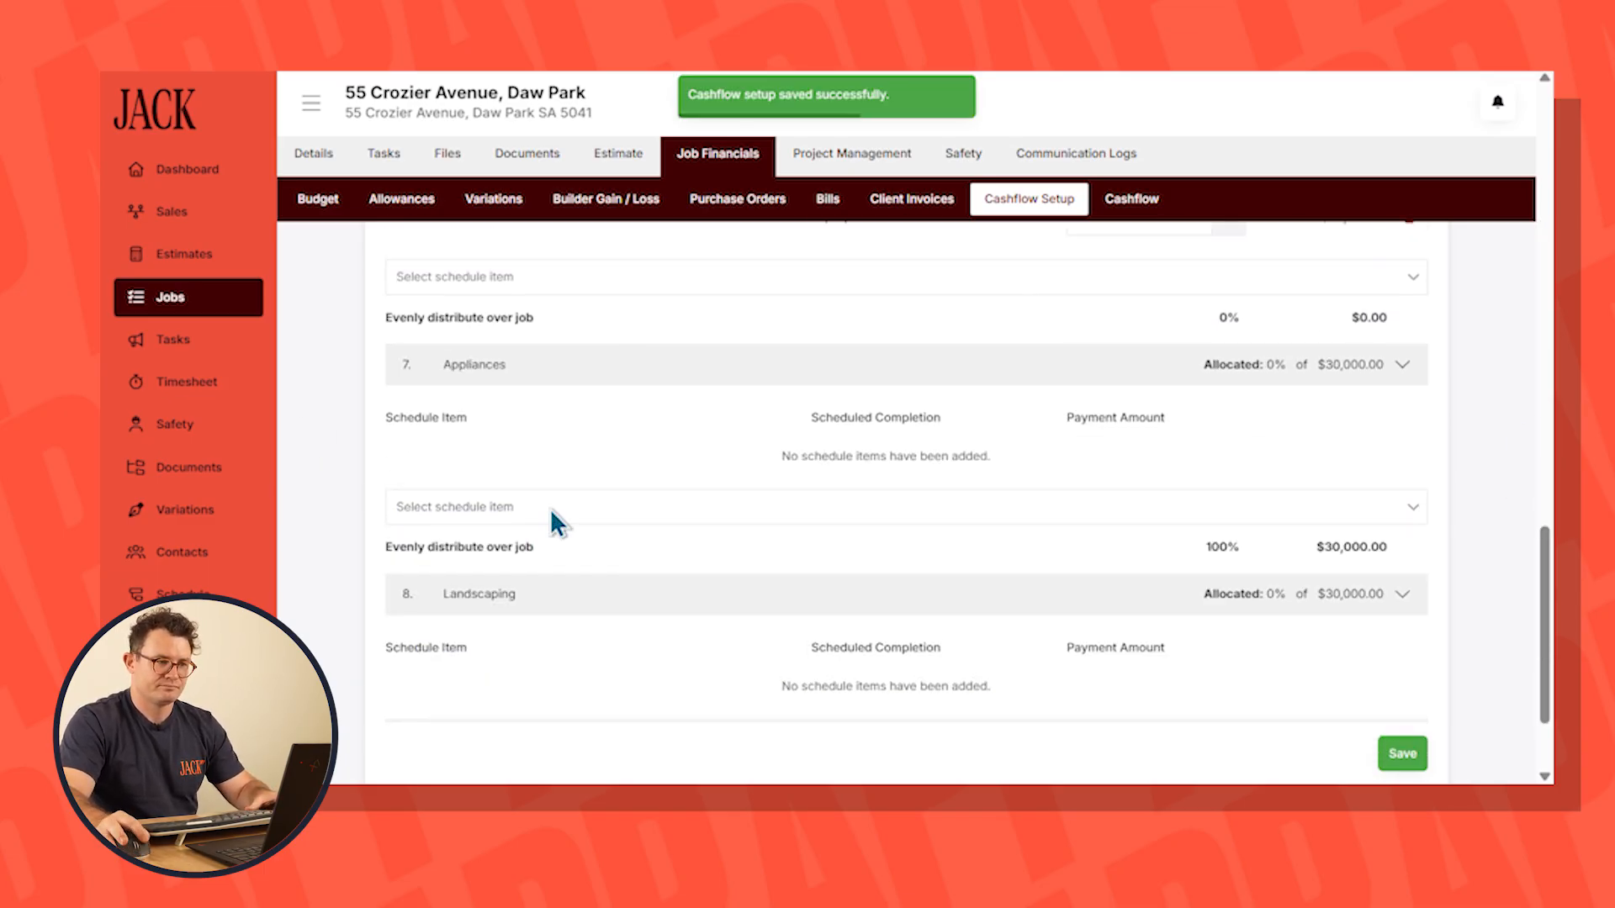
scroll(430, 446, down, 1)
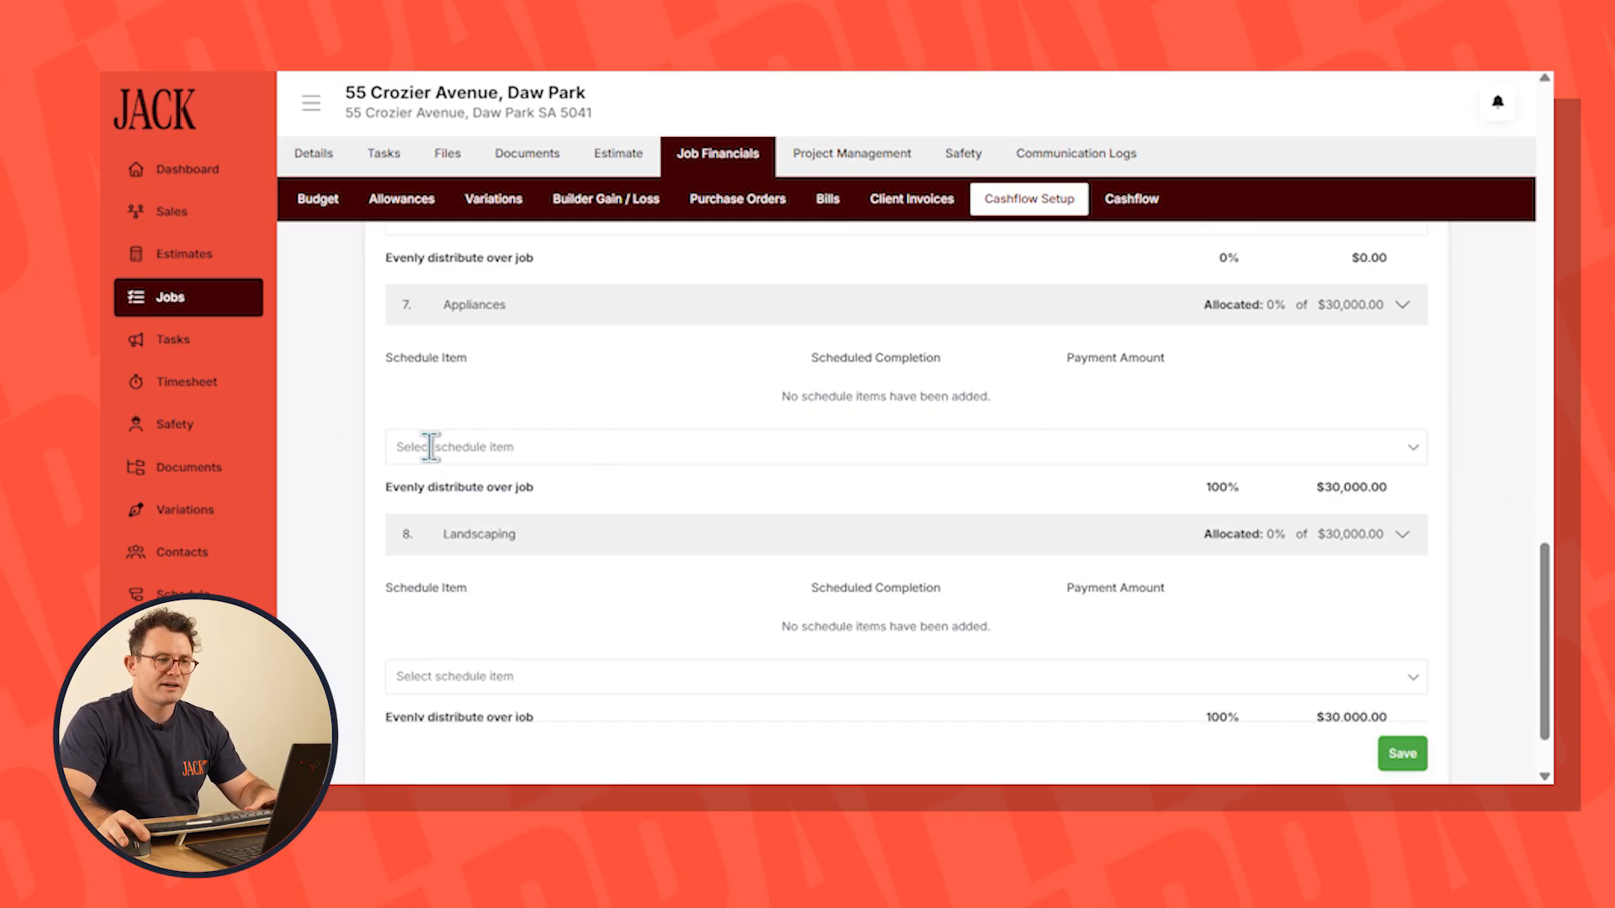
Add the Appliance Delivery schedule item to the Appliances category with a 50% payment amount
click(419, 449)
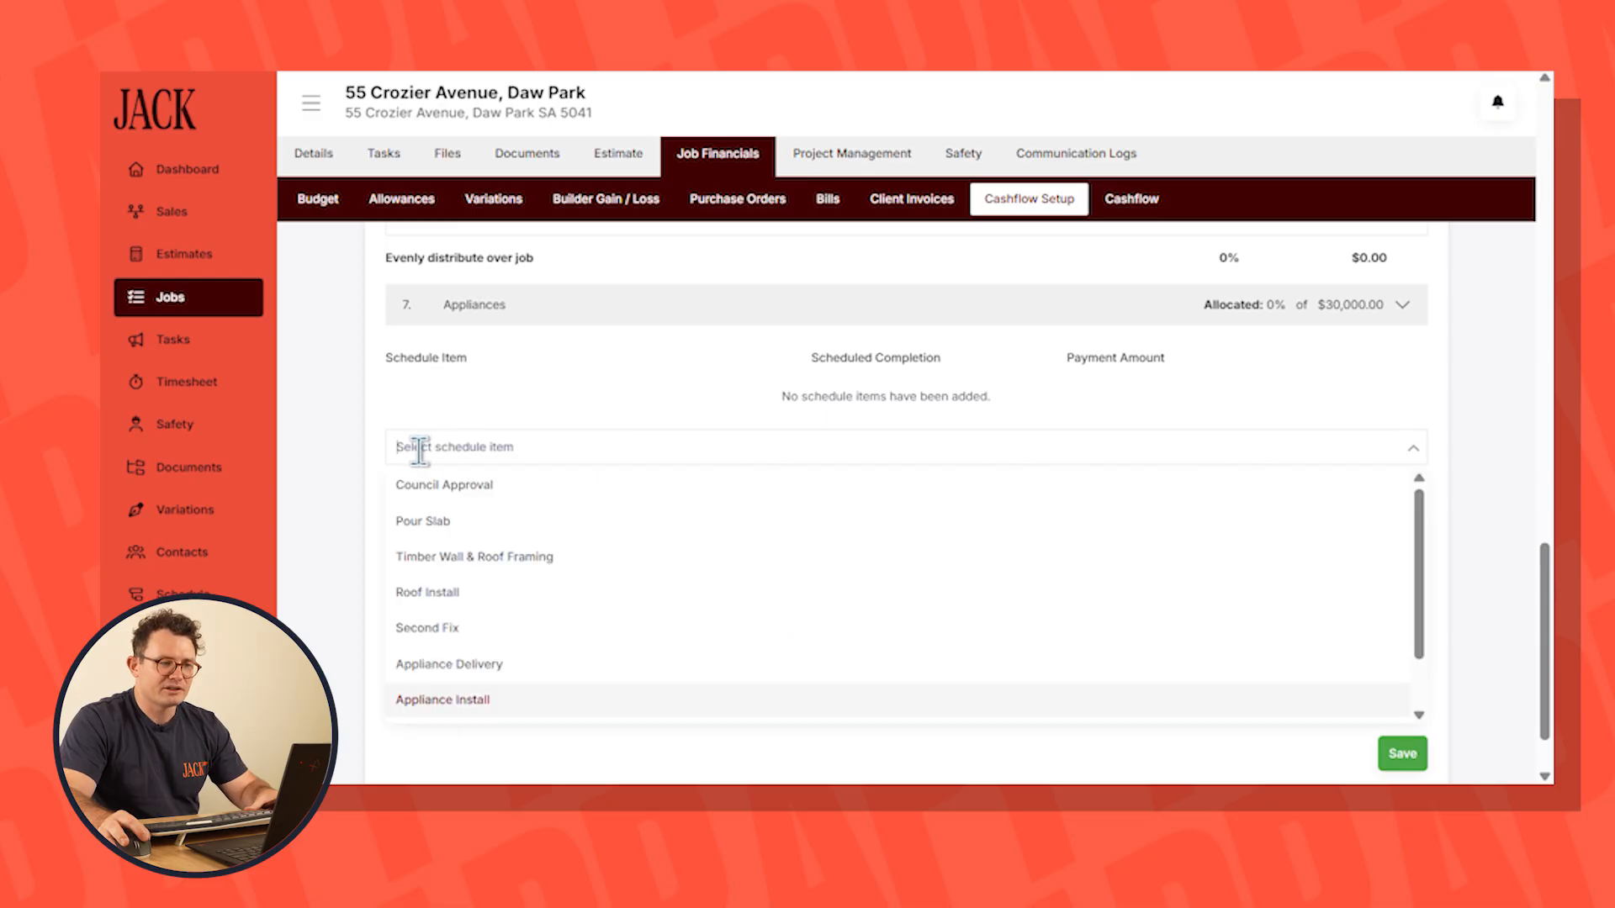
click(498, 665)
click(1147, 402)
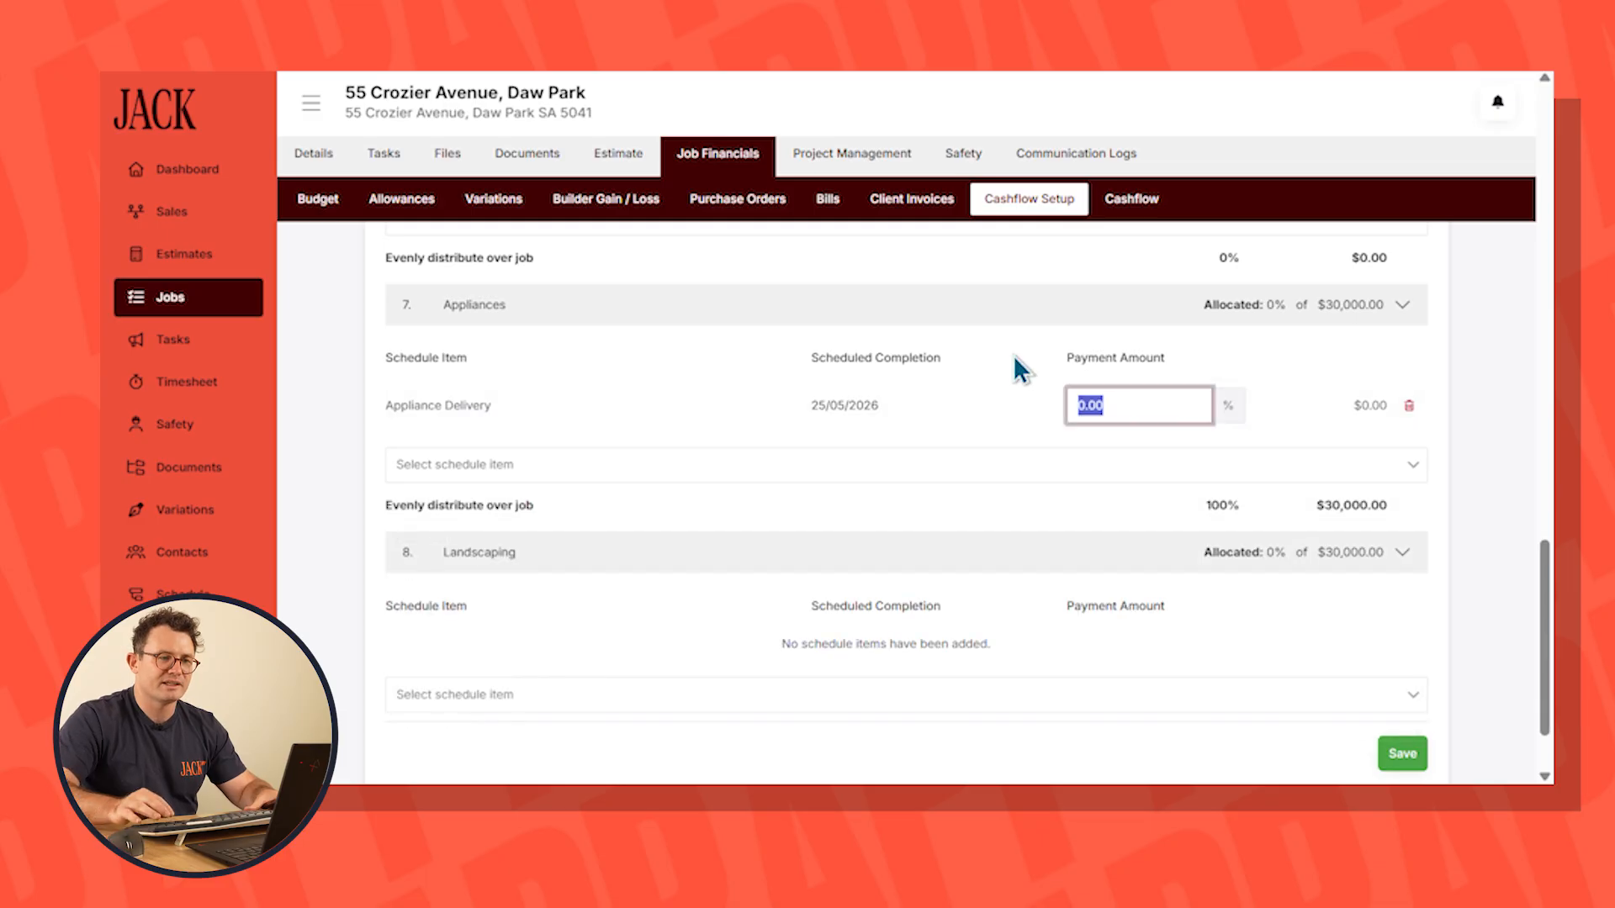
text(50)
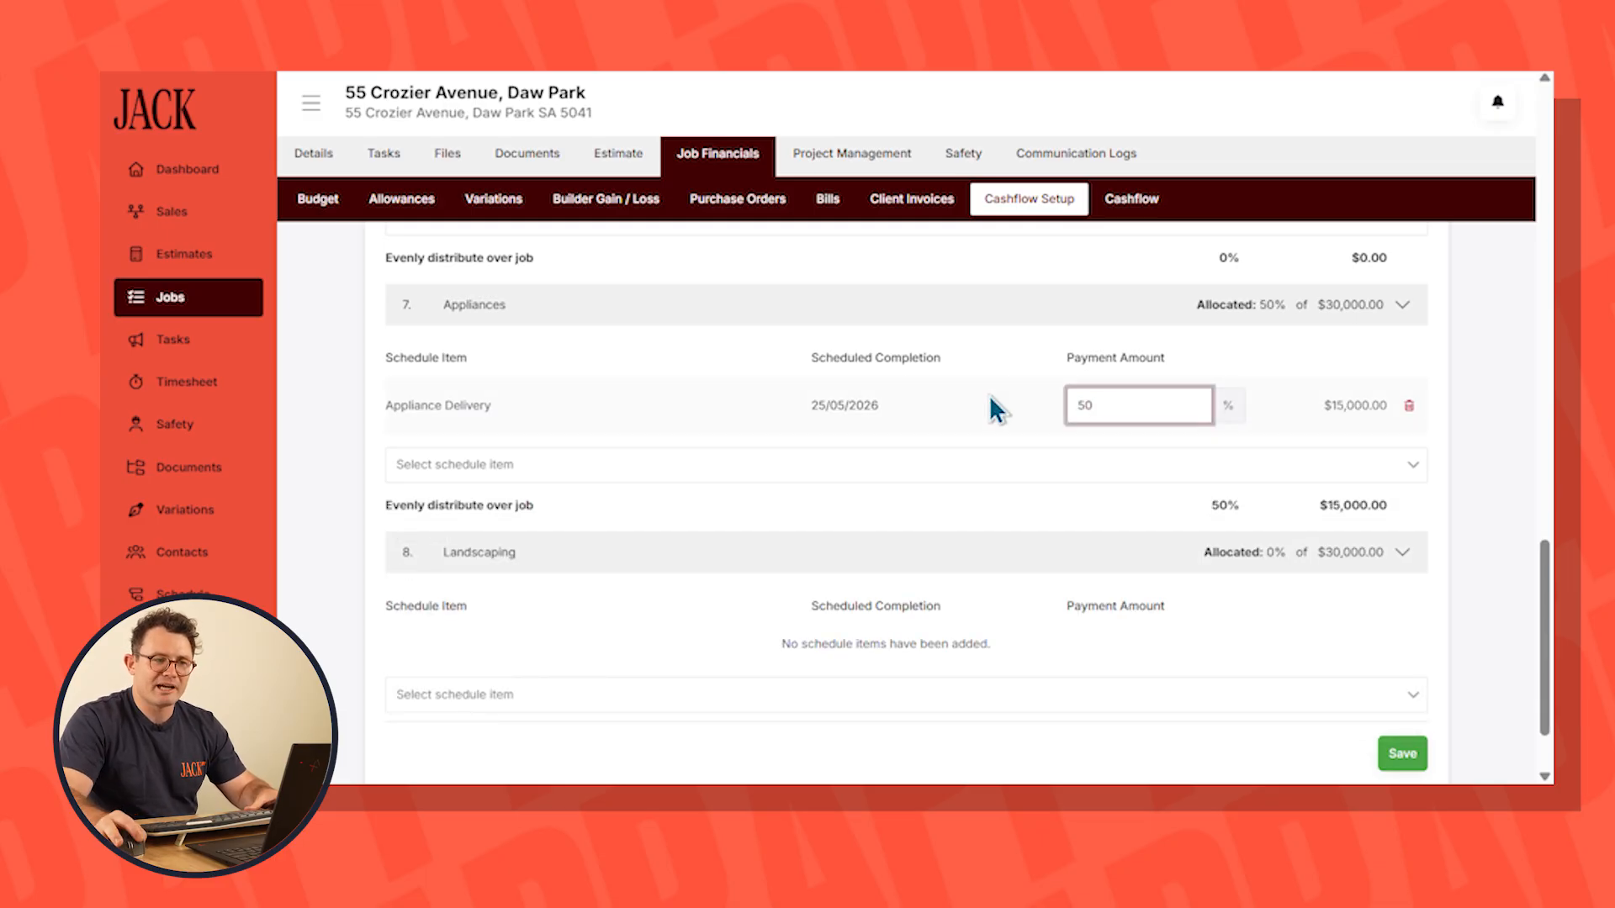
Allocate the other 50% of Appliances to Appliance Install and 100% of Landscaping to the Landscaping item, and save the setup
click(638, 464)
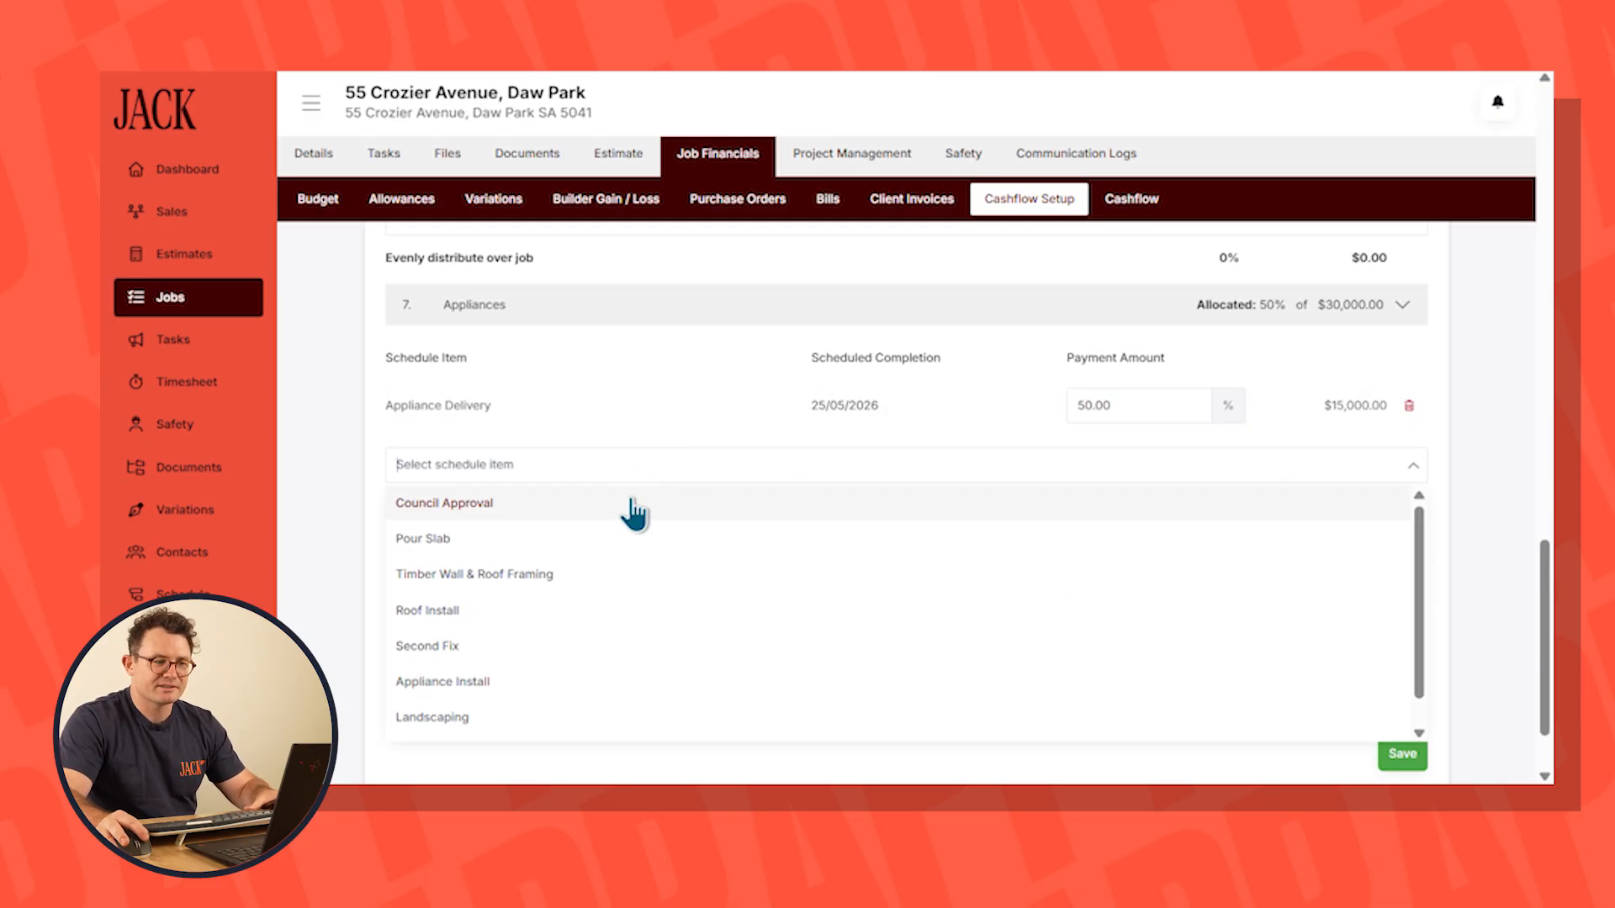
click(592, 652)
click(1149, 462)
text(50)
click(1400, 751)
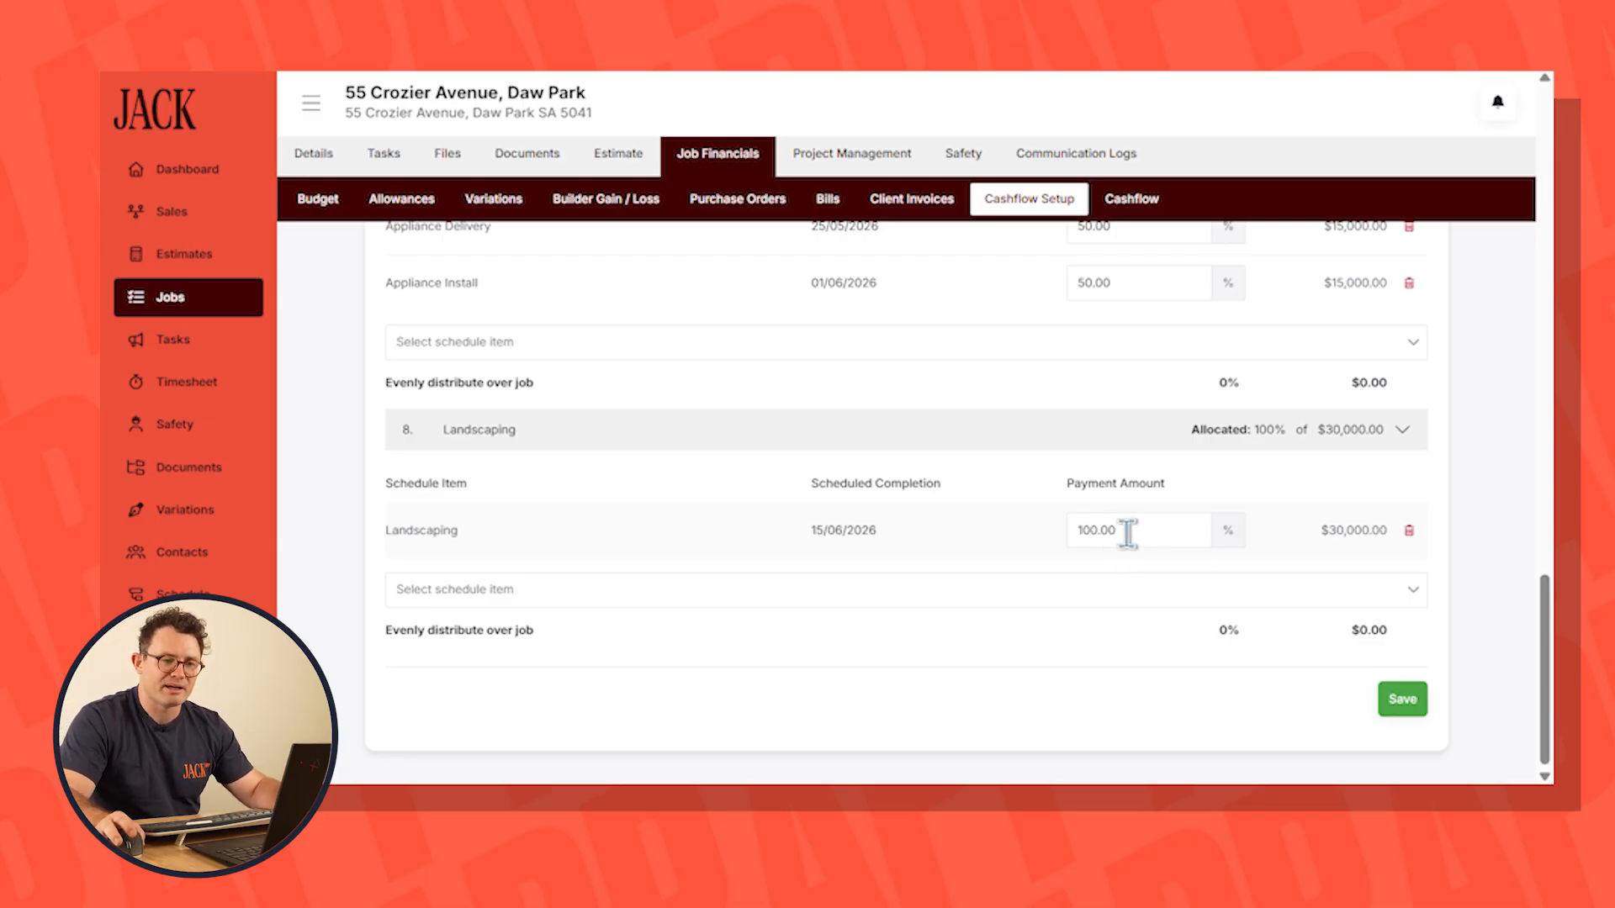
Review the job's cashflow, and examine the July 2026 expected cash in bank in the company cash forecast
click(1131, 198)
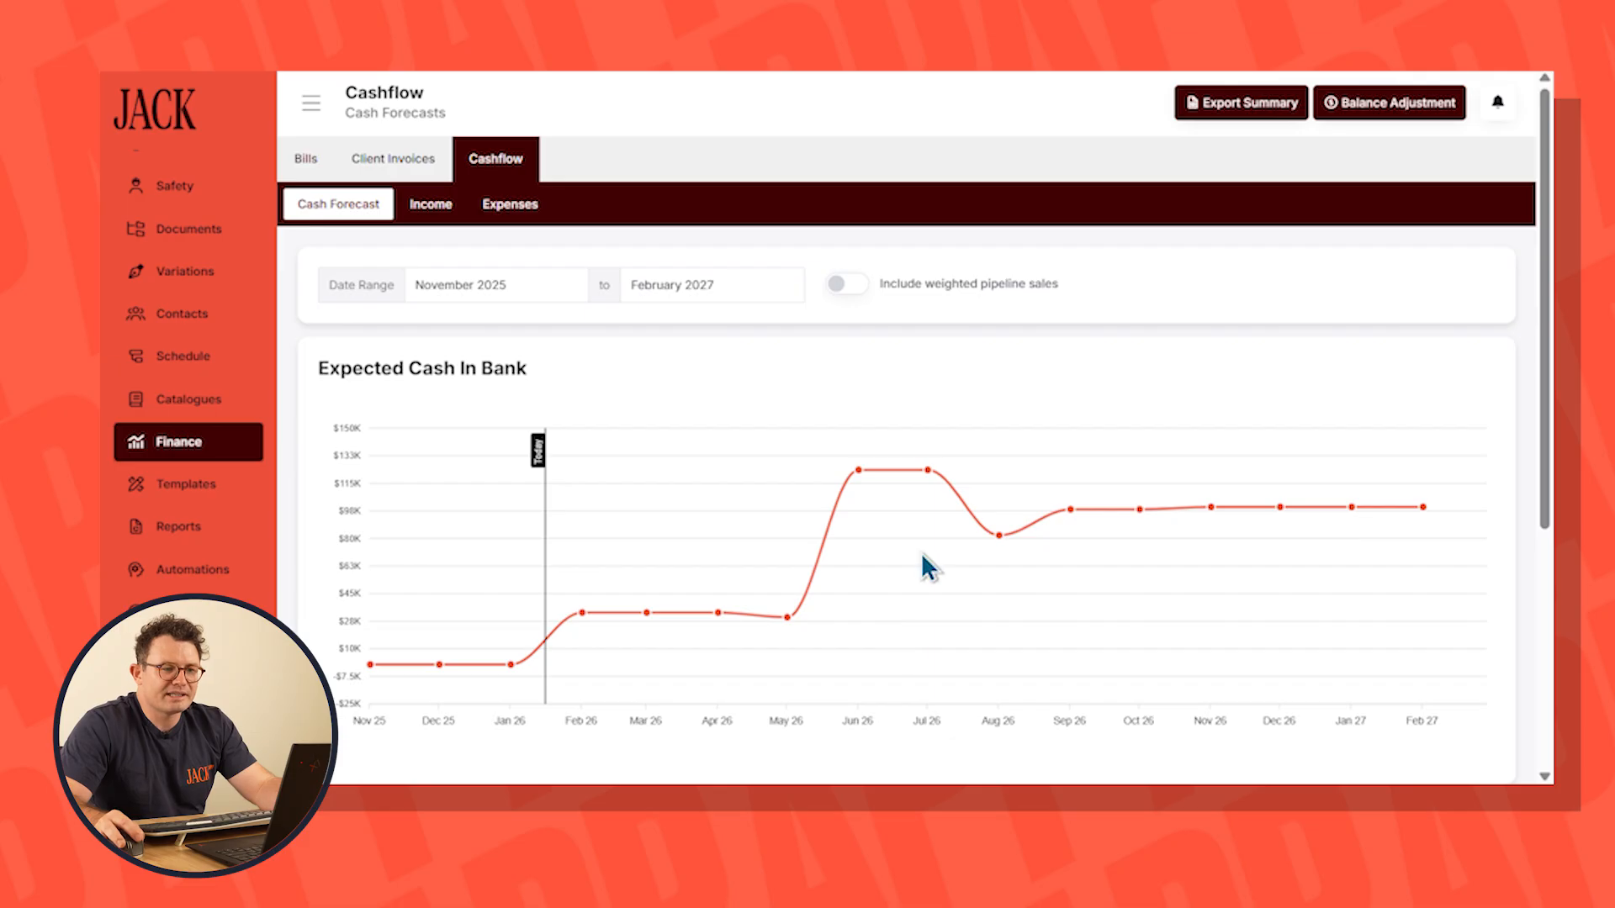
mouse_move(927, 473)
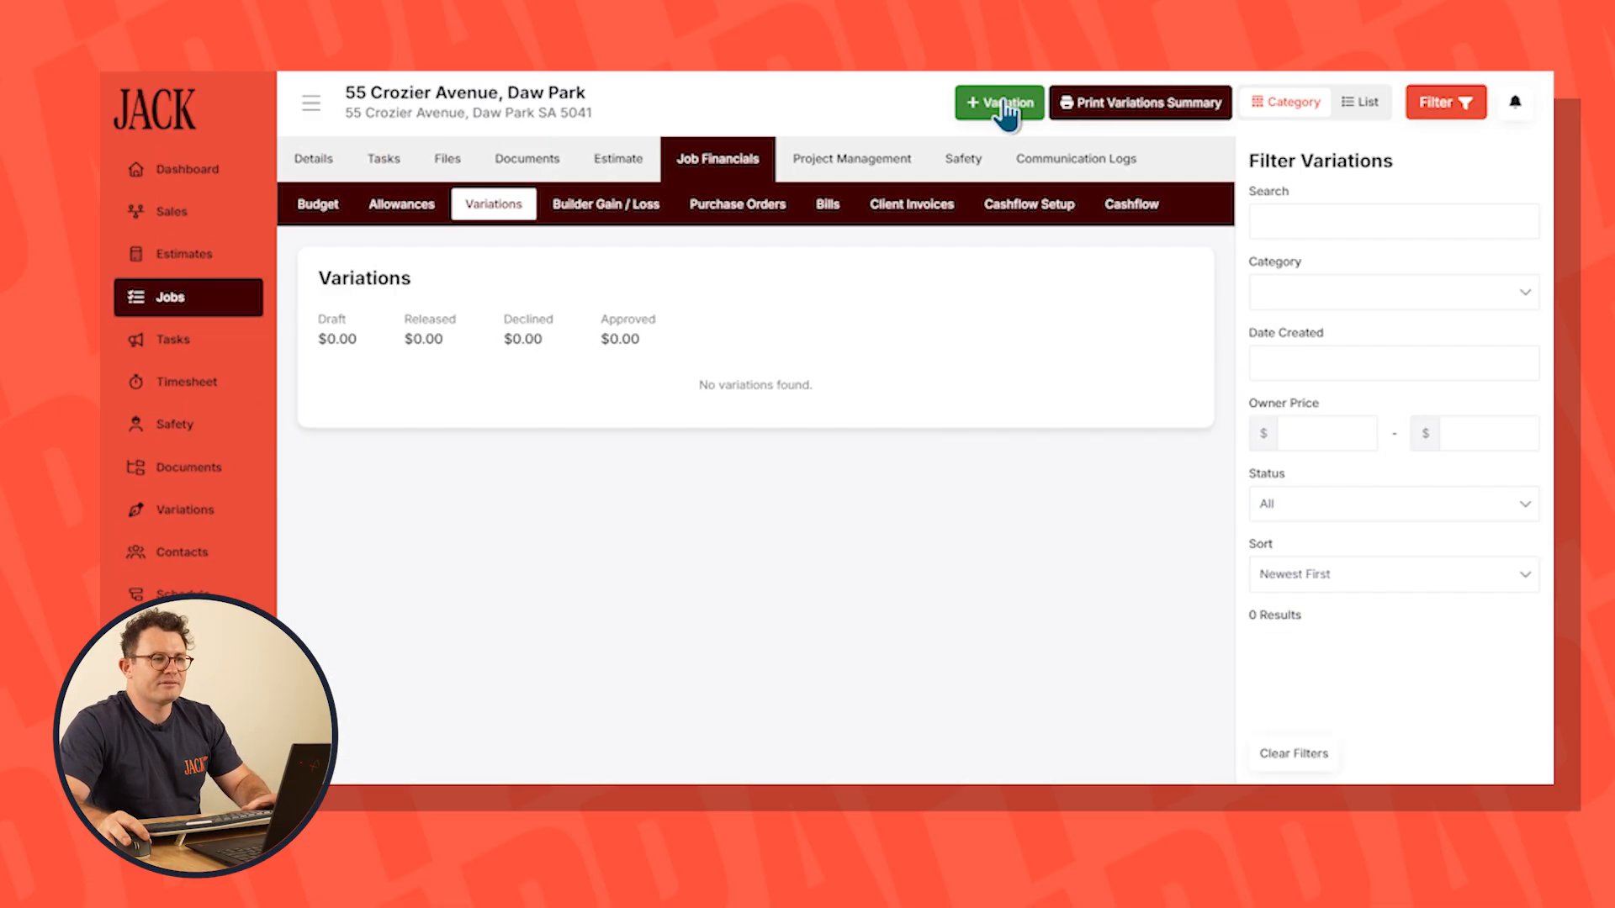
Add a variation named Swimming Pool to the job and start a new cost category for it
click(1005, 108)
click(1155, 175)
text(Pool)
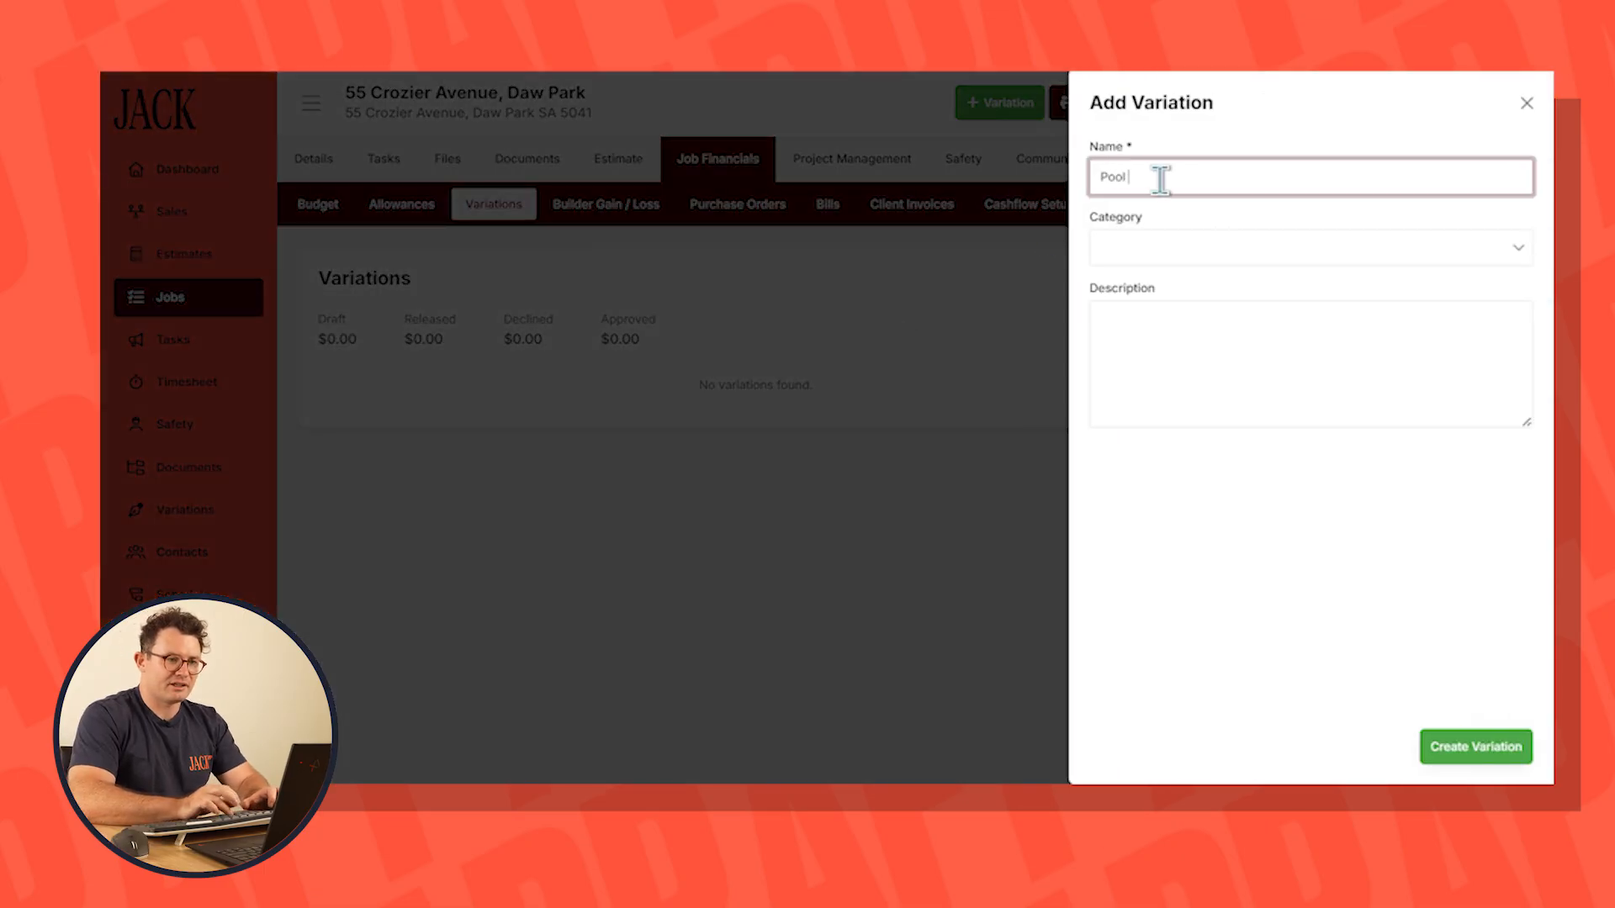
drag(1148, 177, 986, 211)
text(Swimming Pool)
click(1177, 247)
click(1174, 286)
Add a Swimming Pool cost category with a Swimming Pool item priced at $80,000 and 15% markup, and save and approve the variation
text(S)
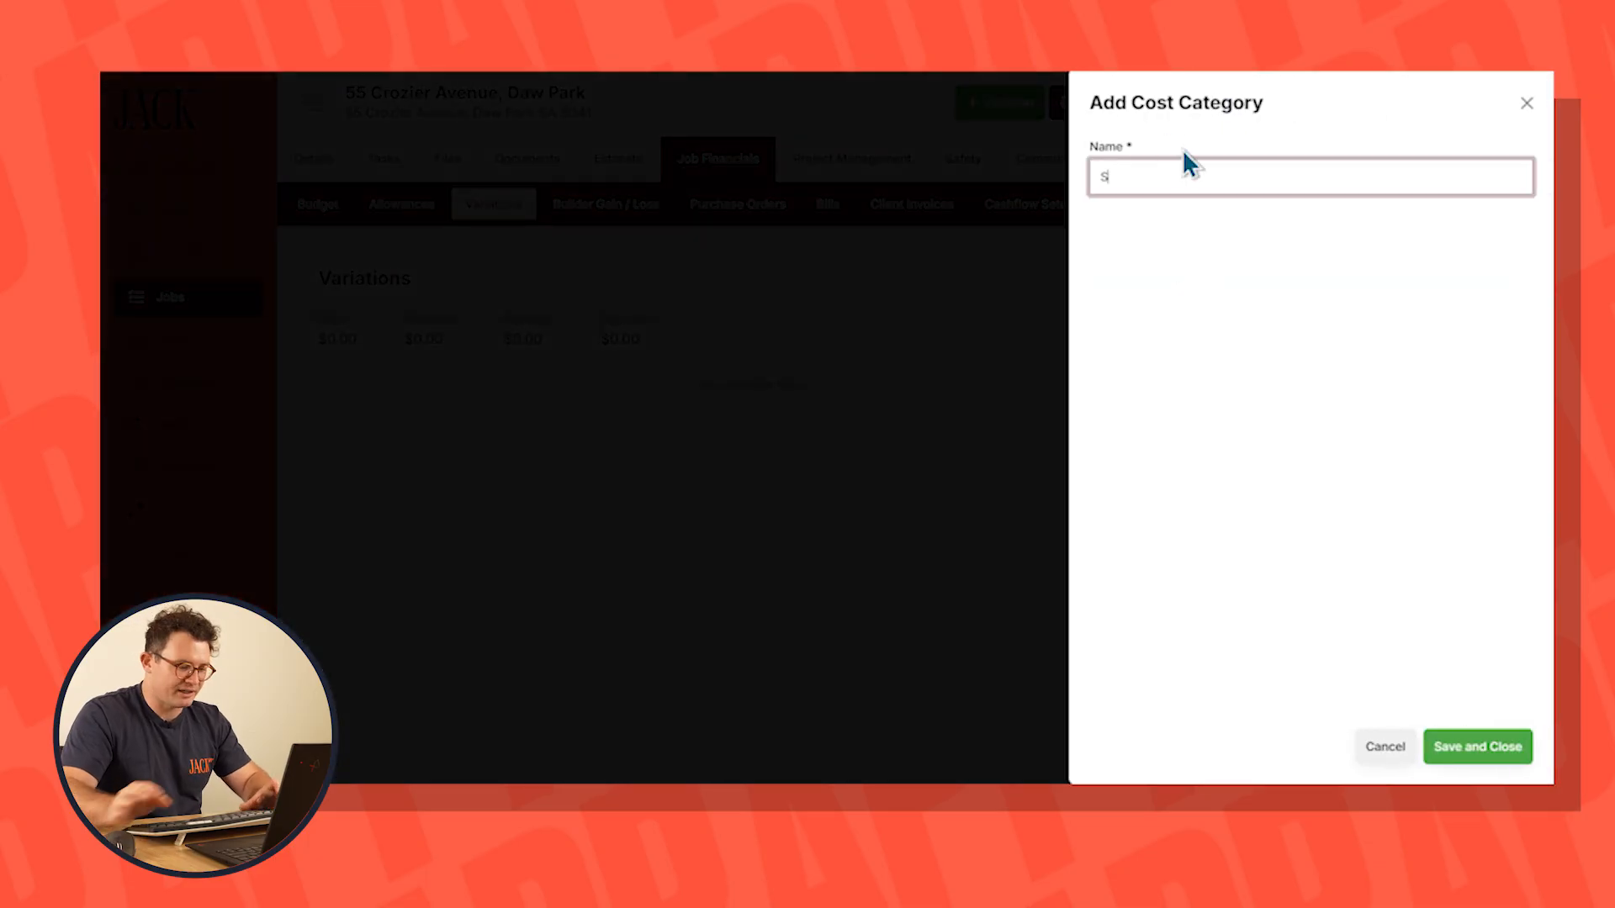
text(wim)
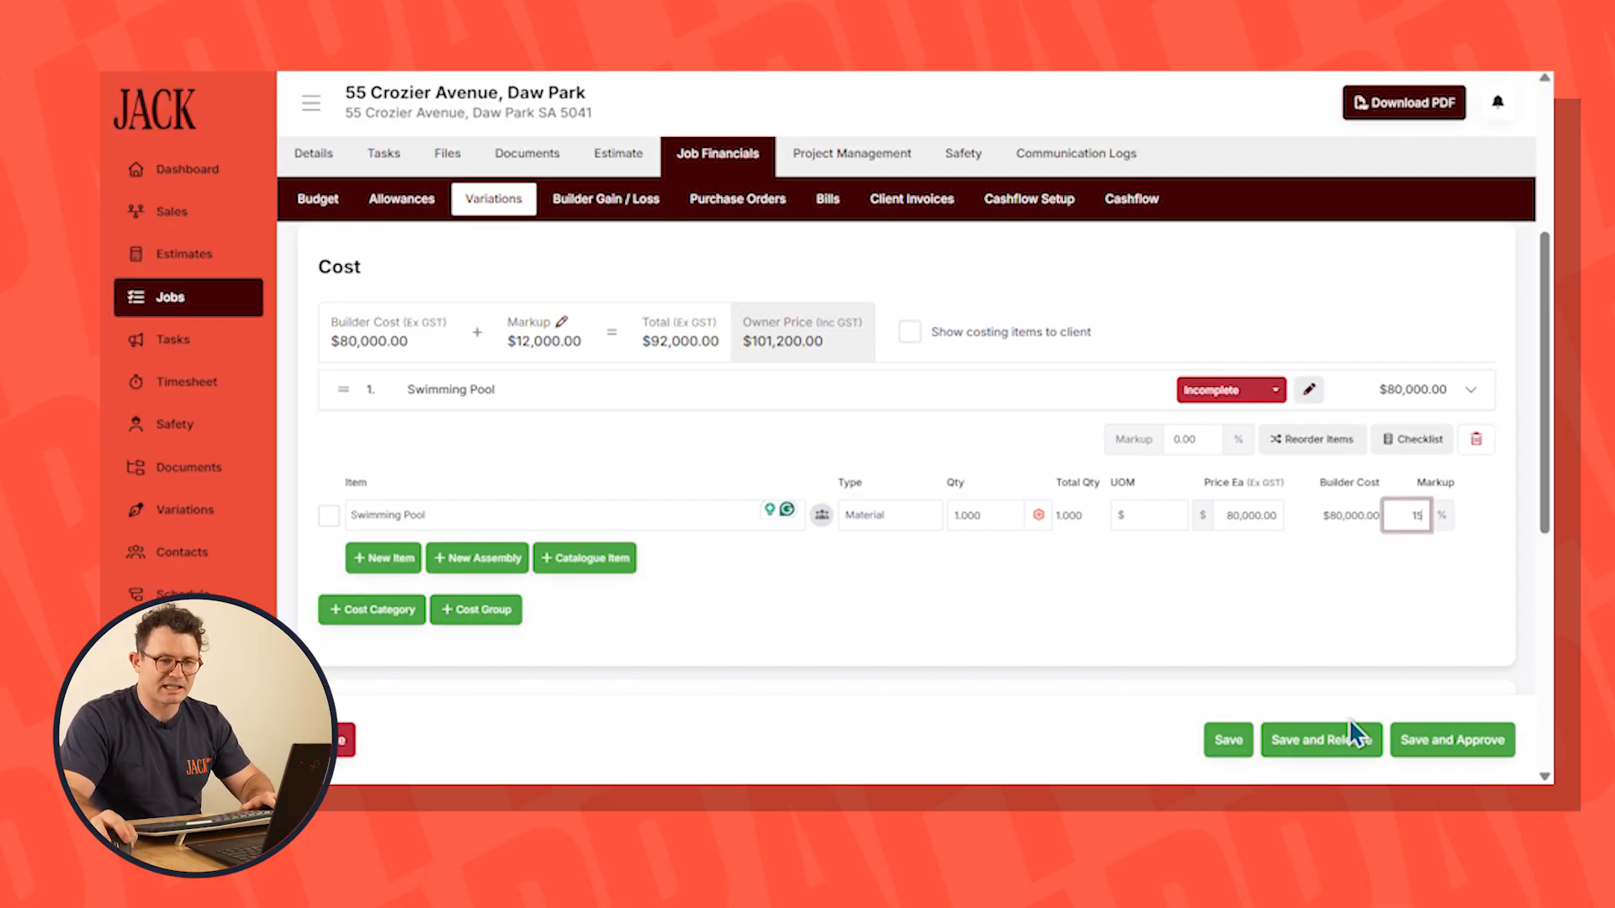
click(1443, 732)
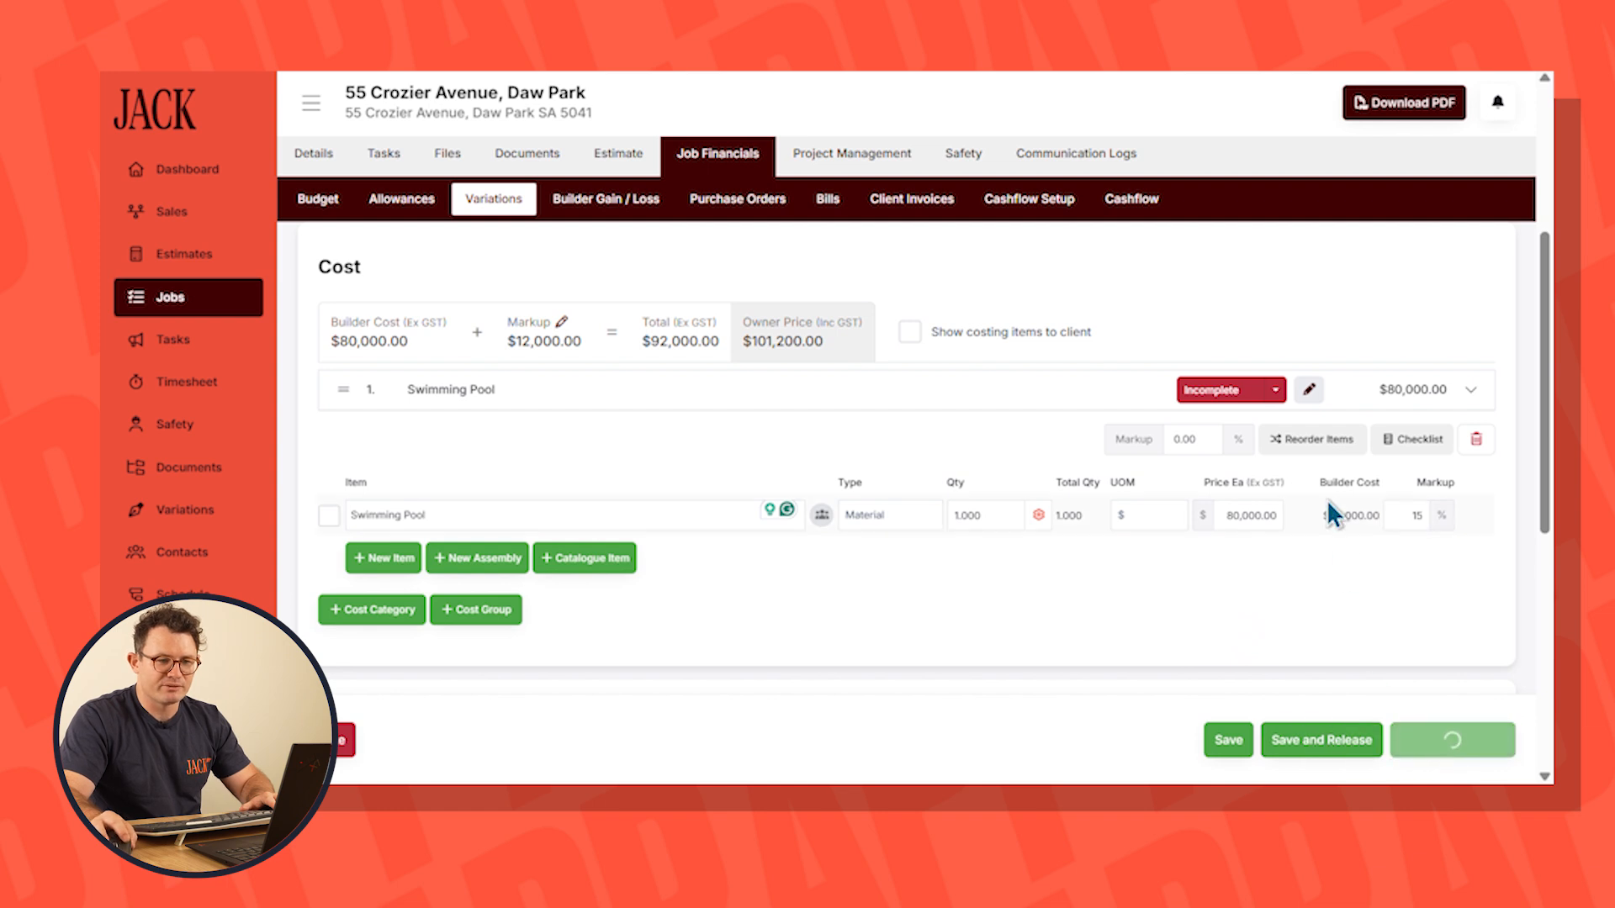
click(906, 513)
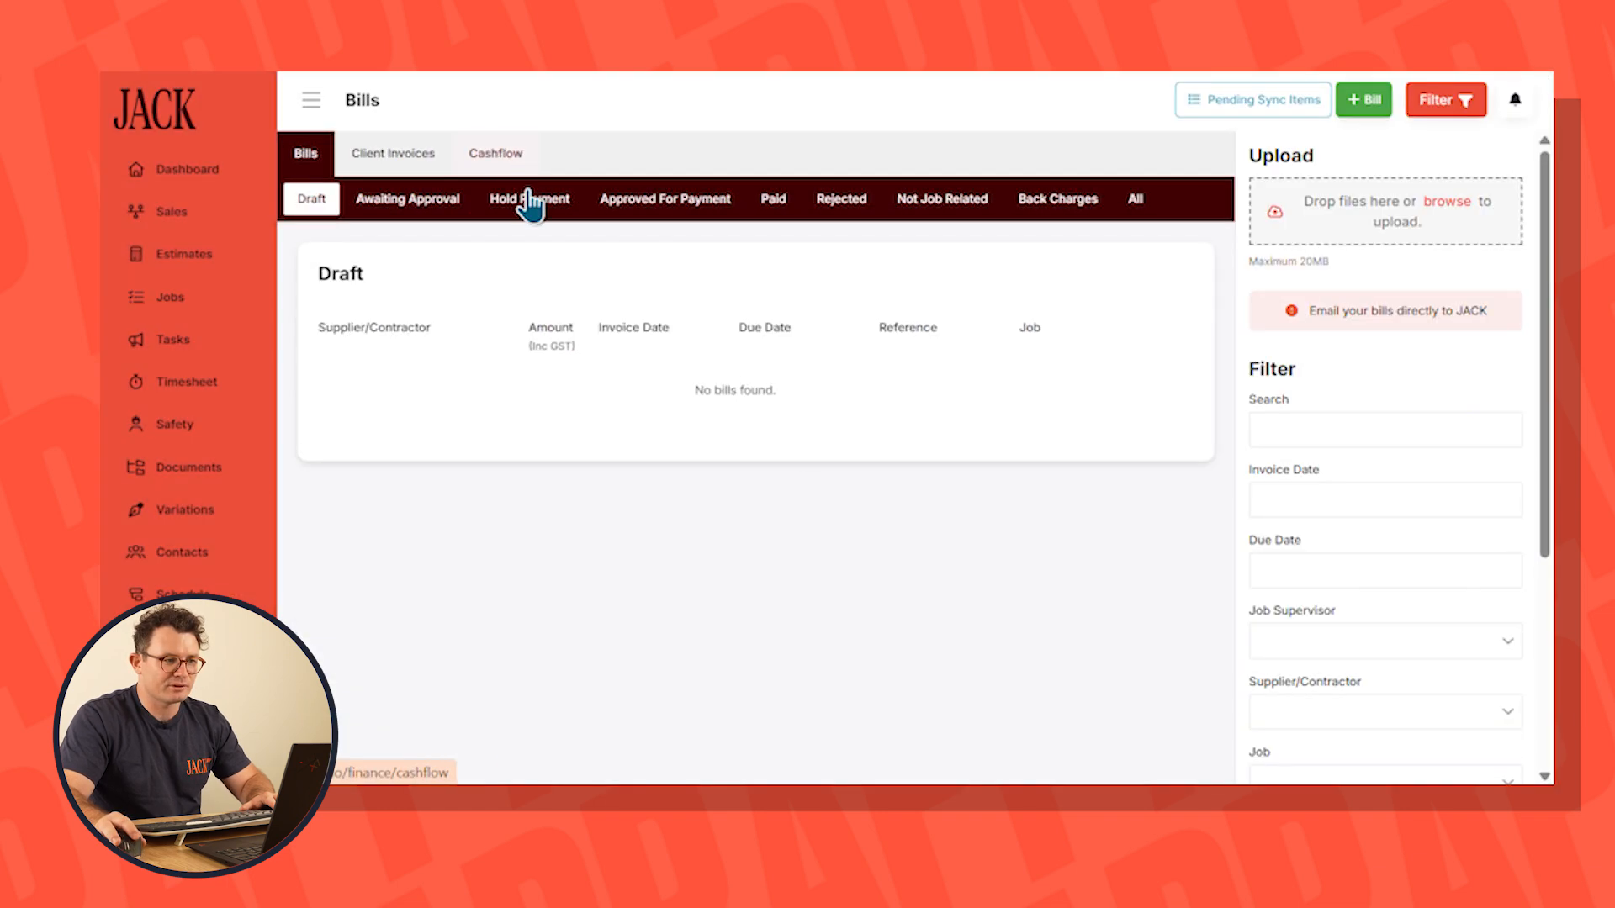
Examine how the approved variation affects the July 2026 cash in bank in the company cash forecast
click(503, 157)
mouse_move(930, 472)
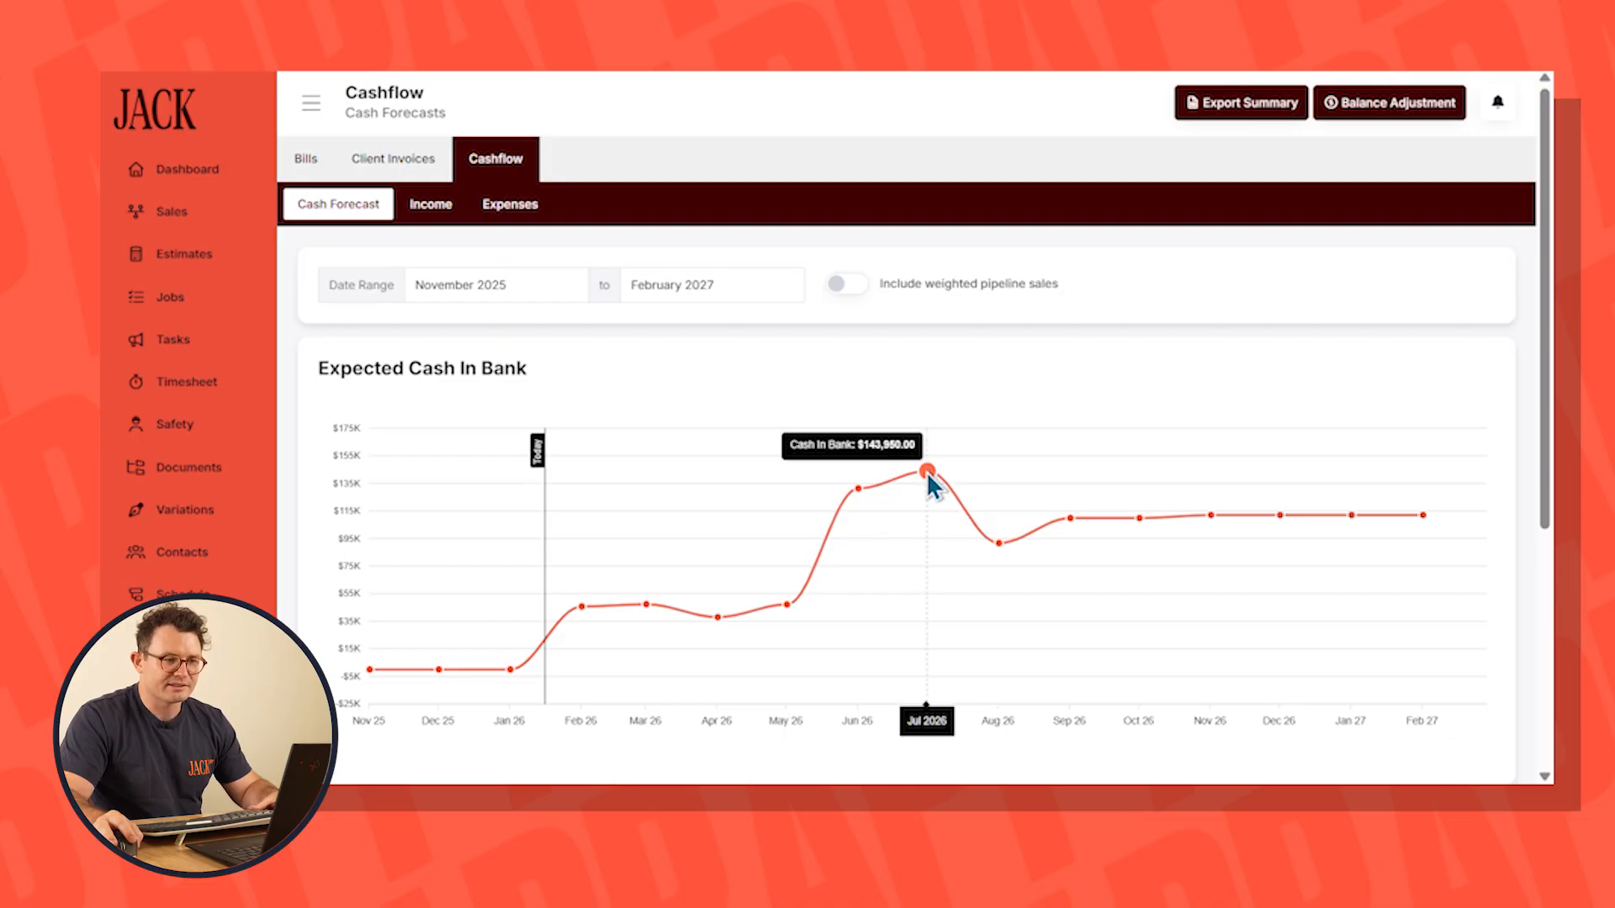
Open the job's project management schedule and move the scheduled work to later dates
click(195, 299)
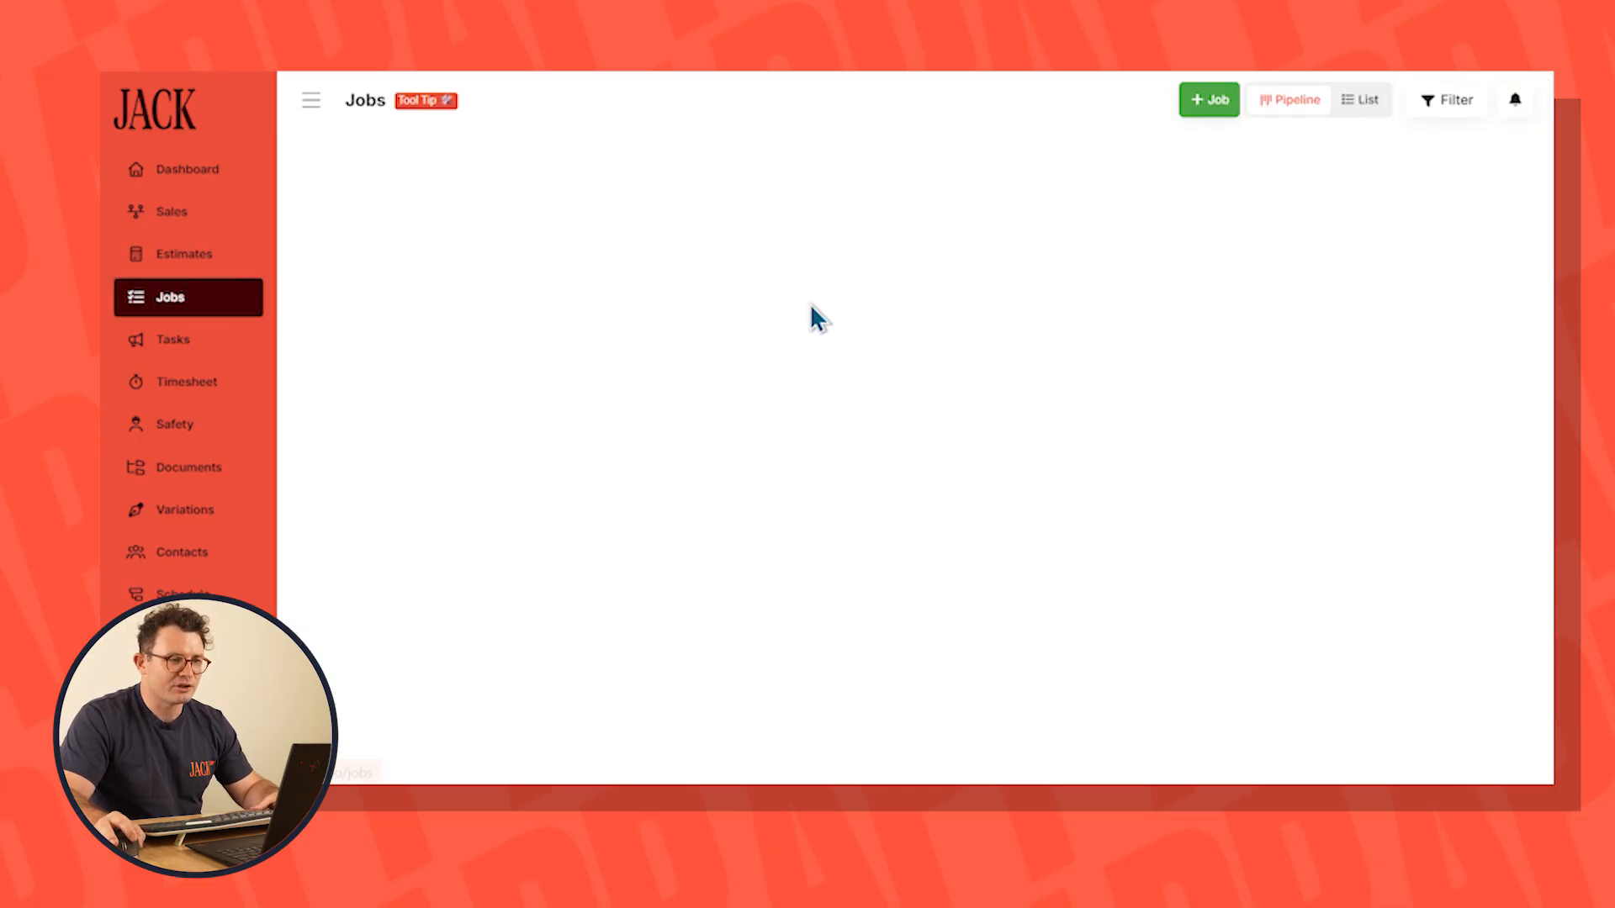
click(415, 263)
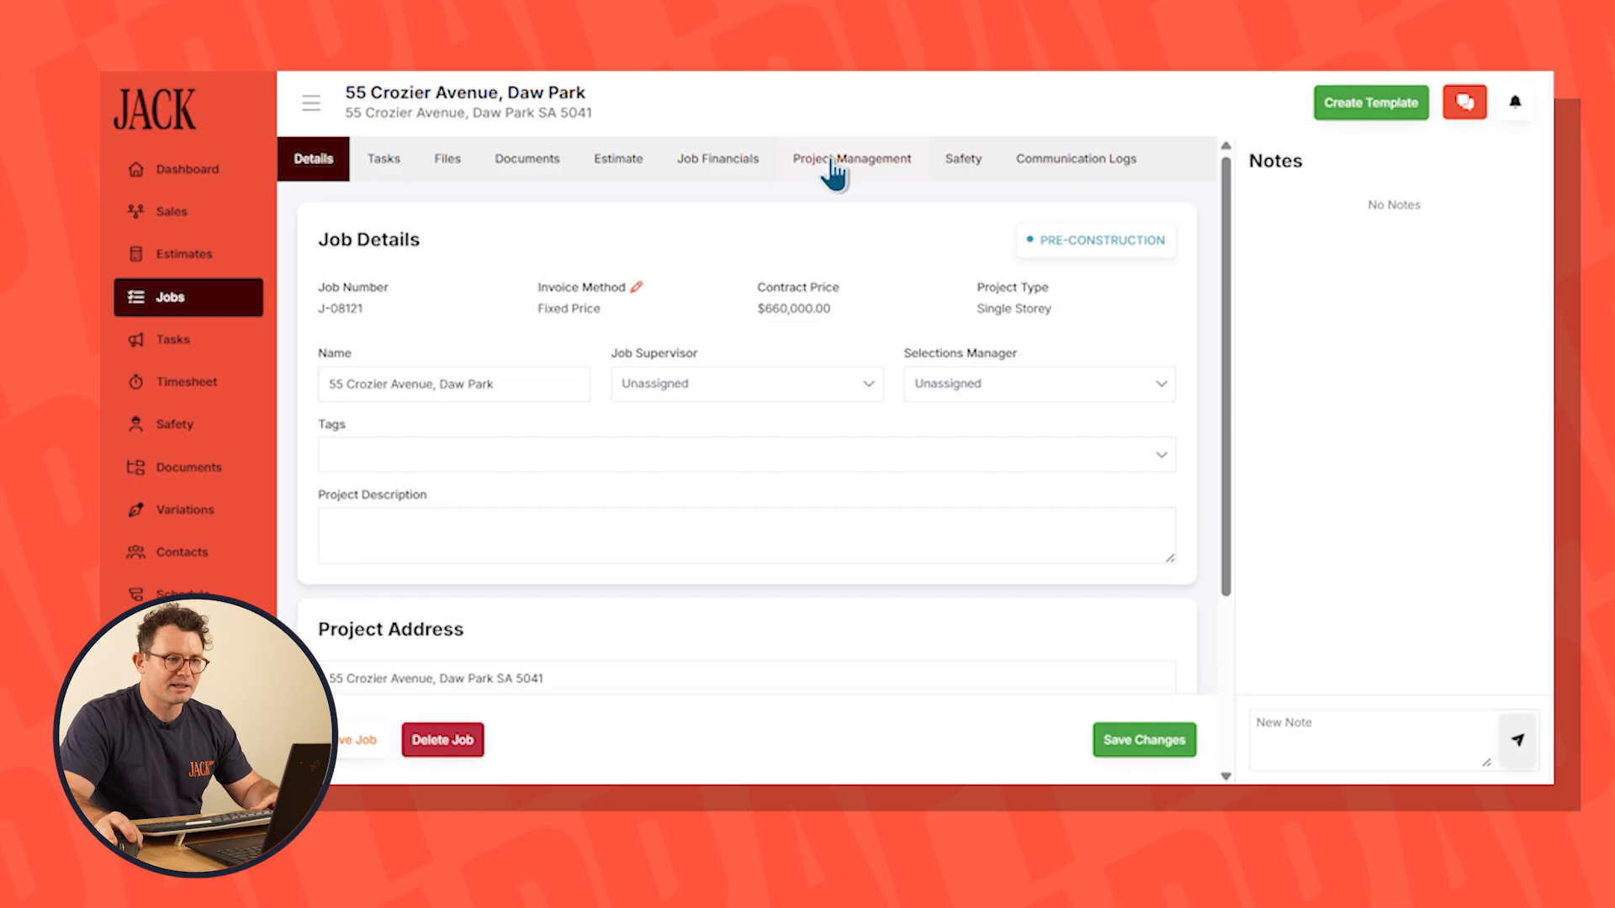
click(839, 163)
drag(351, 249, 394, 256)
drag(1205, 402, 1266, 404)
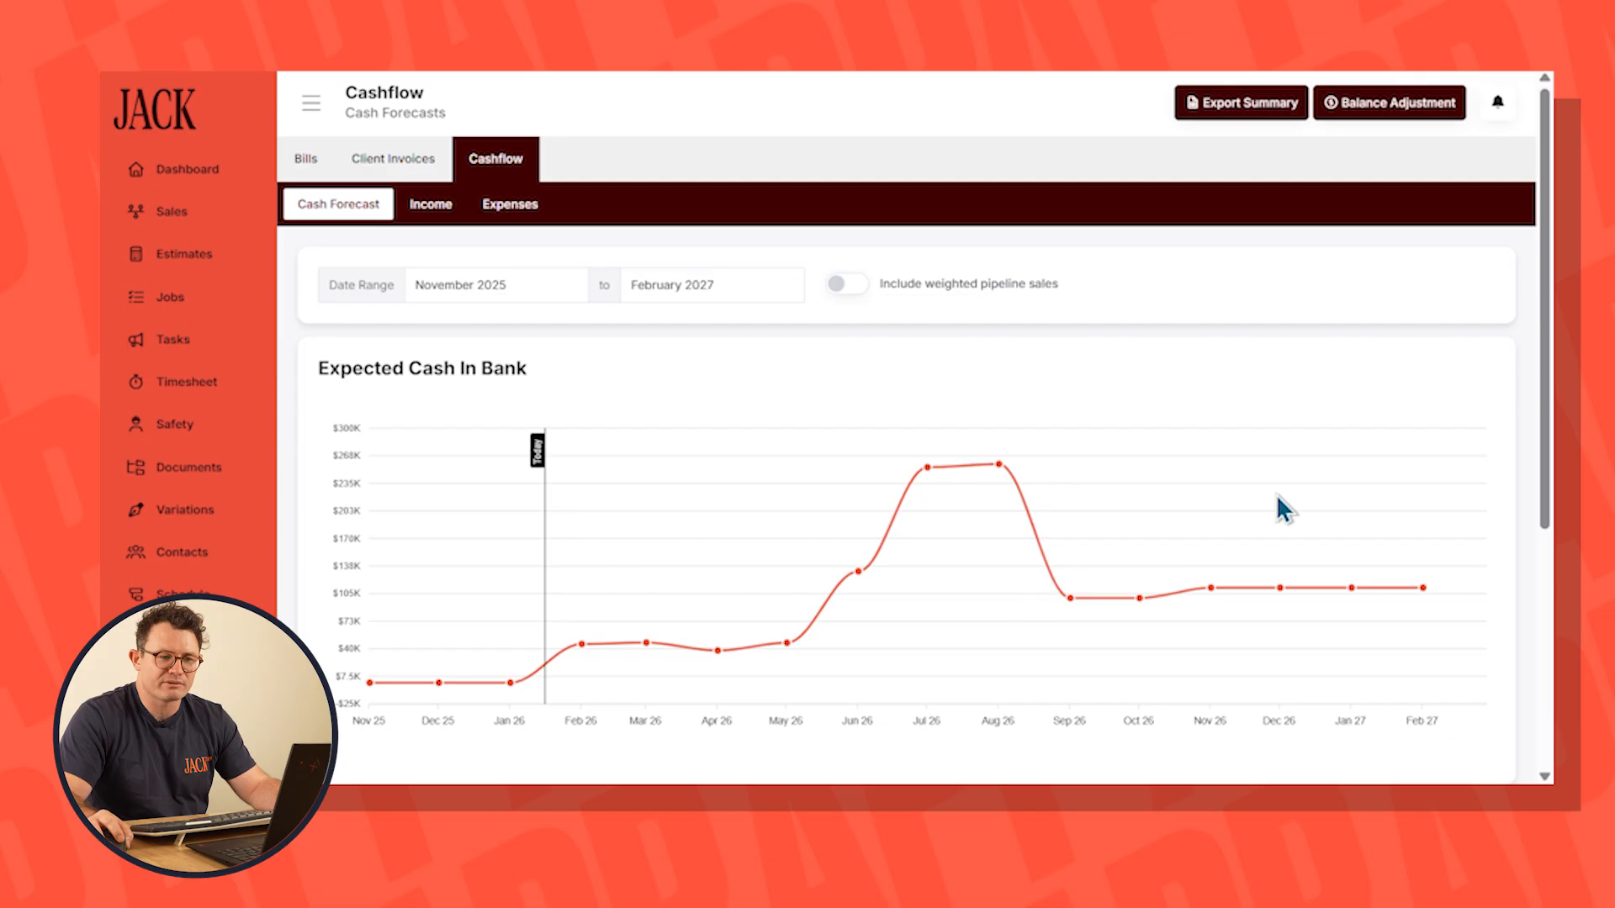
Toggle weighted pipeline sales on and off in the company cash forecast, and review Lead 1's construction start date and budget
click(856, 286)
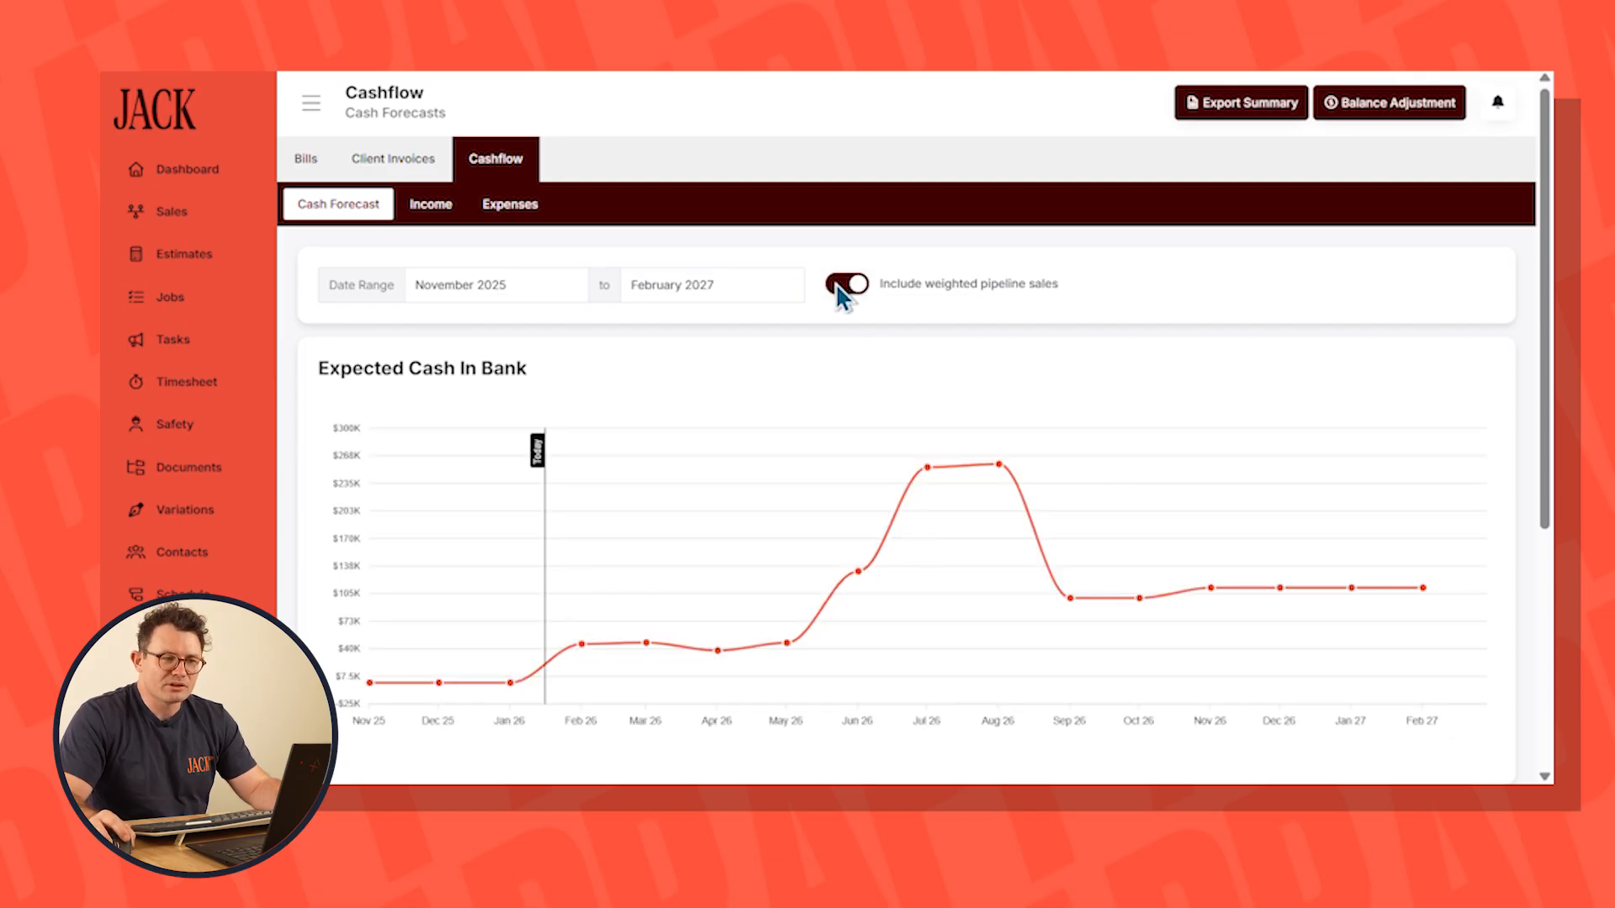
click(838, 285)
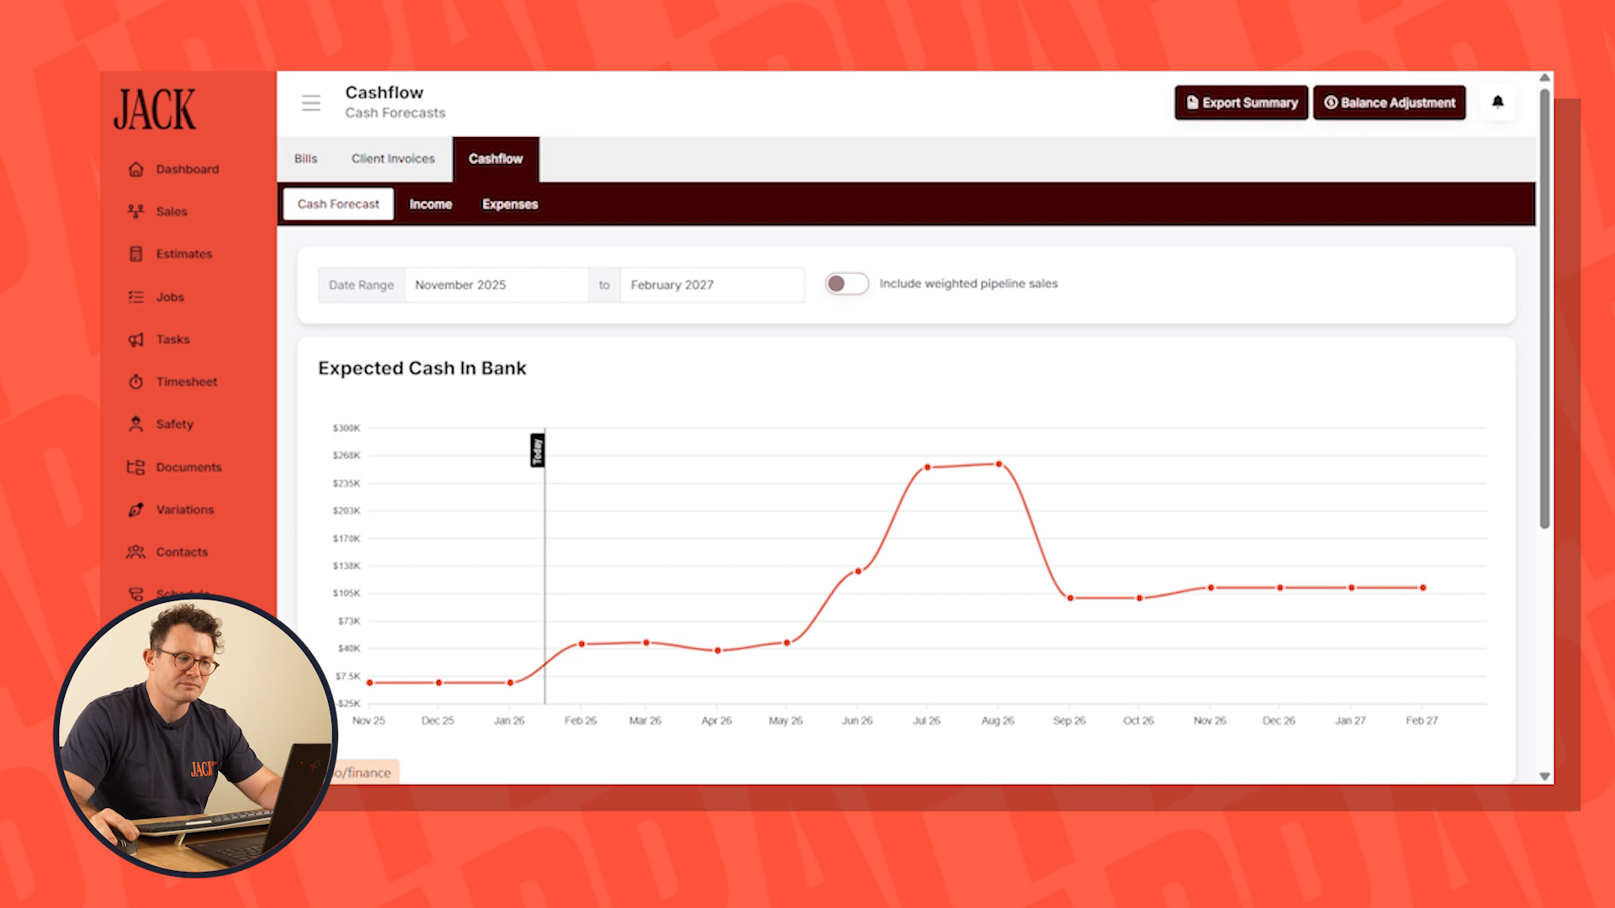
scroll(188, 379, down, 3)
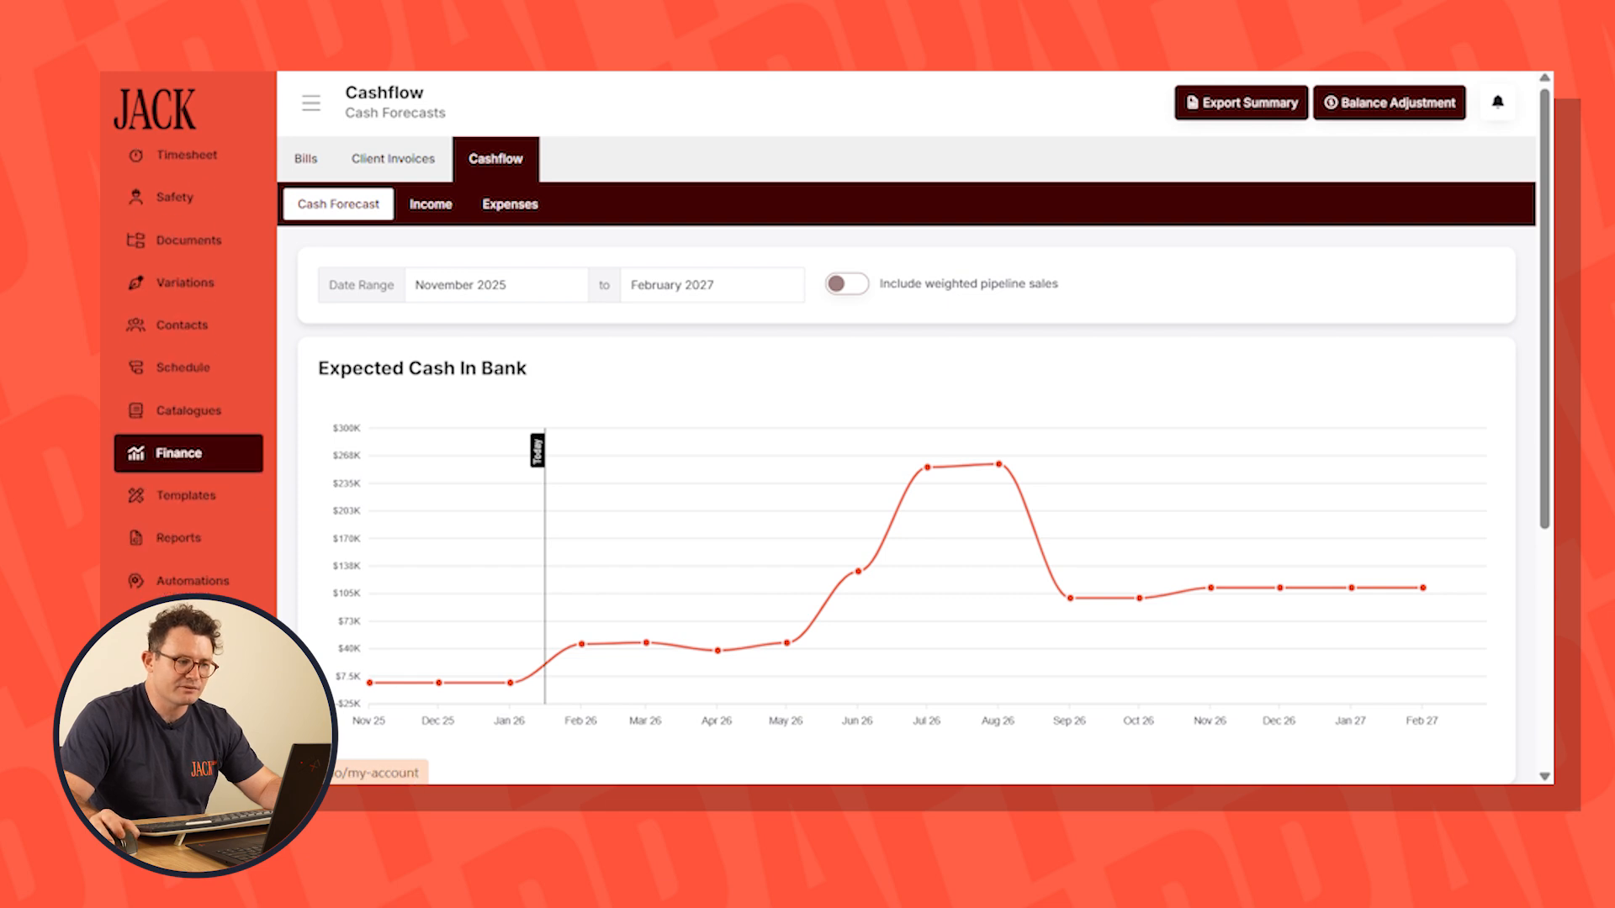
scroll(169, 263, up, 3)
click(172, 211)
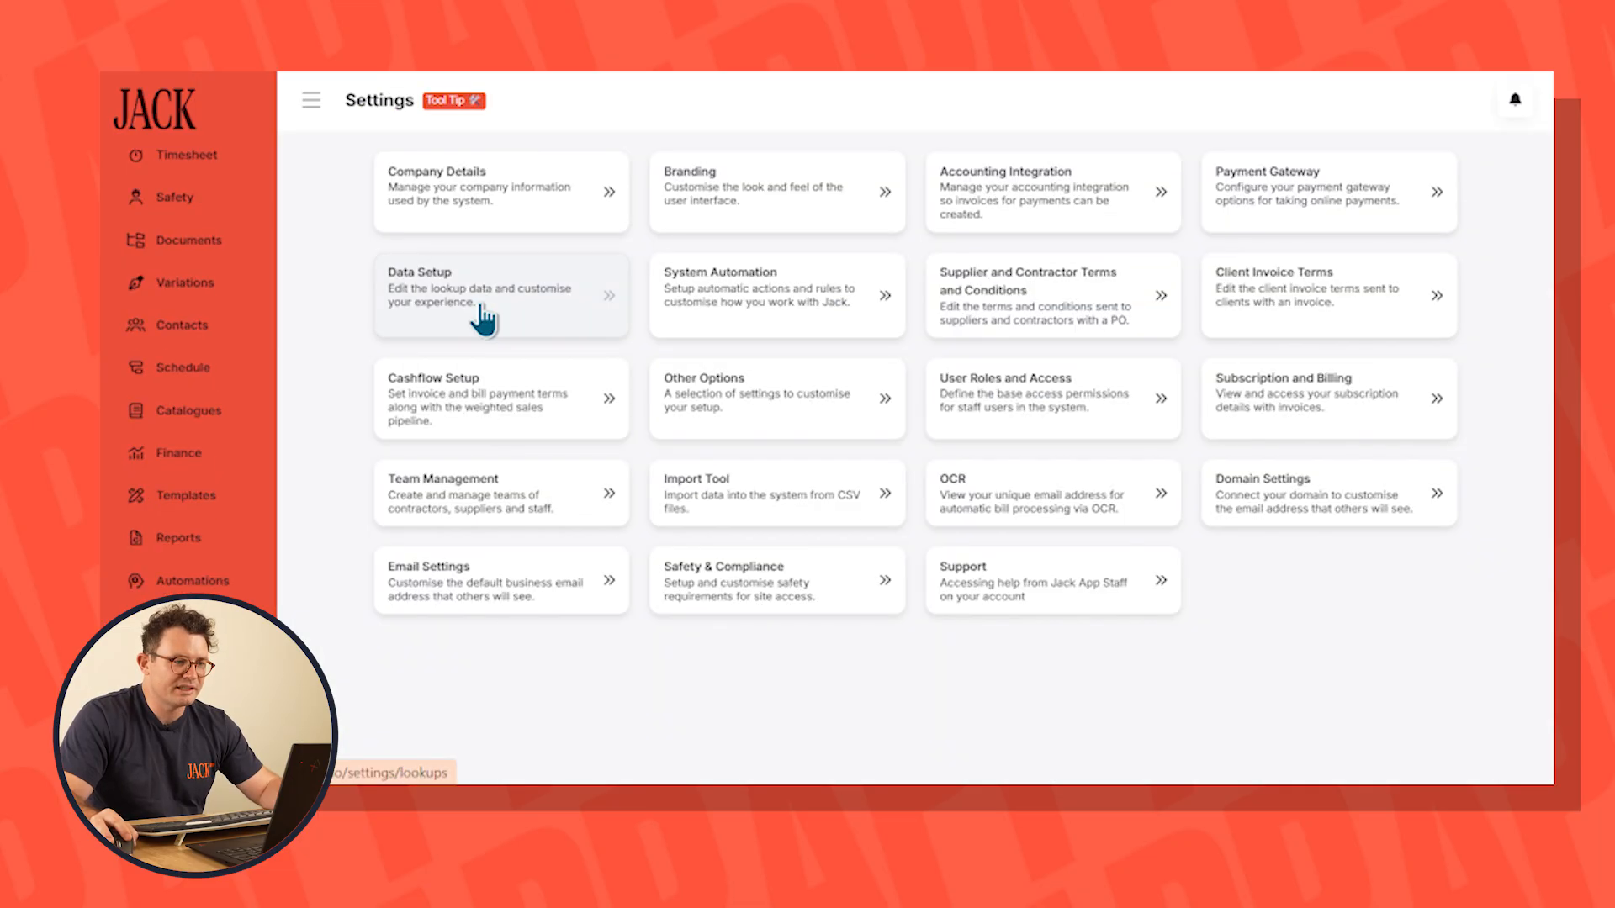
In the data setup settings, open the sales pipeline statuses and set the New Lead conversion rate to 10%
click(566, 303)
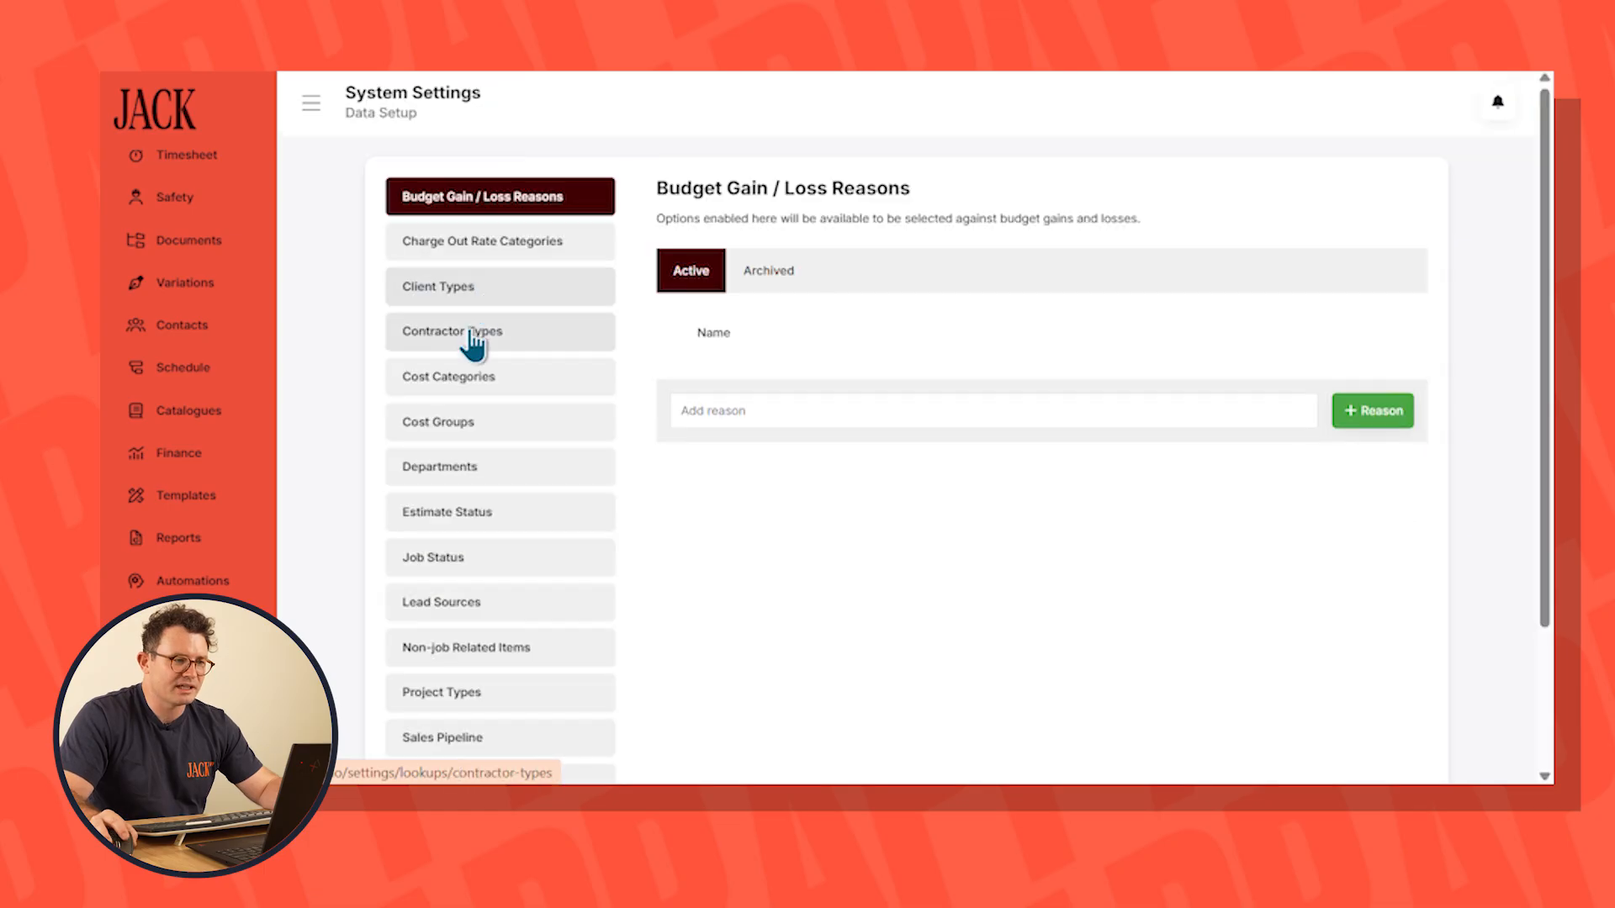
scroll(469, 588, down, 2)
click(599, 624)
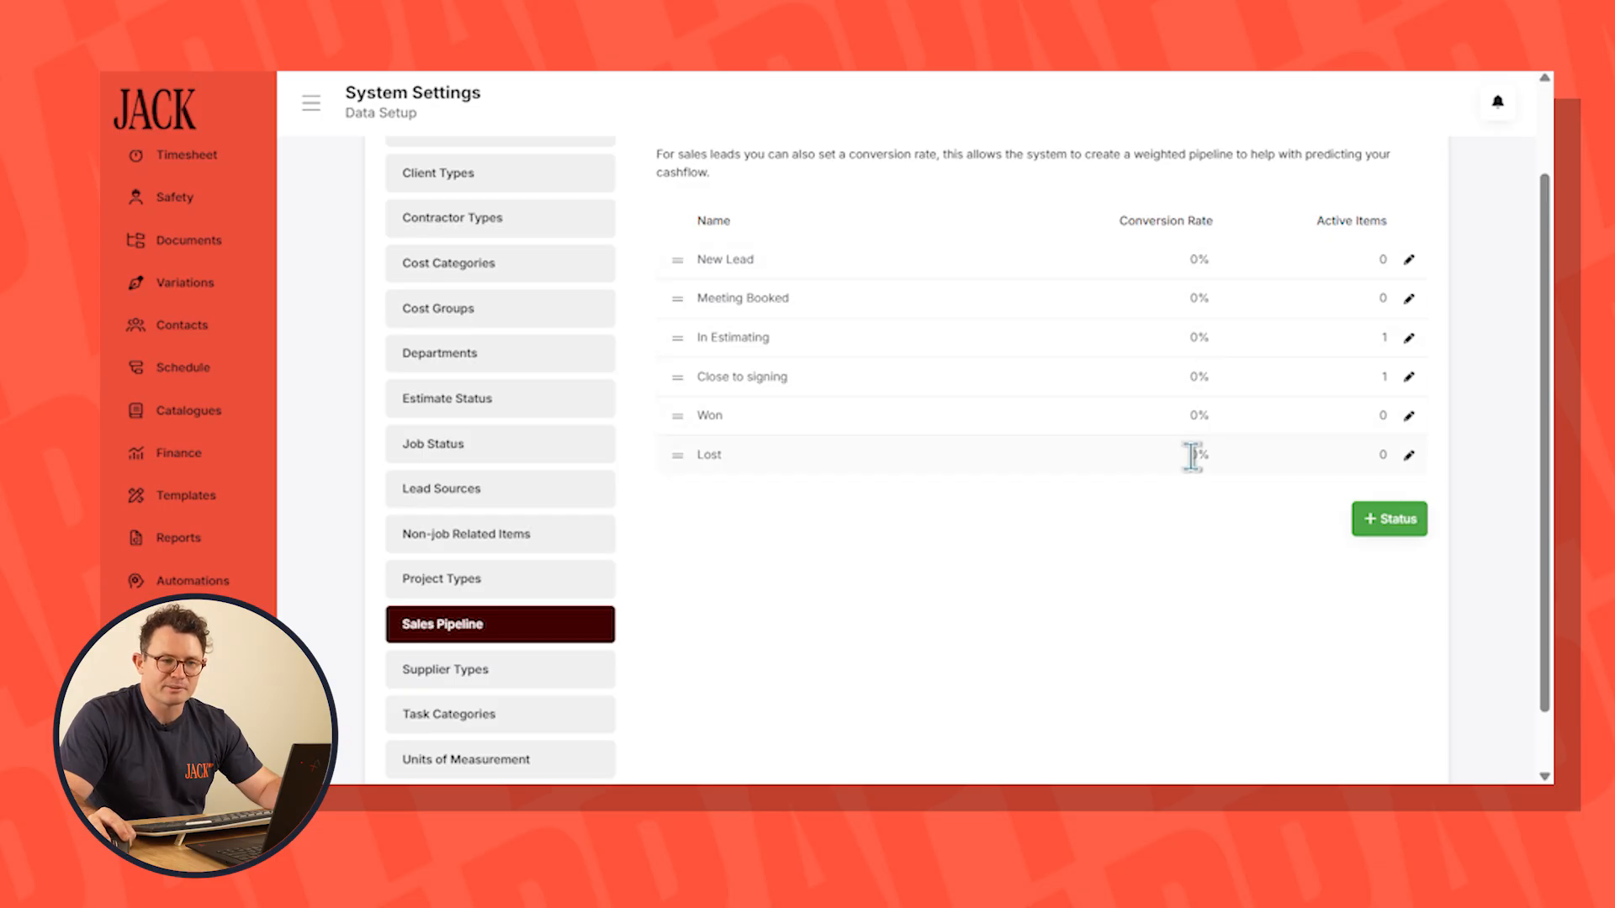
click(1409, 259)
text(10)
click(1472, 749)
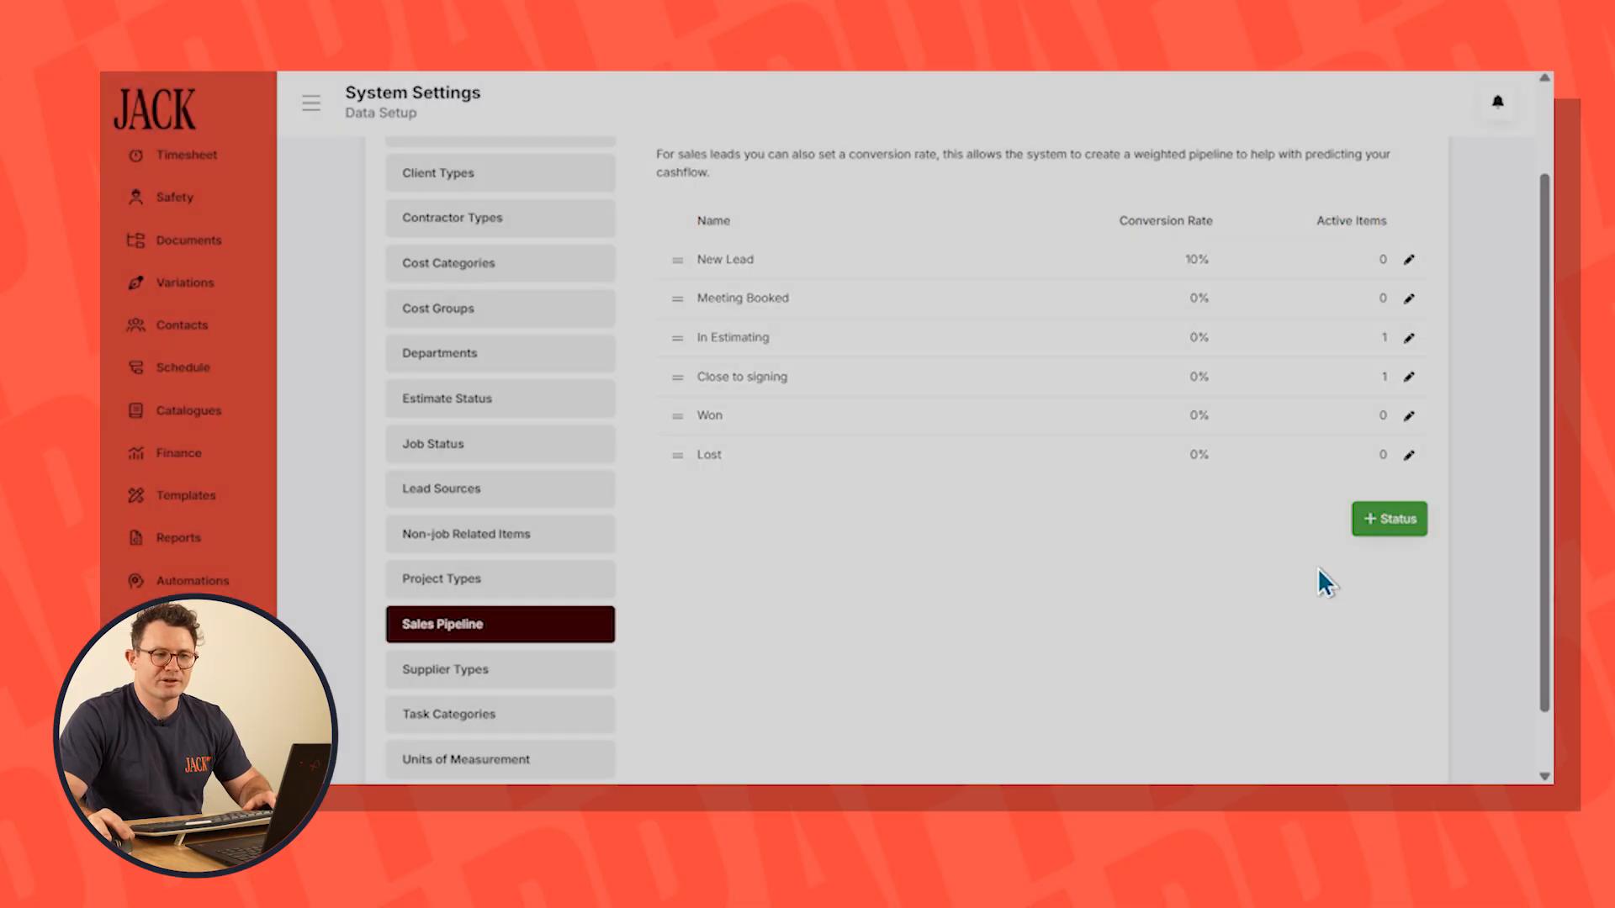
Set the conversion rate to 20% for Meeting Booked and 35% for In Estimating, saving each status
click(1409, 297)
text(20)
click(1485, 748)
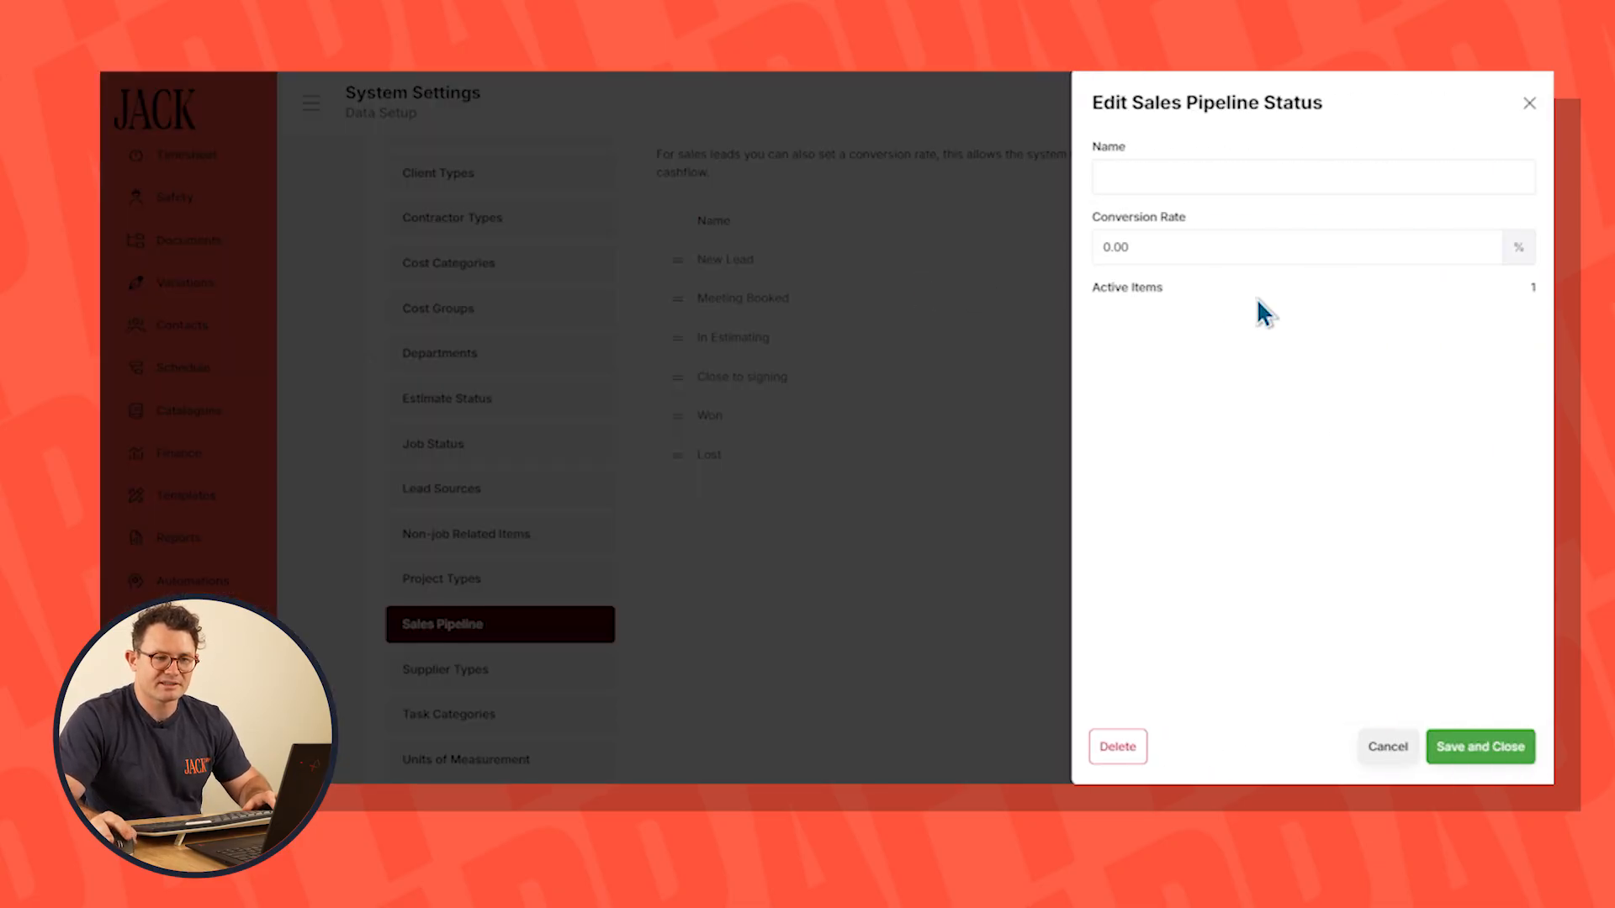
text(35)
click(1454, 751)
Set the conversion rate to 90% for Close to signing and 100% for Won, saving each status
click(1409, 378)
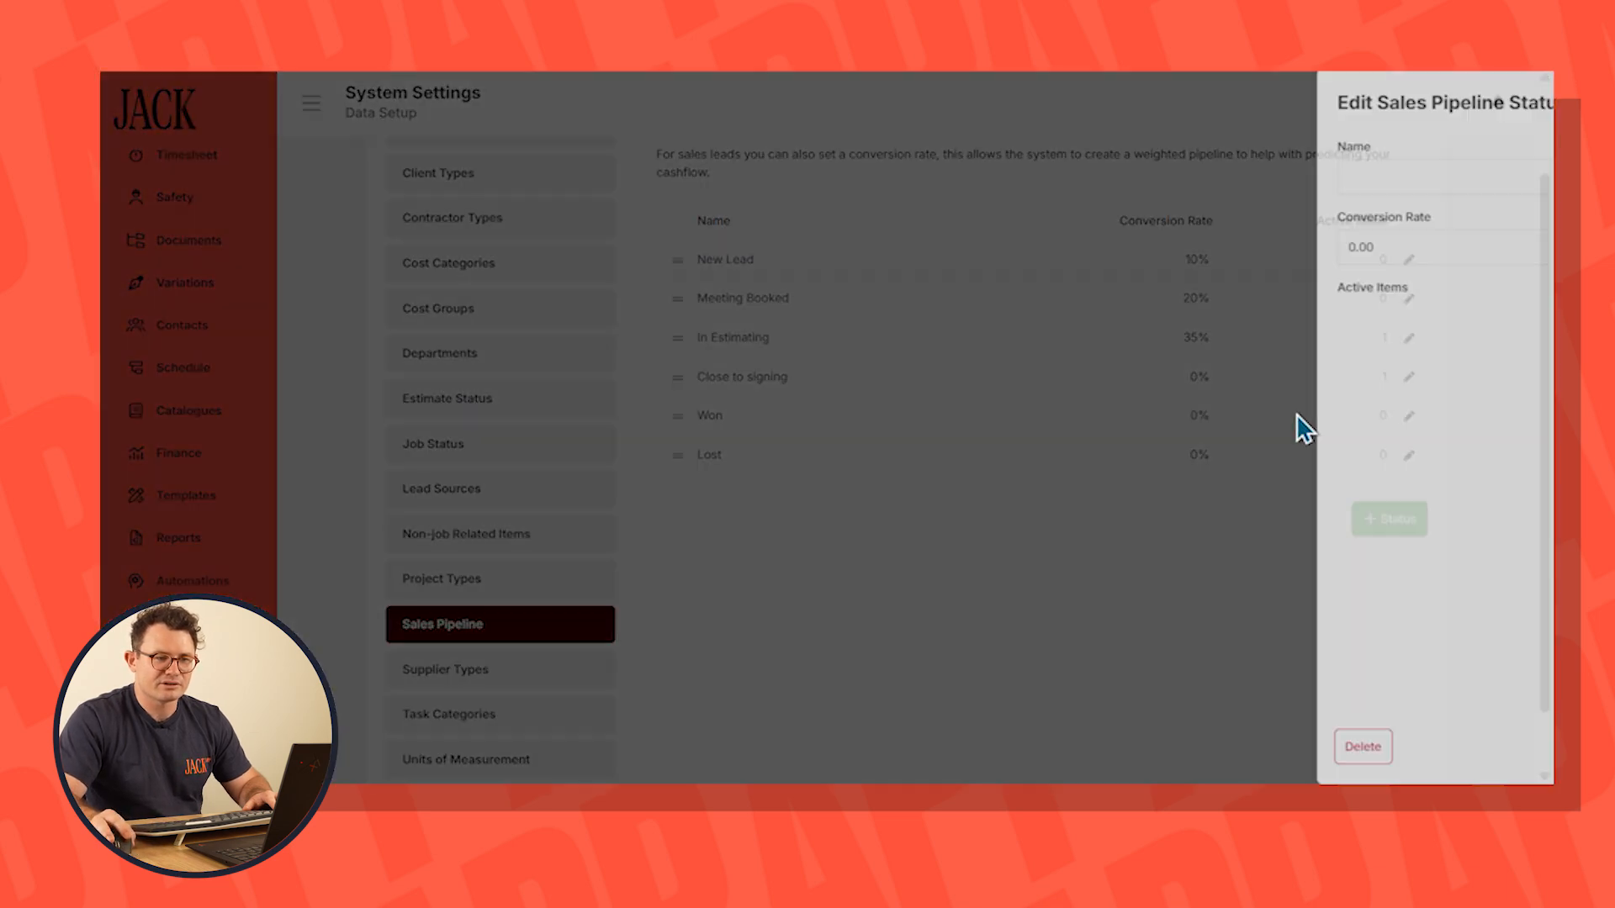
click(1190, 253)
text(90)
click(1485, 744)
click(1407, 416)
click(1169, 248)
text(100)
key(Return)
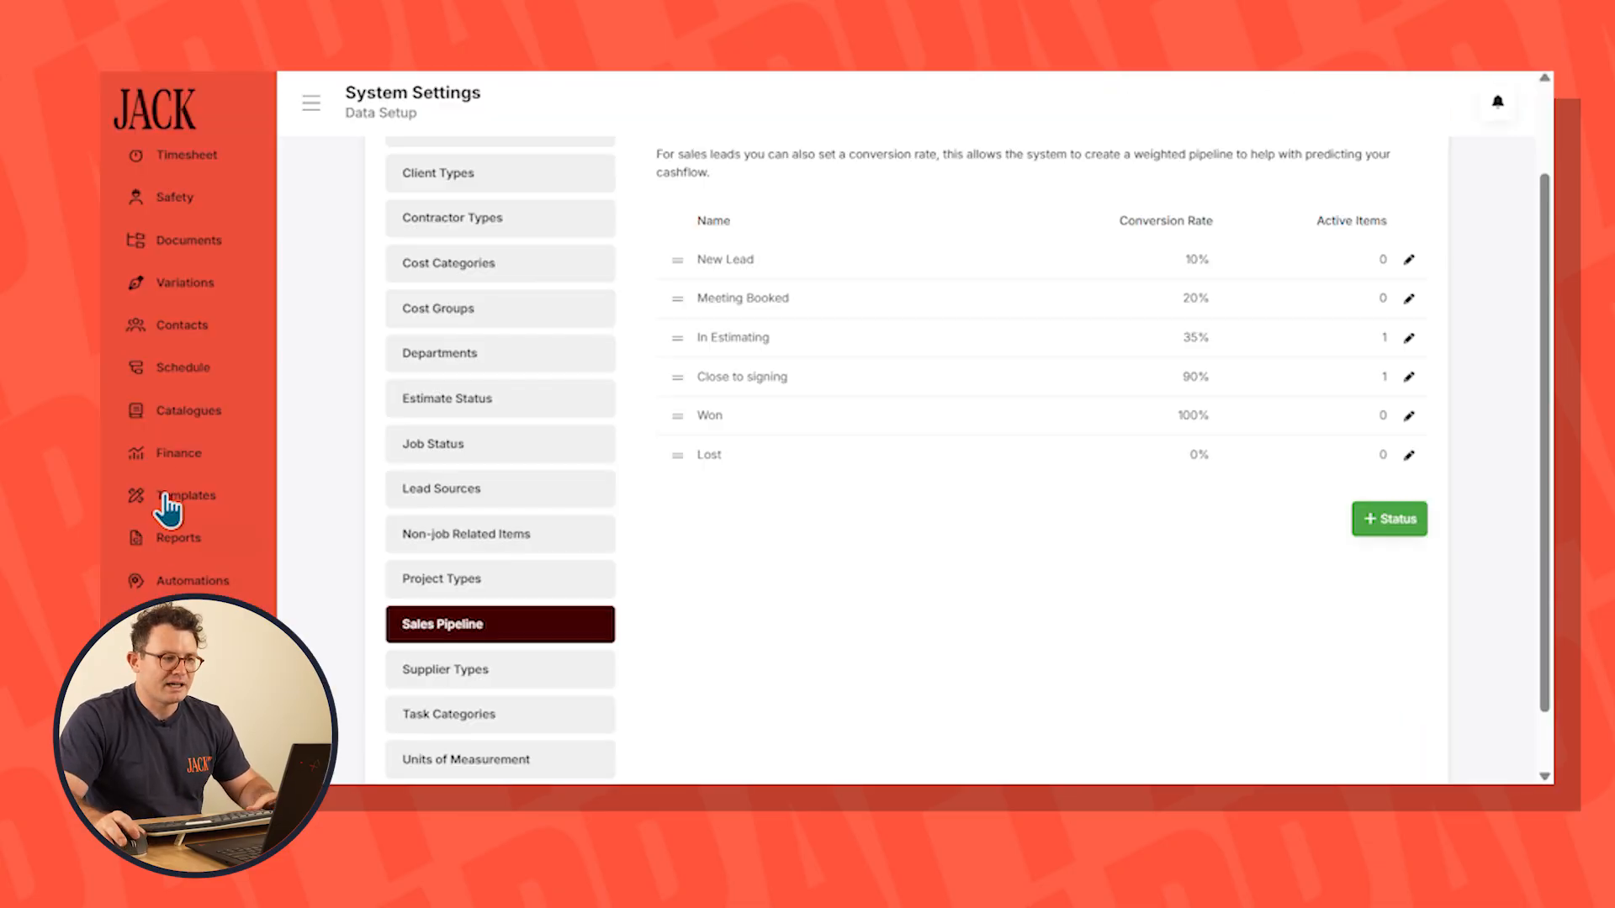
Open the company cash forecast and include weighted pipeline sales in the expected cash in bank
click(179, 457)
click(496, 164)
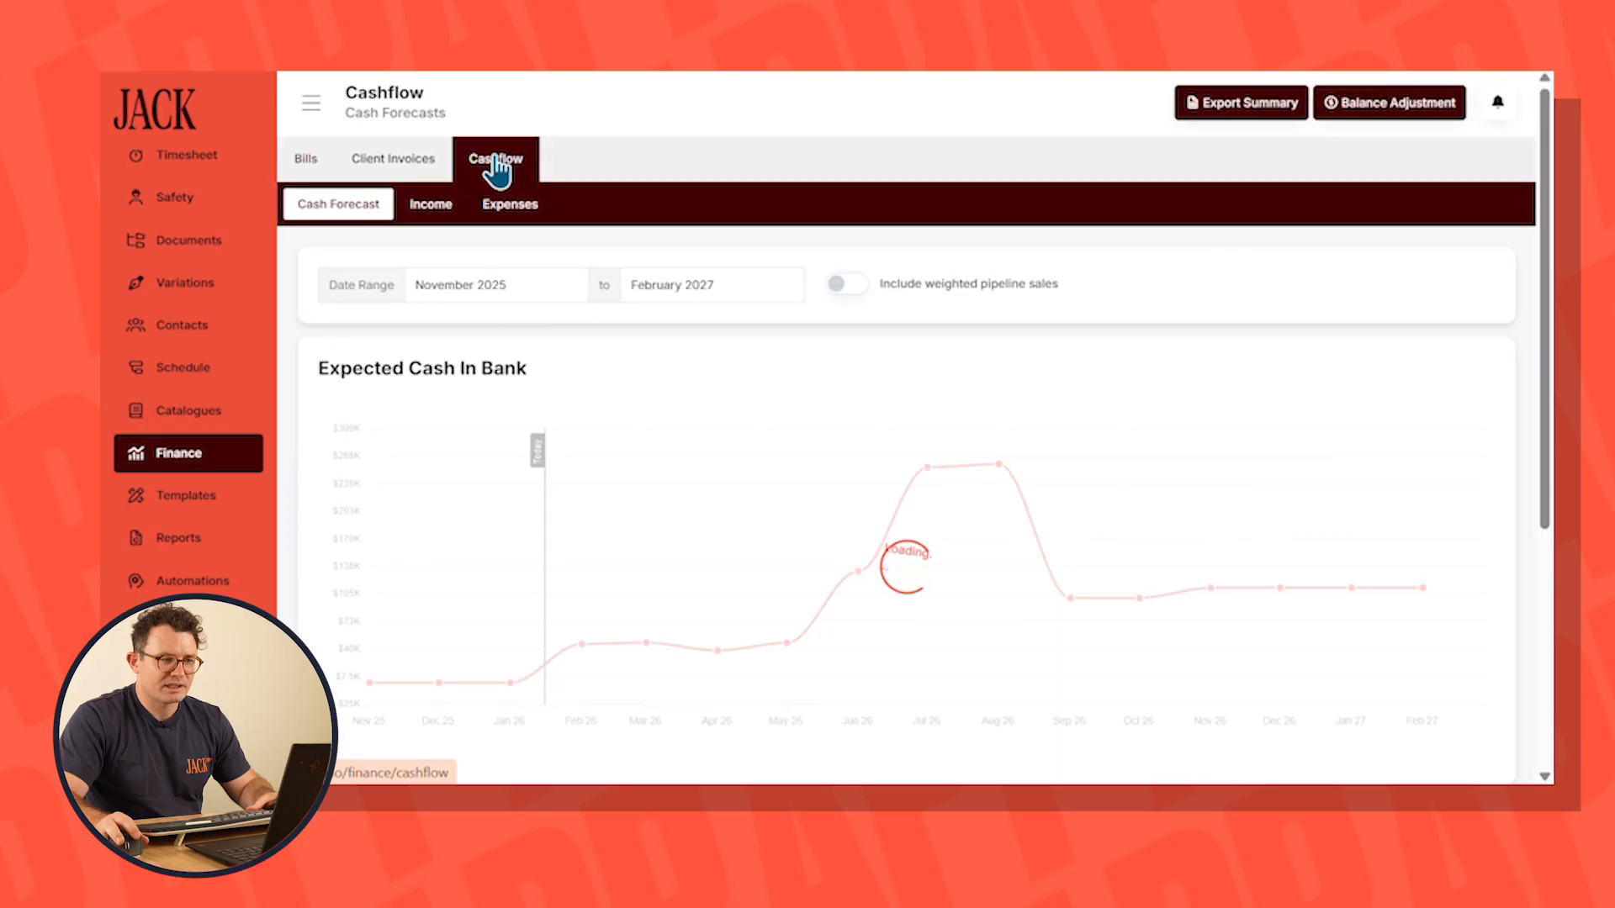
click(856, 285)
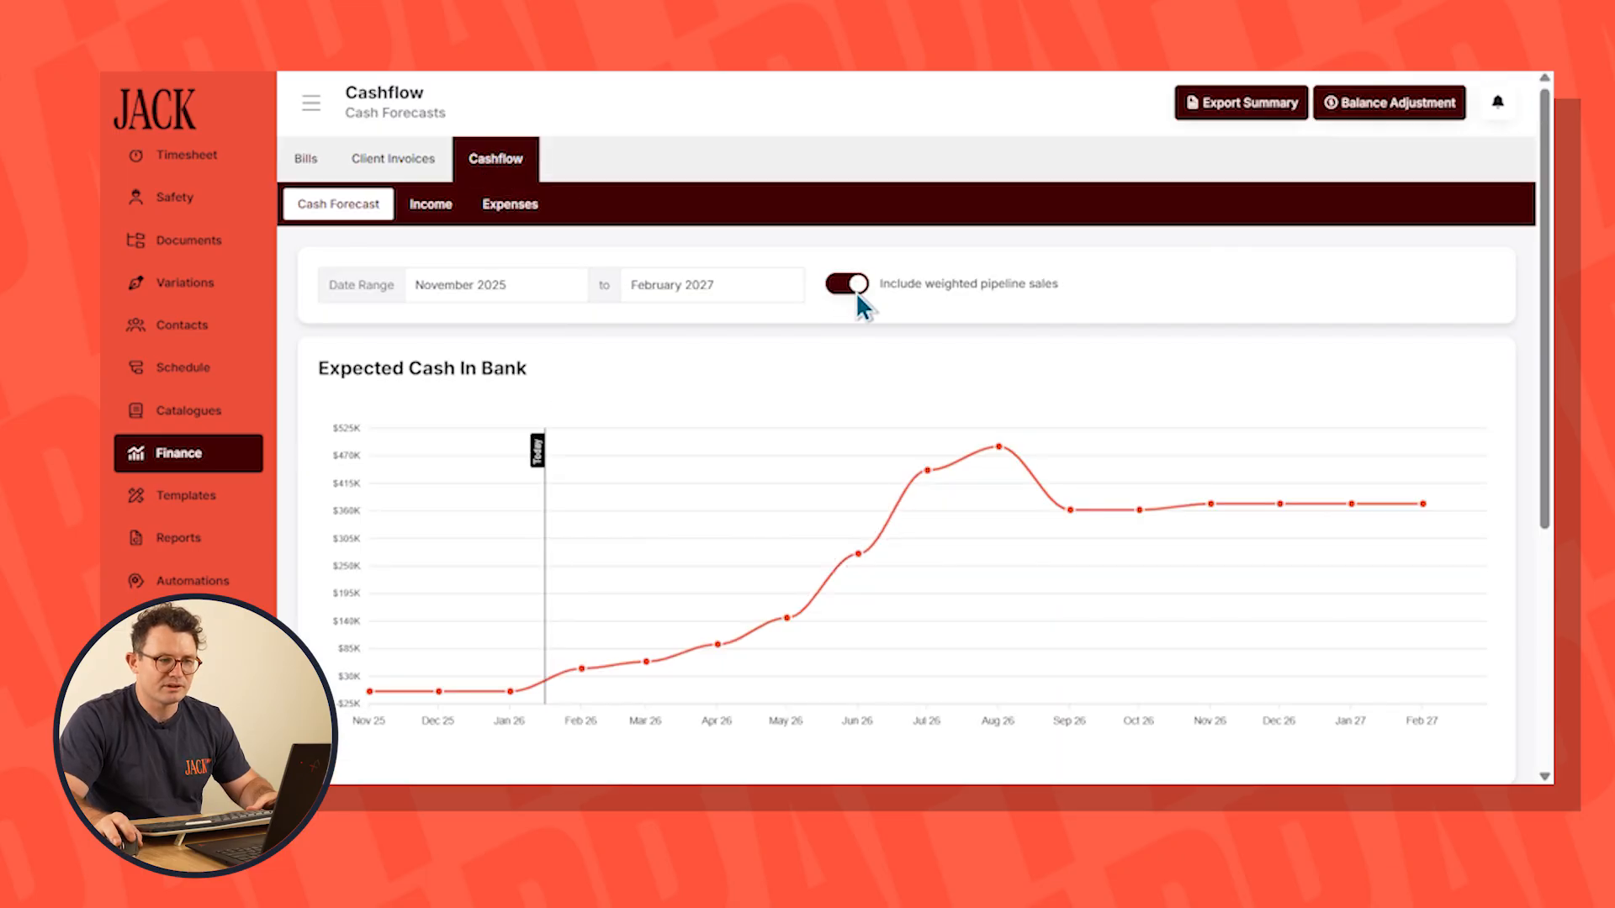
Open Lead 1 from the sales pipeline and check the budget used for its weighted forecast
scroll(223, 332, up, 3)
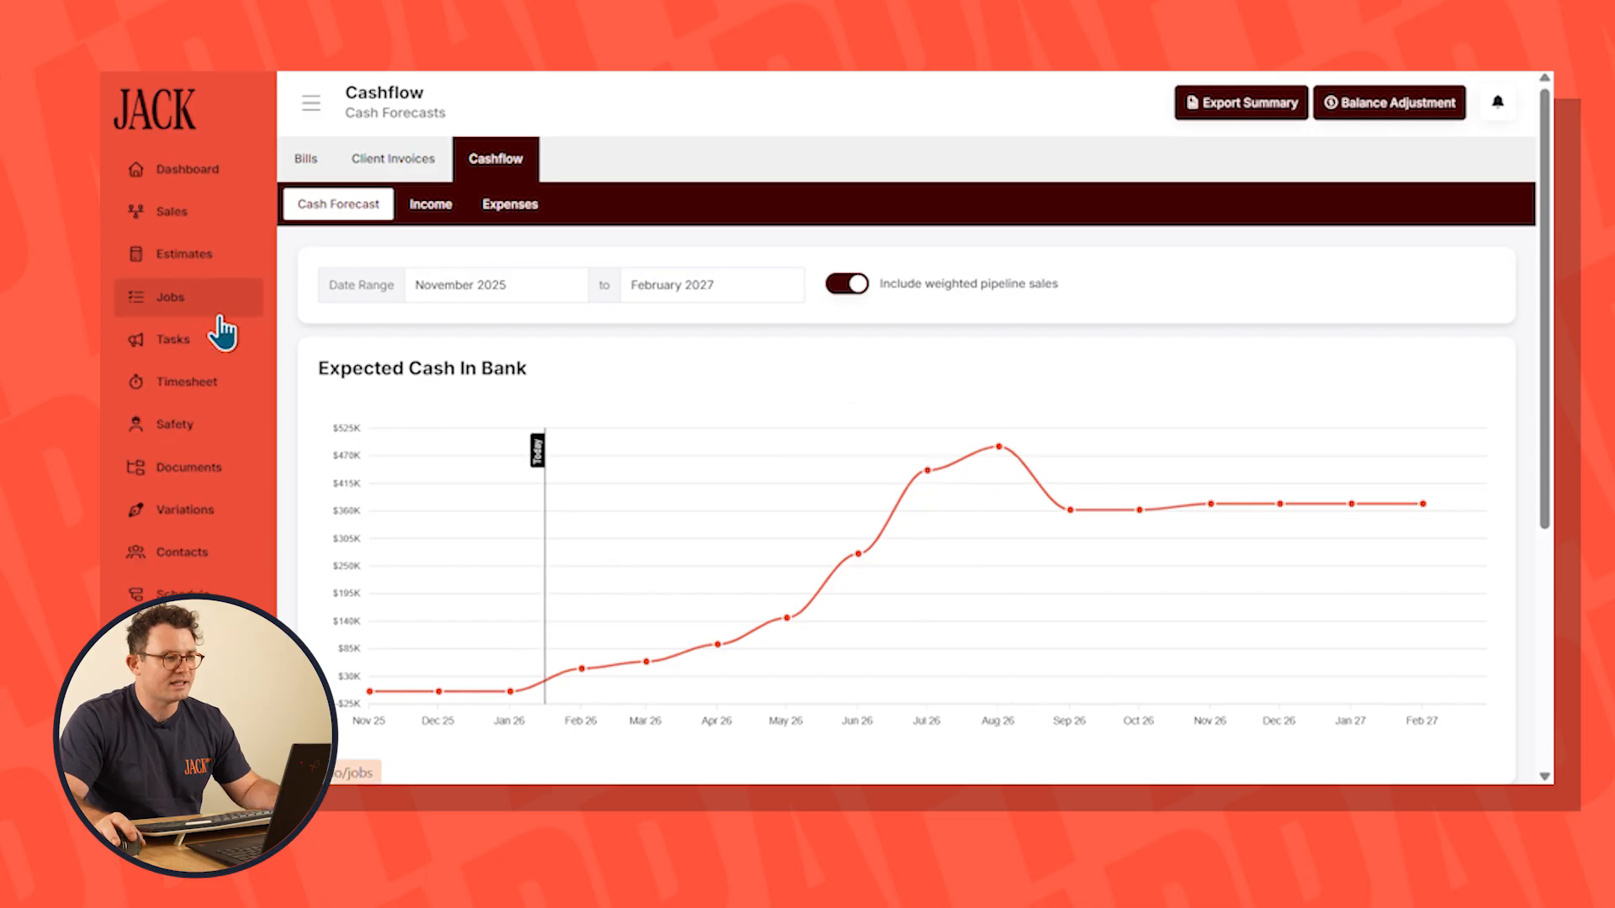
click(168, 215)
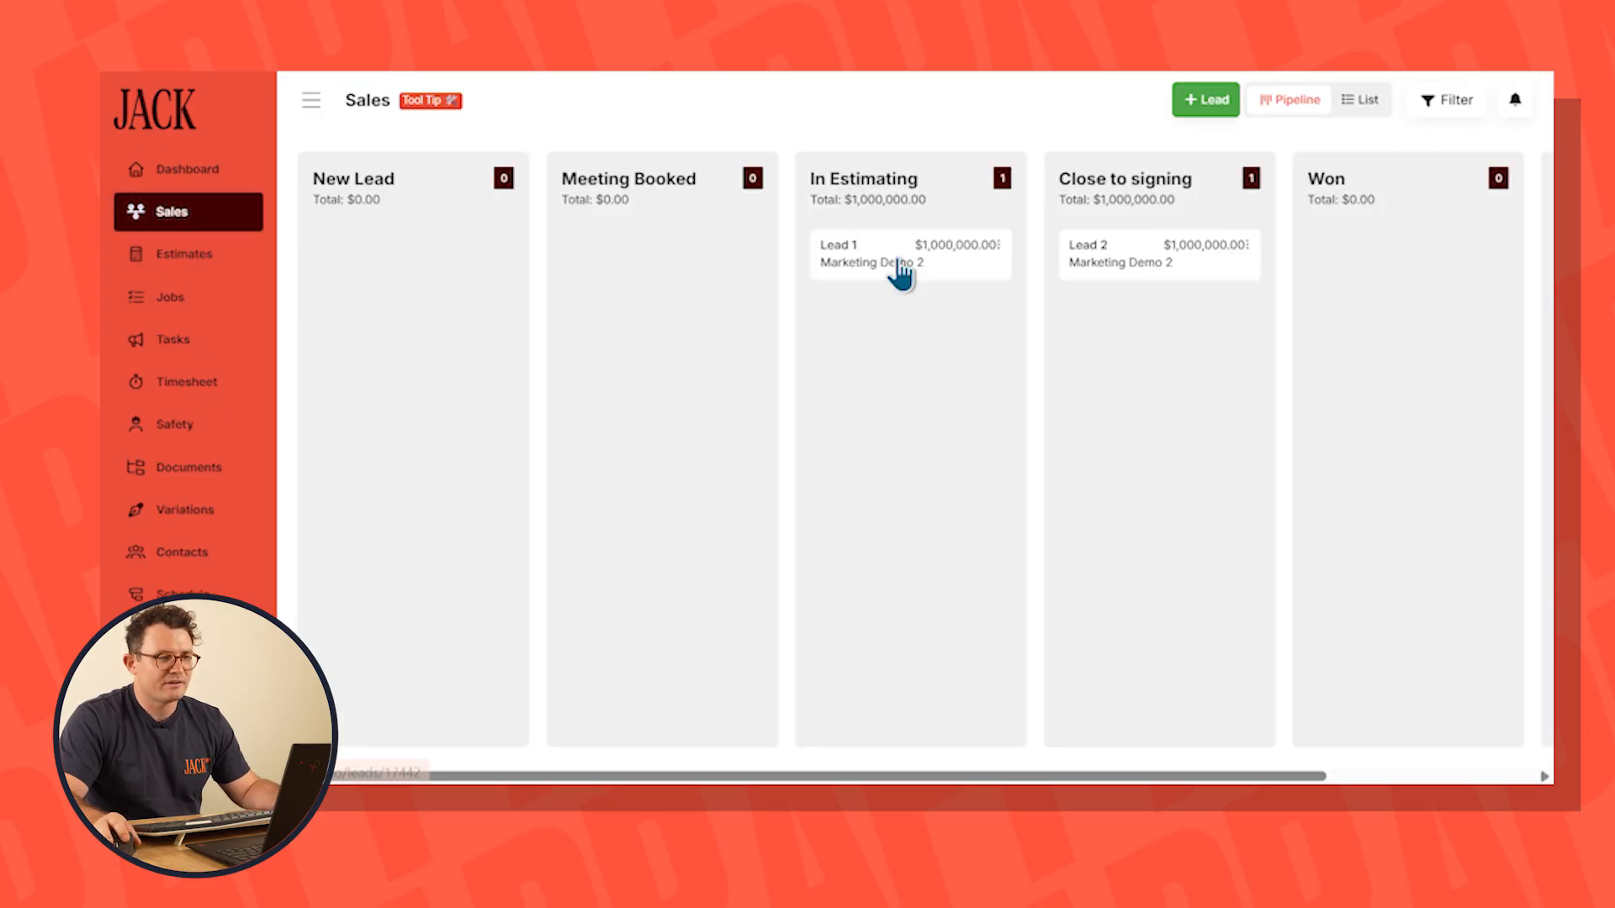
click(898, 271)
double_click(963, 525)
Check the target markup for weighted pipeline sales in the system's cashflow setup
scroll(202, 589, down, 3)
click(181, 612)
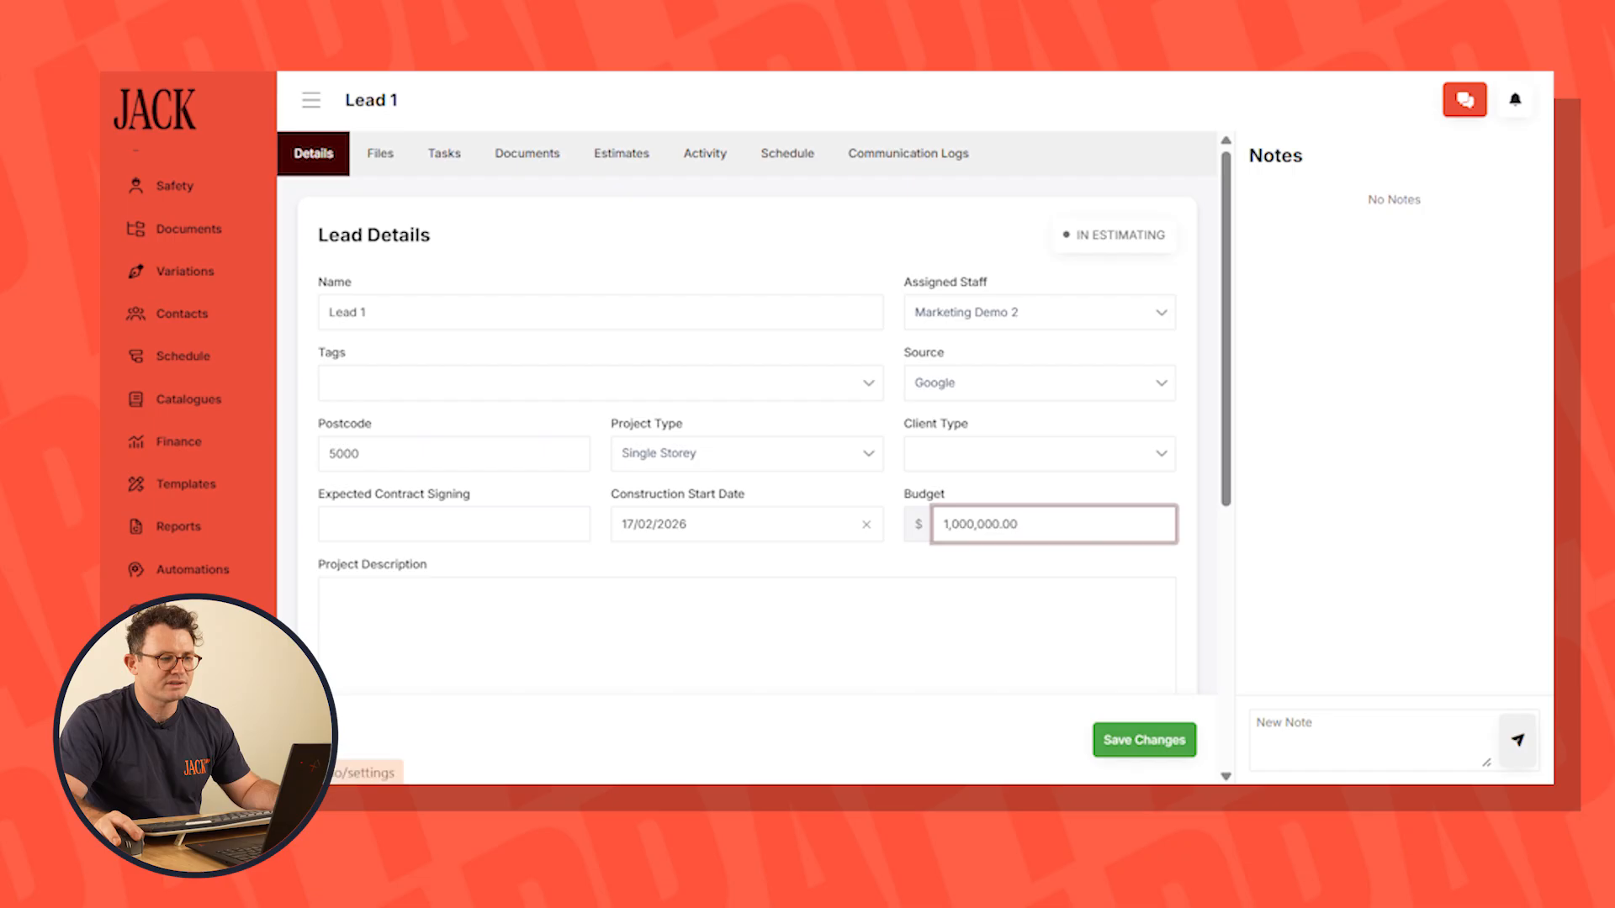
click(510, 376)
scroll(665, 539, down, 2)
double_click(634, 504)
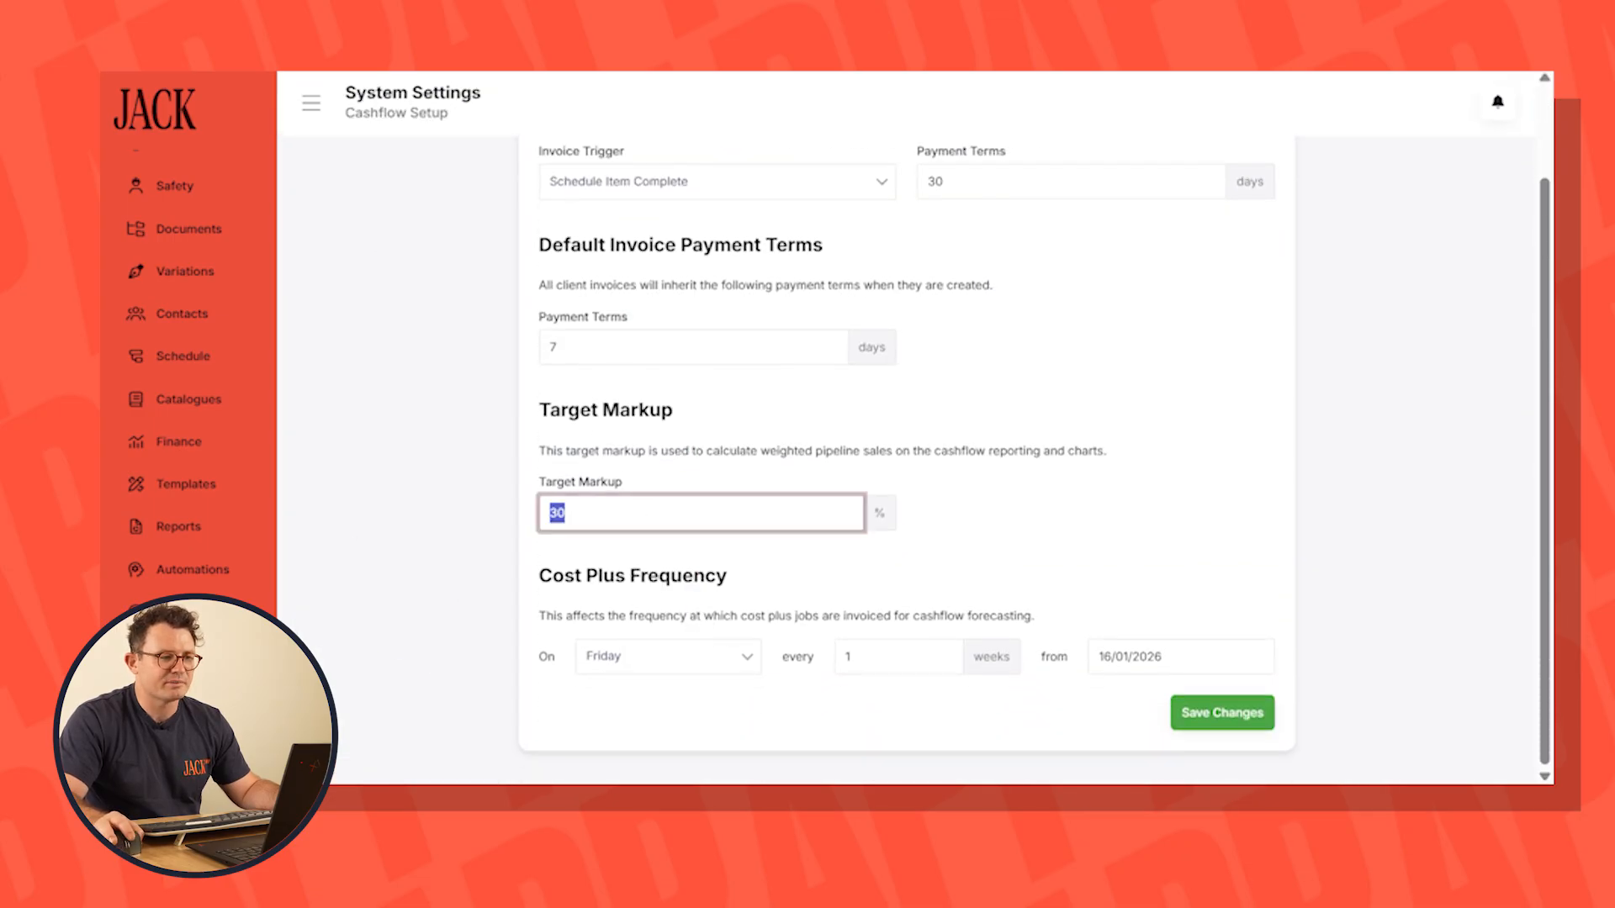
Open the project types in the data setup settings and examine the Single Storey standard duration
click(165, 612)
click(463, 313)
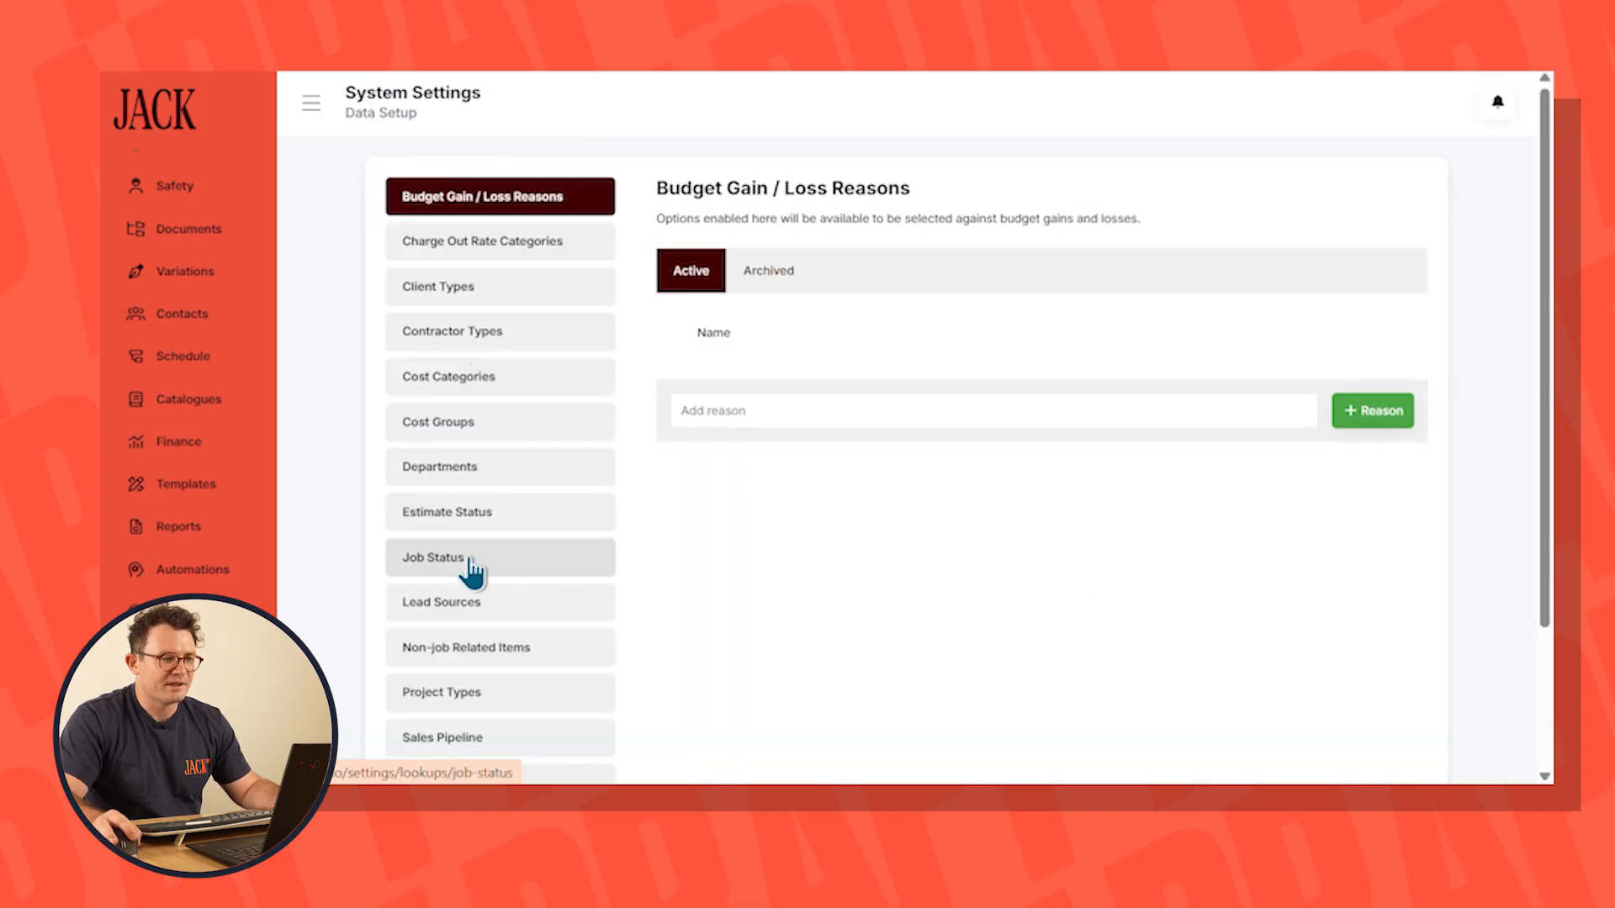
click(459, 691)
drag(1108, 326, 1234, 328)
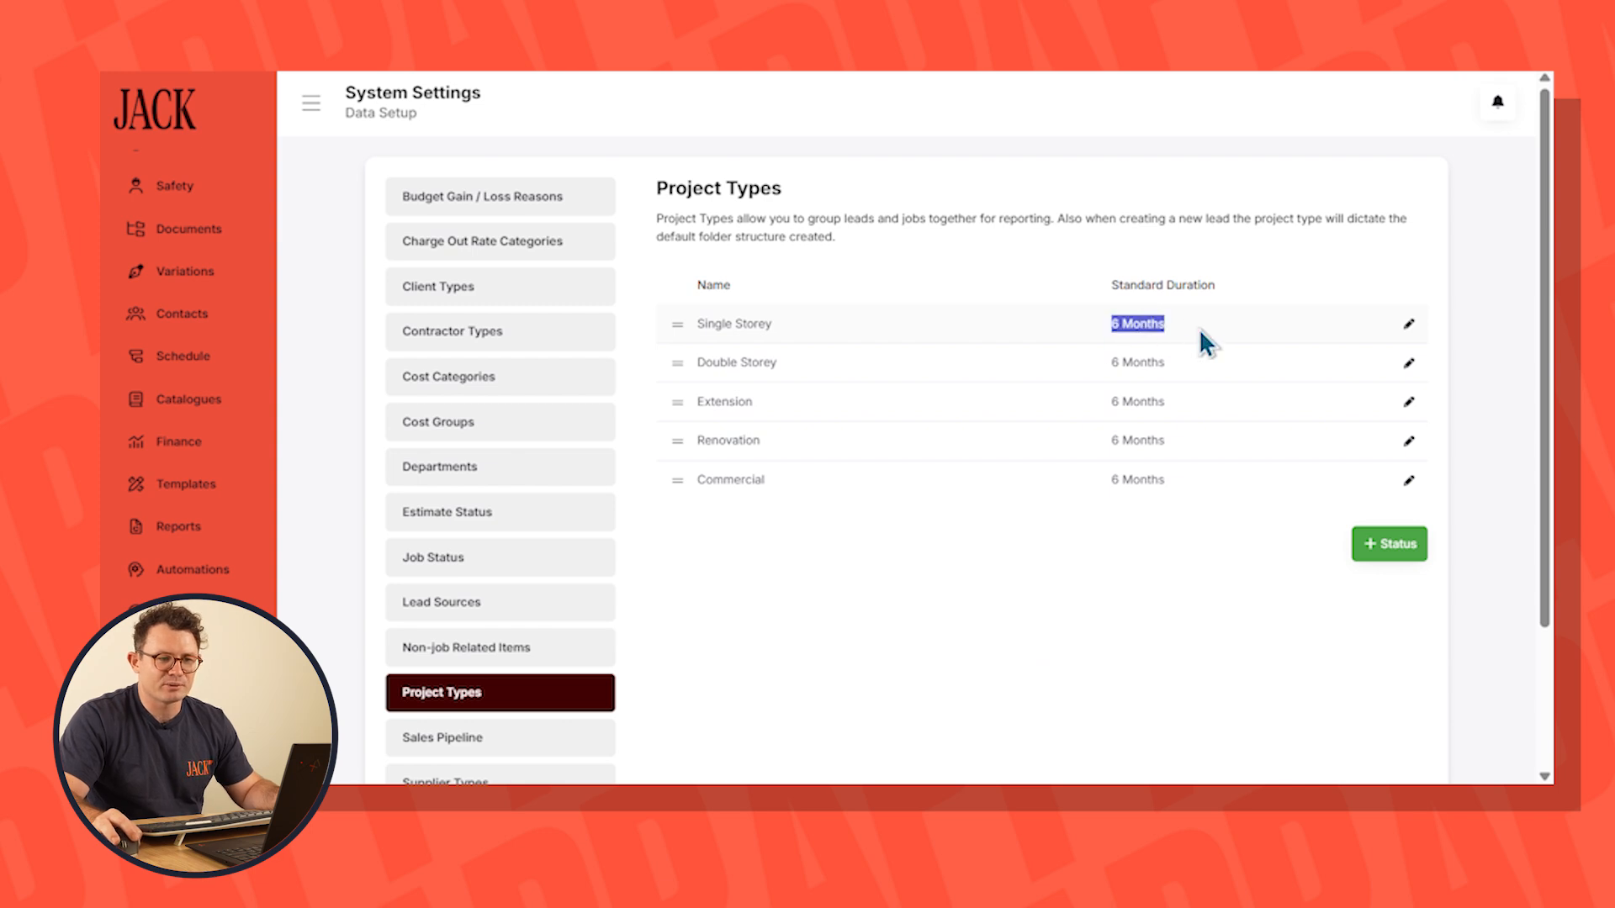
click(1110, 606)
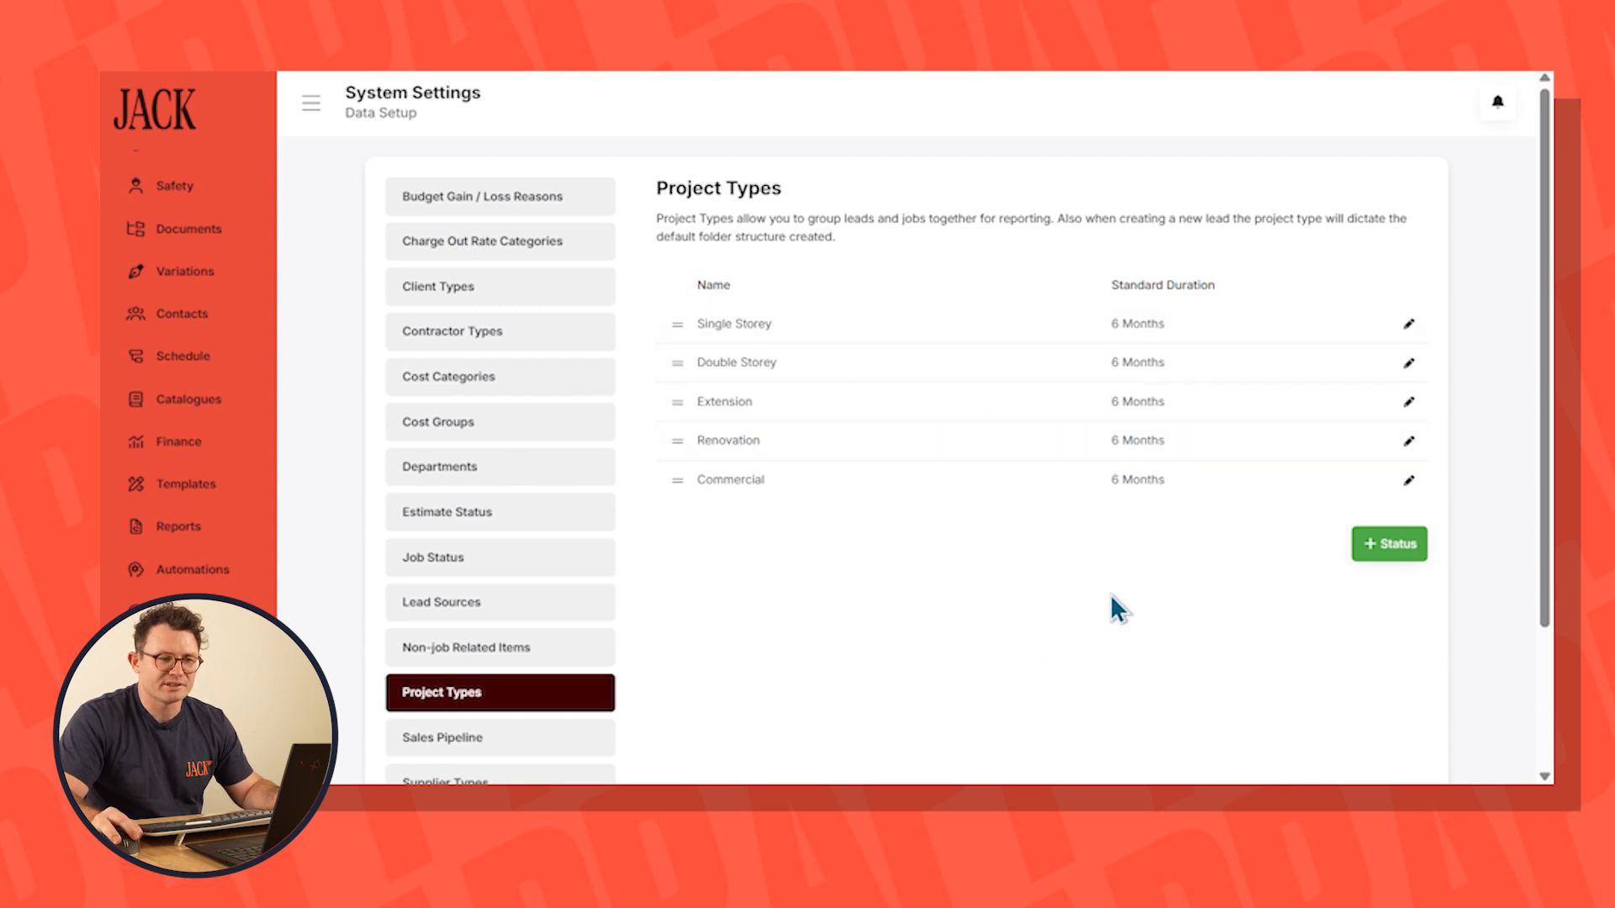
Set the standard duration of the Single Storey project type to 8 months and save it
click(1409, 324)
click(1177, 248)
key(BackSpace)
text(8)
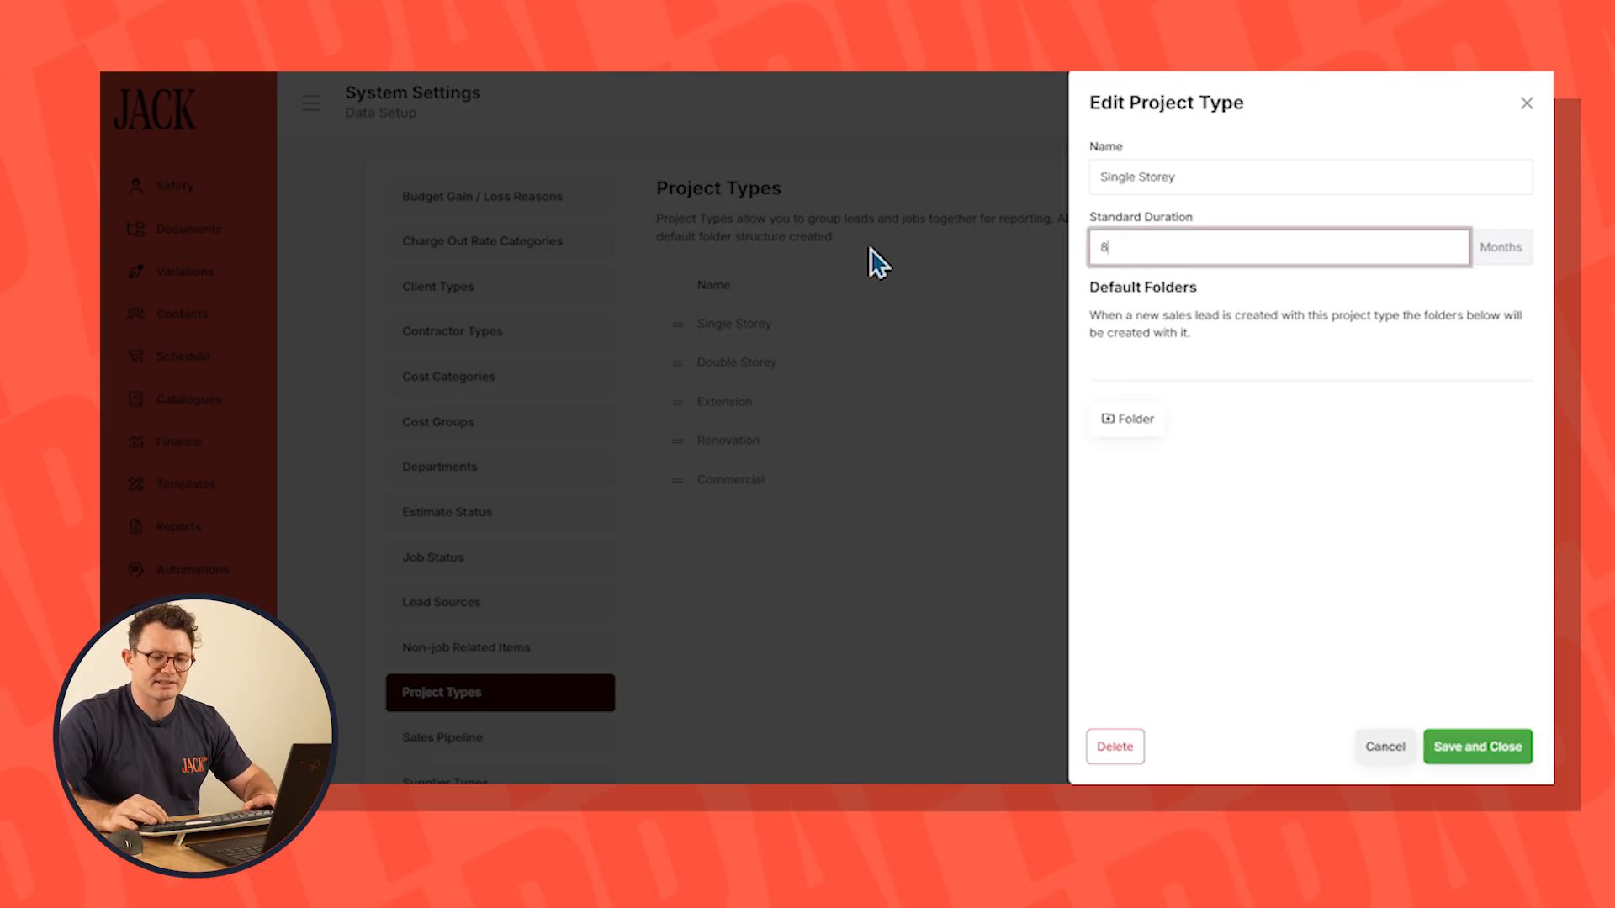
click(1478, 747)
Set the standard duration of the Double Storey project type to 9 months and save it
click(1409, 364)
click(1179, 246)
key(BackSpace)
text(9)
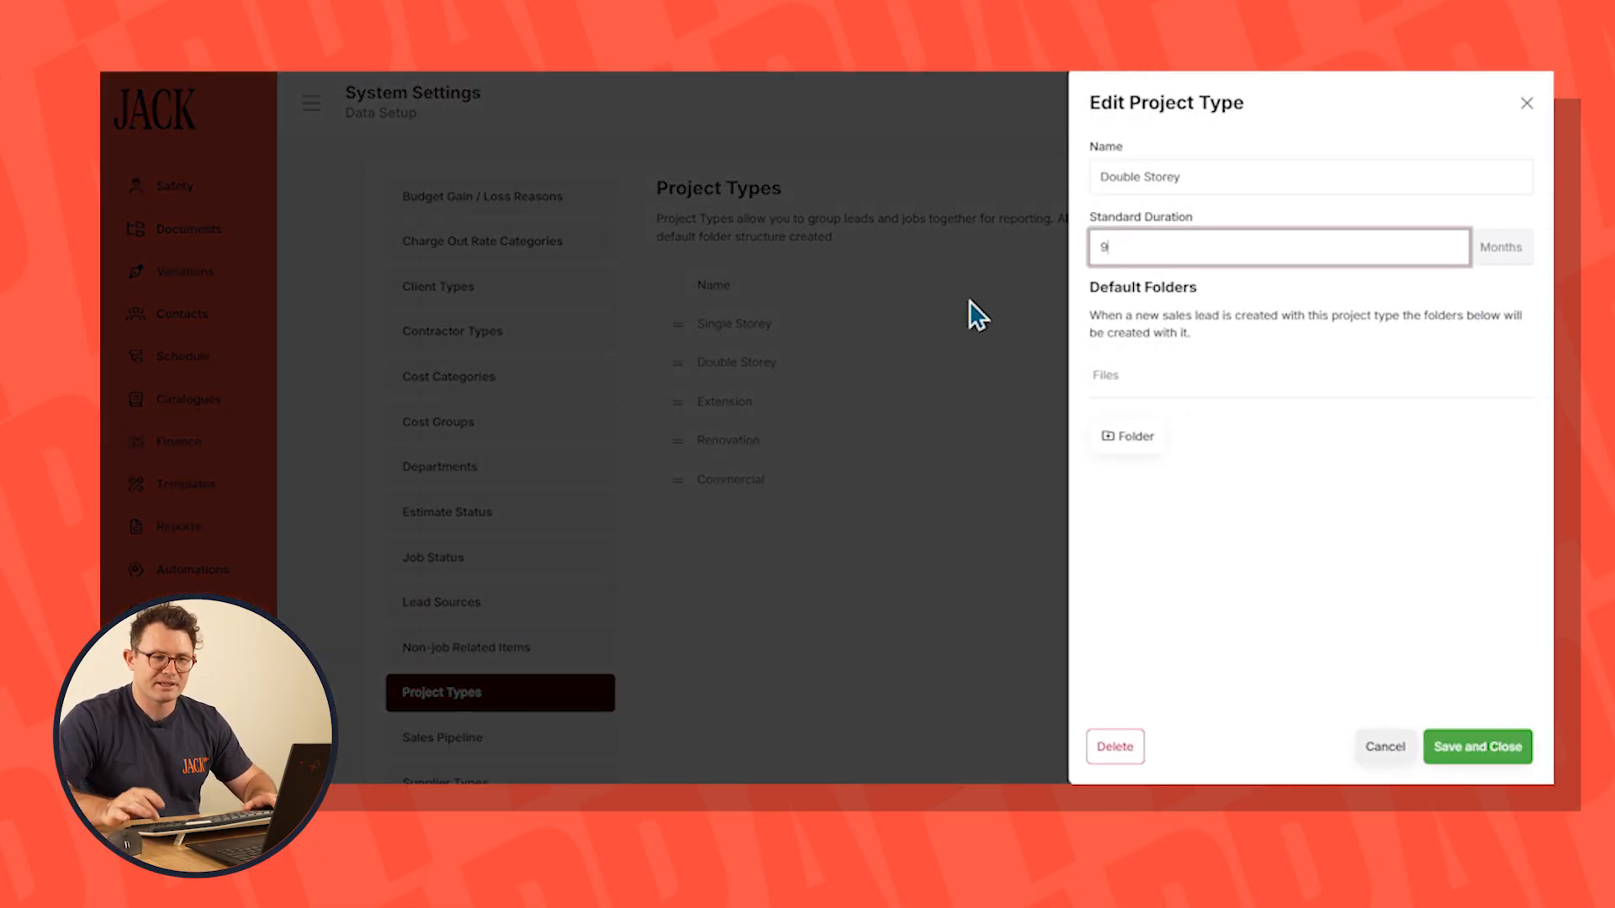
click(1466, 746)
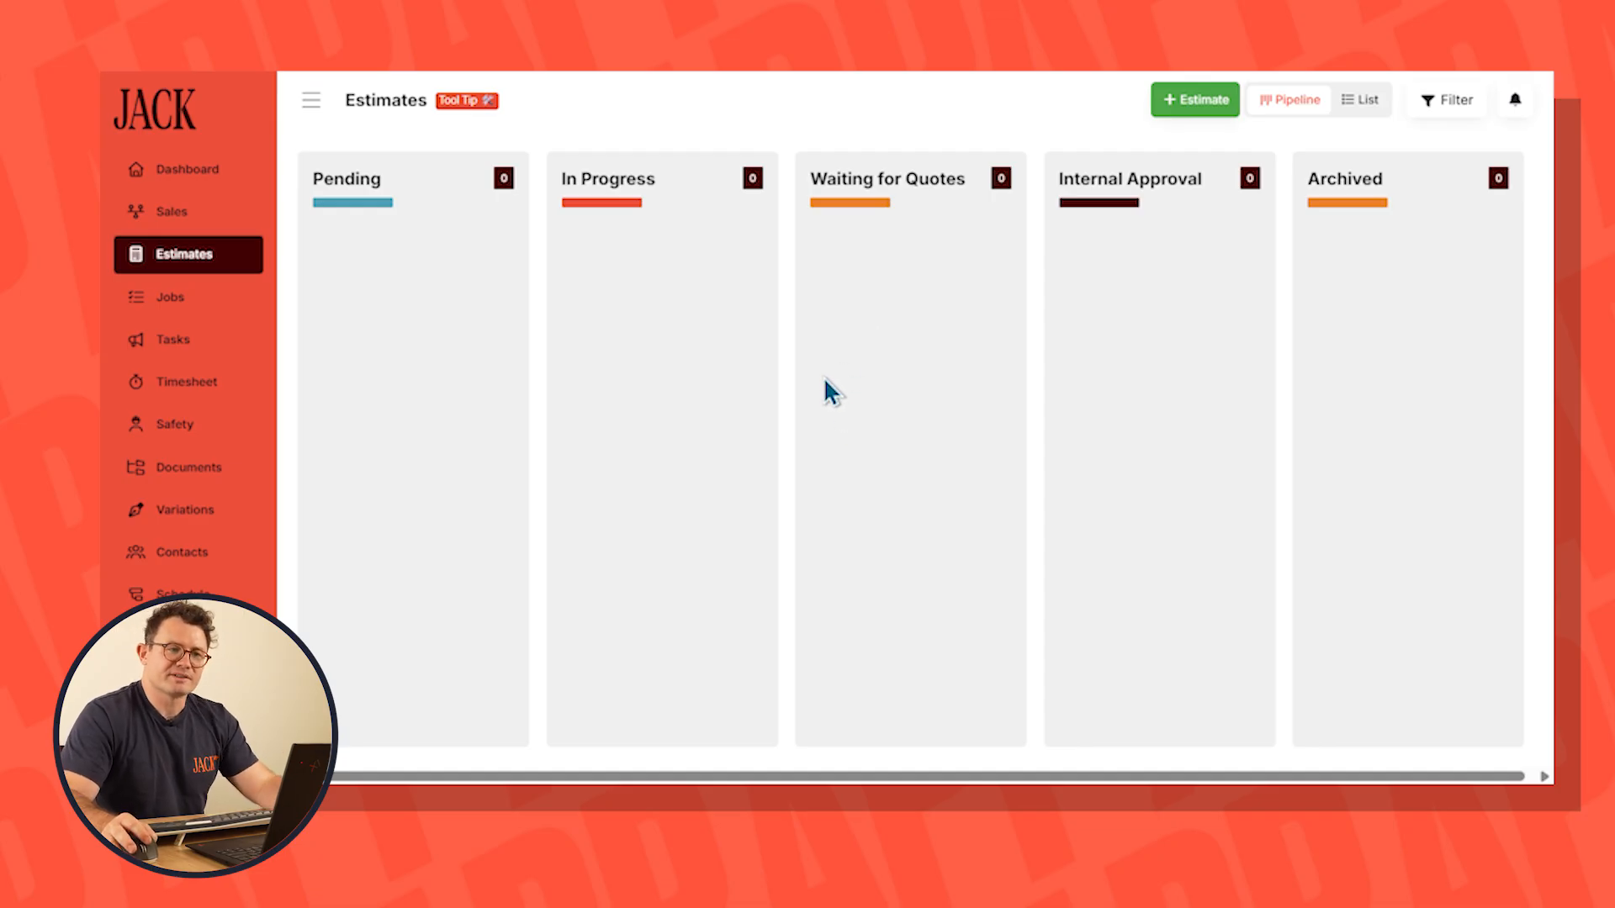
Create a Single Storey estimate named Estimate 2 for Lead 2 from the Cashflow estimate template
click(1186, 100)
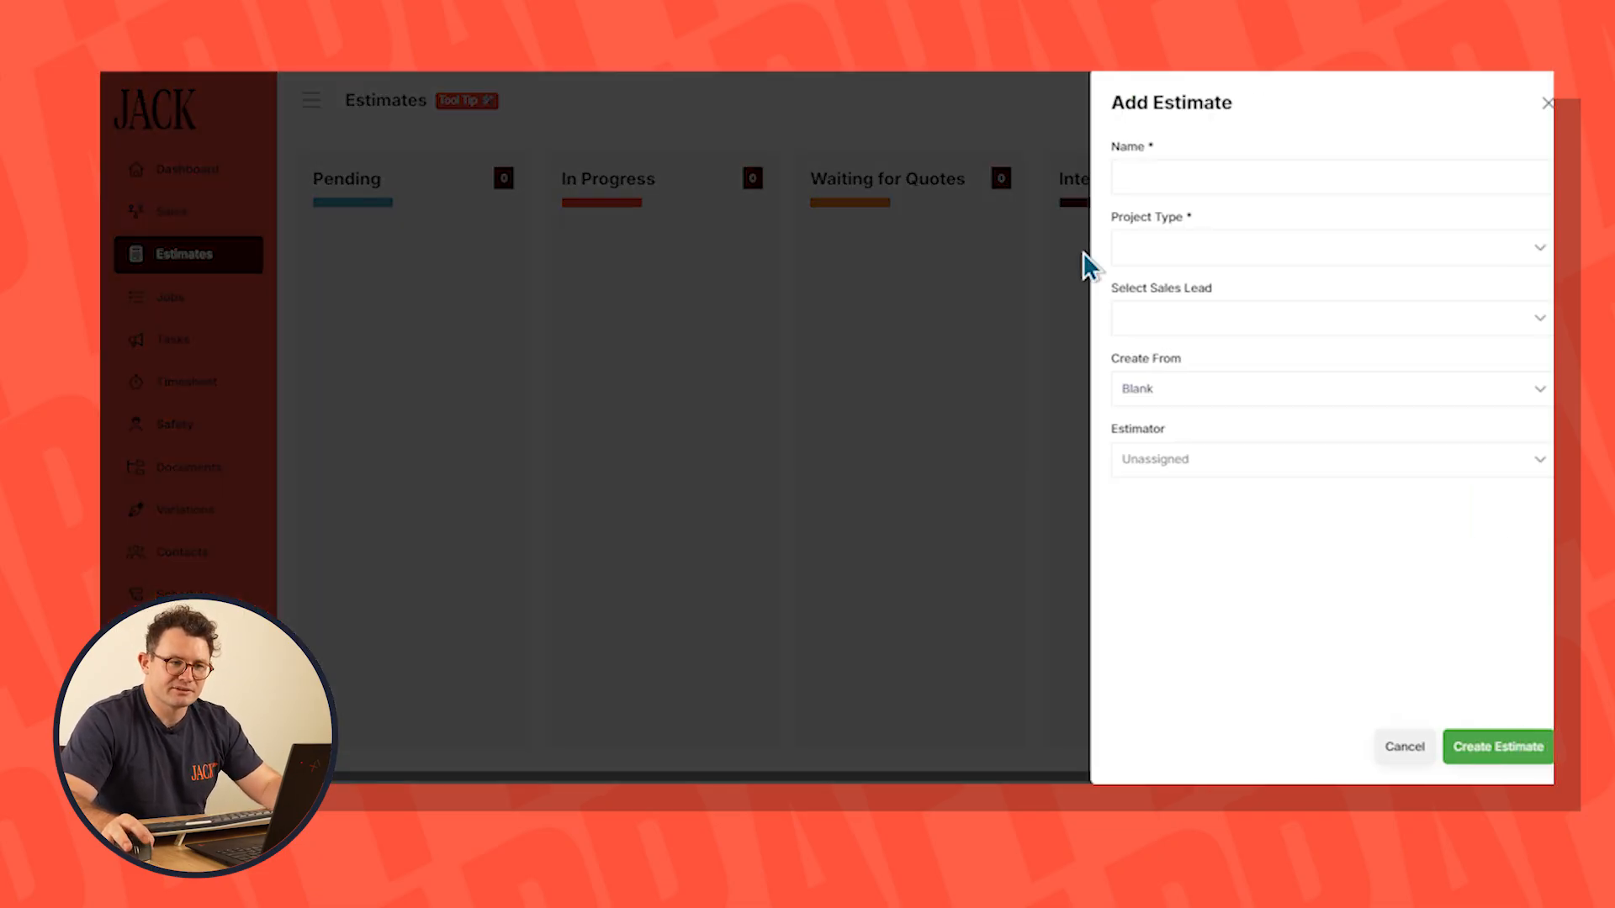
click(1164, 175)
text(E)
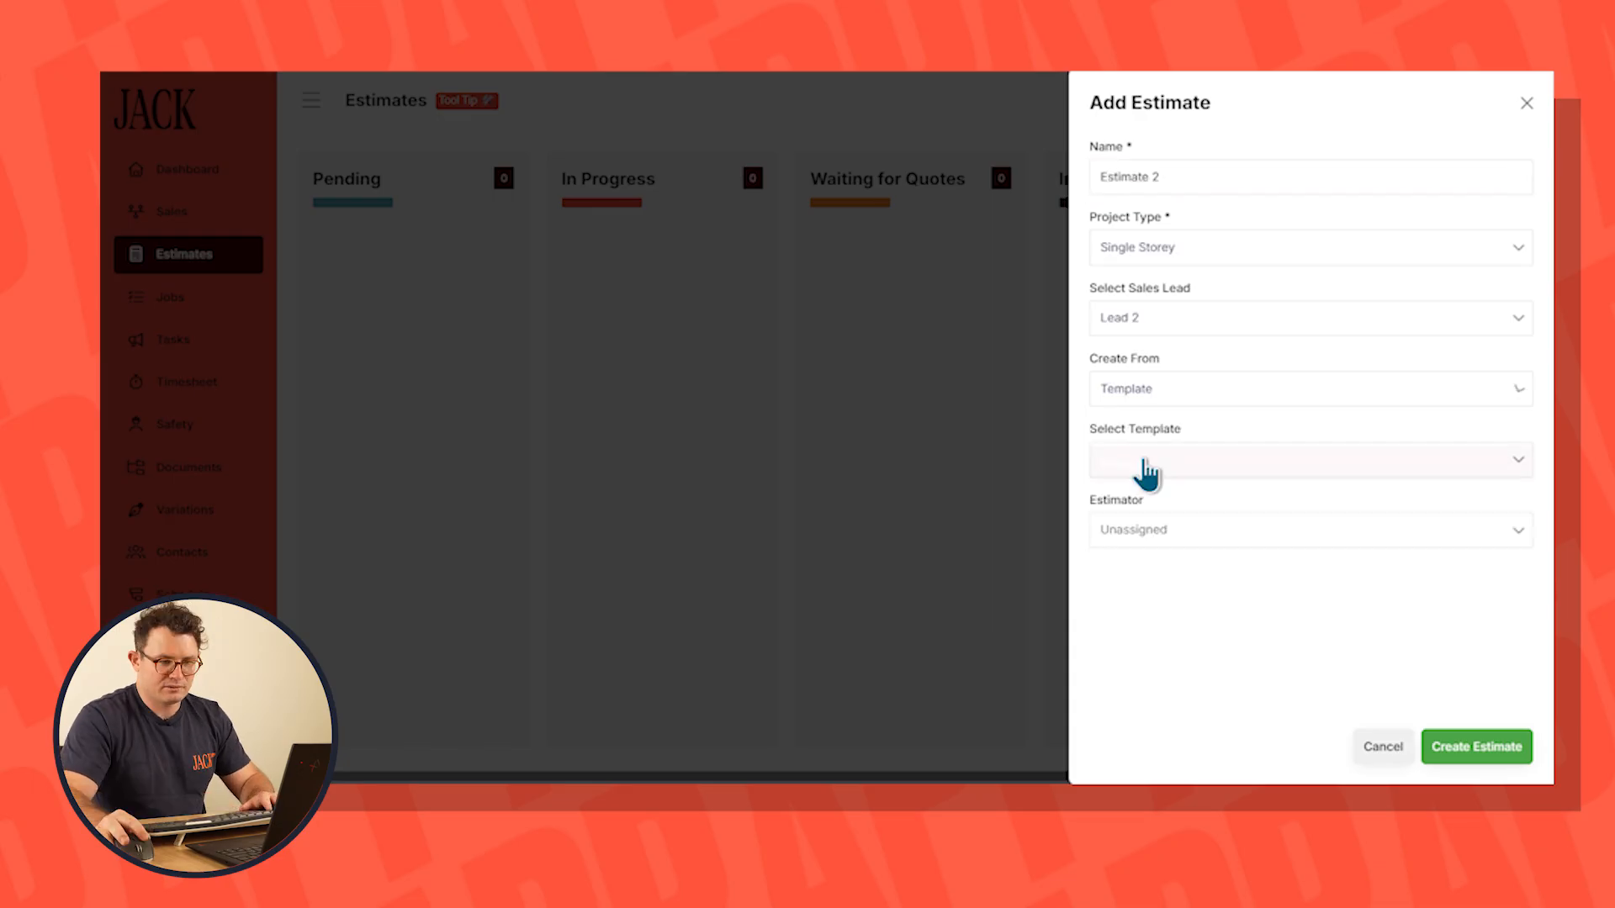
click(1139, 461)
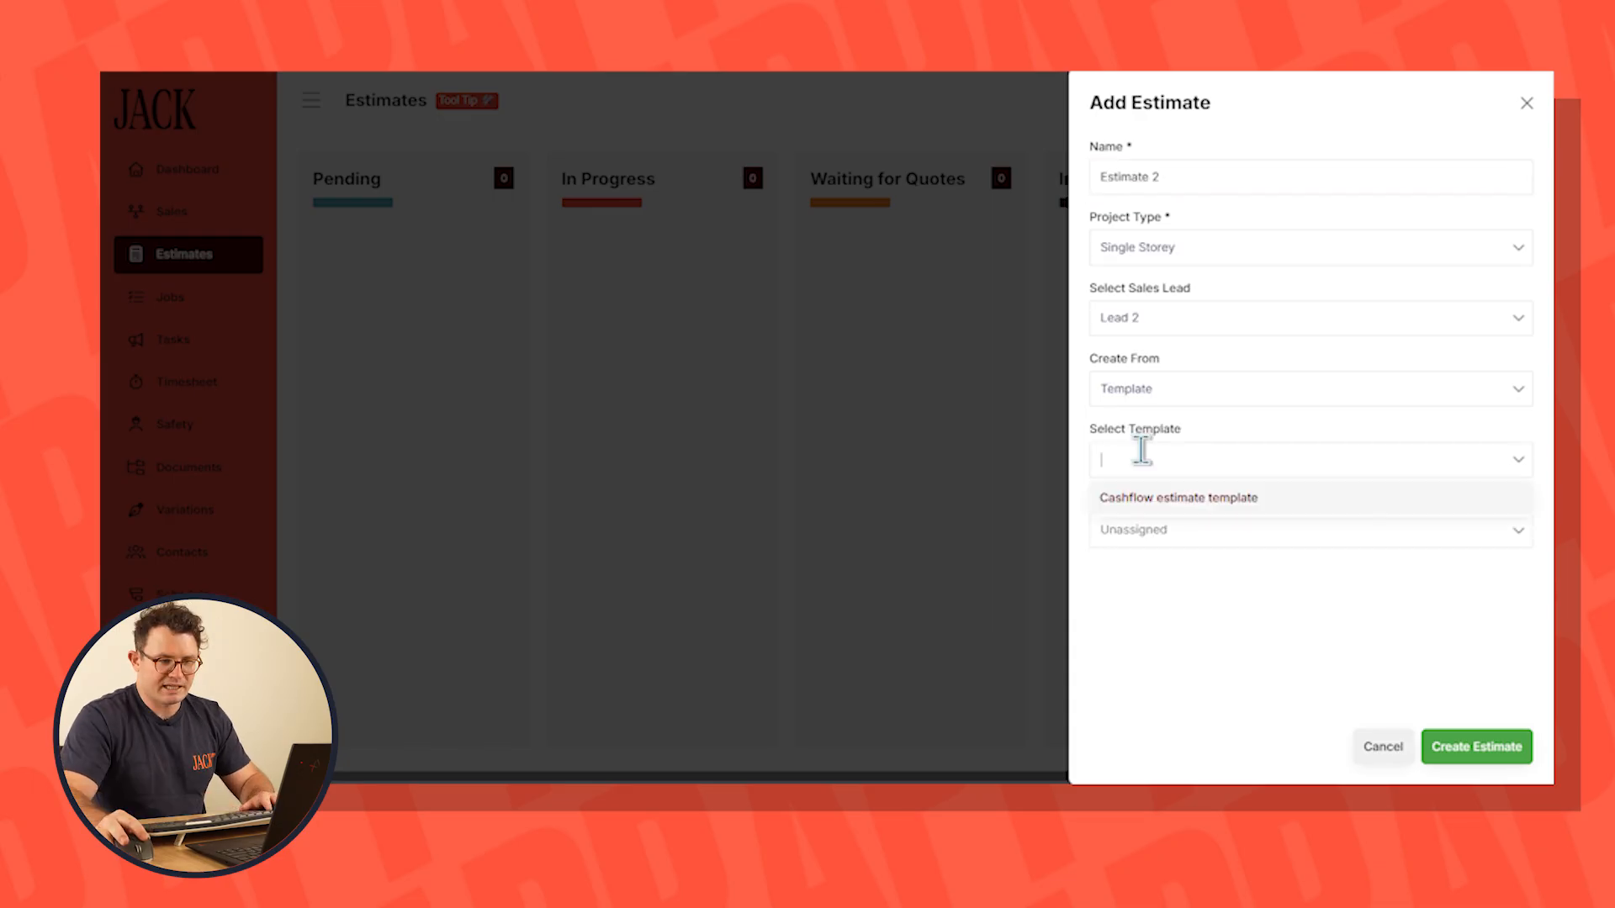
click(1164, 516)
click(1452, 728)
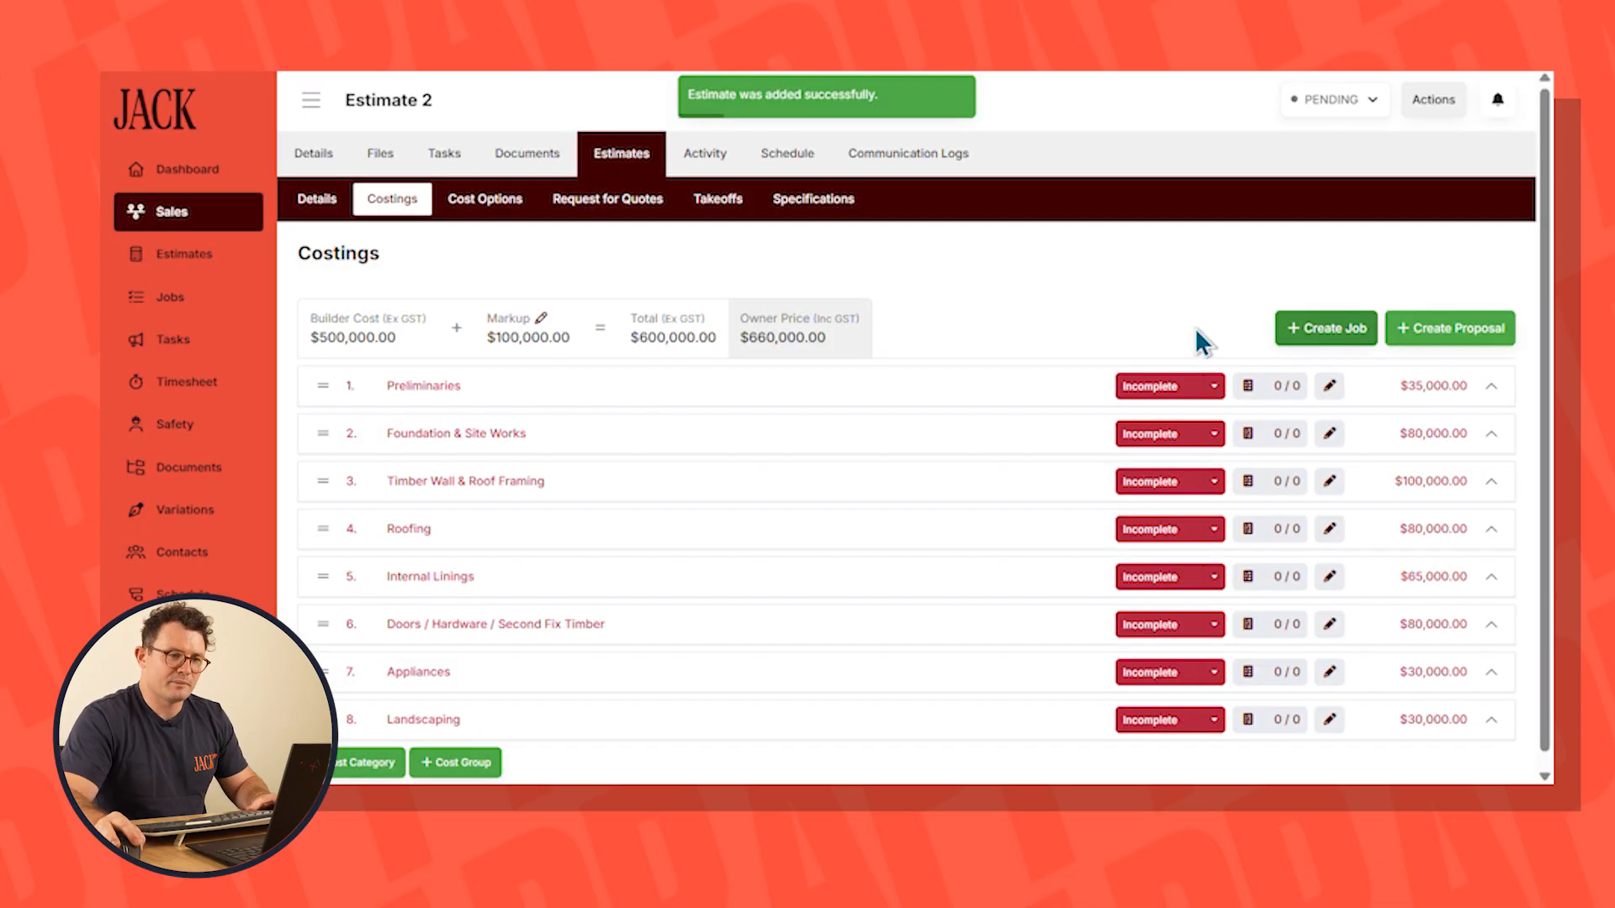
Convert Estimate 2 to a Fixed Price job using the Cashflow - Single Storey job template
click(1338, 328)
click(1165, 208)
click(1181, 248)
click(1150, 278)
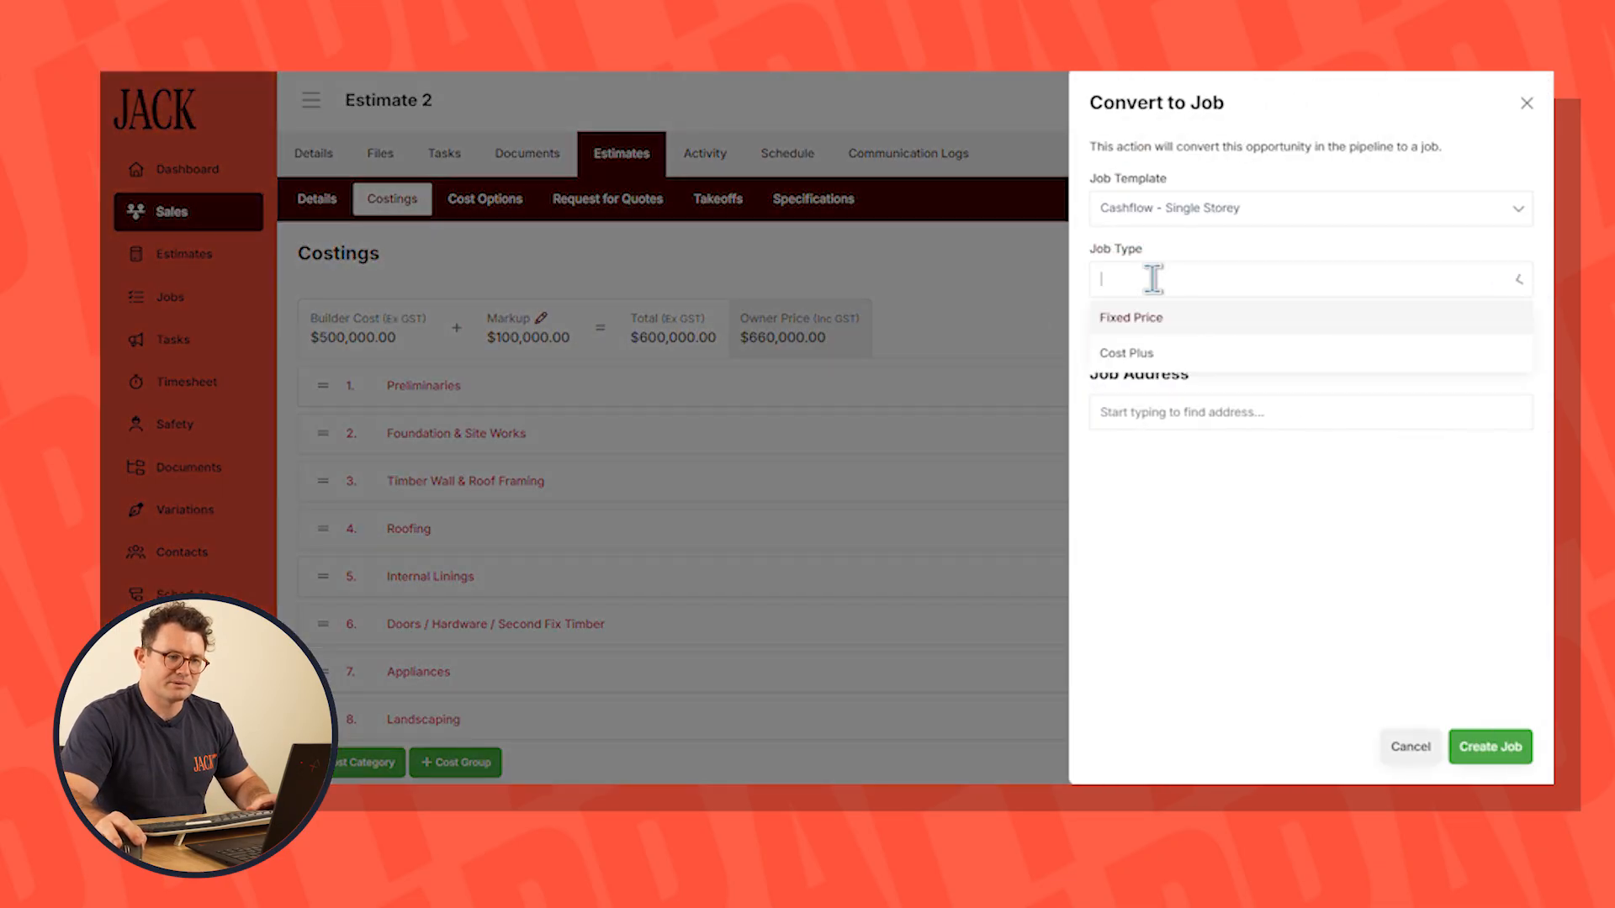
click(1162, 315)
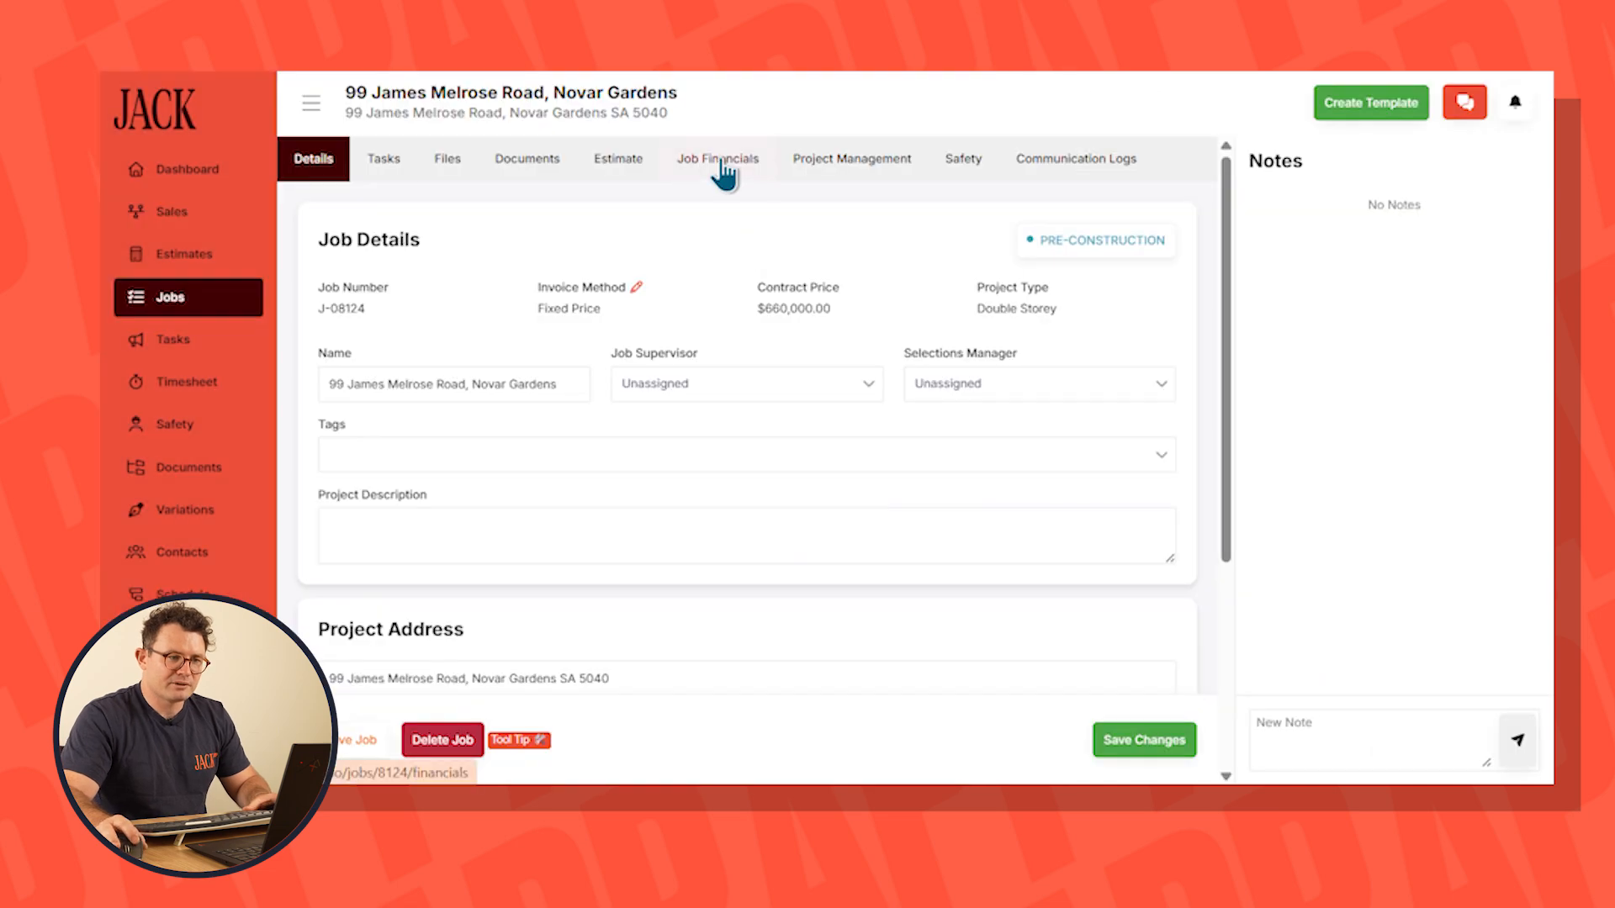
Review the new job's predicted cashflow and scheduled client invoices, and open its cashflow setup
click(722, 168)
click(1137, 212)
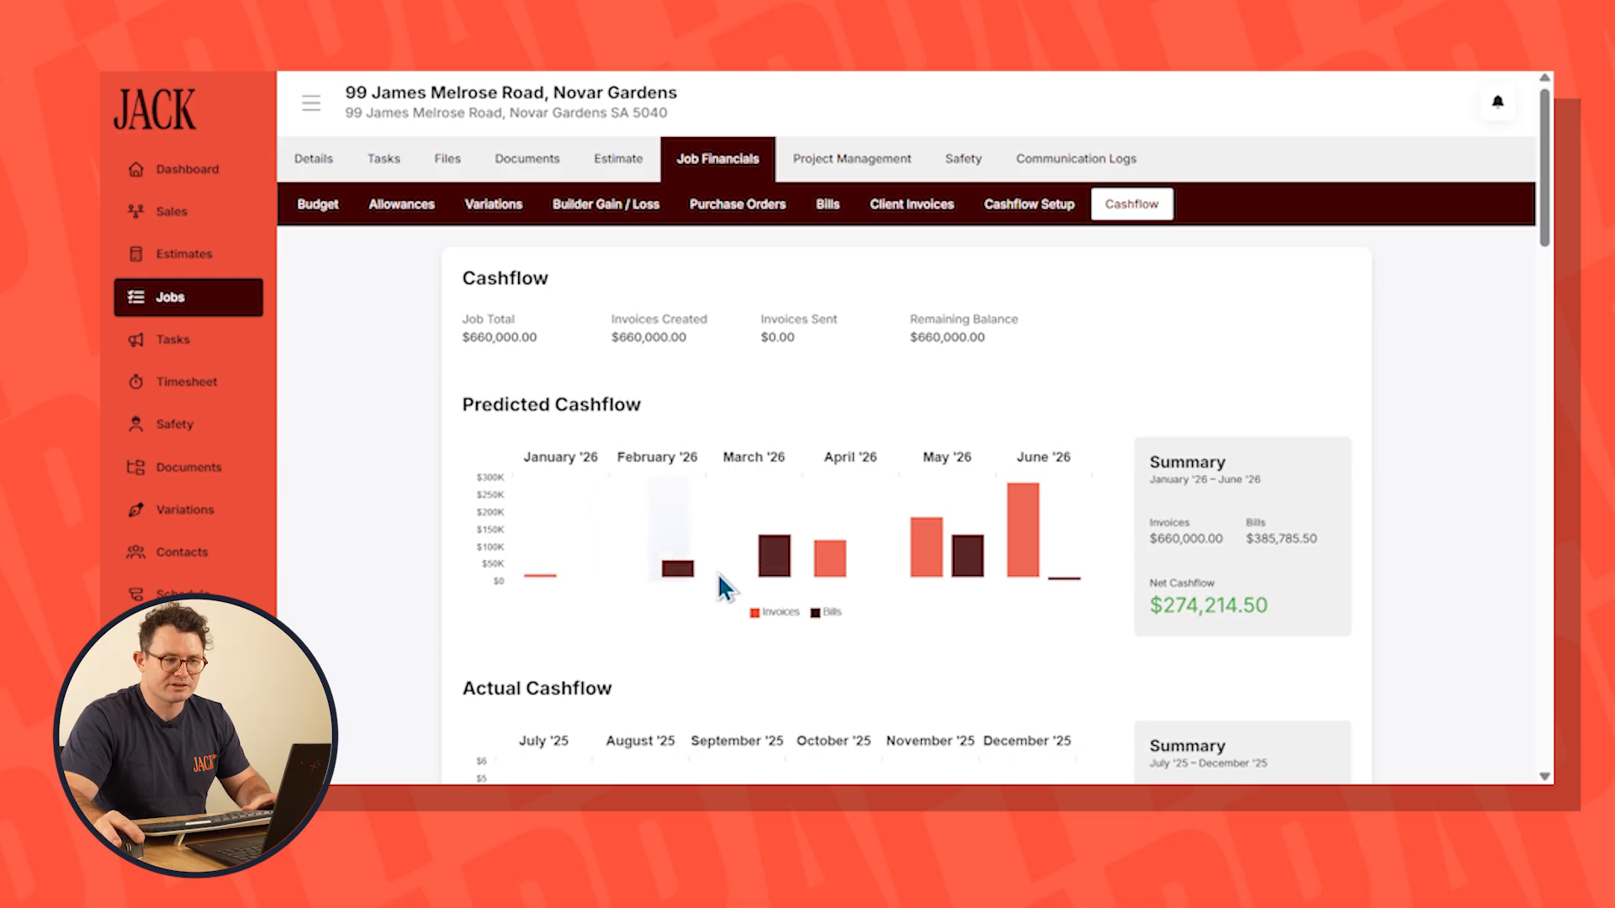
click(917, 210)
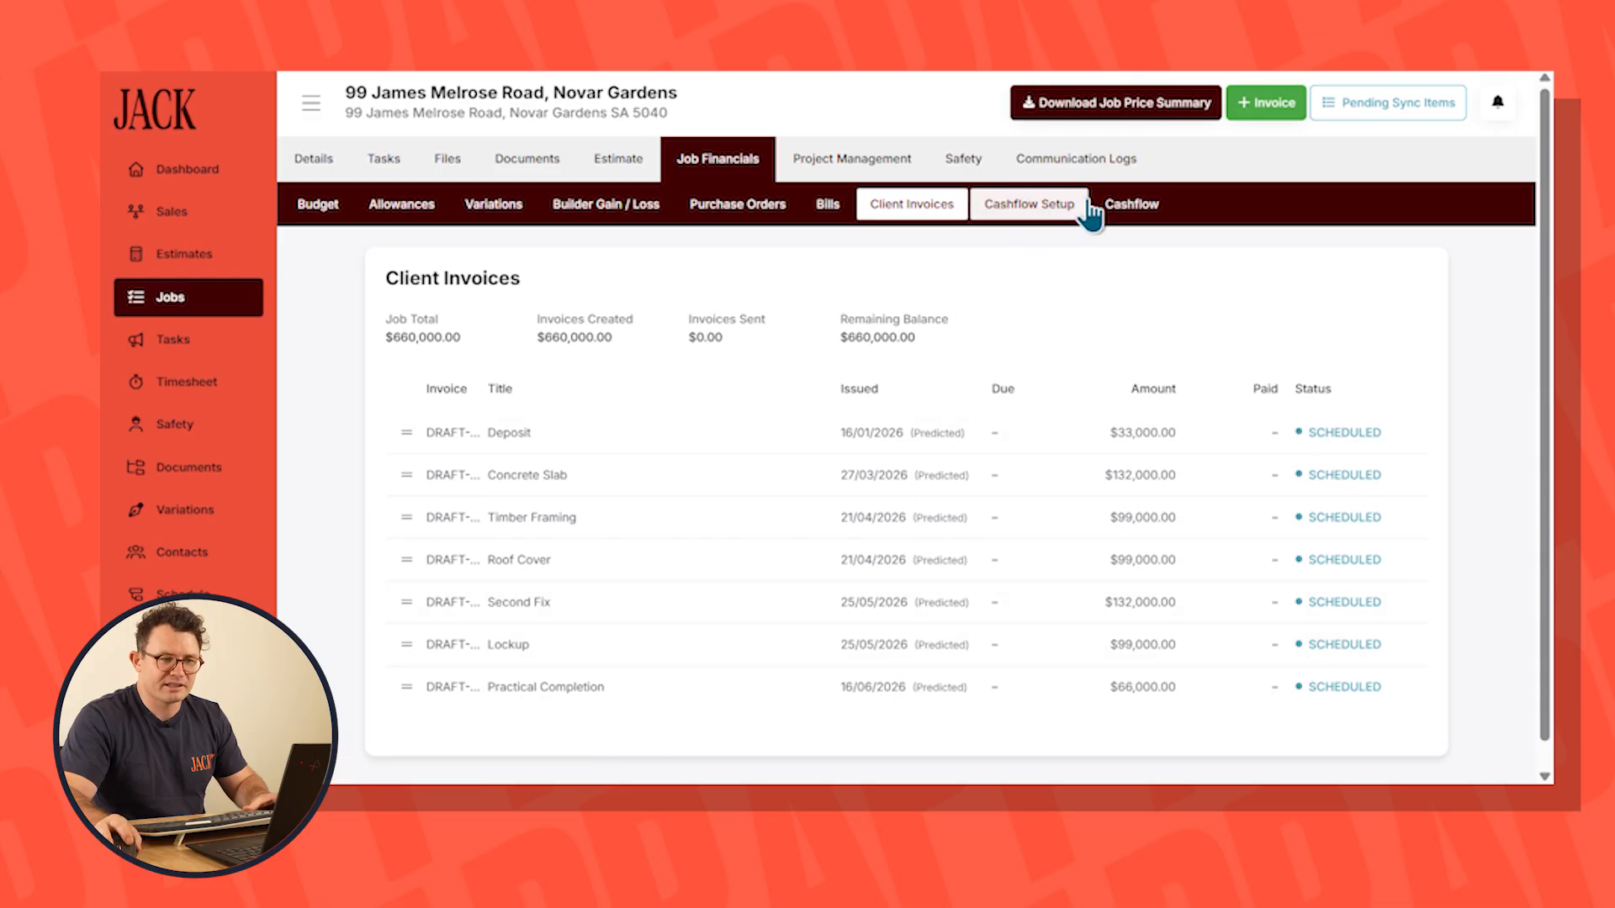
click(1033, 221)
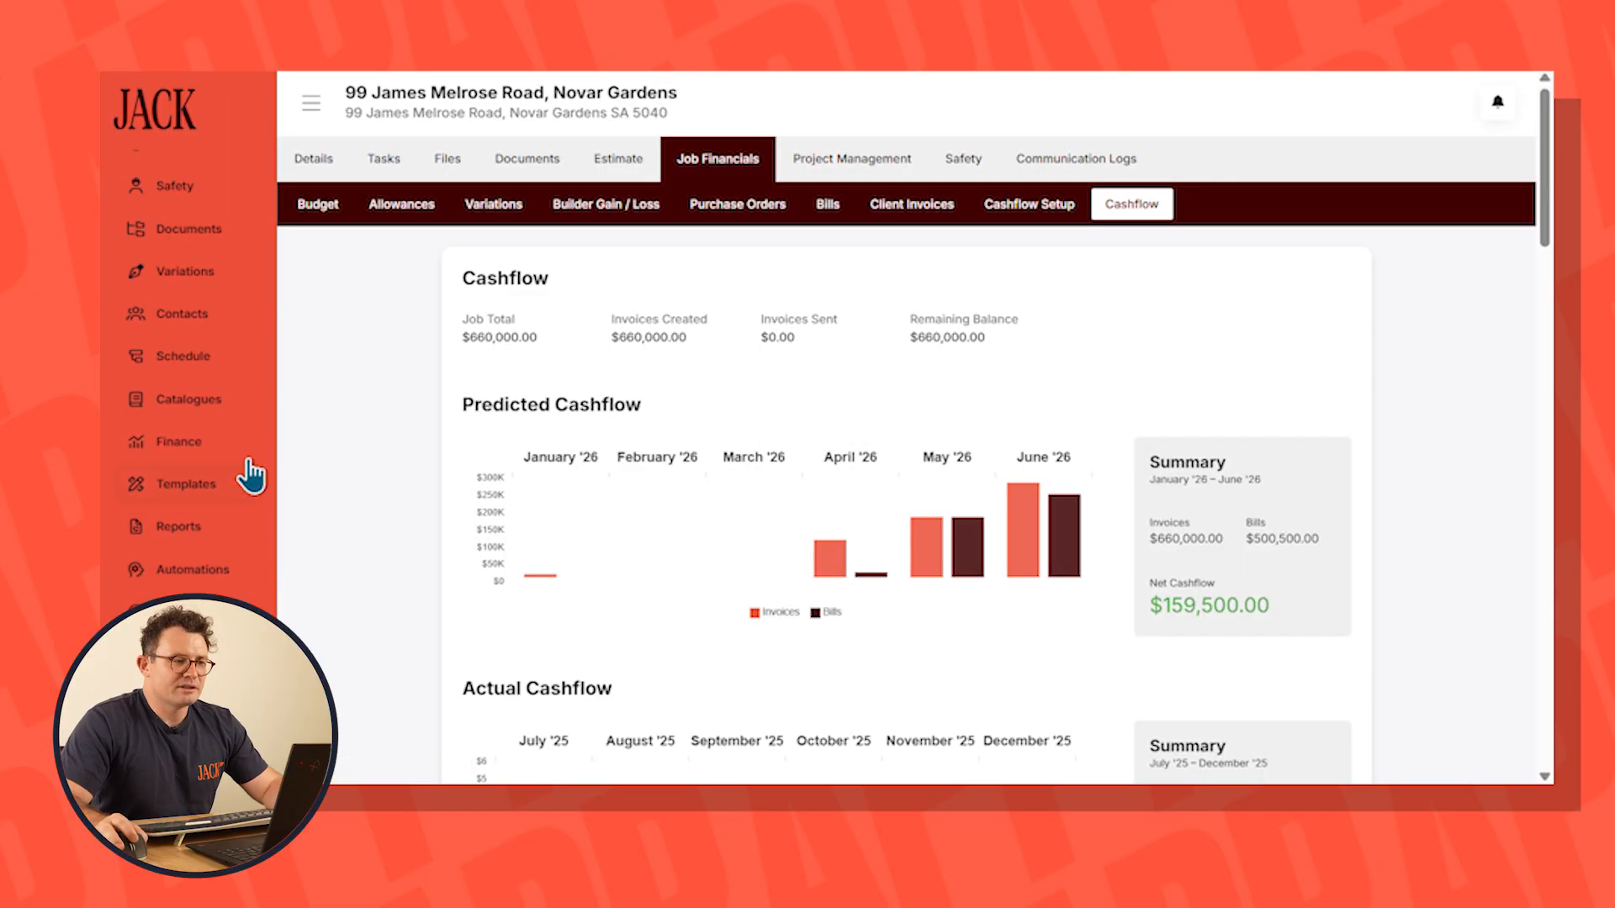
Examine the company cash forecast with the new job, switching weighted pipeline sales on and off again
click(196, 454)
click(497, 164)
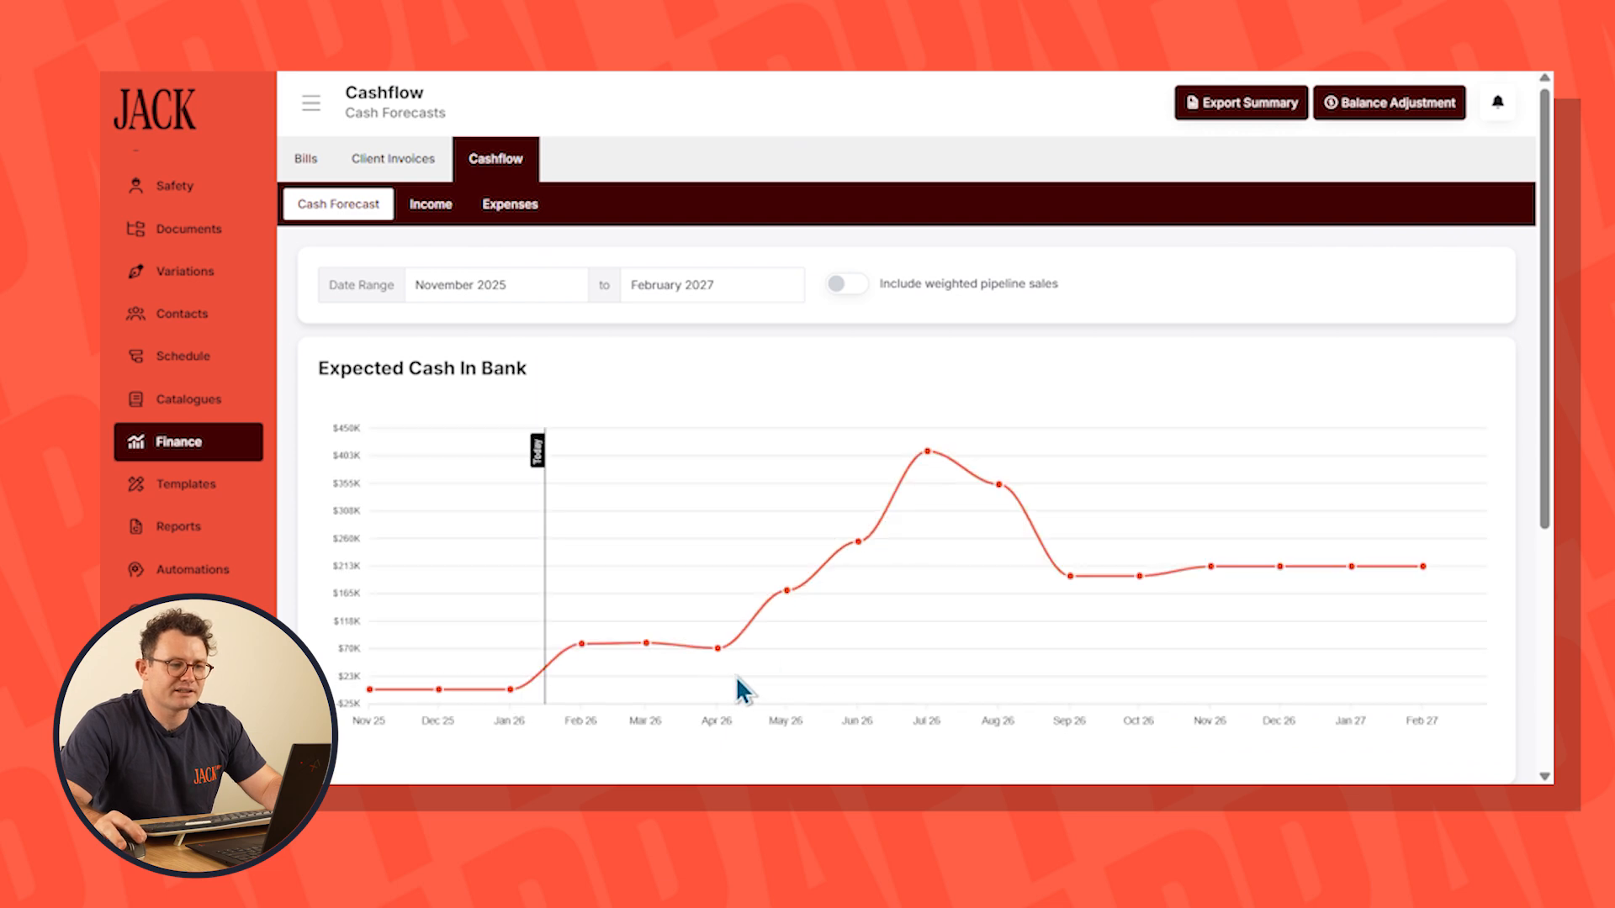
mouse_move(934, 449)
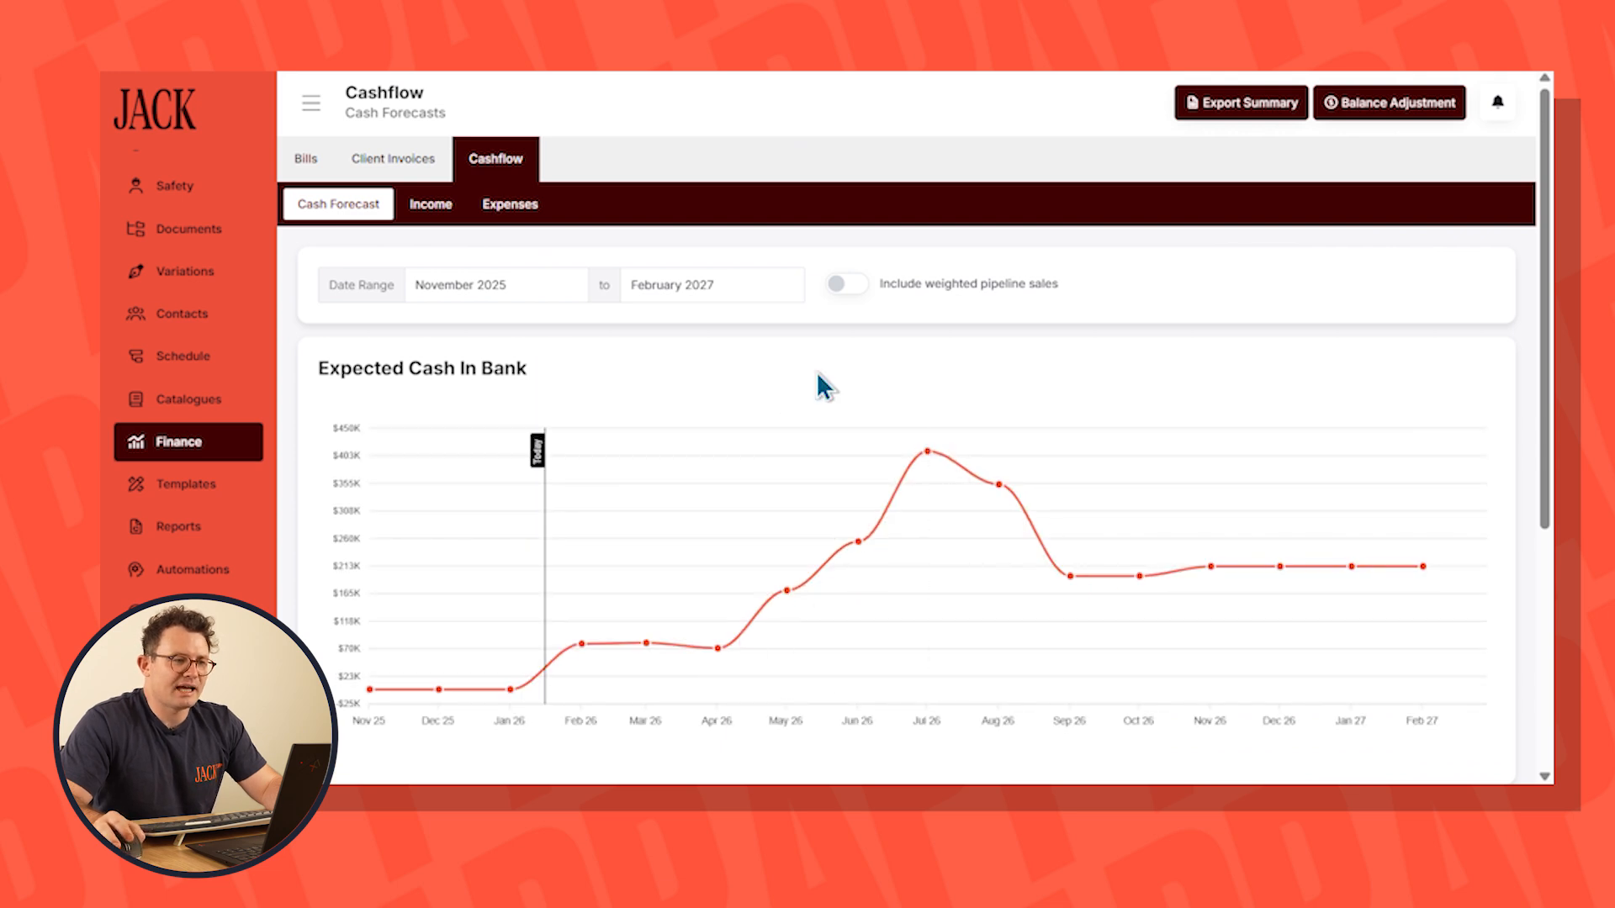
click(848, 284)
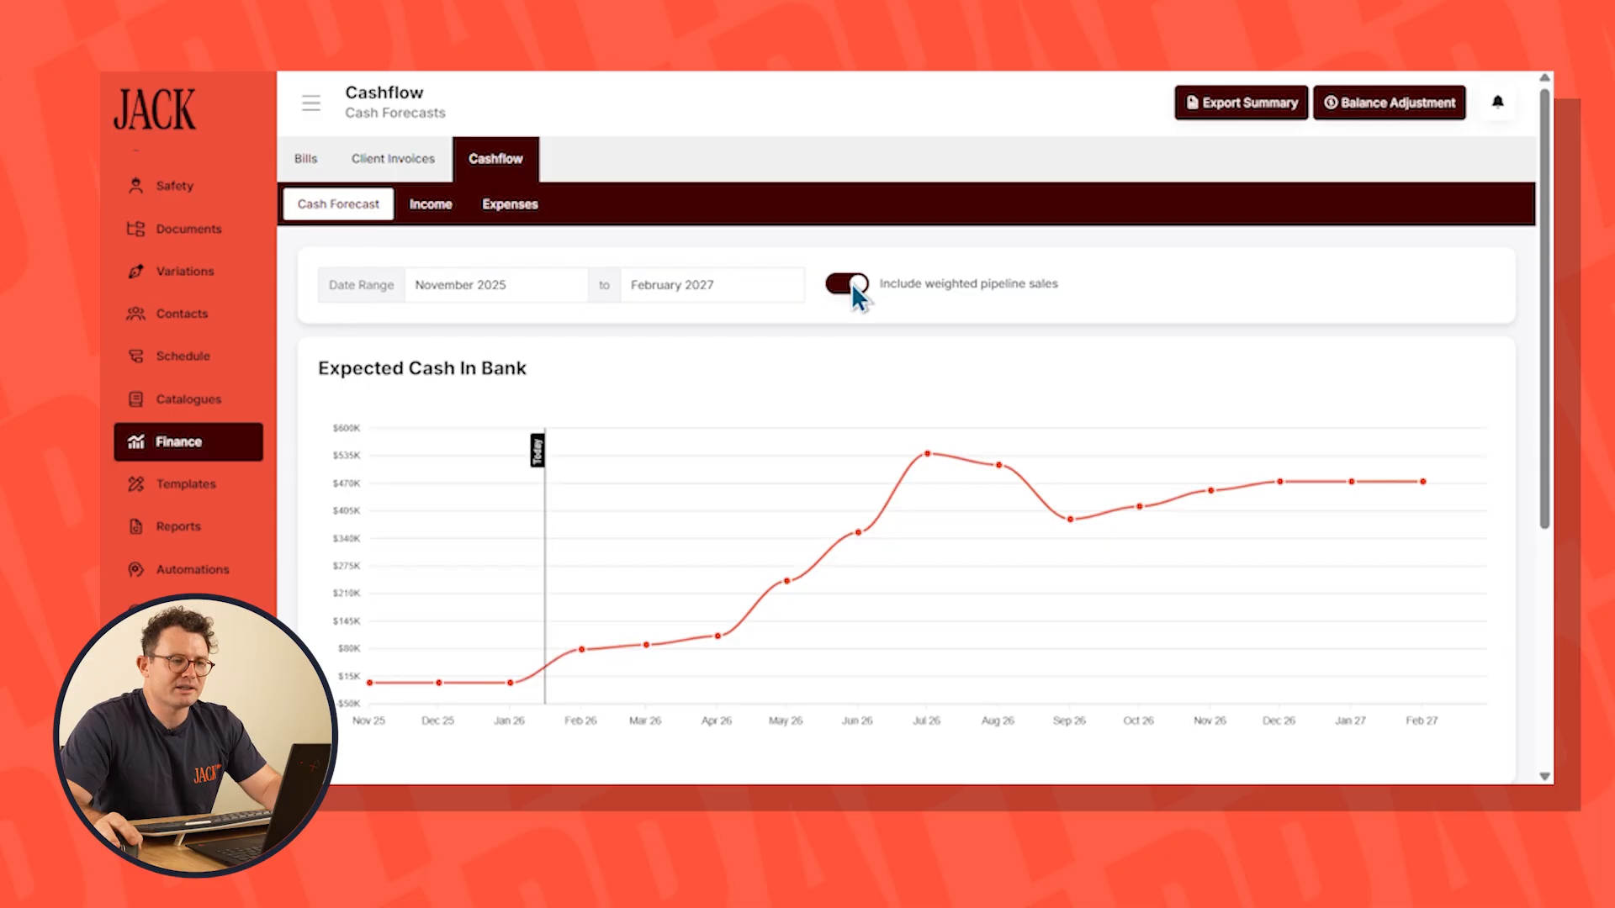
click(850, 284)
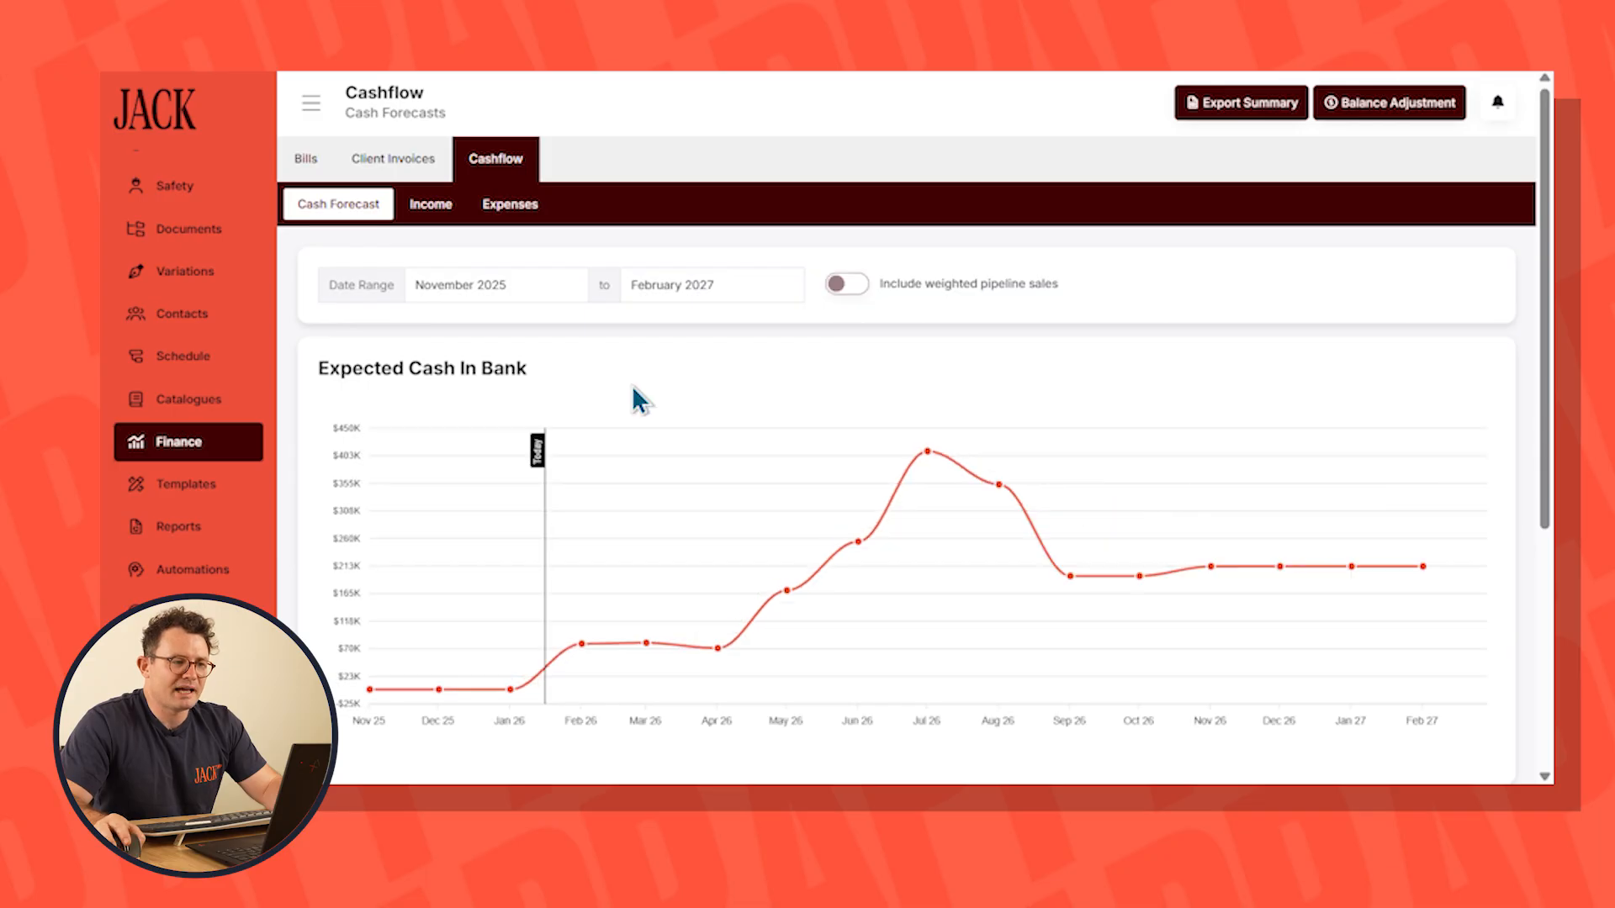
Begin an other-income entry in the company cashflow named Rent Warehouse, starting from 01/2026
click(433, 209)
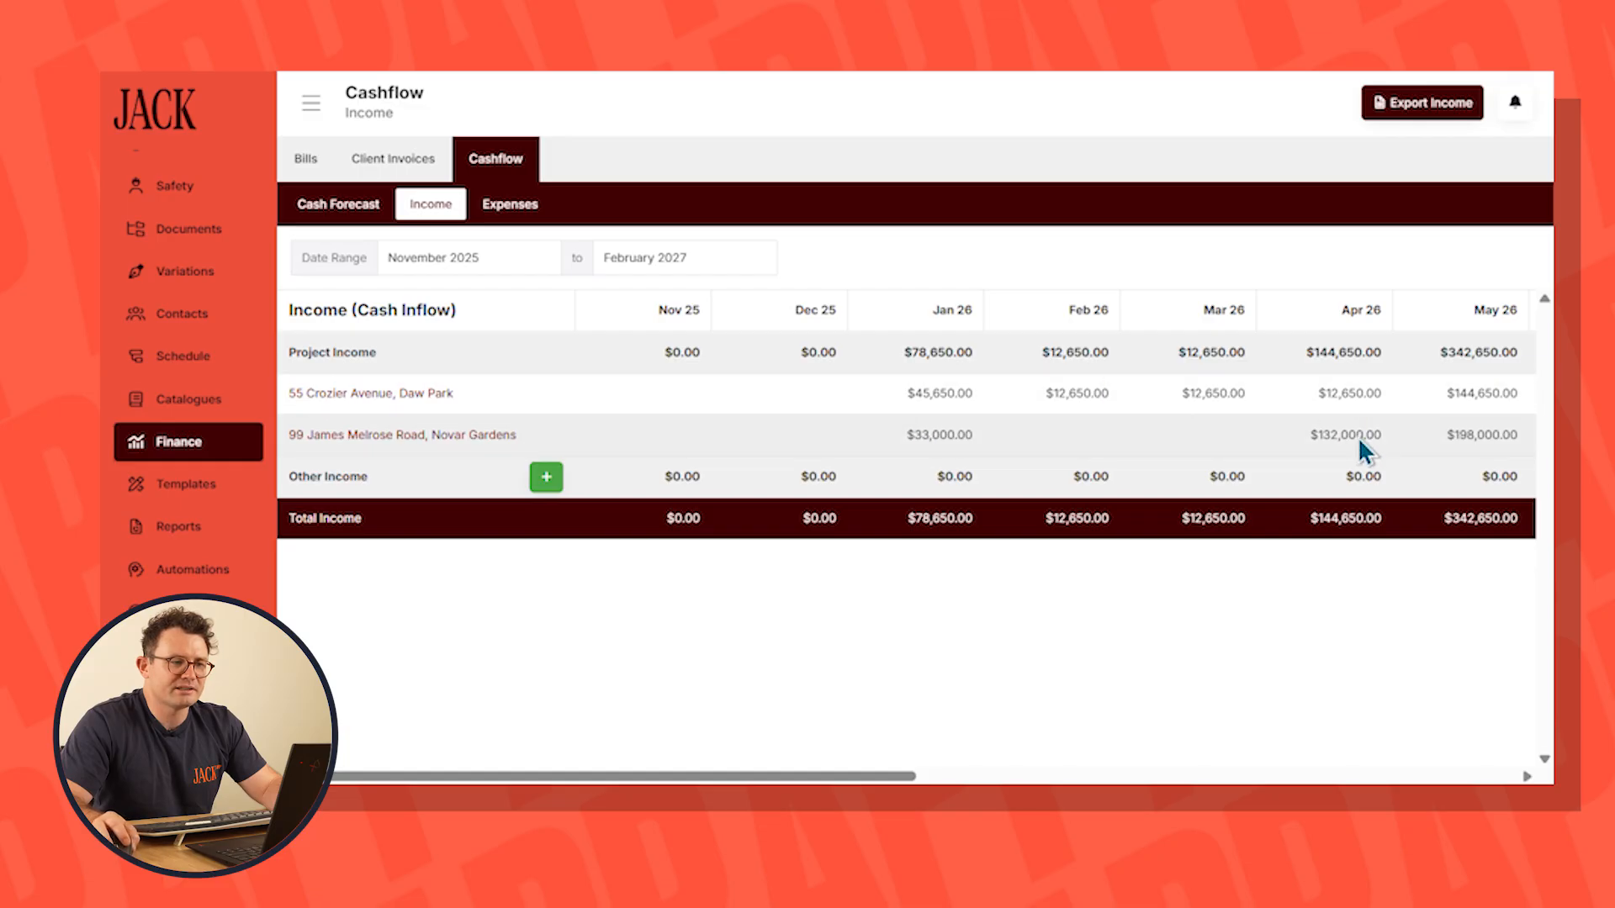
click(545, 476)
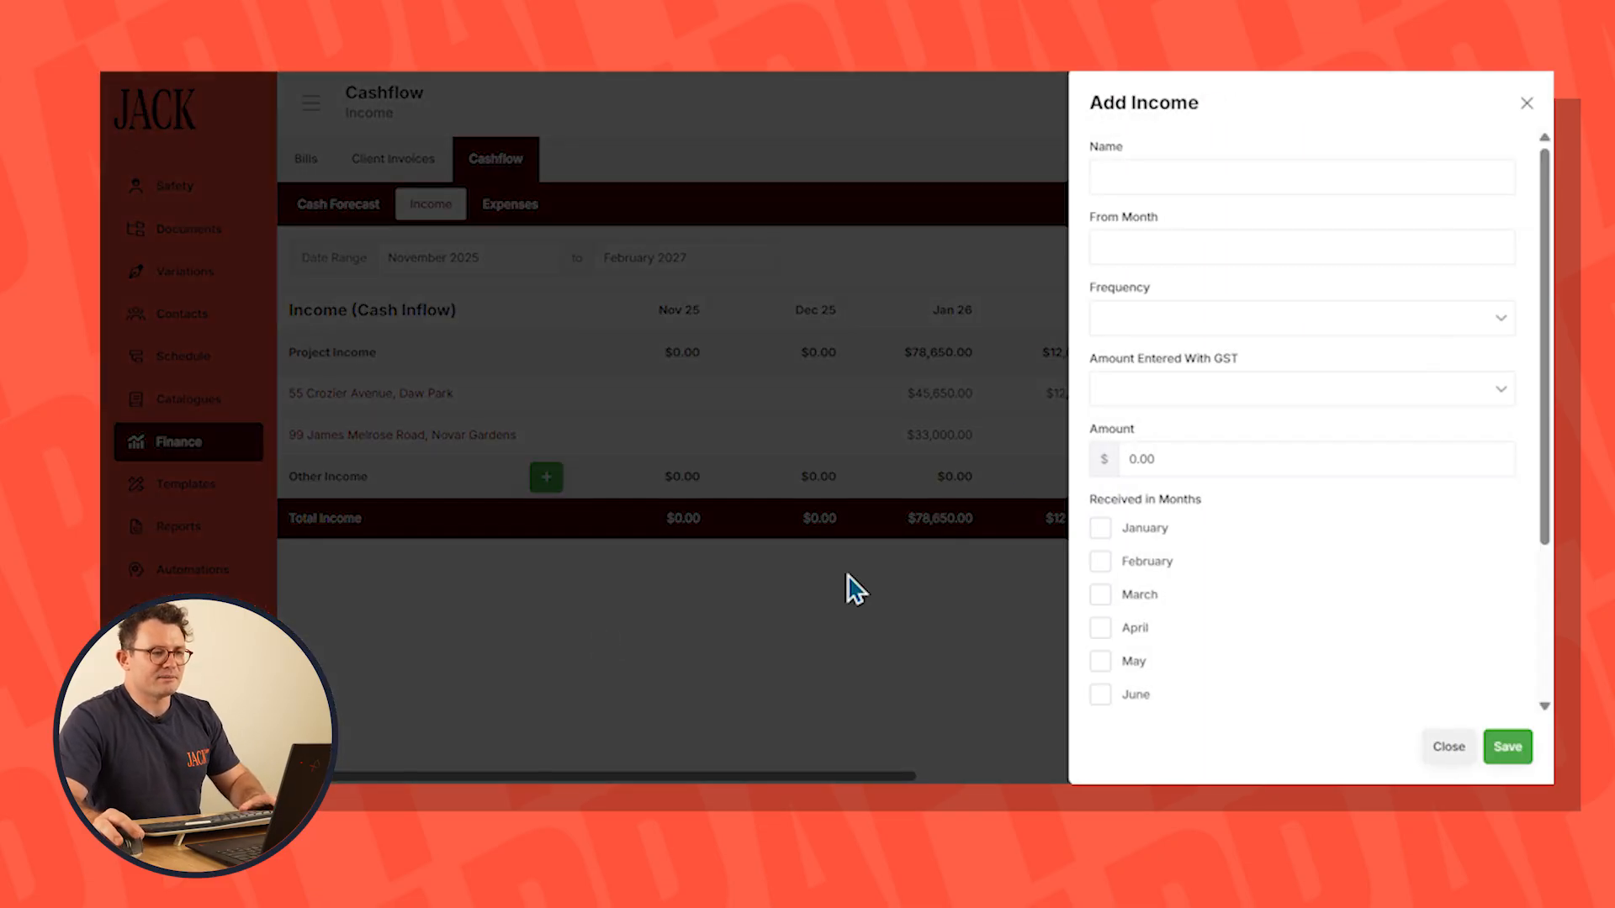
click(1149, 168)
text(Rent Warehouse)
click(1270, 247)
click(1228, 334)
Make the Rent Warehouse income monthly and GST inclusive with an amount of $1,100, save it, and check the income table
click(1148, 318)
click(1151, 402)
click(1147, 387)
click(1161, 426)
click(1130, 460)
text(1,1)
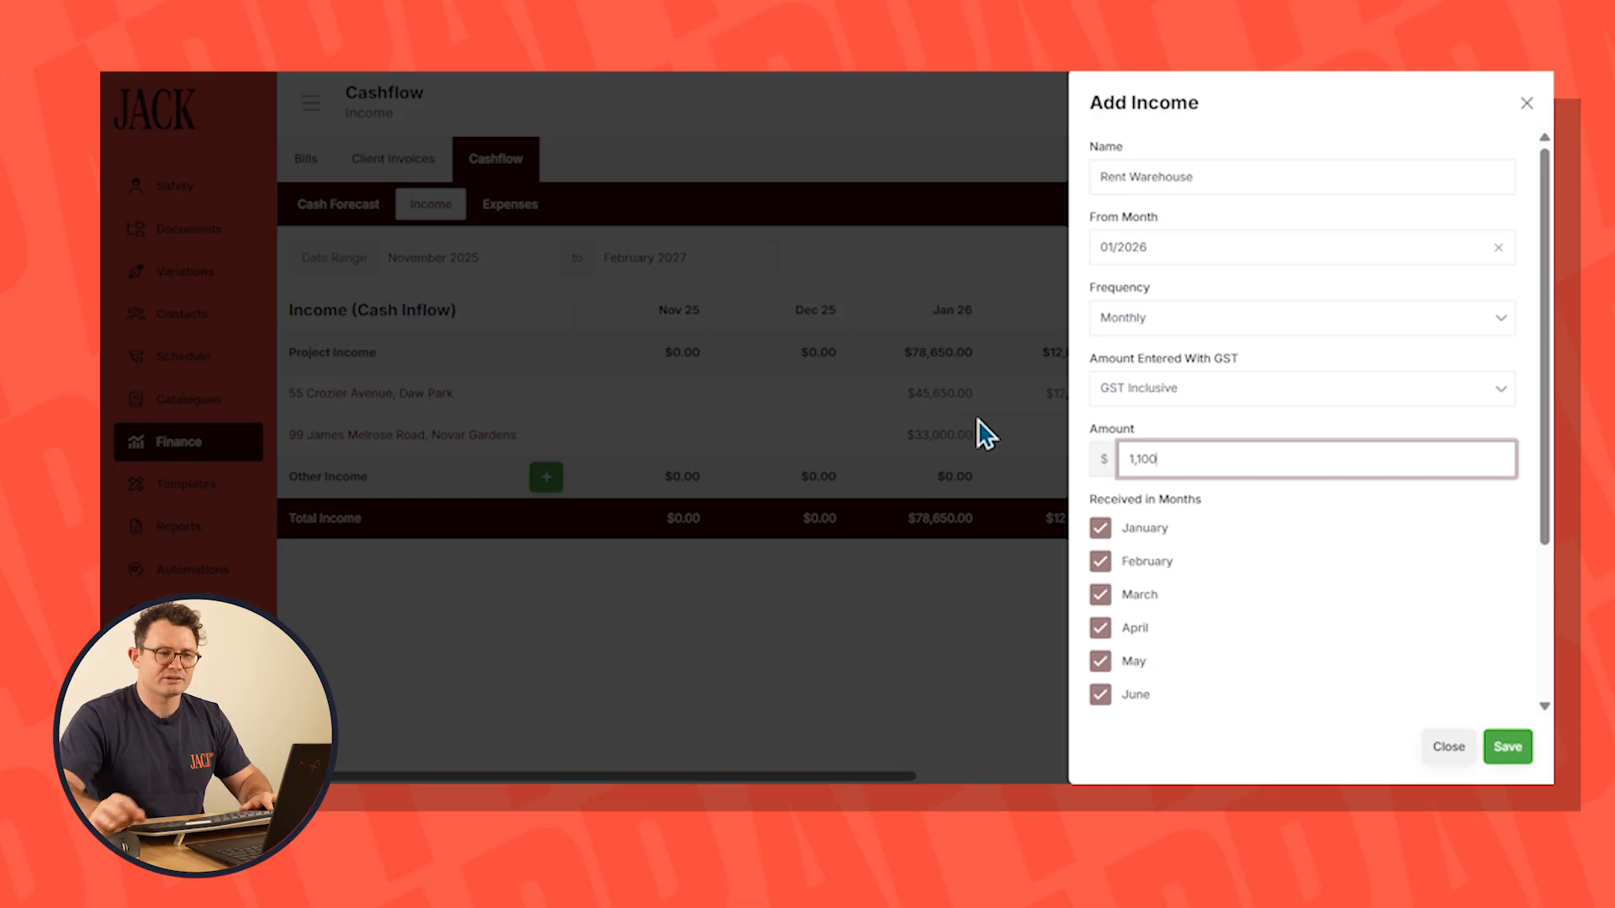
scroll(1460, 721, down, 3)
click(1508, 746)
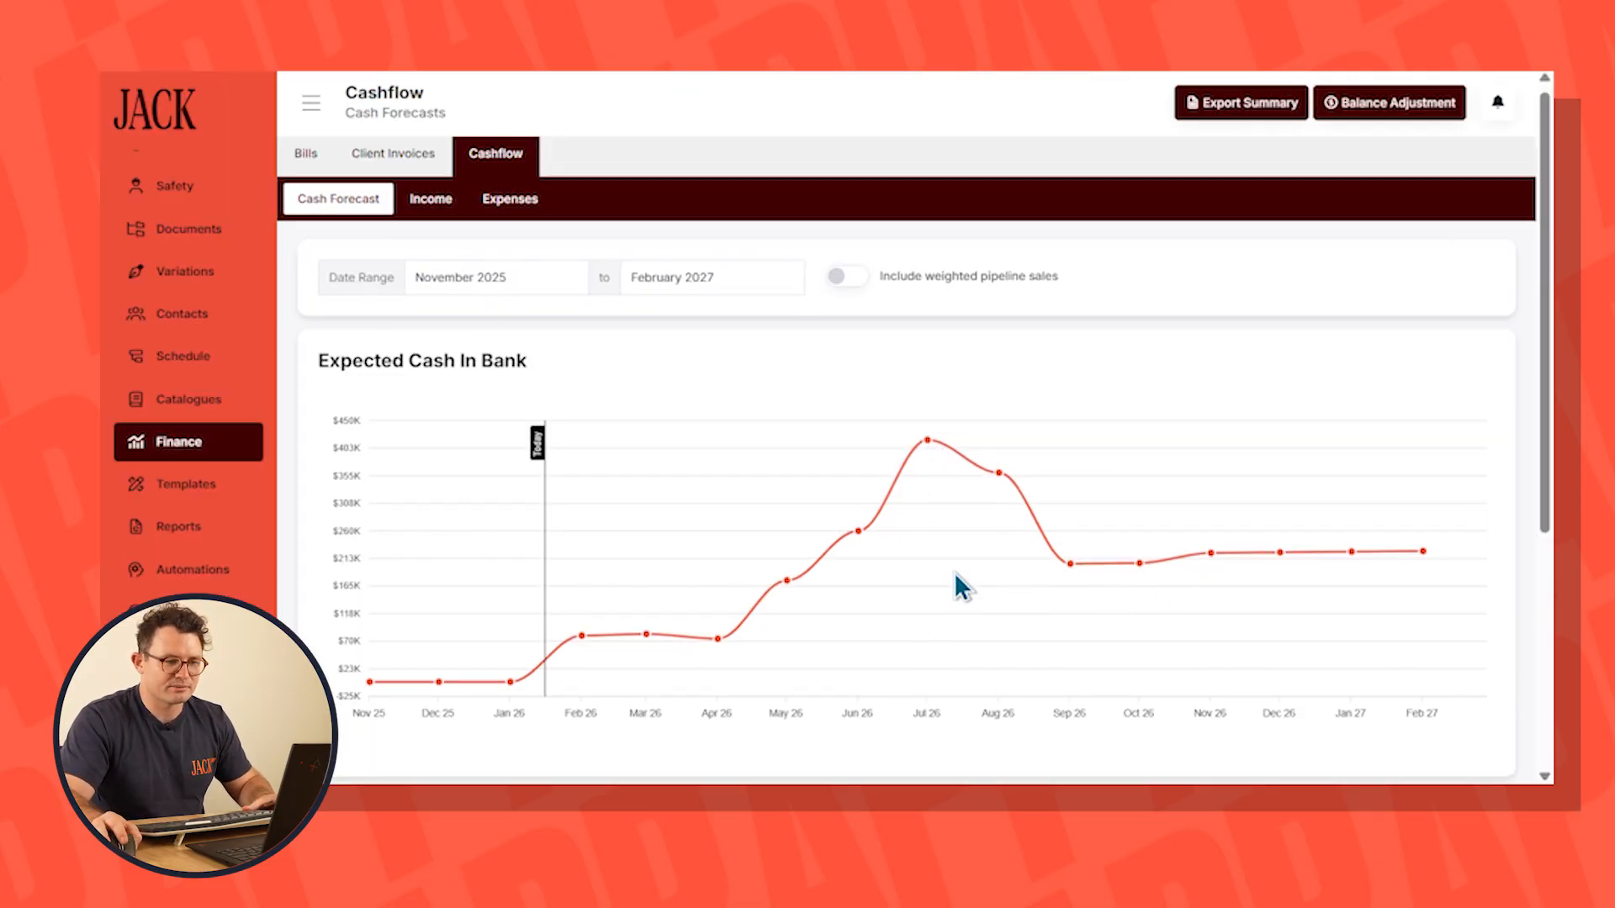
click(431, 198)
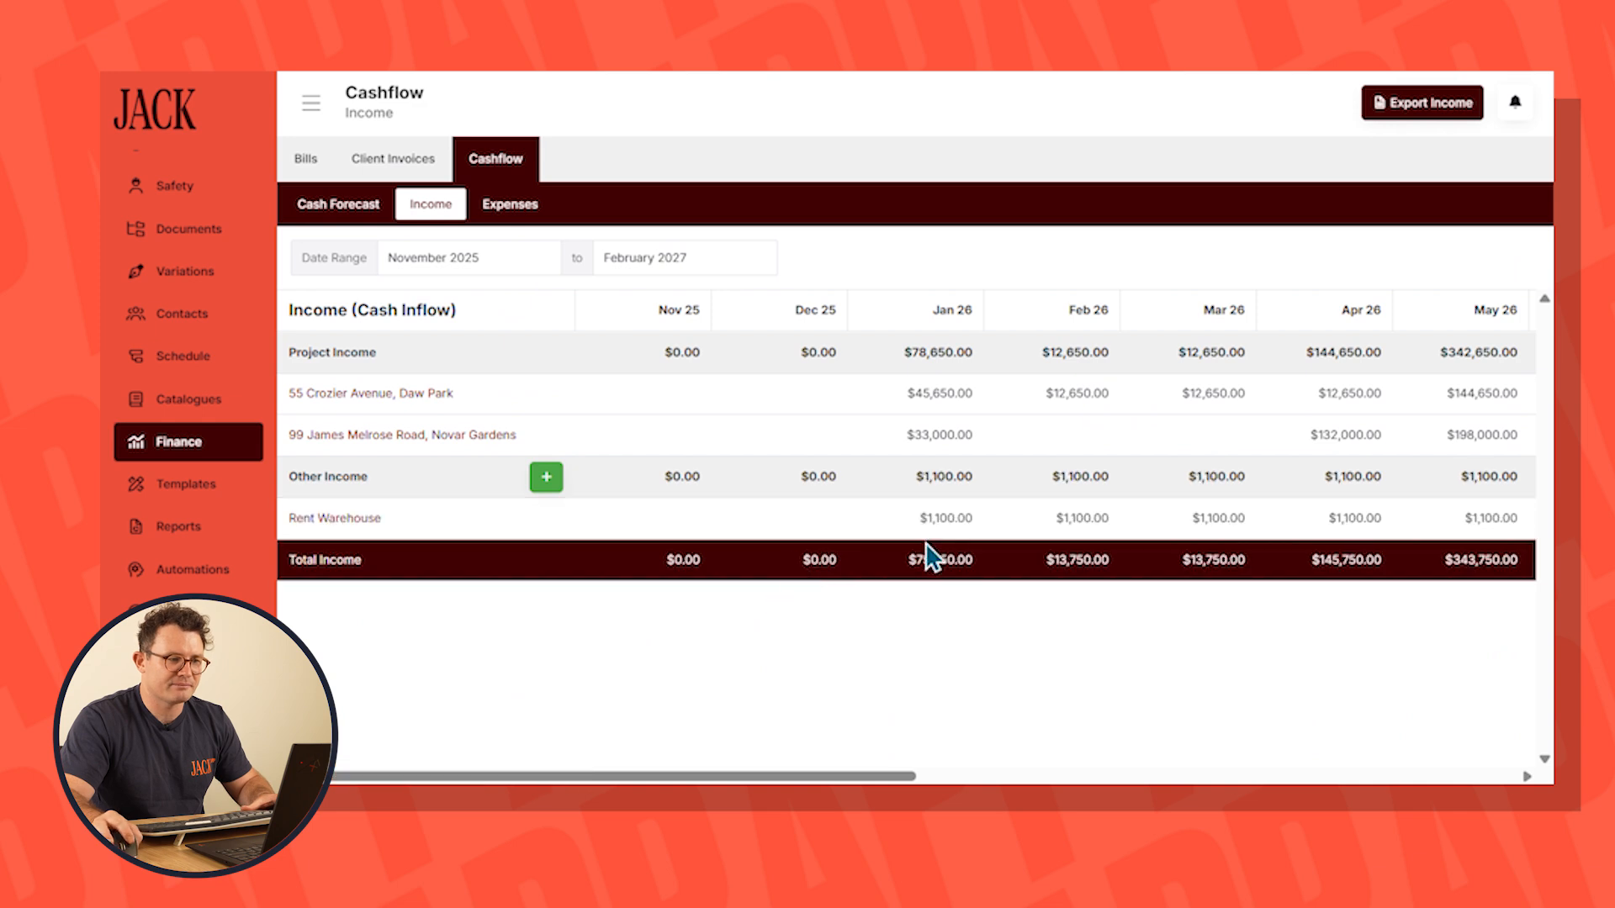
Review the company cashflow expenses, including project costs, wages, superannuation, BAS, PAYG and other expense categories
click(510, 203)
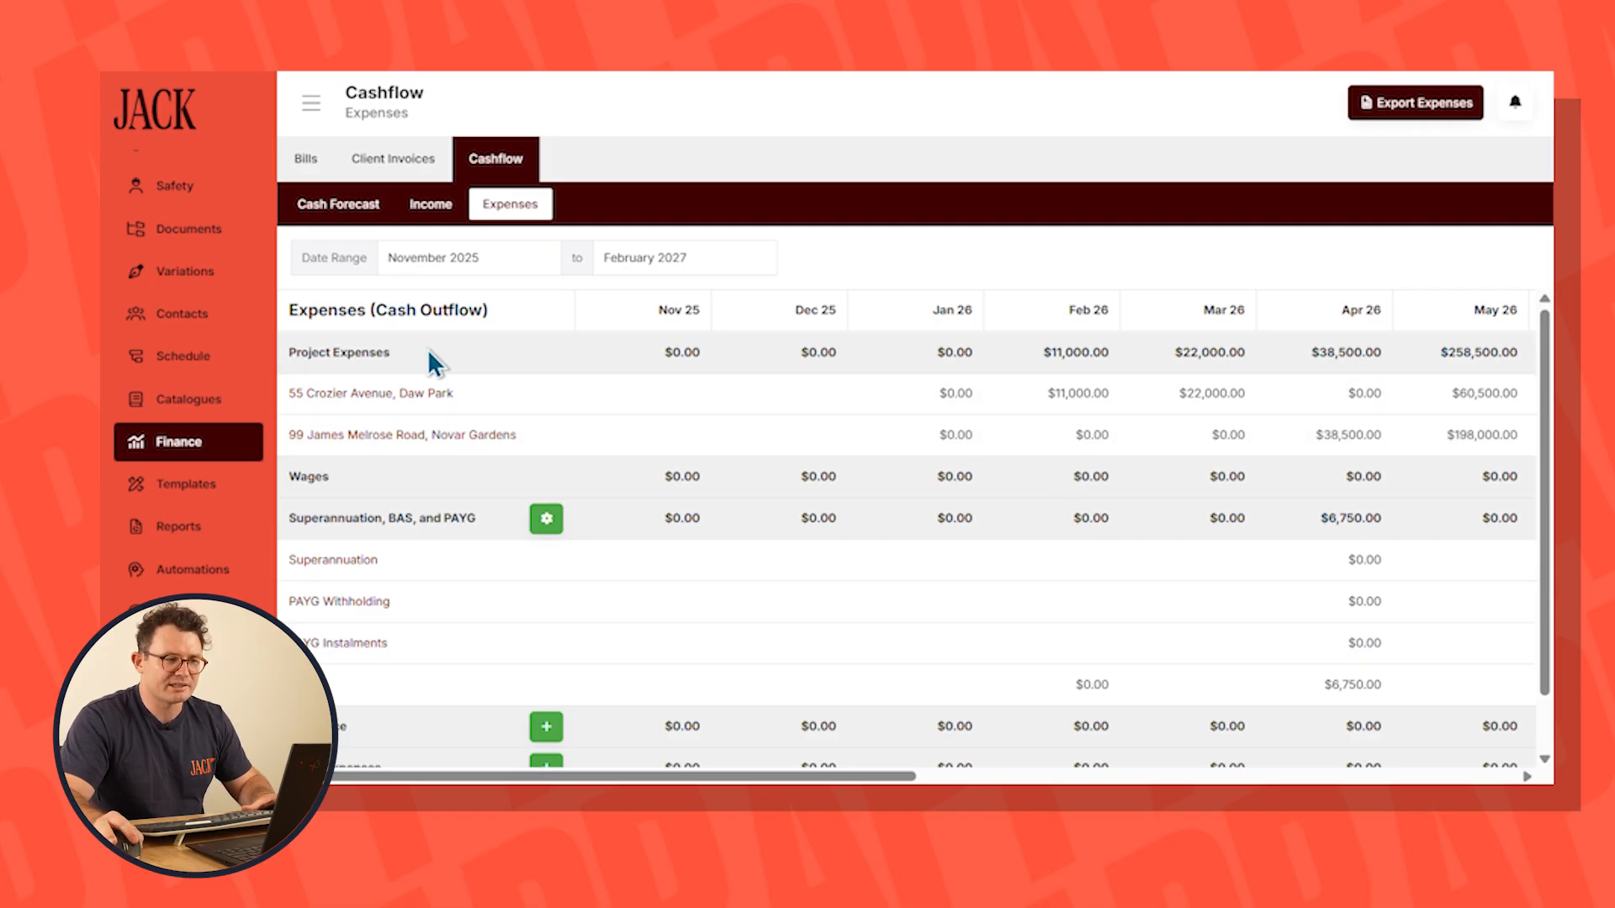
scroll(841, 594, down, 1)
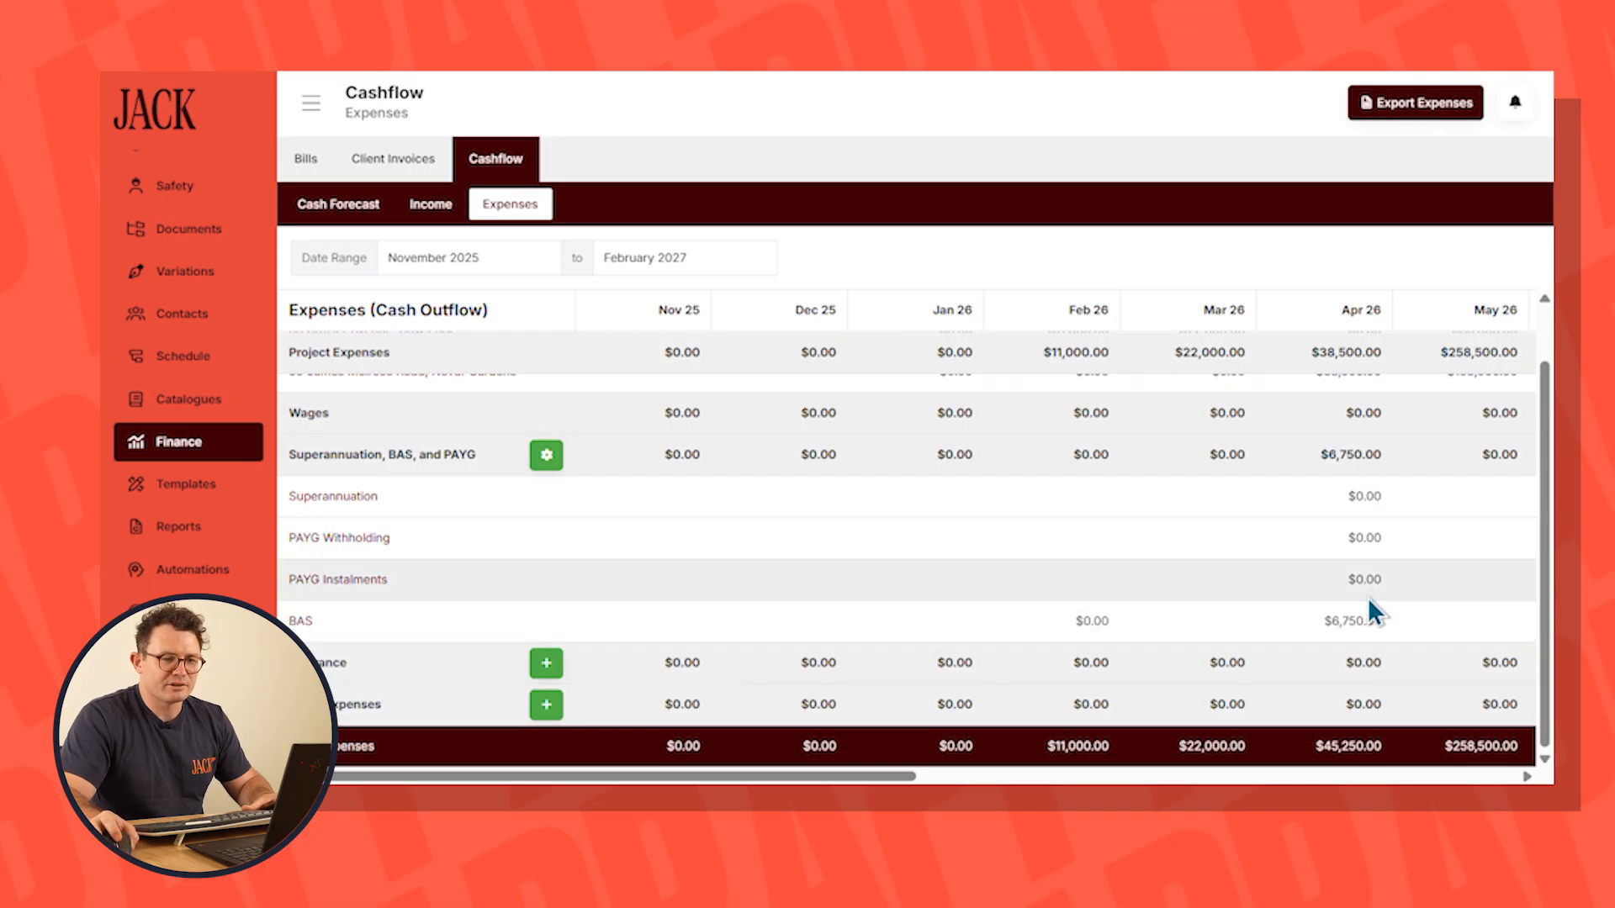
scroll(964, 563, up, 1)
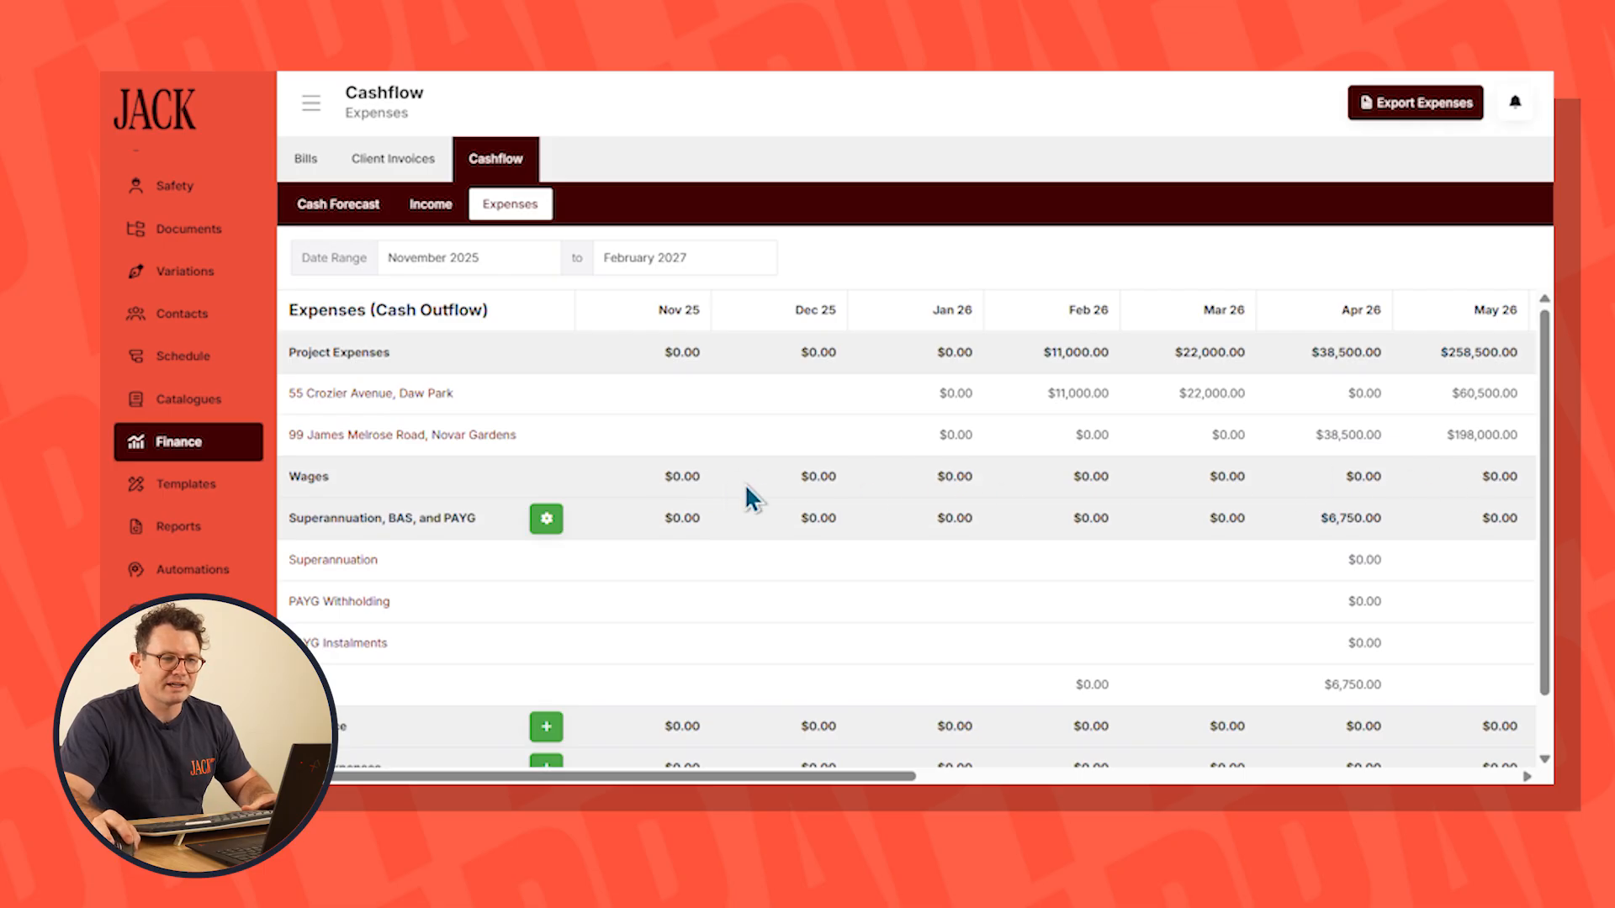
Open the admin staff member's wage setup from the contacts and set the annual wage to $80,000
scroll(152, 471, up, 3)
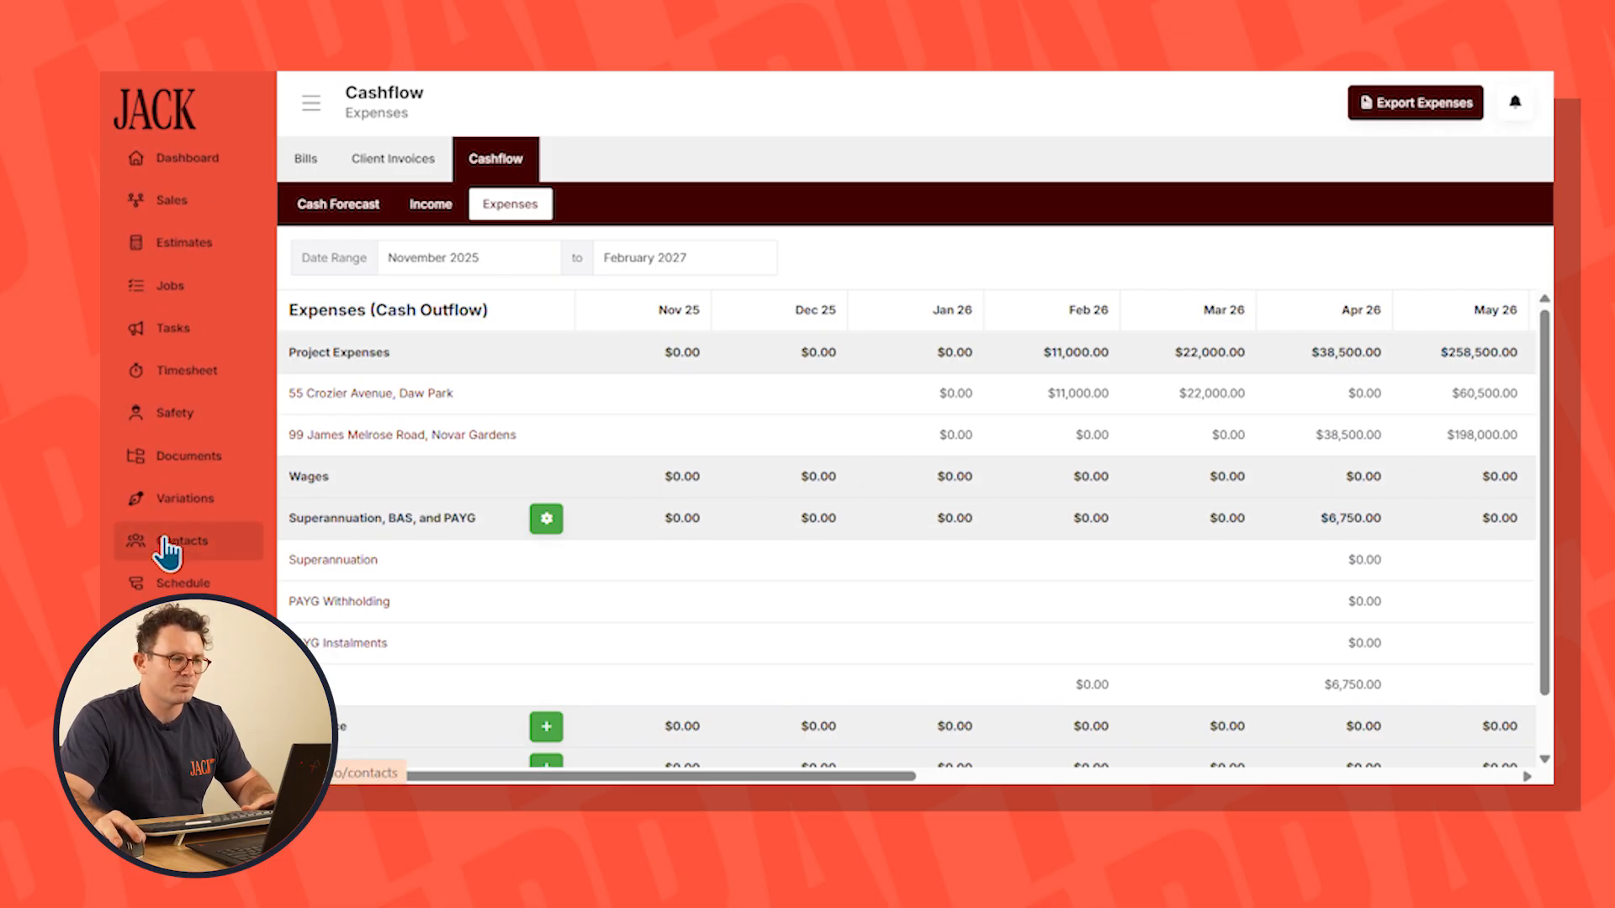
click(166, 551)
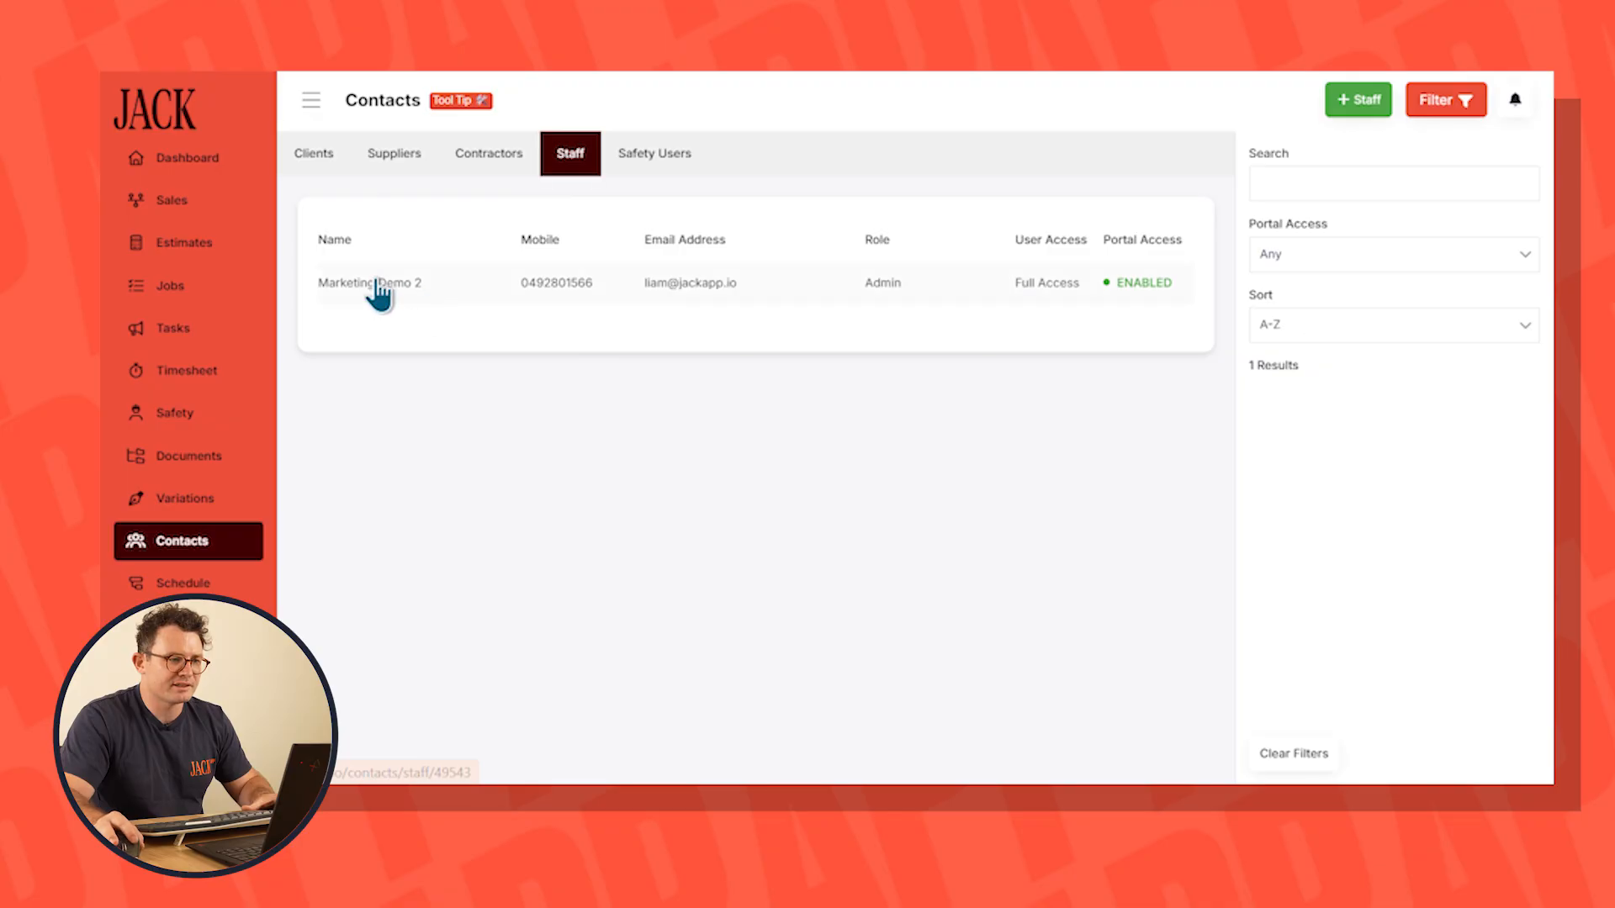
click(379, 286)
click(521, 153)
scroll(1287, 465, down, 3)
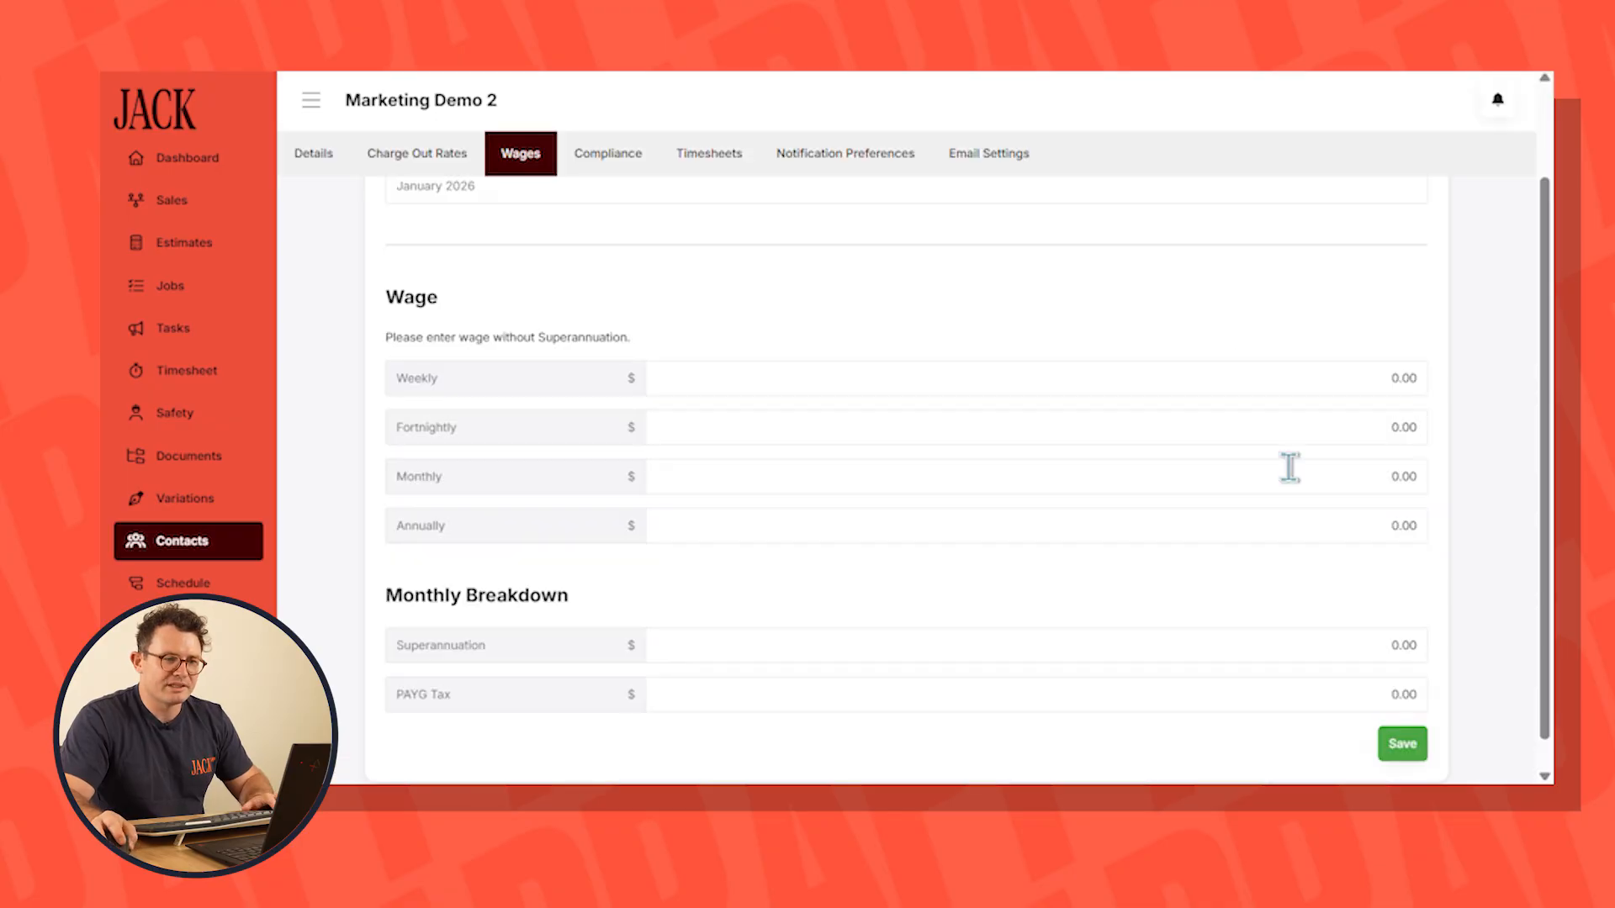
click(1287, 524)
text(800000)
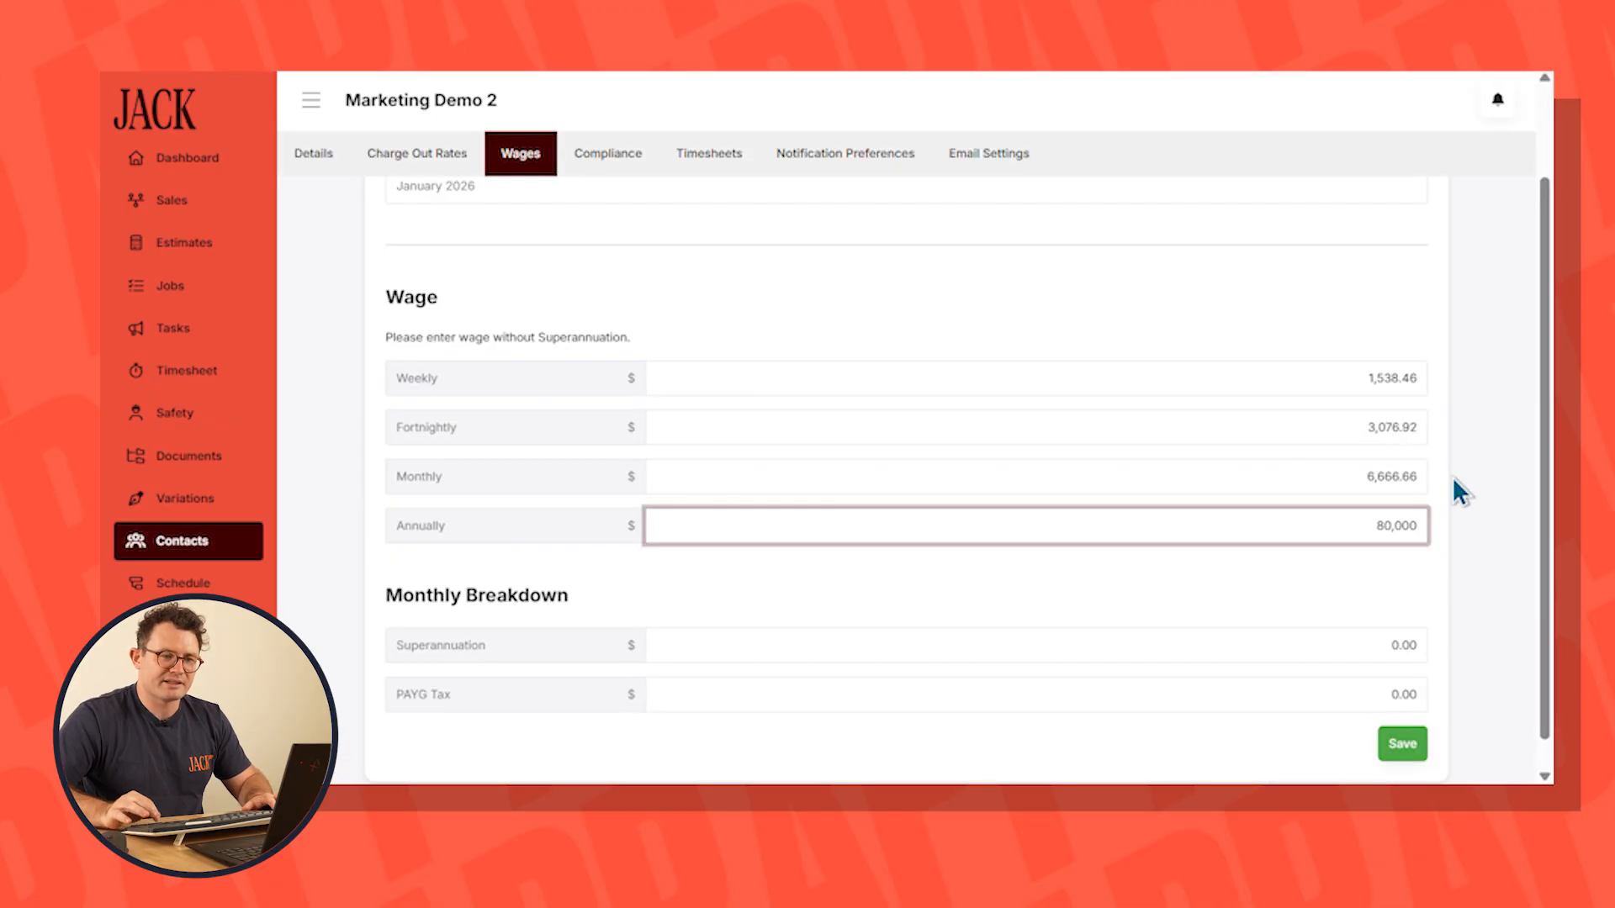
click(1452, 477)
Multiply the monthly wage by 0.12 and 0.27 in Calculator, filling the monthly breakdown with $800 superannuation and the resulting PAYG tax
scroll(1460, 493, down, 1)
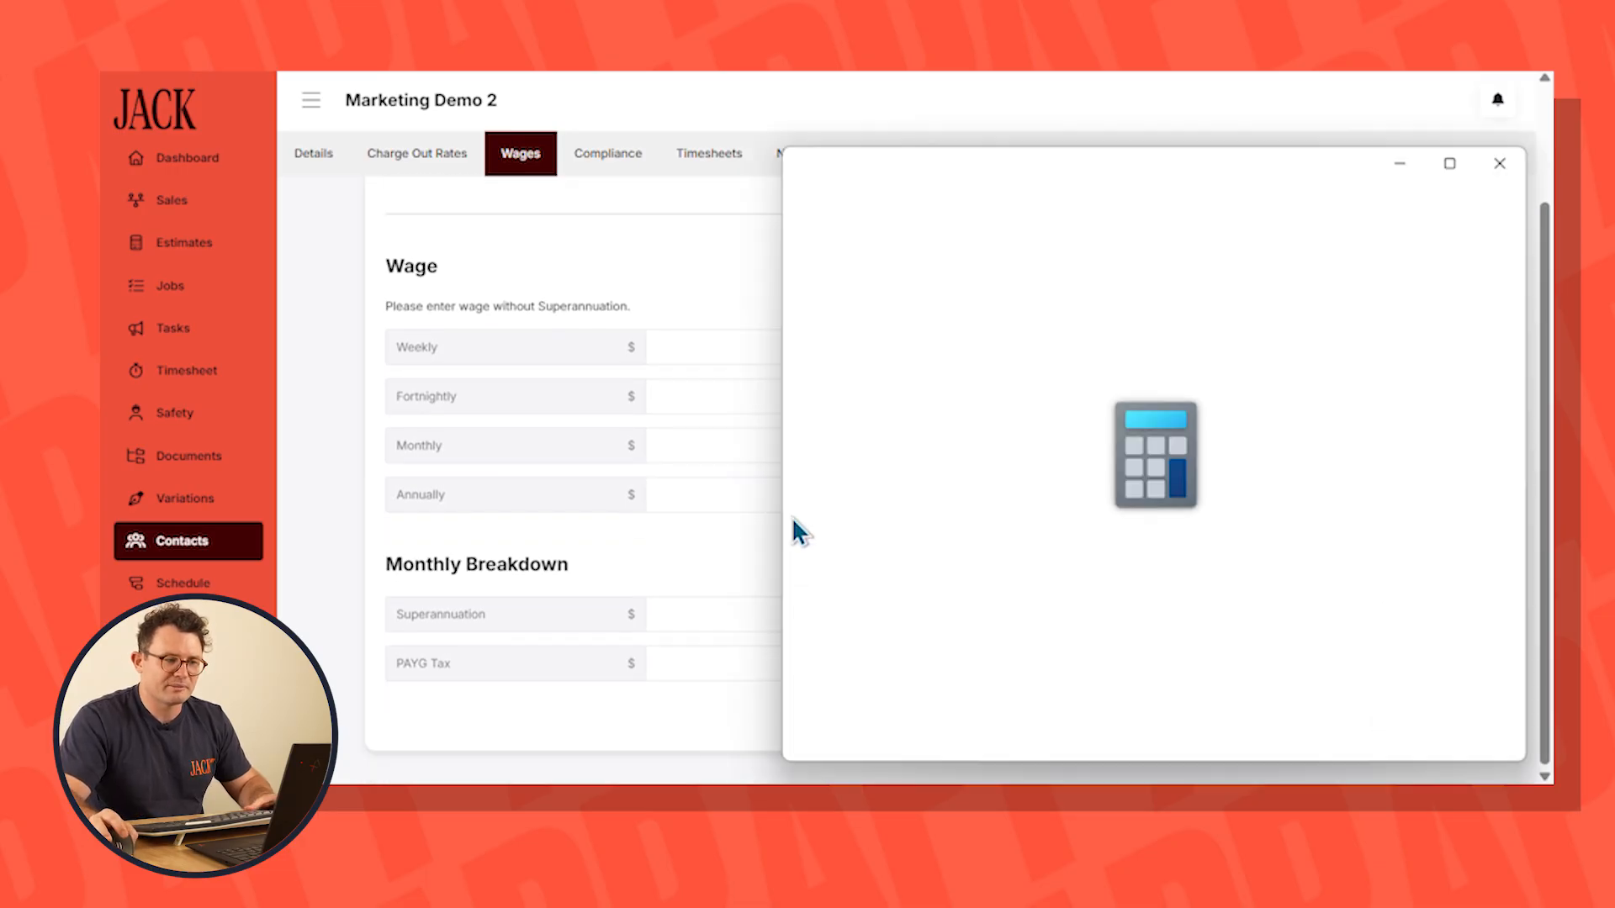
drag(1082, 148, 796, 128)
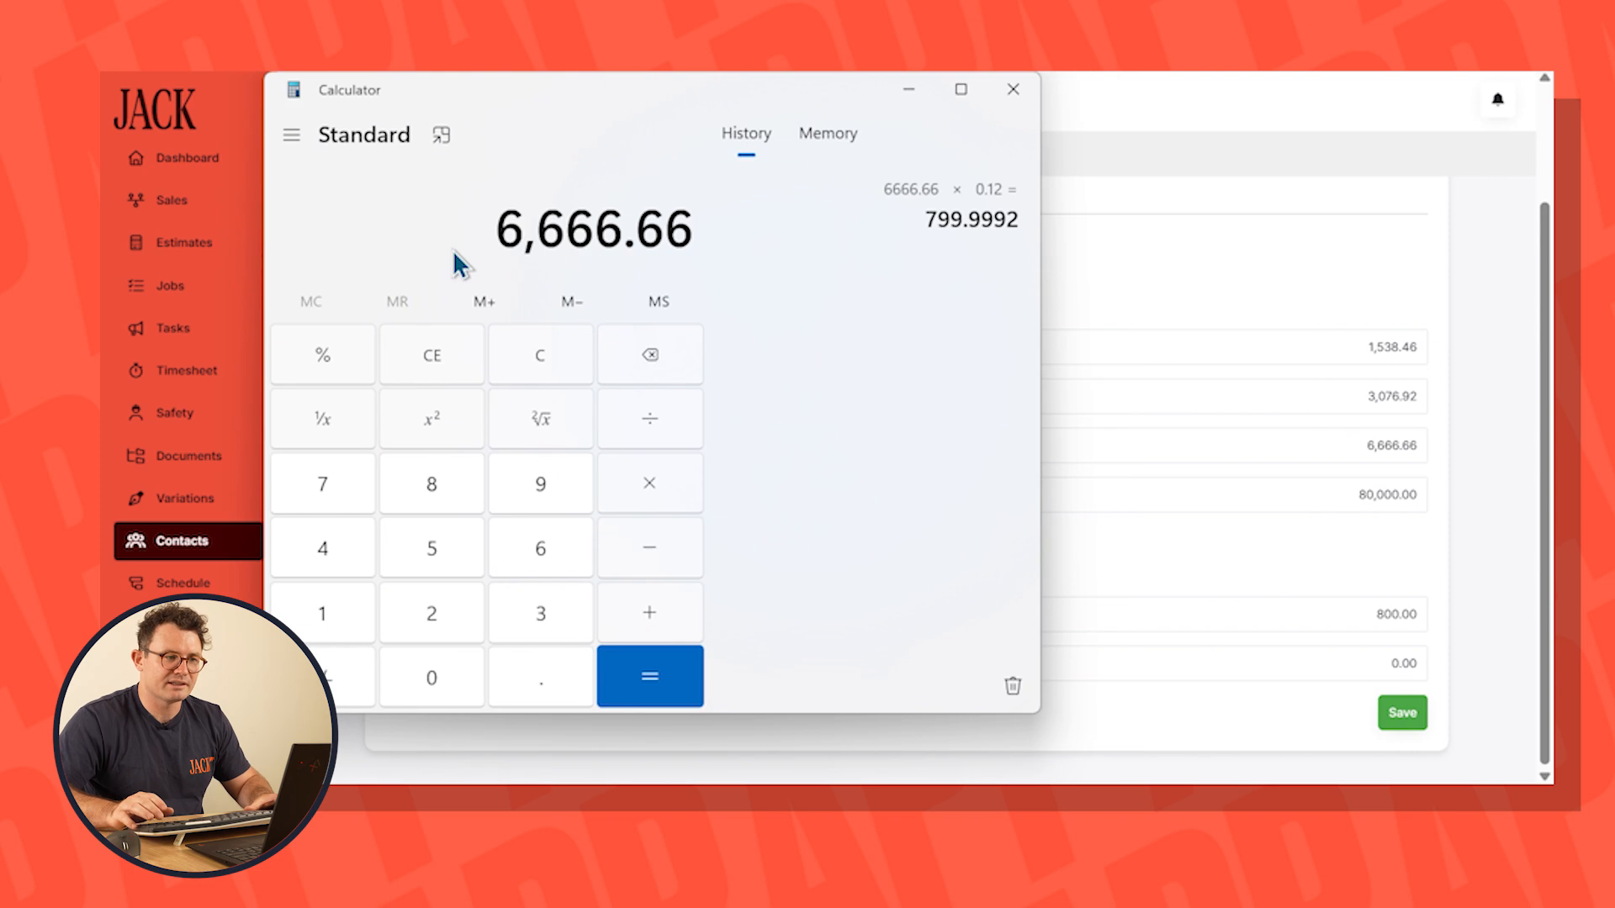
key(asterisk)
text(0.2)
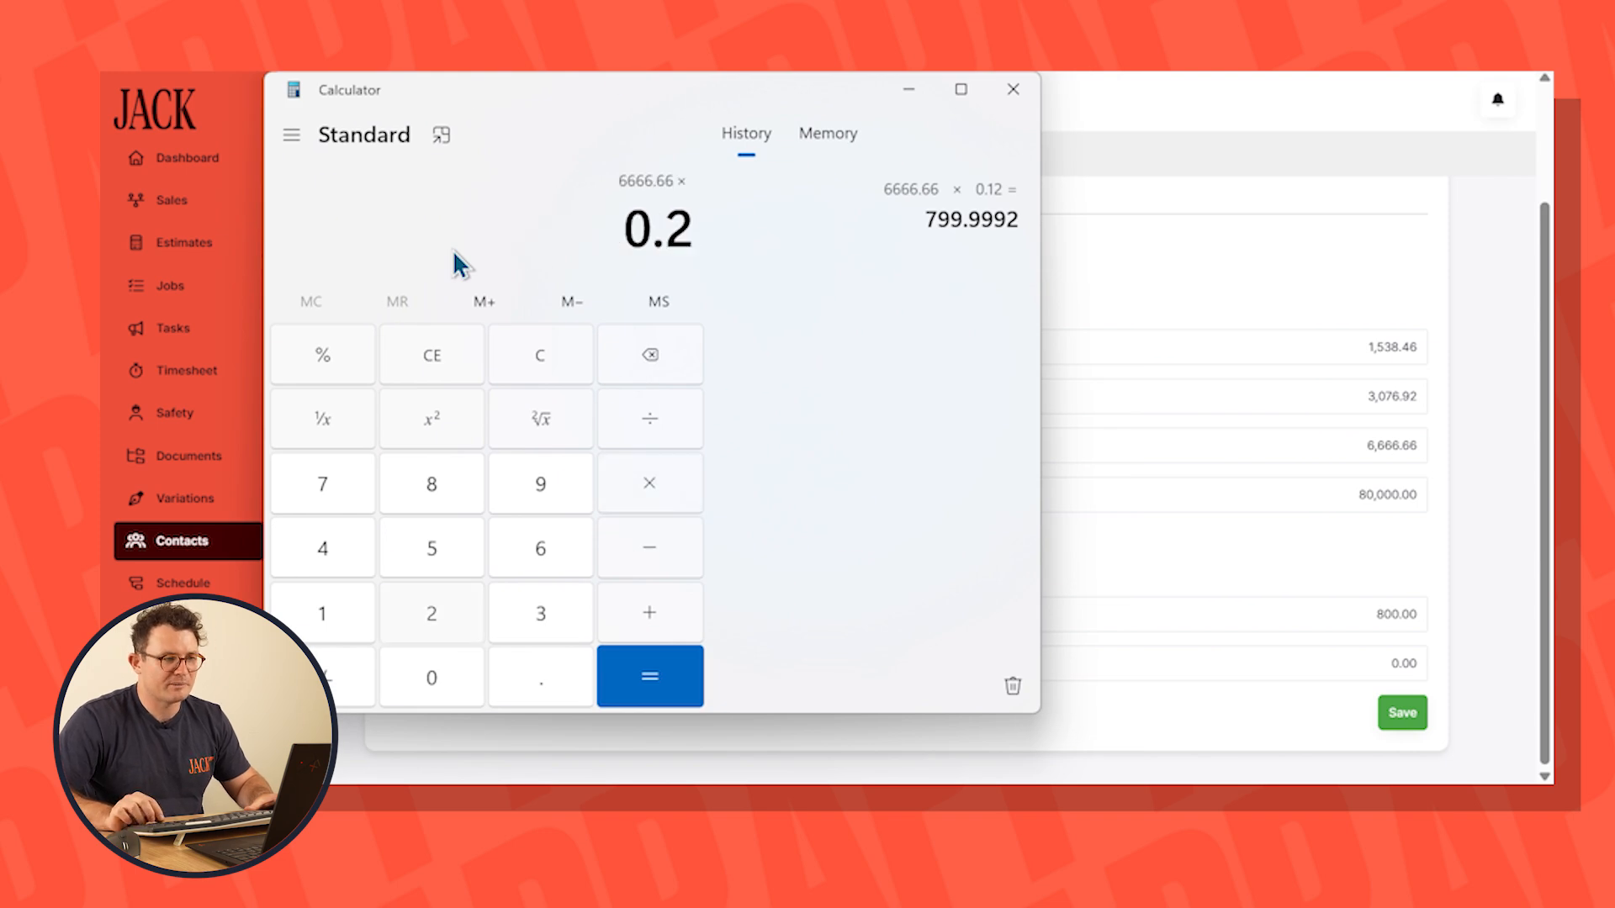
text(7)
key(Return)
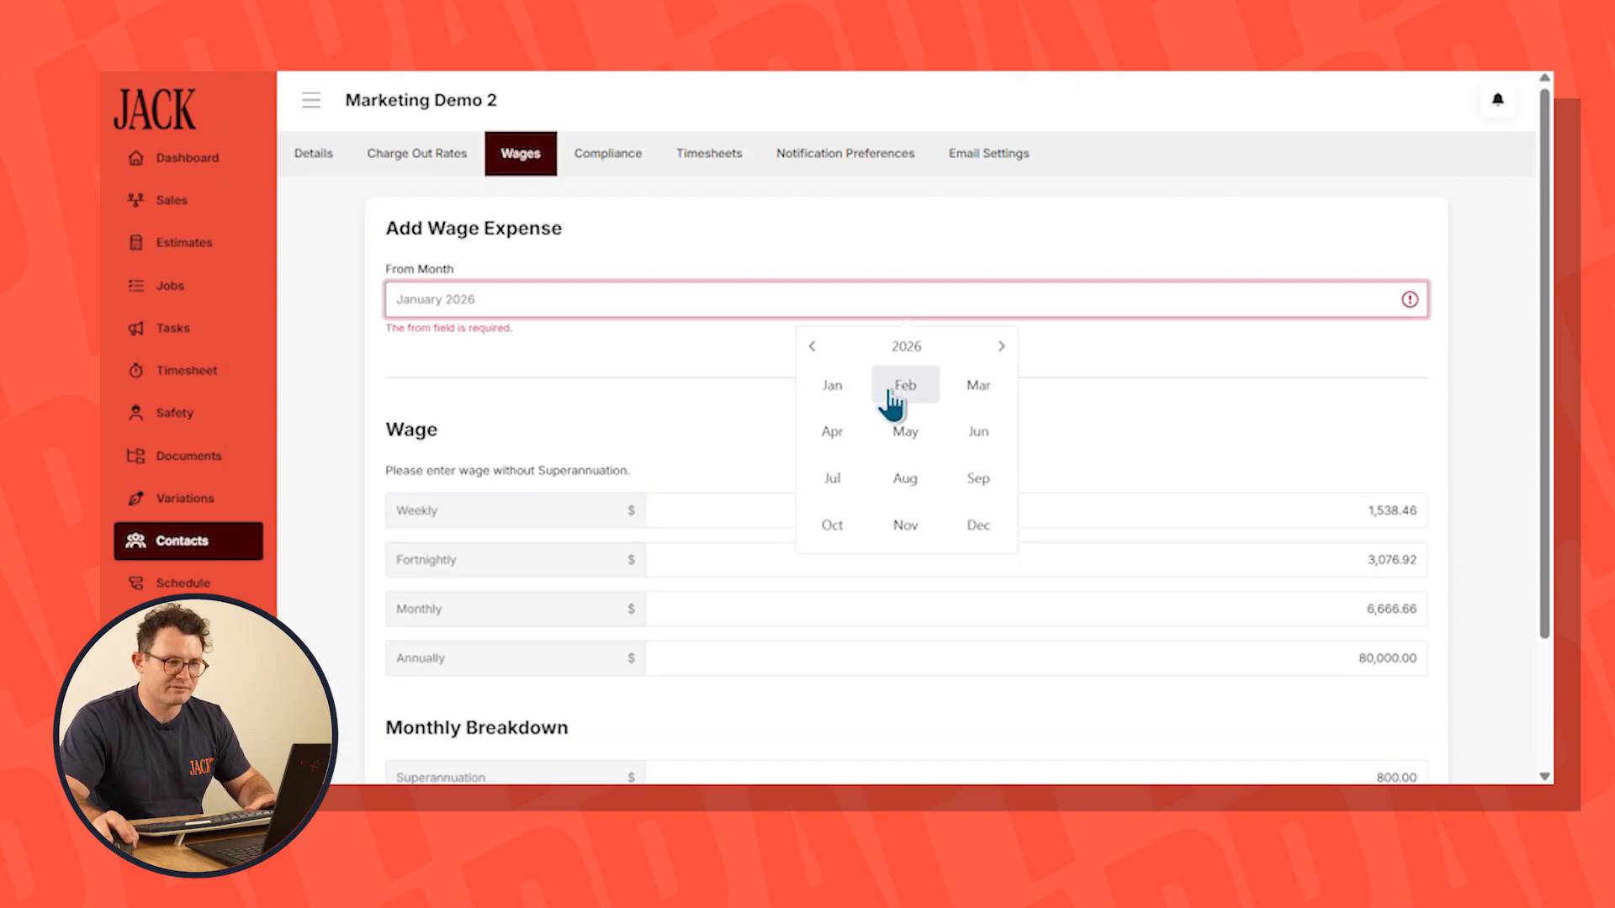
Set the wage expense to start from January 2026 and save it
click(894, 394)
scroll(1287, 458, down, 3)
click(1384, 710)
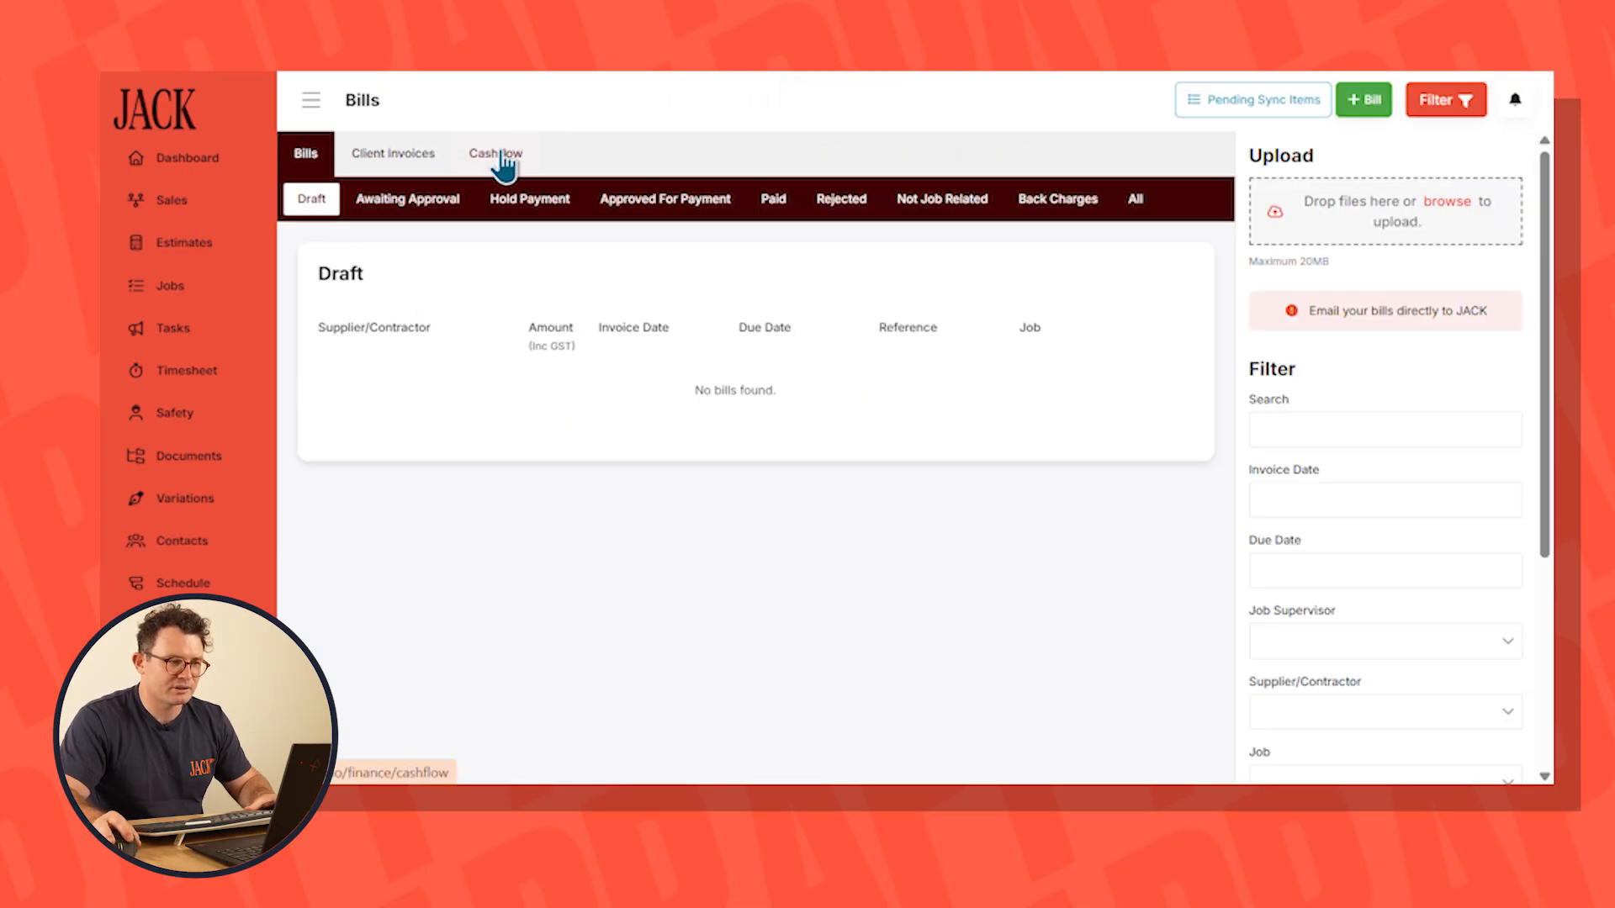
Check the new wage, superannuation and PAYG withholding amounts in the company cashflow expenses
click(496, 157)
click(509, 205)
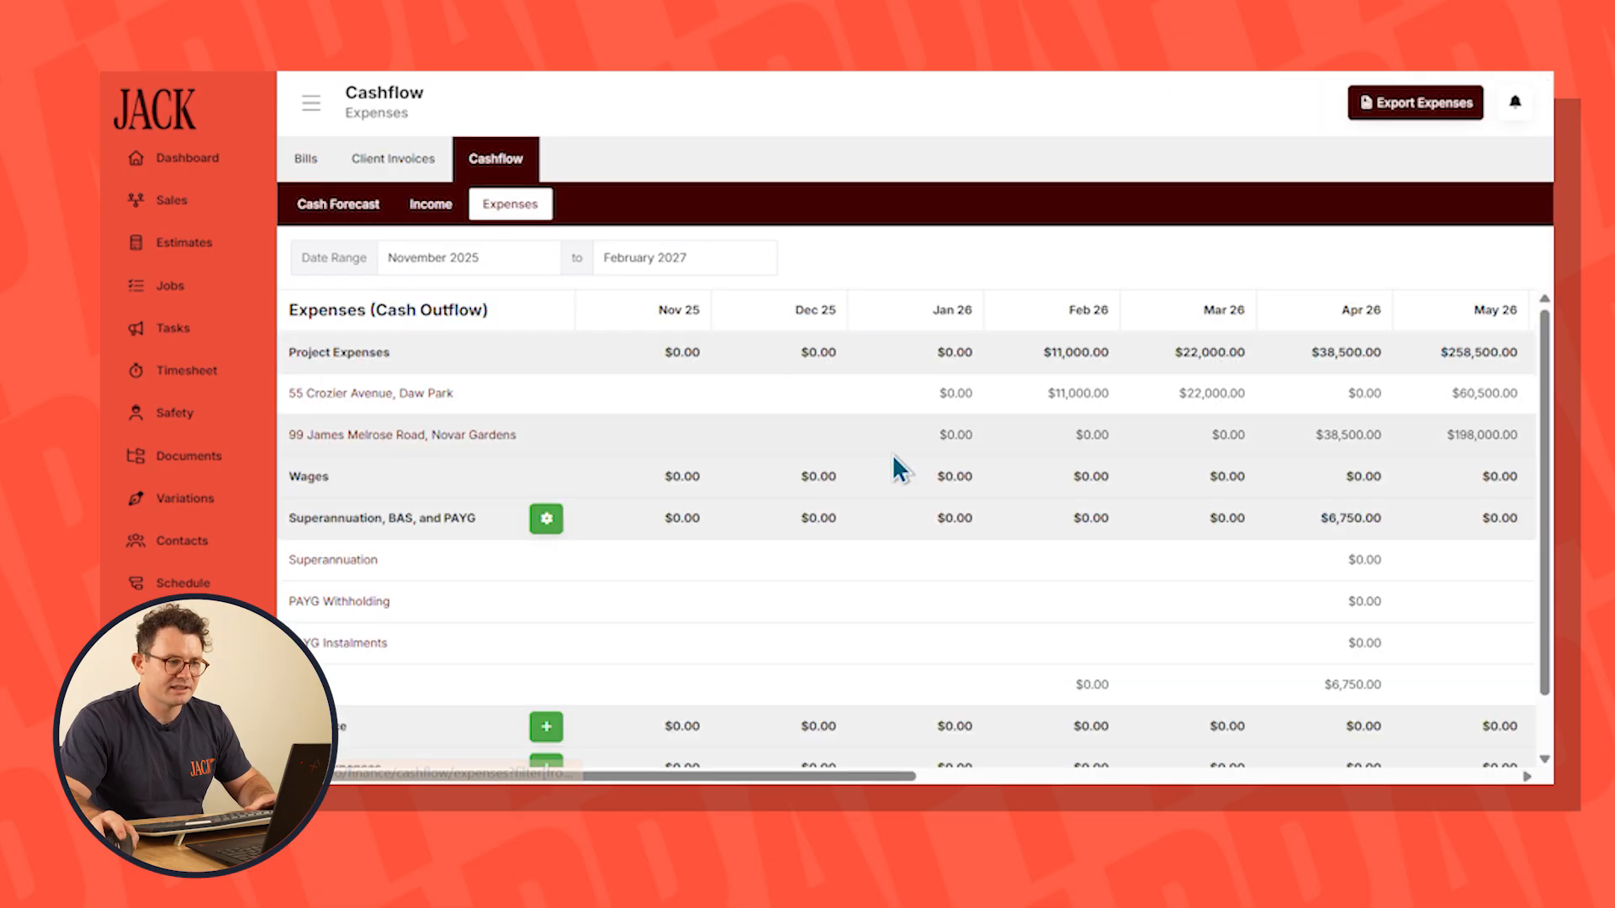
drag(295, 518, 1463, 522)
drag(1318, 603, 1368, 692)
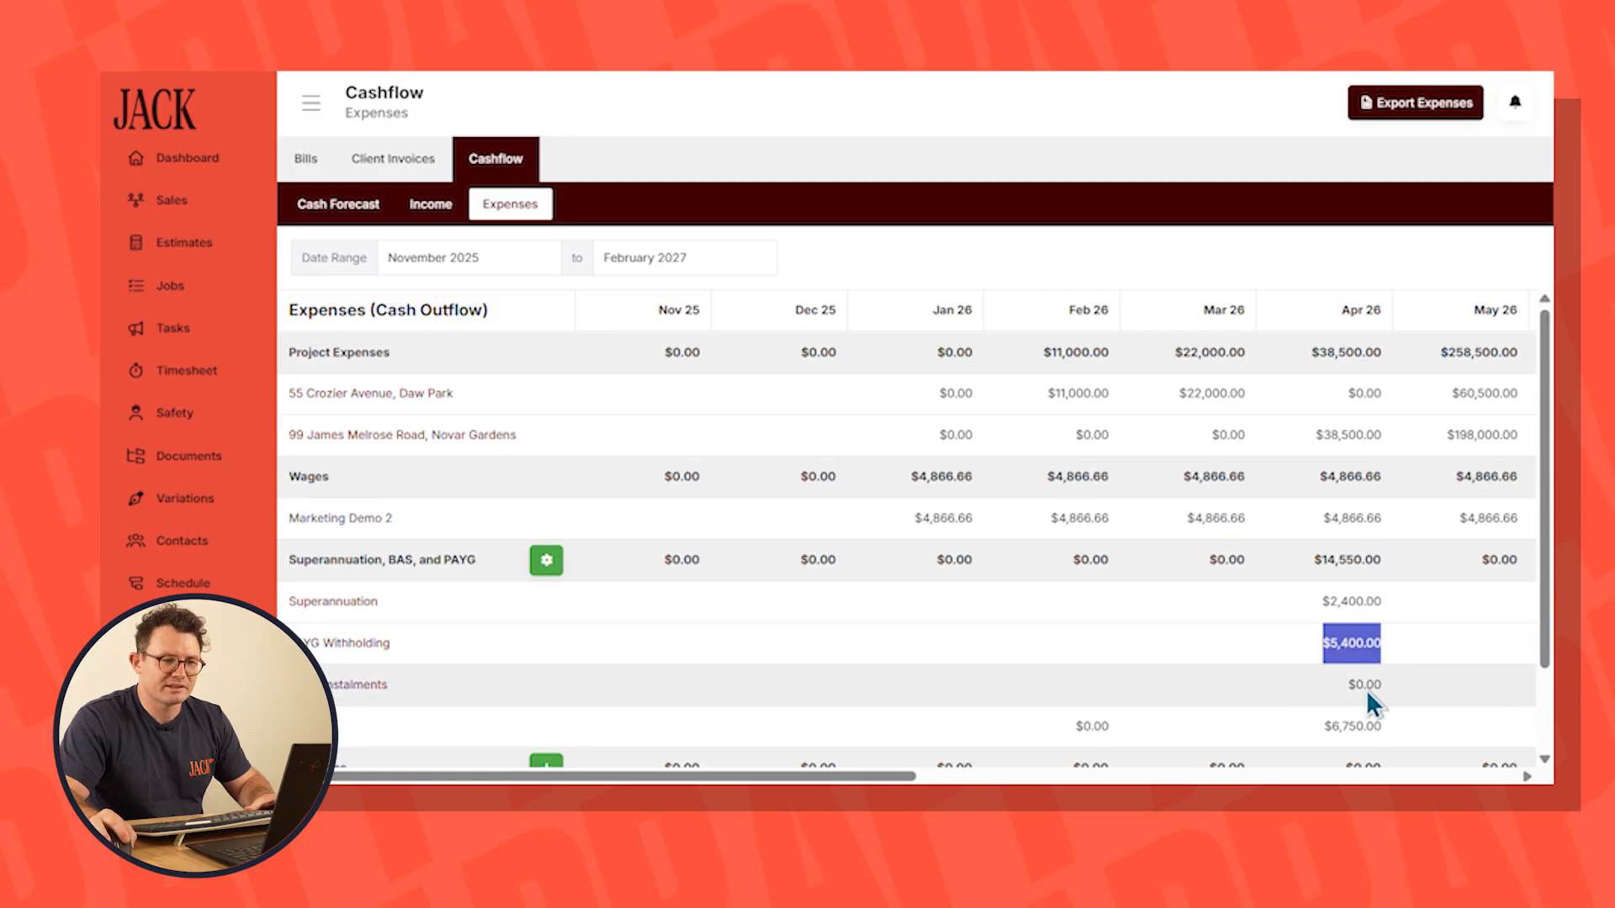
scroll(1178, 665, down, 2)
scroll(1160, 643, up, 2)
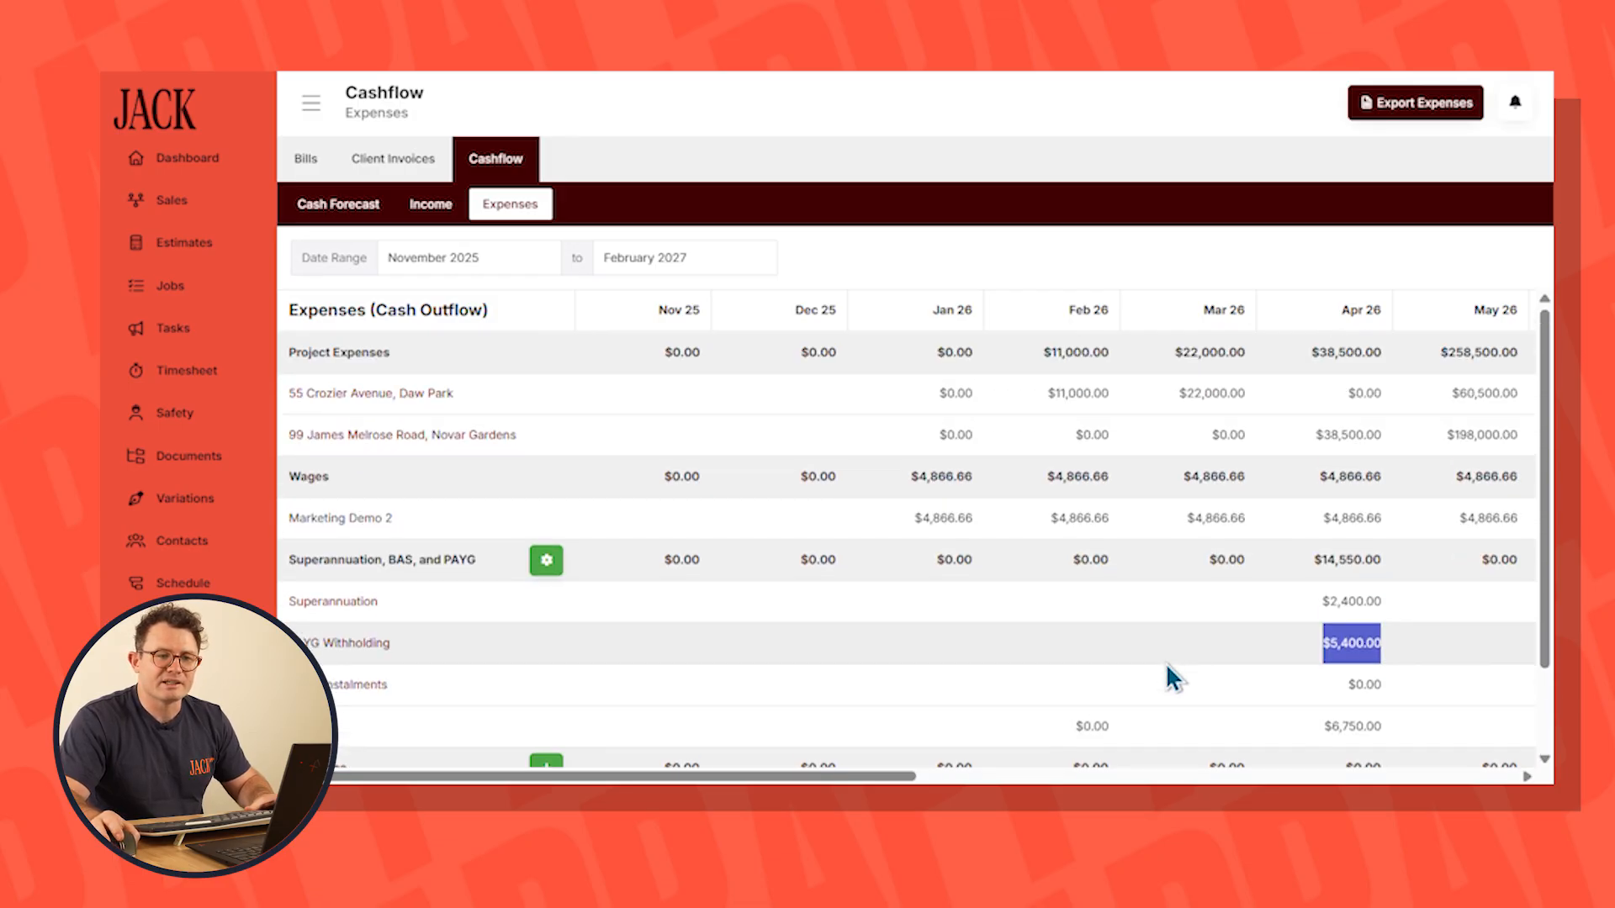
Begin an insurance entry in the cashflow expenses named Public Liabilty, starting from 01/2026
scroll(1043, 656, down, 2)
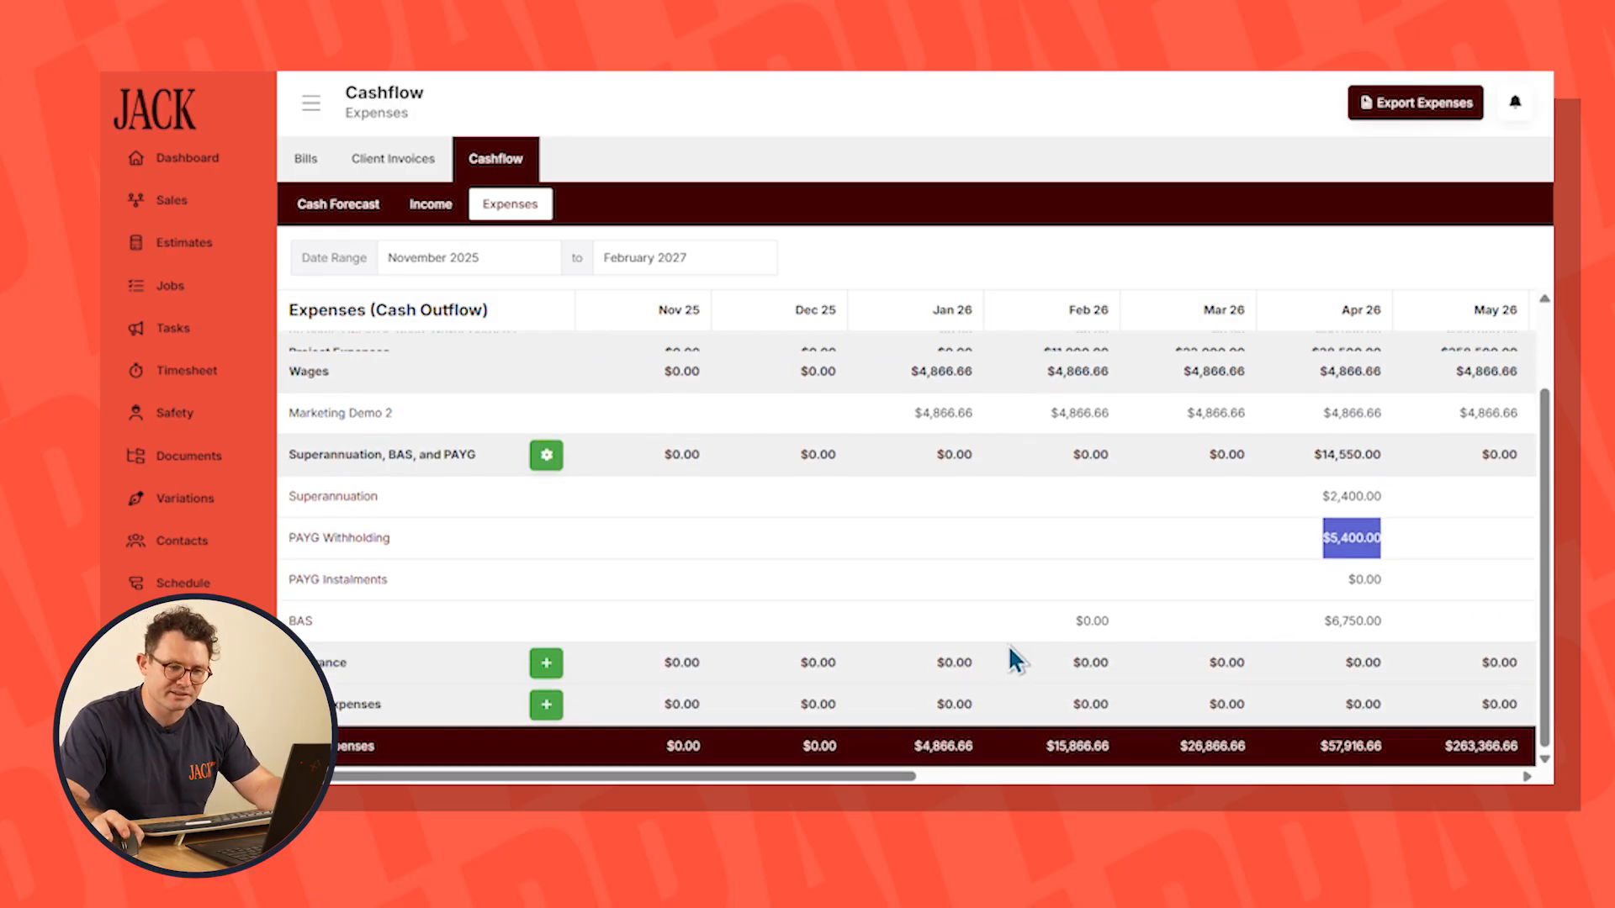
click(546, 663)
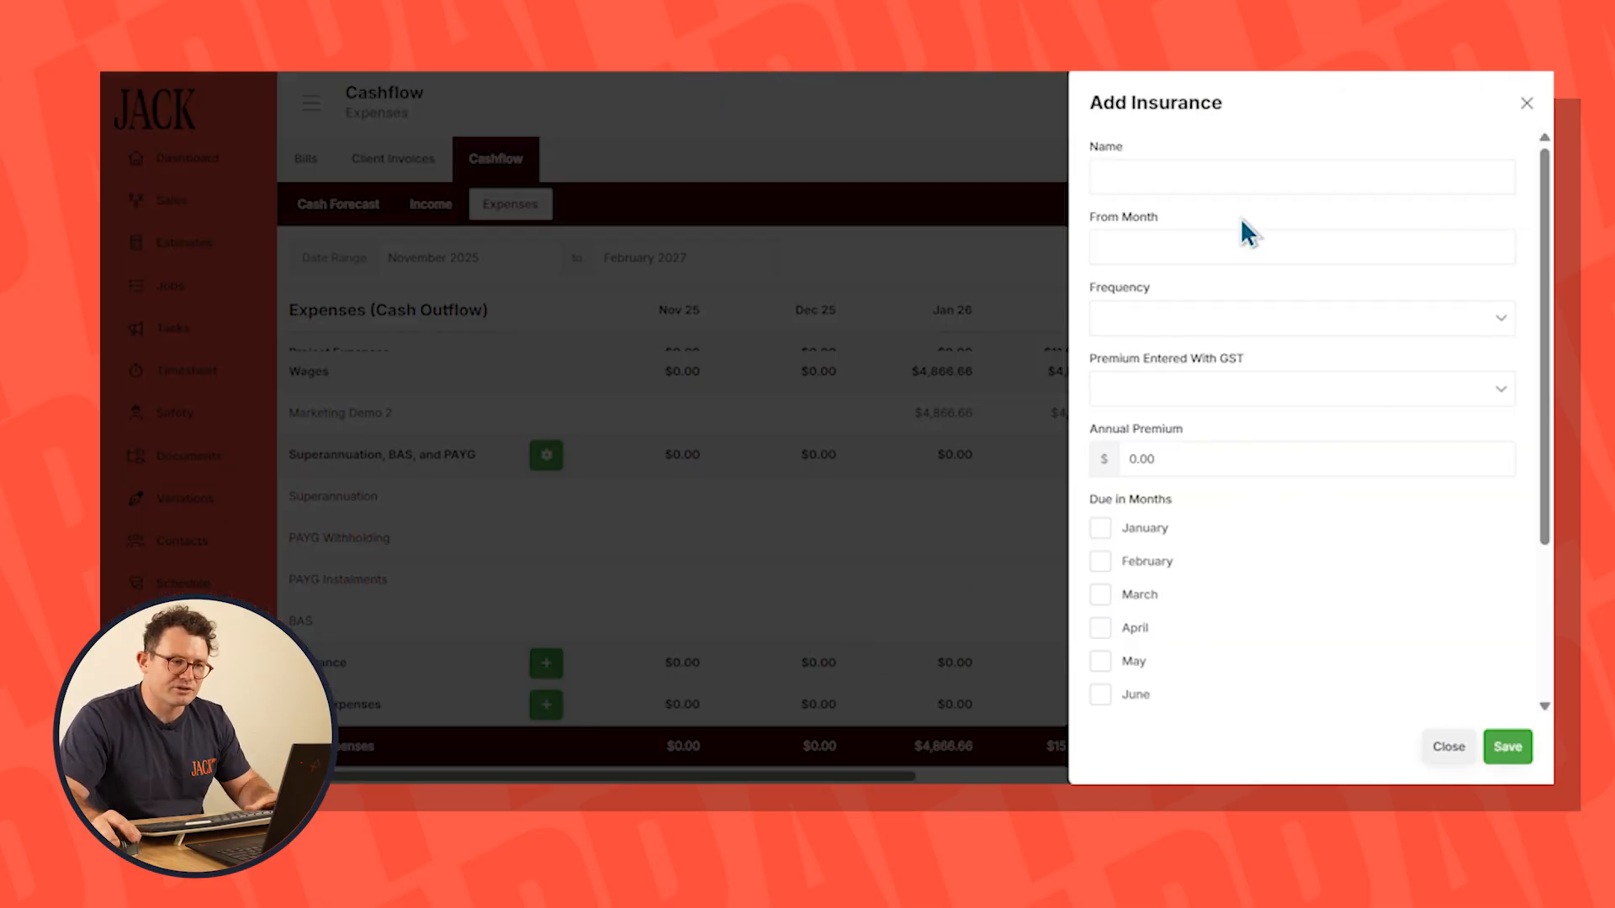
click(1209, 178)
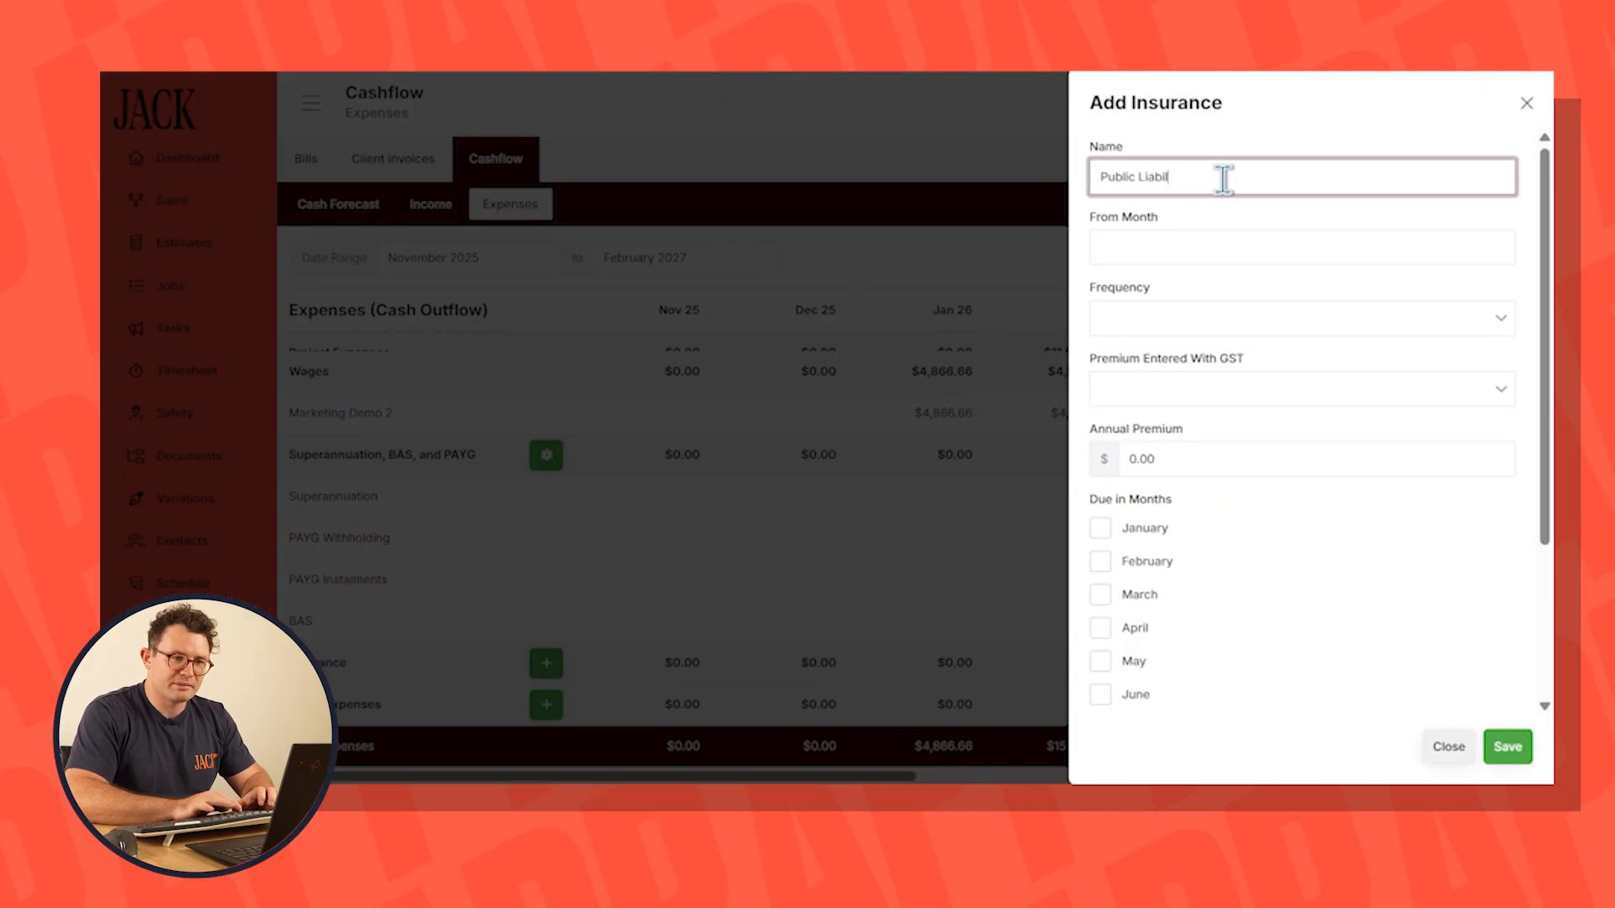
click(1148, 248)
click(1220, 330)
Make the insurance quarterly and GST inclusive with a $2,000 annual premium, save it, and check its scheduled payments
click(1169, 318)
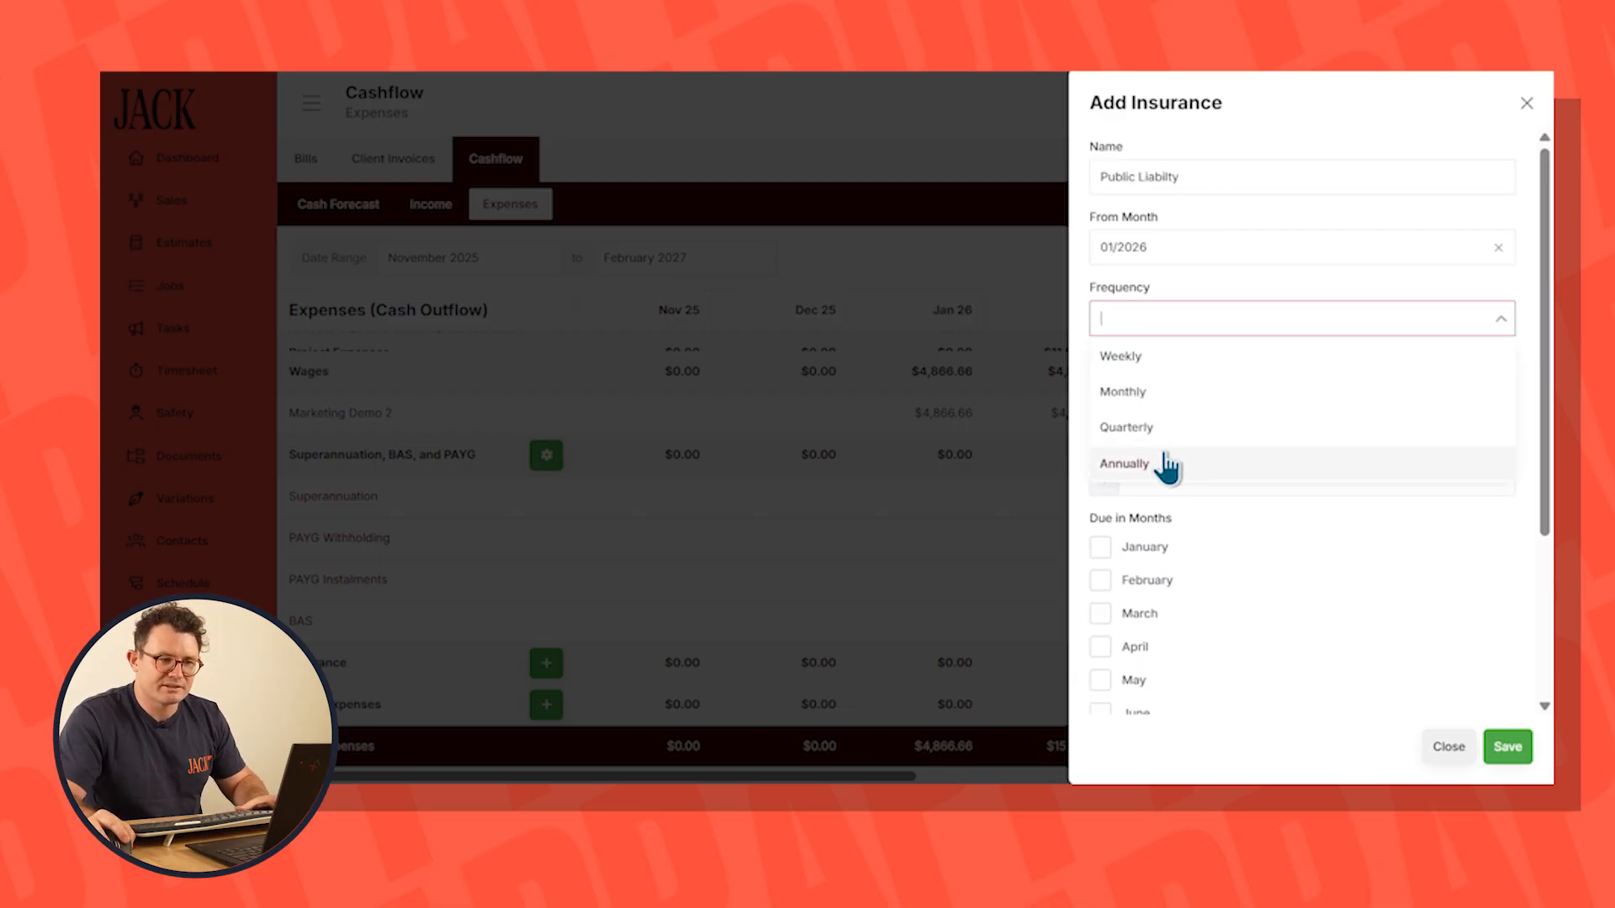
click(1186, 427)
click(1199, 454)
text(2)
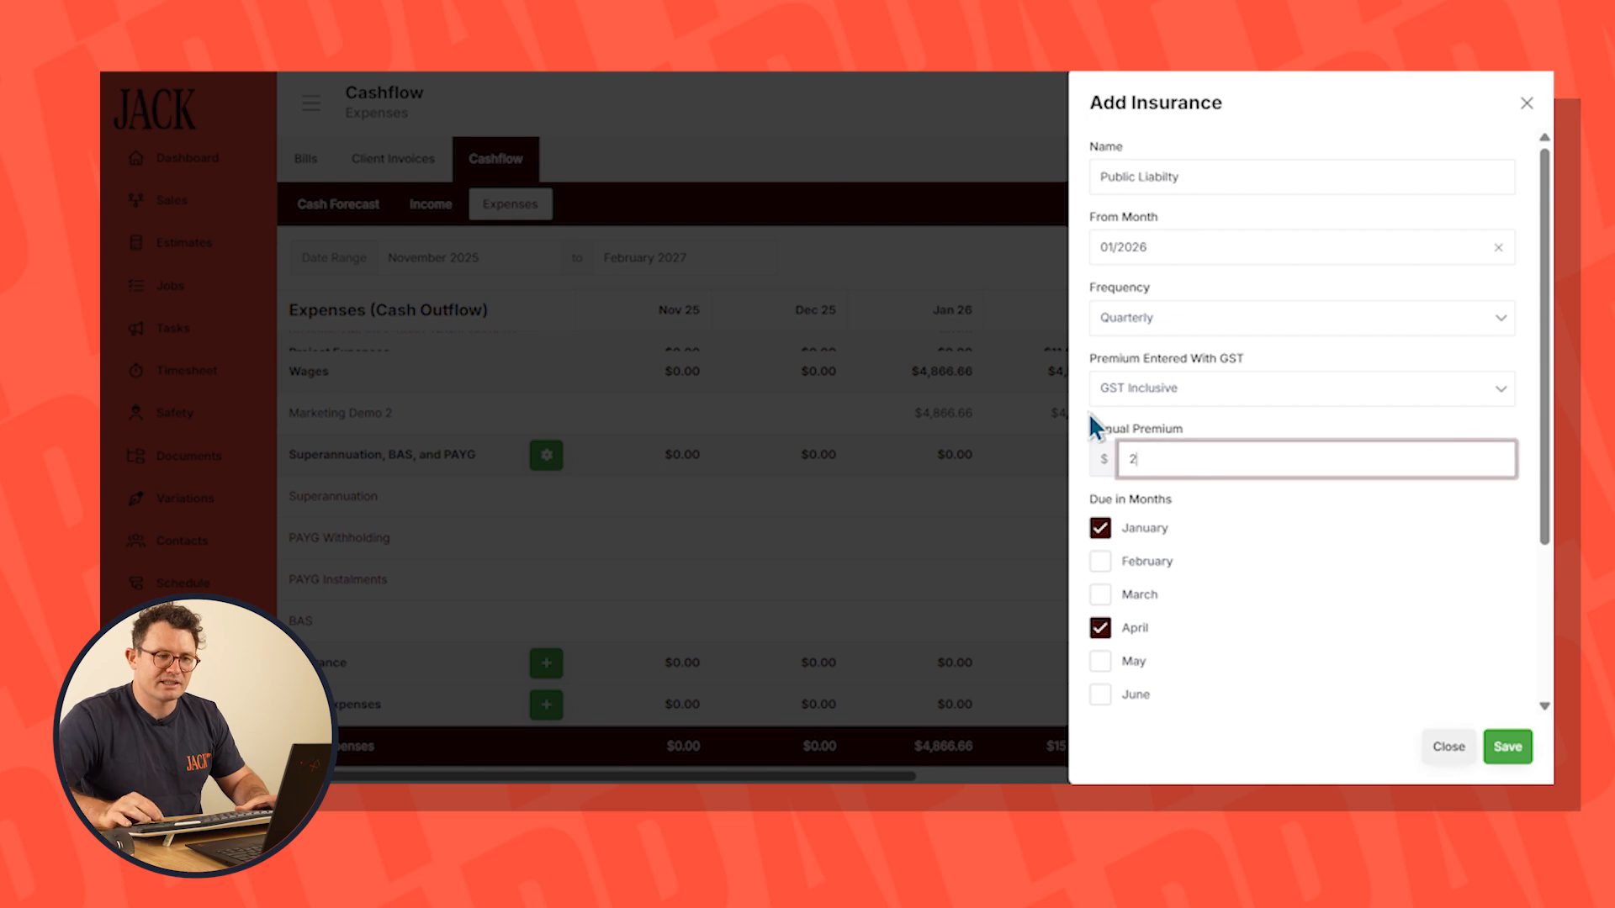
text(,000)
click(1497, 753)
scroll(664, 501, down, 3)
drag(903, 669, 1243, 676)
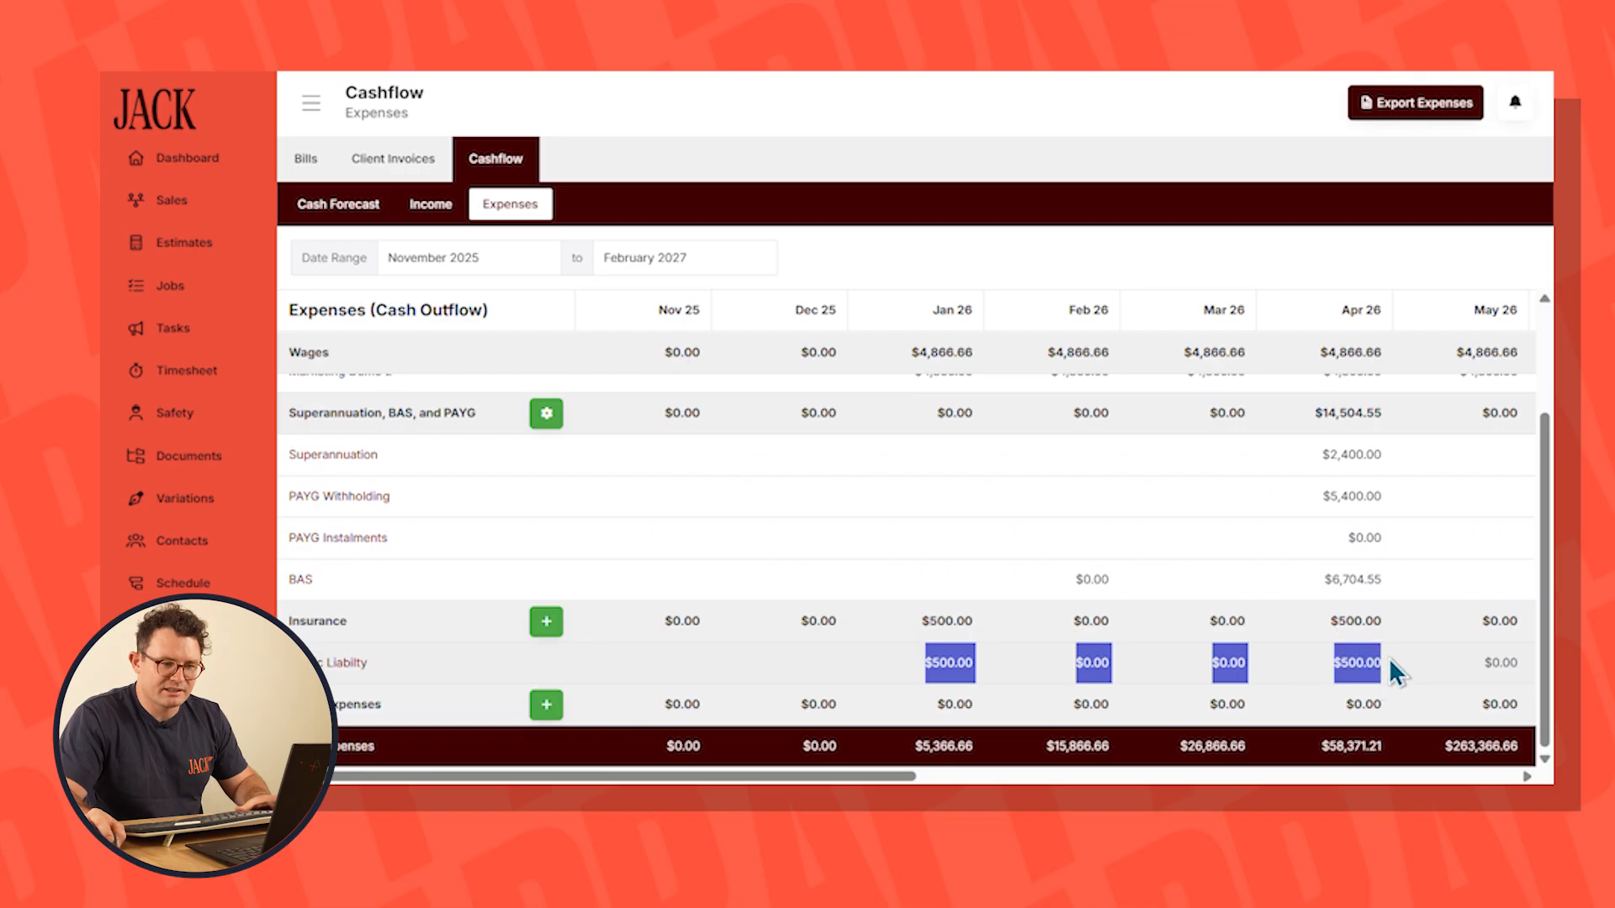
Begin an other-expense entry named Office Rent, starting from 01/2026, with the Operational expense type
click(546, 705)
click(1178, 181)
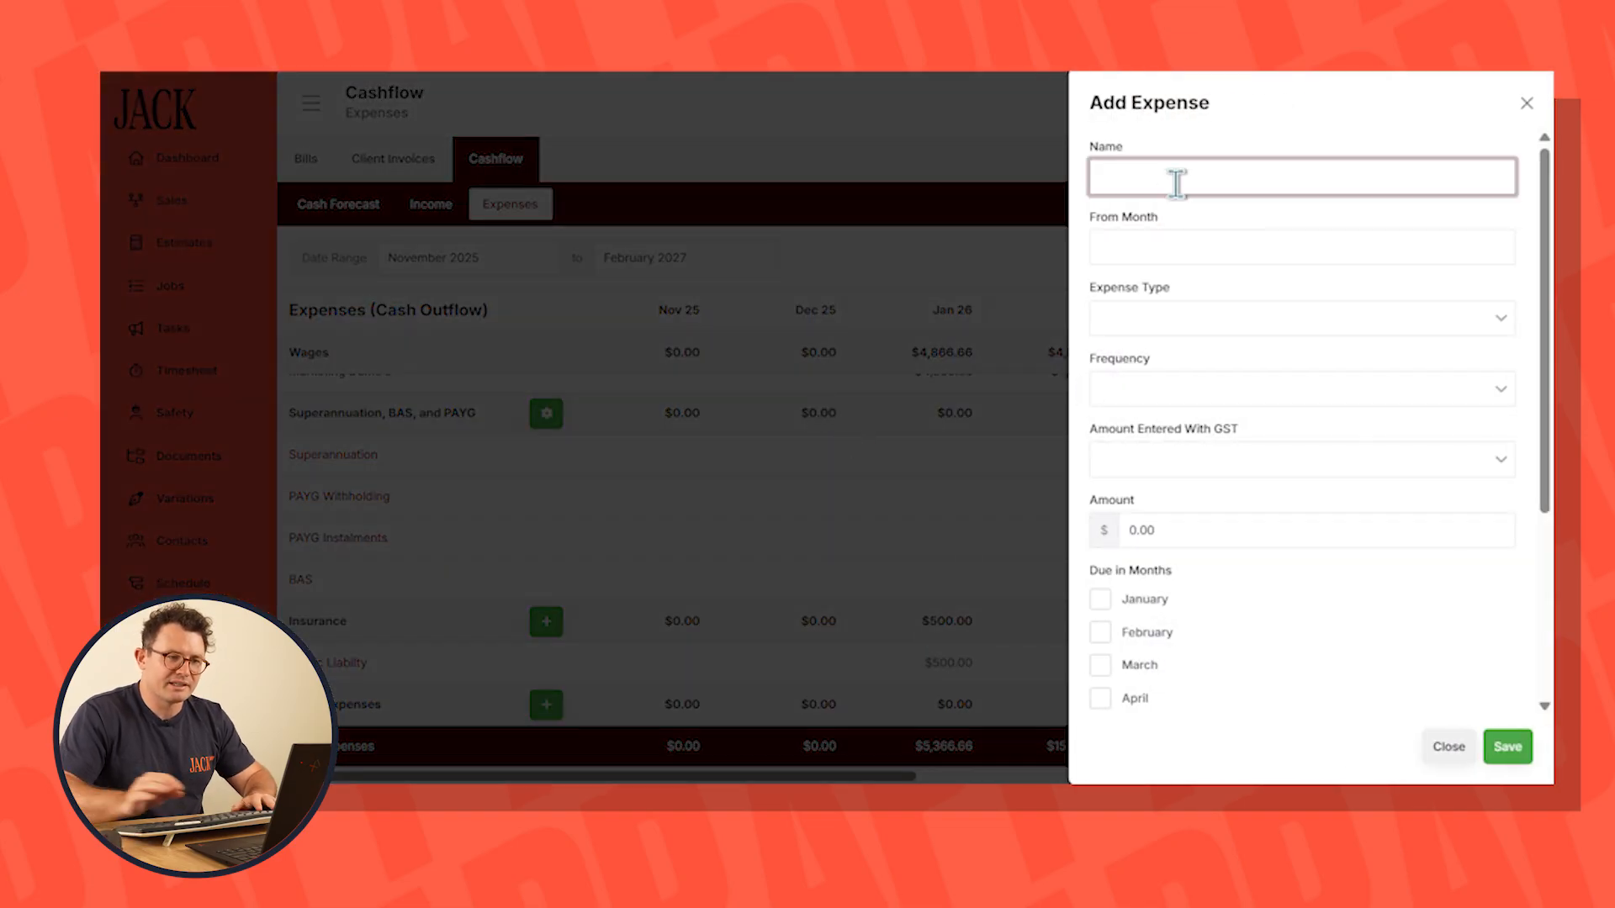
text(Office Rent)
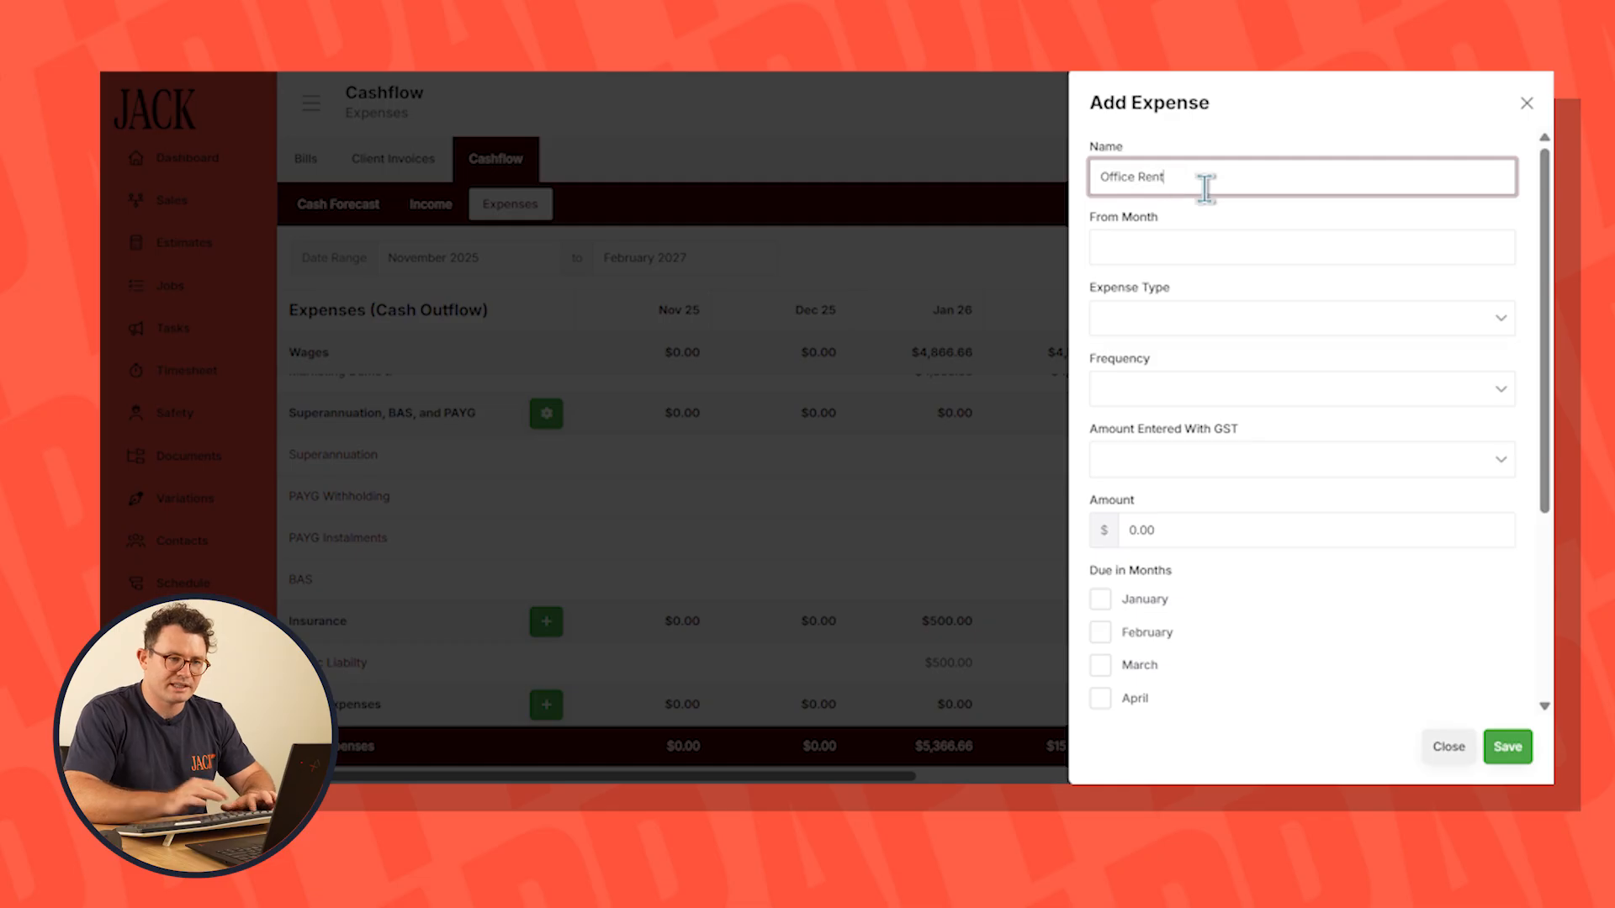
click(1212, 248)
click(1231, 337)
click(1148, 319)
click(1133, 356)
Make the Office Rent expense monthly and GST inclusive with an amount of $4,000, and save it
click(1178, 389)
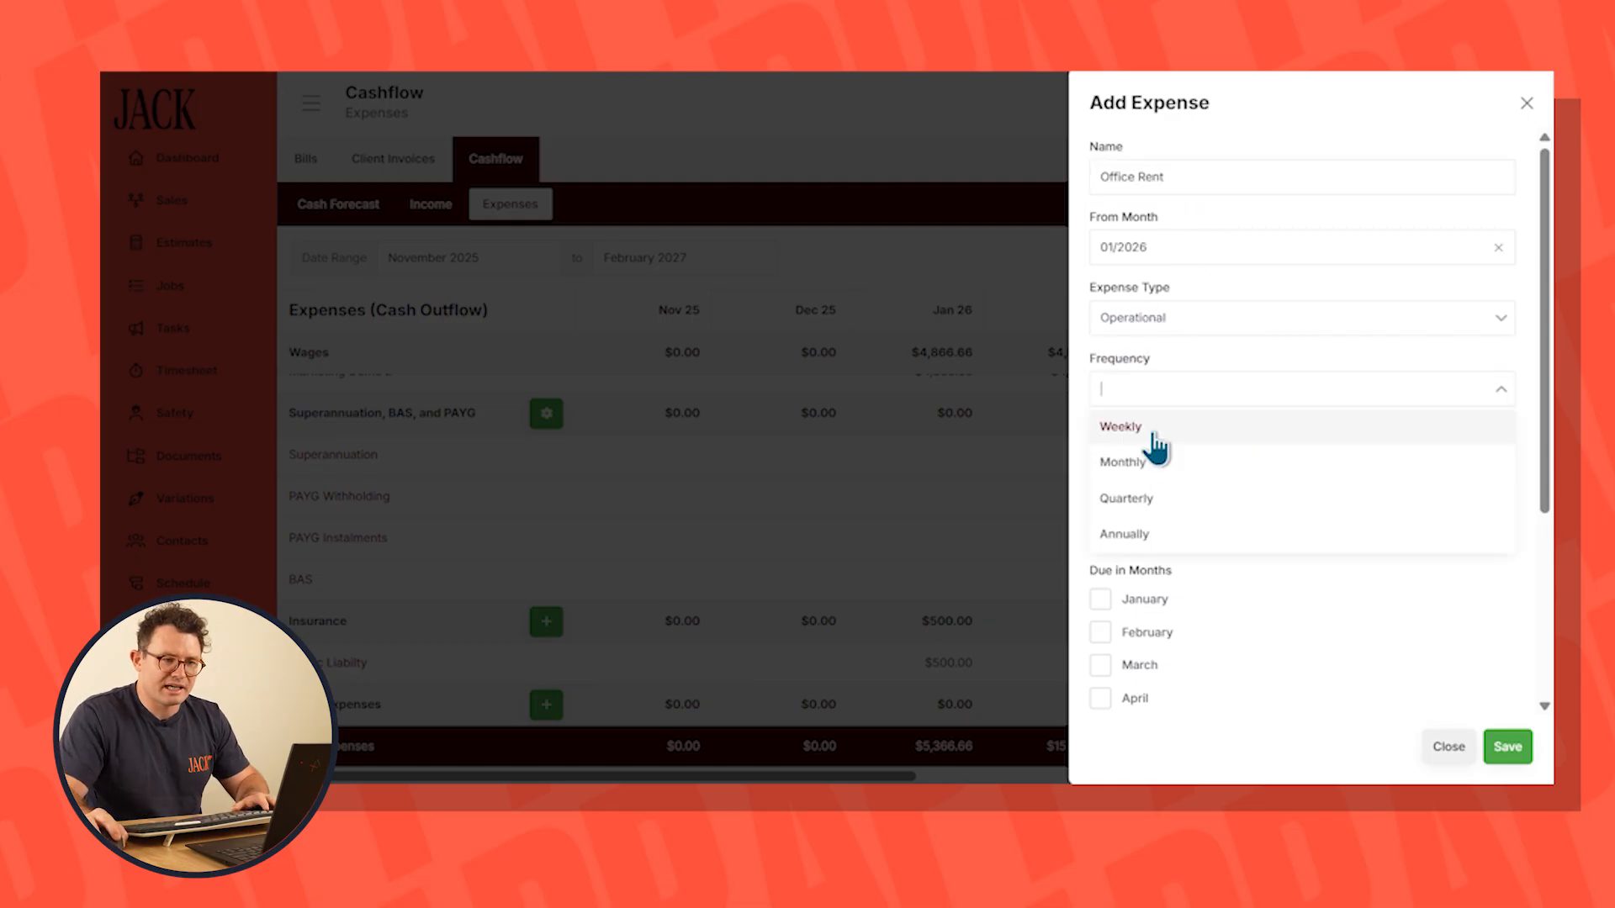
click(1144, 462)
click(1205, 459)
click(1161, 497)
click(1164, 530)
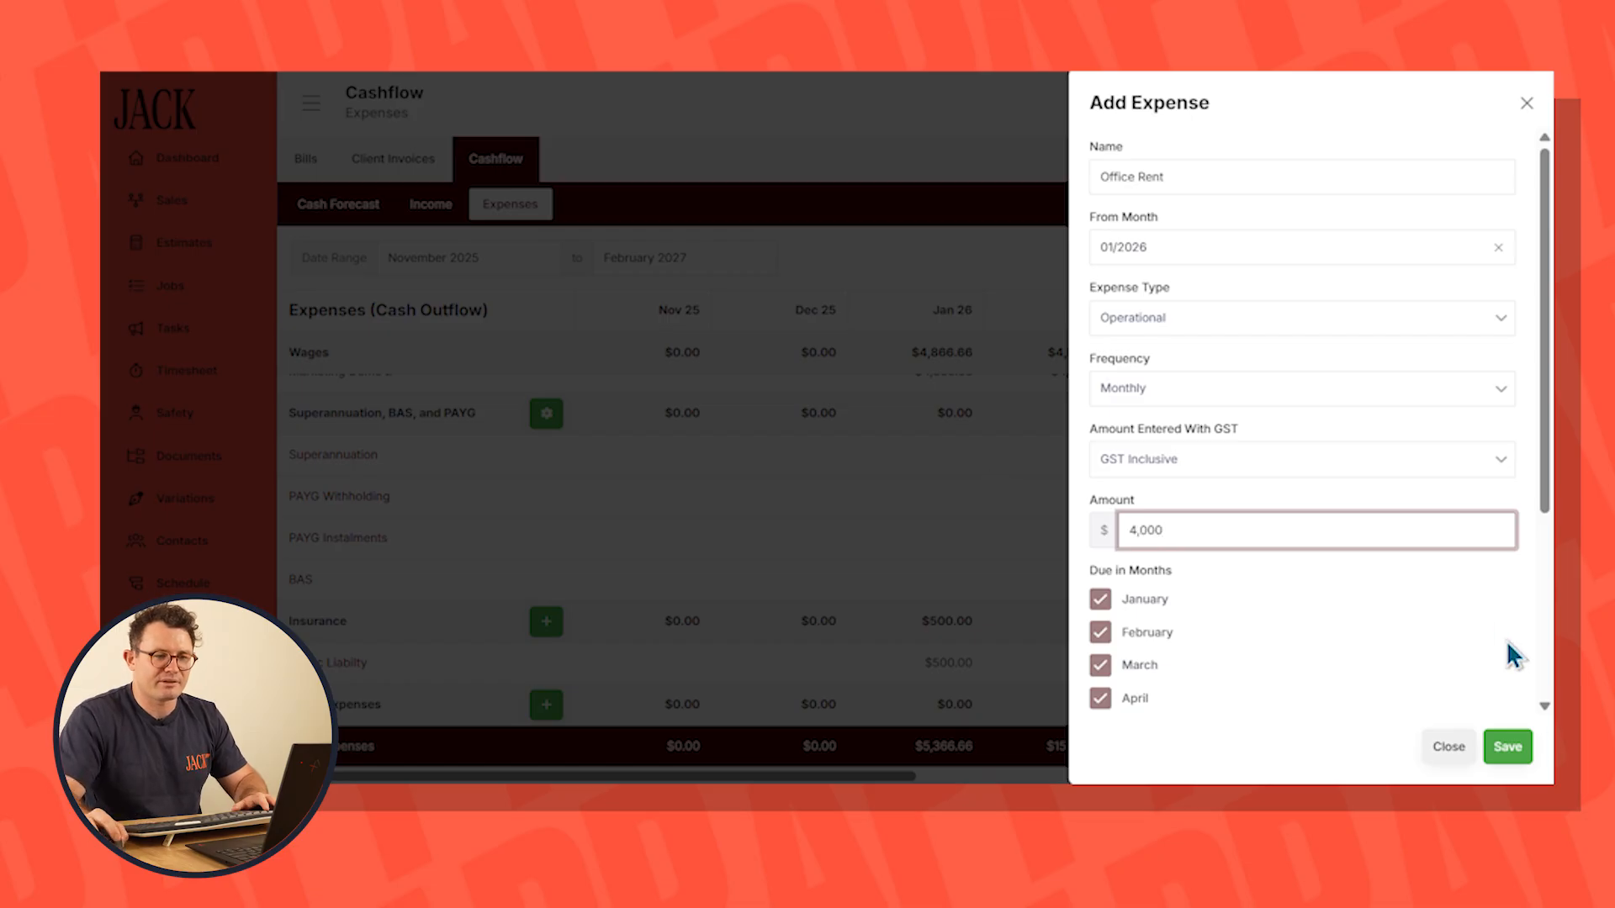
click(1512, 754)
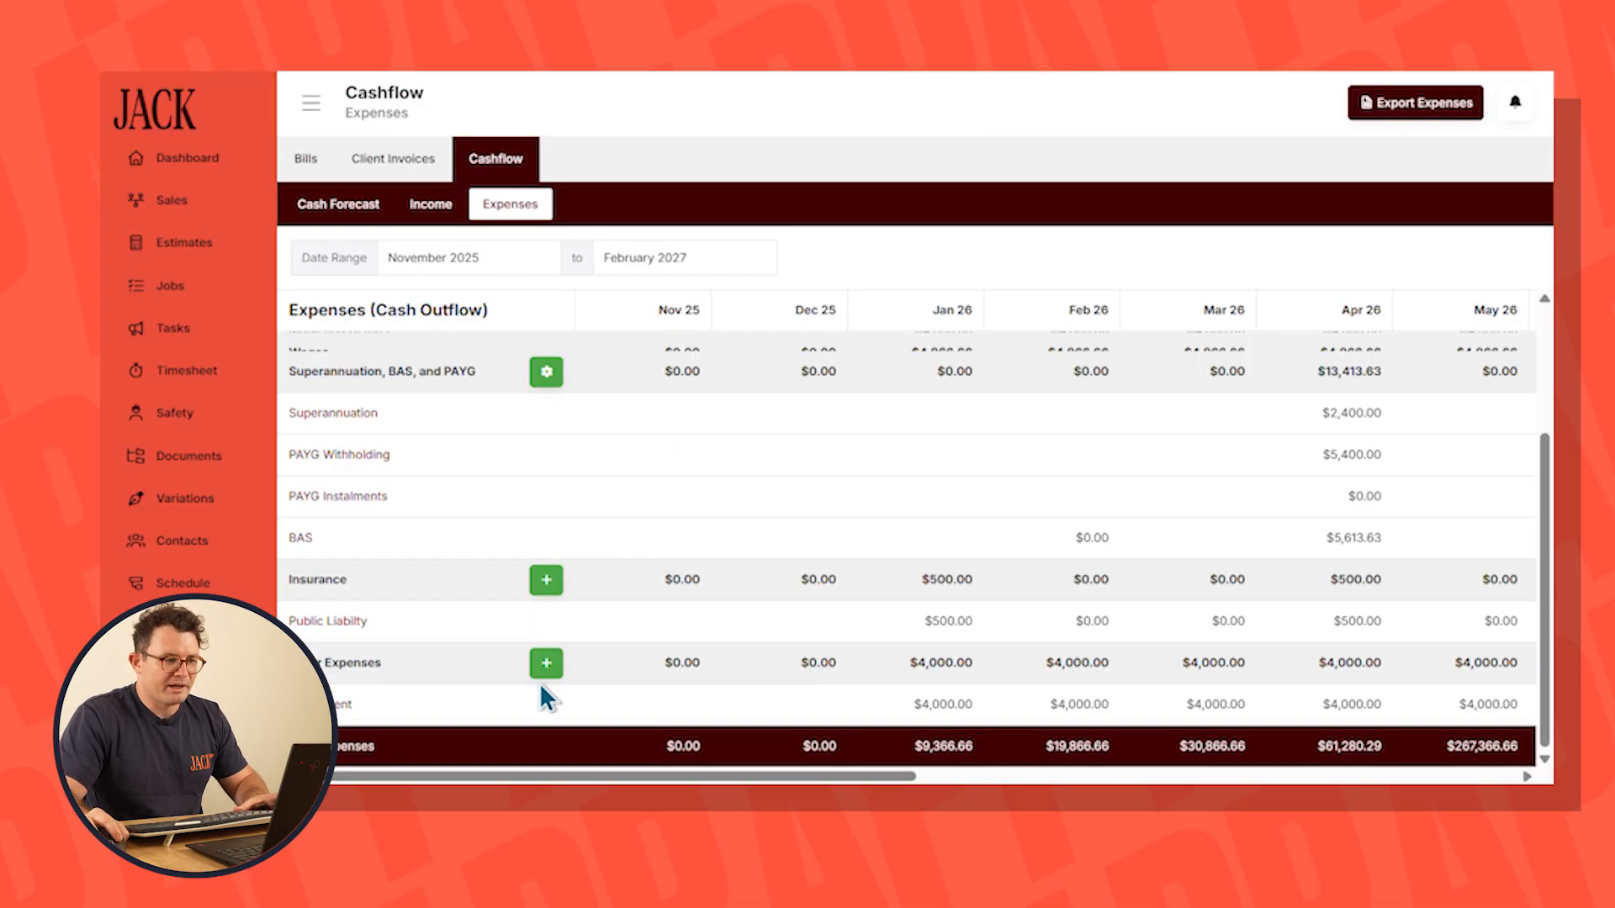
Add an Operational other expense named Marketing Costs from 01/2026, monthly, GST inclusive, at $2,000, and save it
click(546, 669)
click(1122, 186)
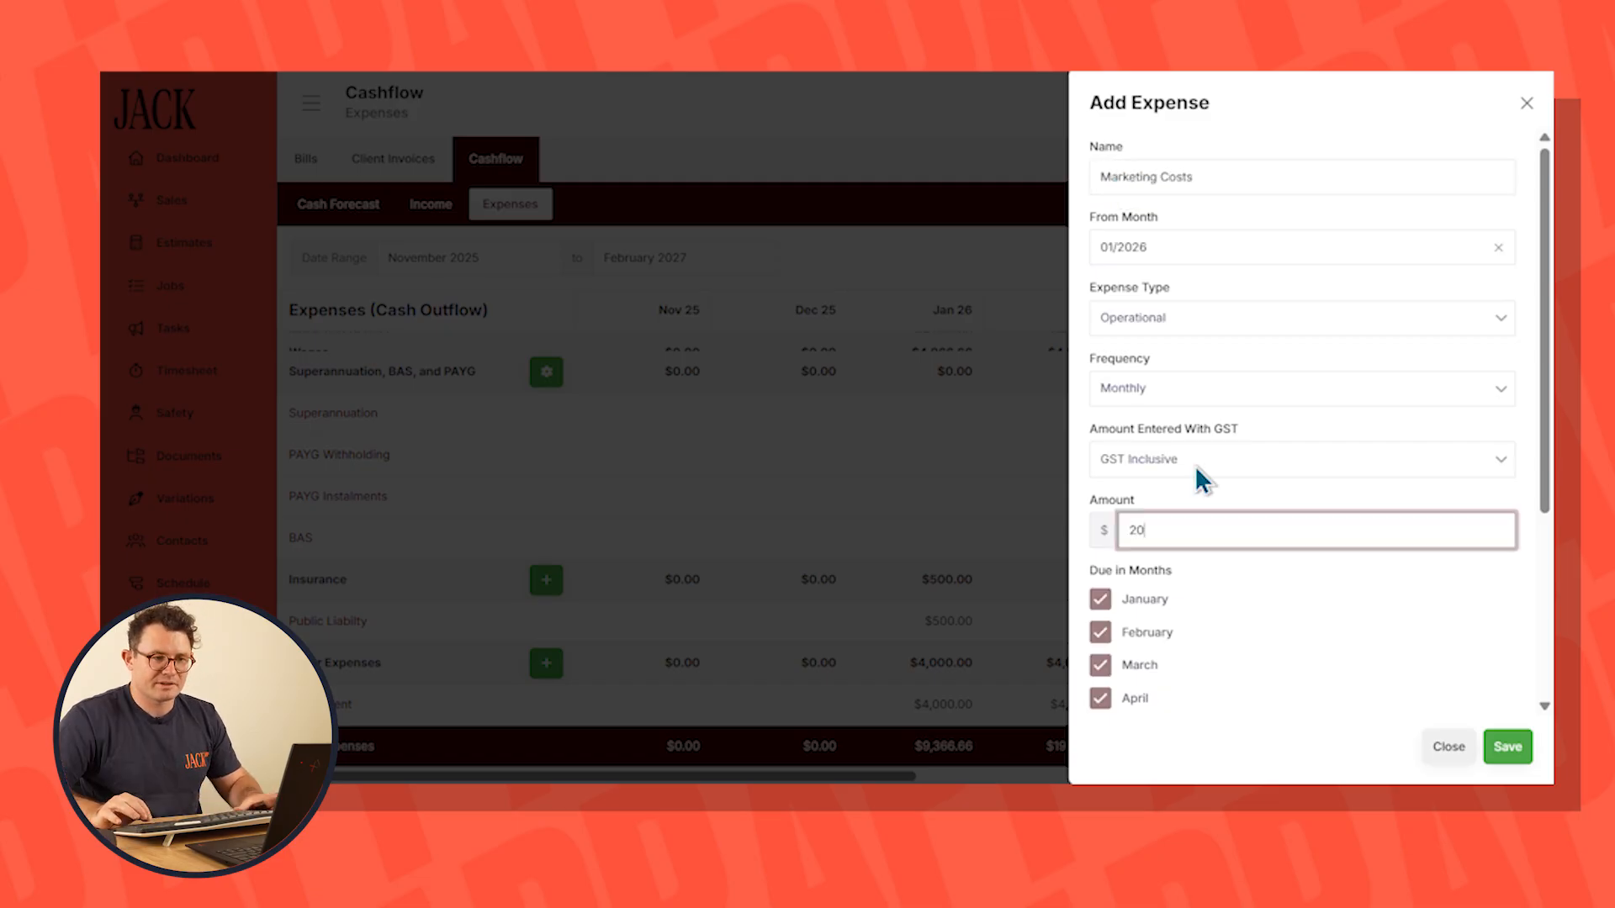
text(000)
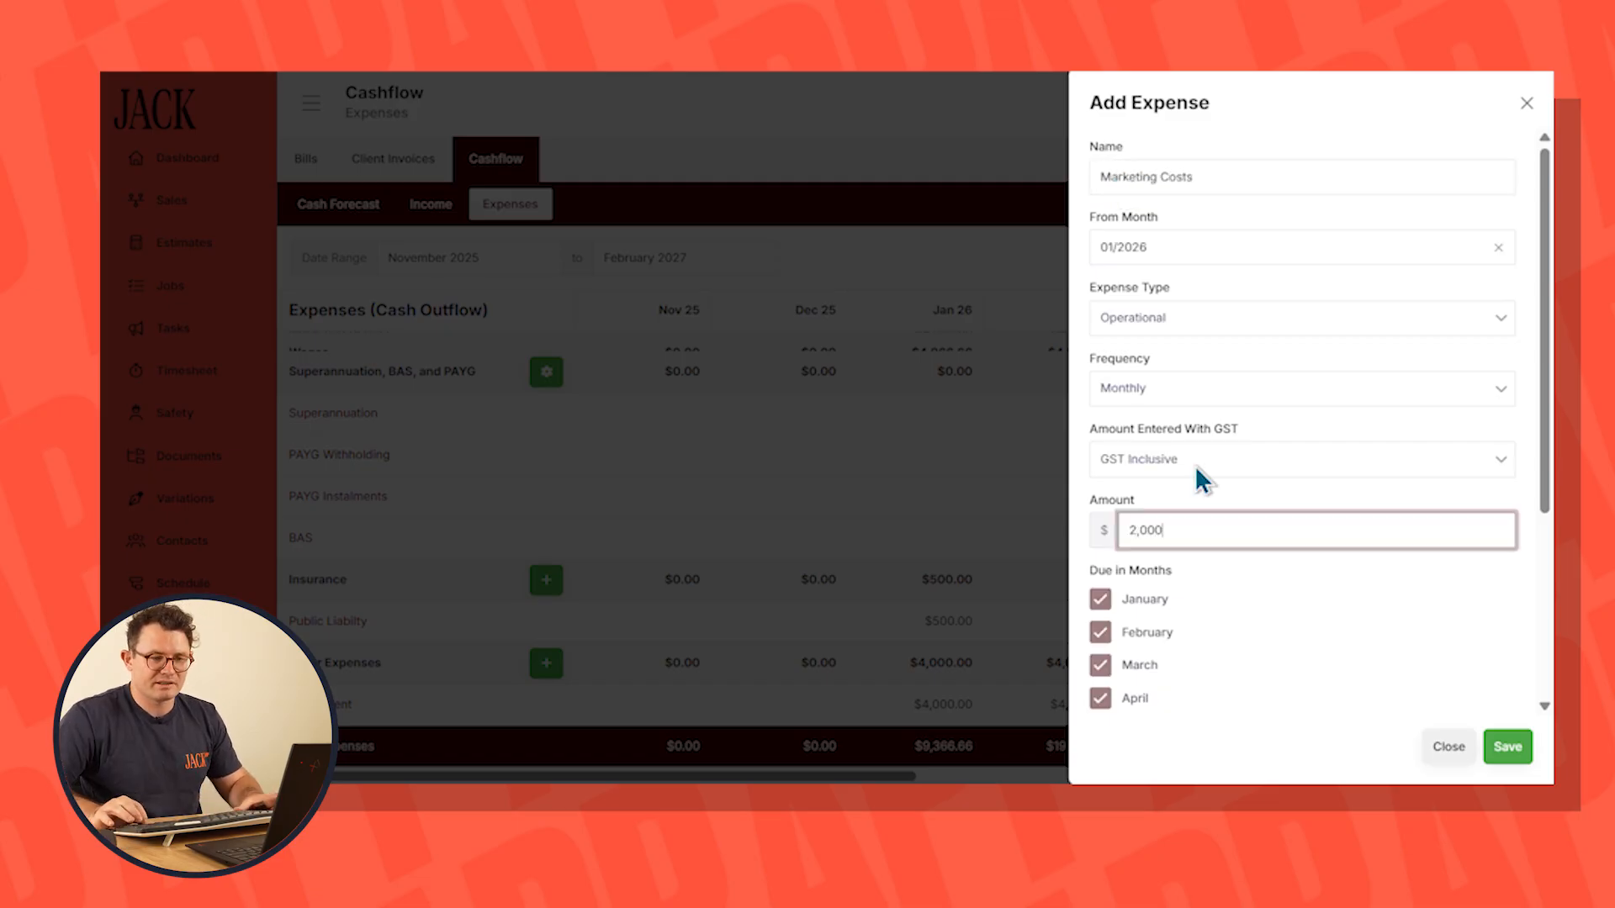
scroll(1430, 606, down, 3)
click(1506, 746)
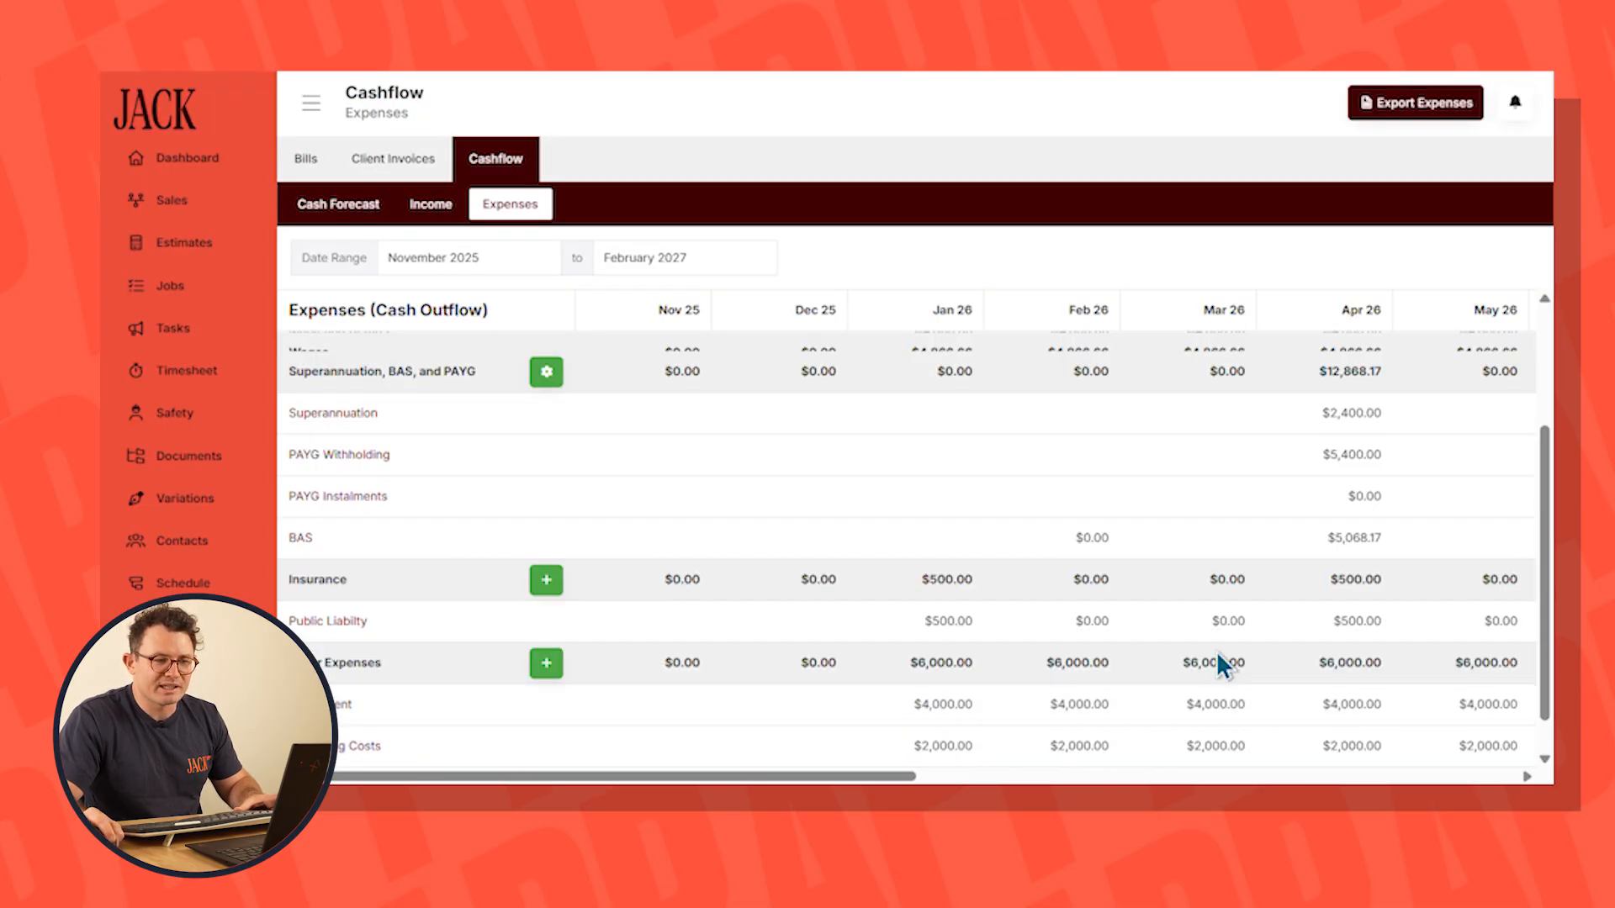
Add a balance adjustment to the cash forecast with a December 2025 closing balance of $100,000, and check the January 2026 point
scroll(1216, 651, up, 3)
click(371, 218)
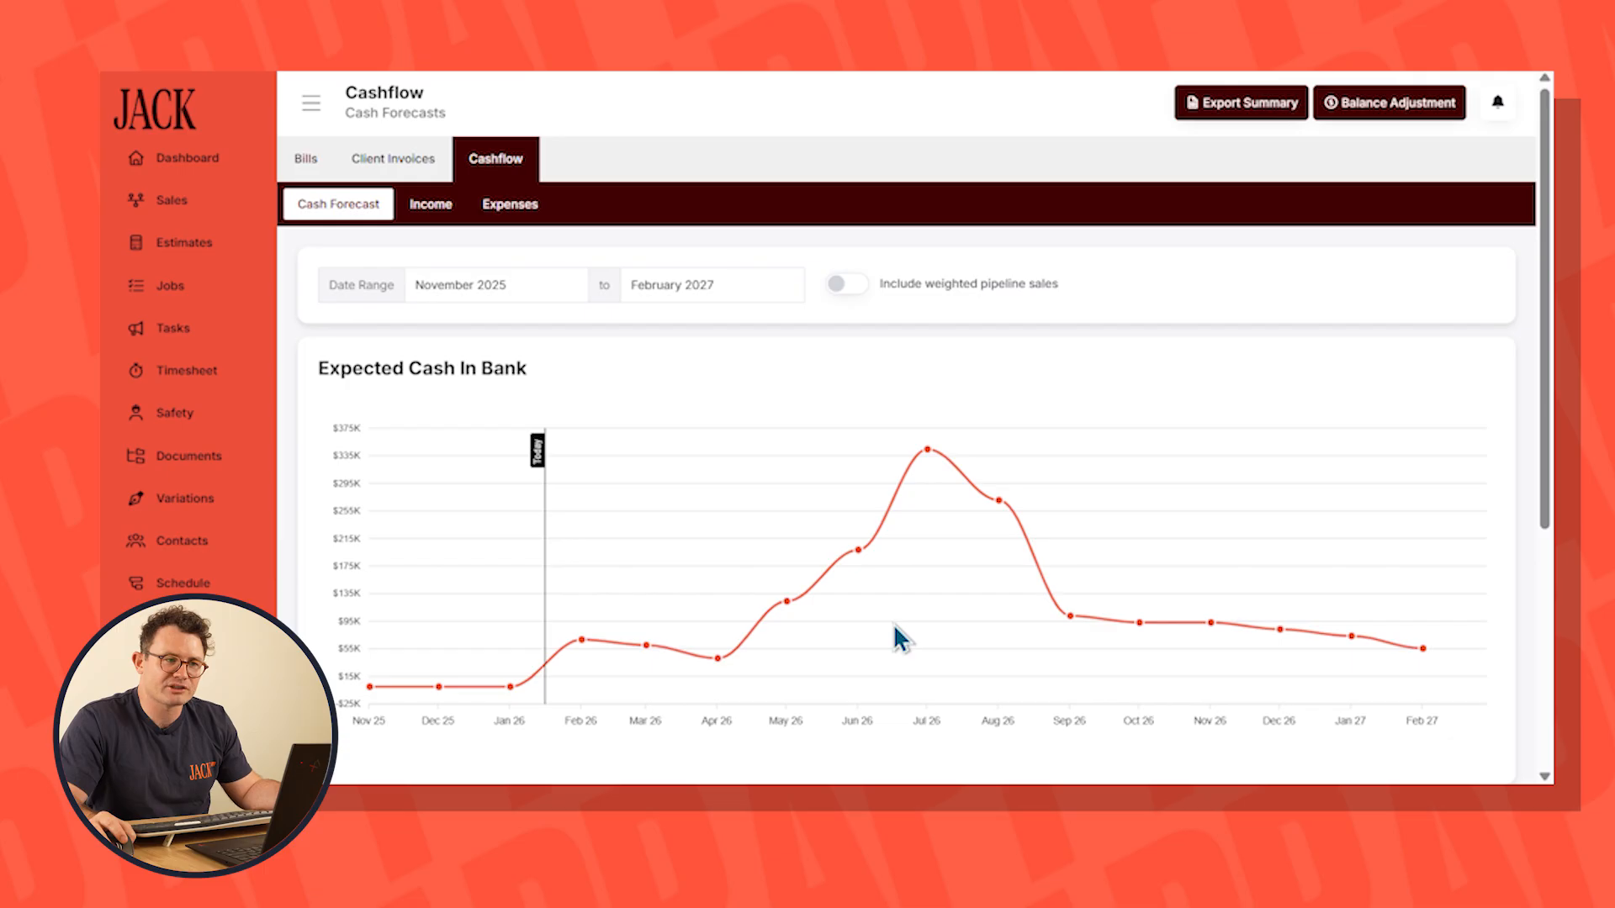
click(1388, 103)
click(778, 508)
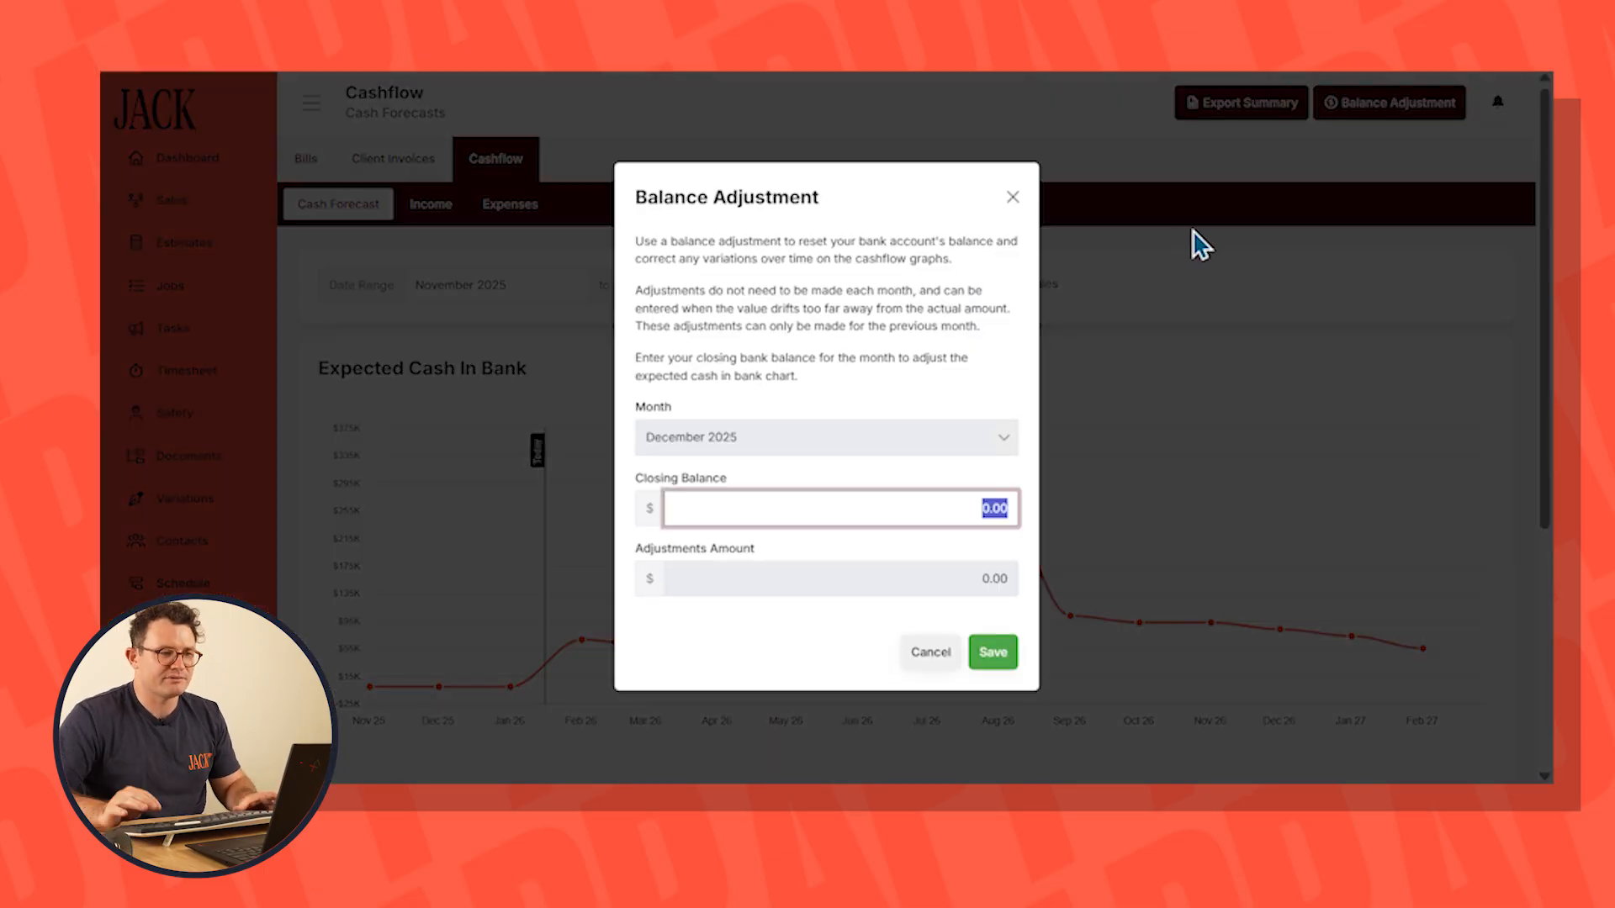
text(100,000)
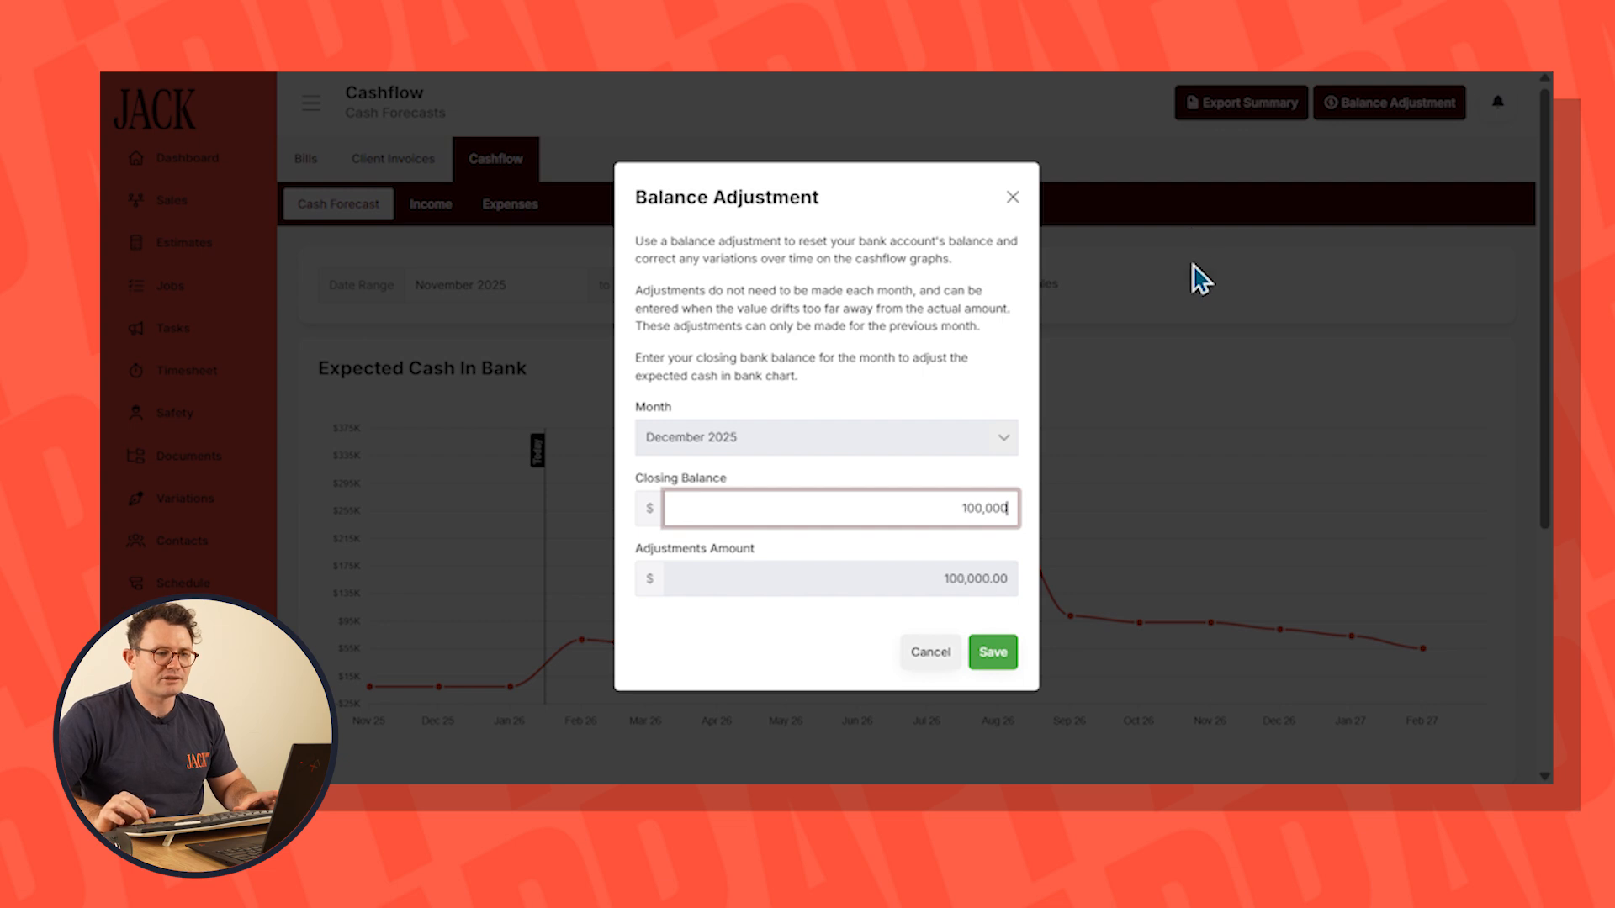
click(989, 655)
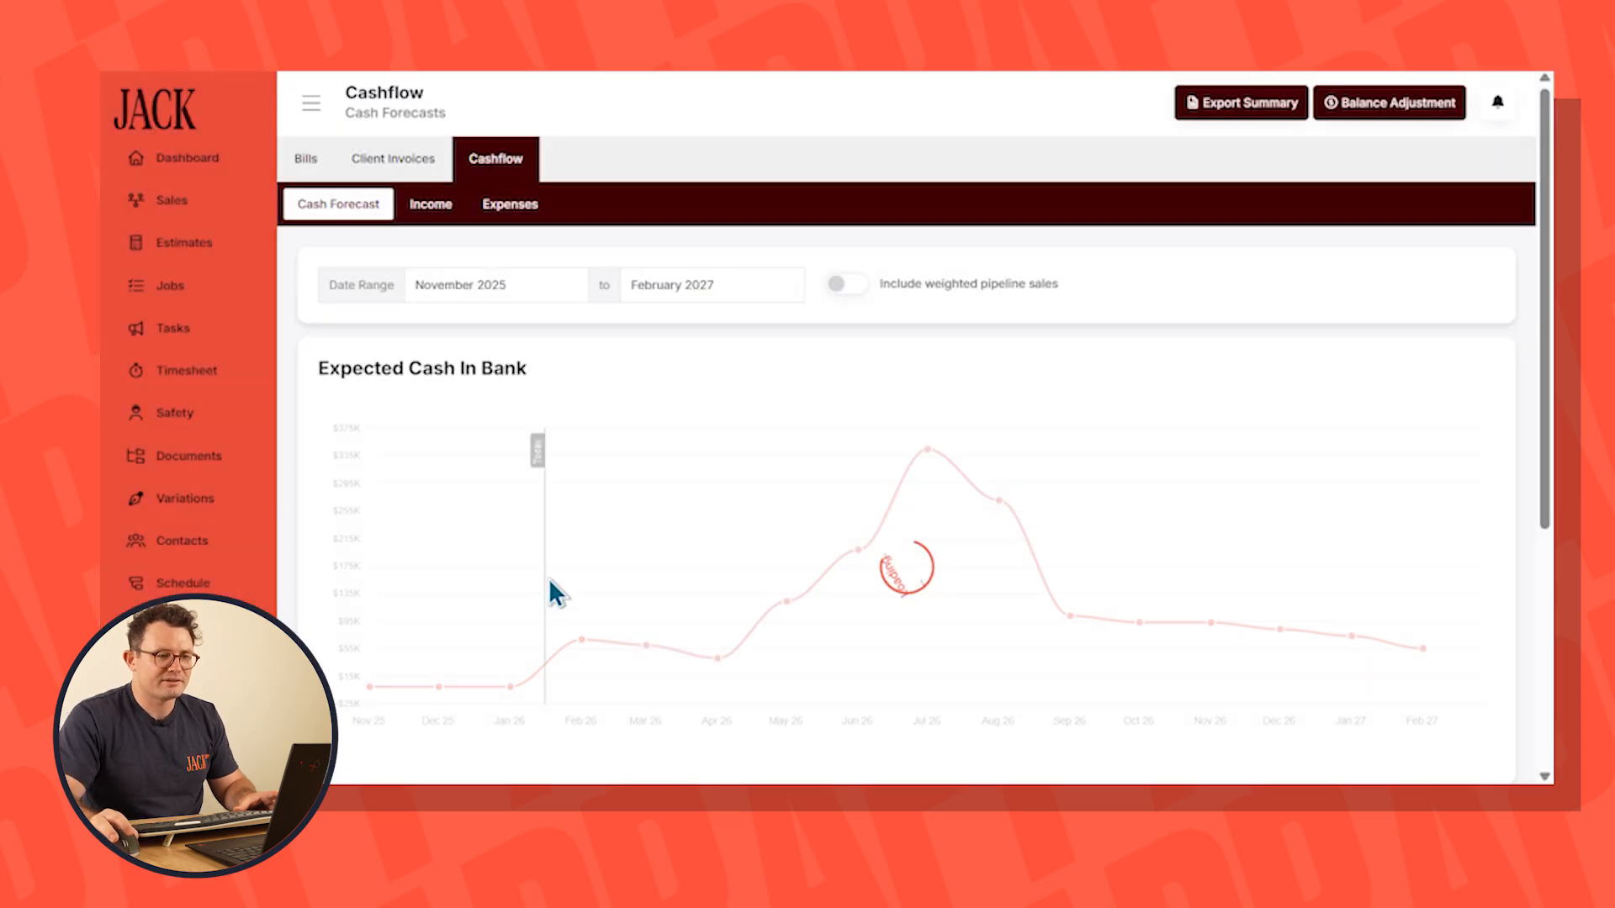
mouse_move(513, 637)
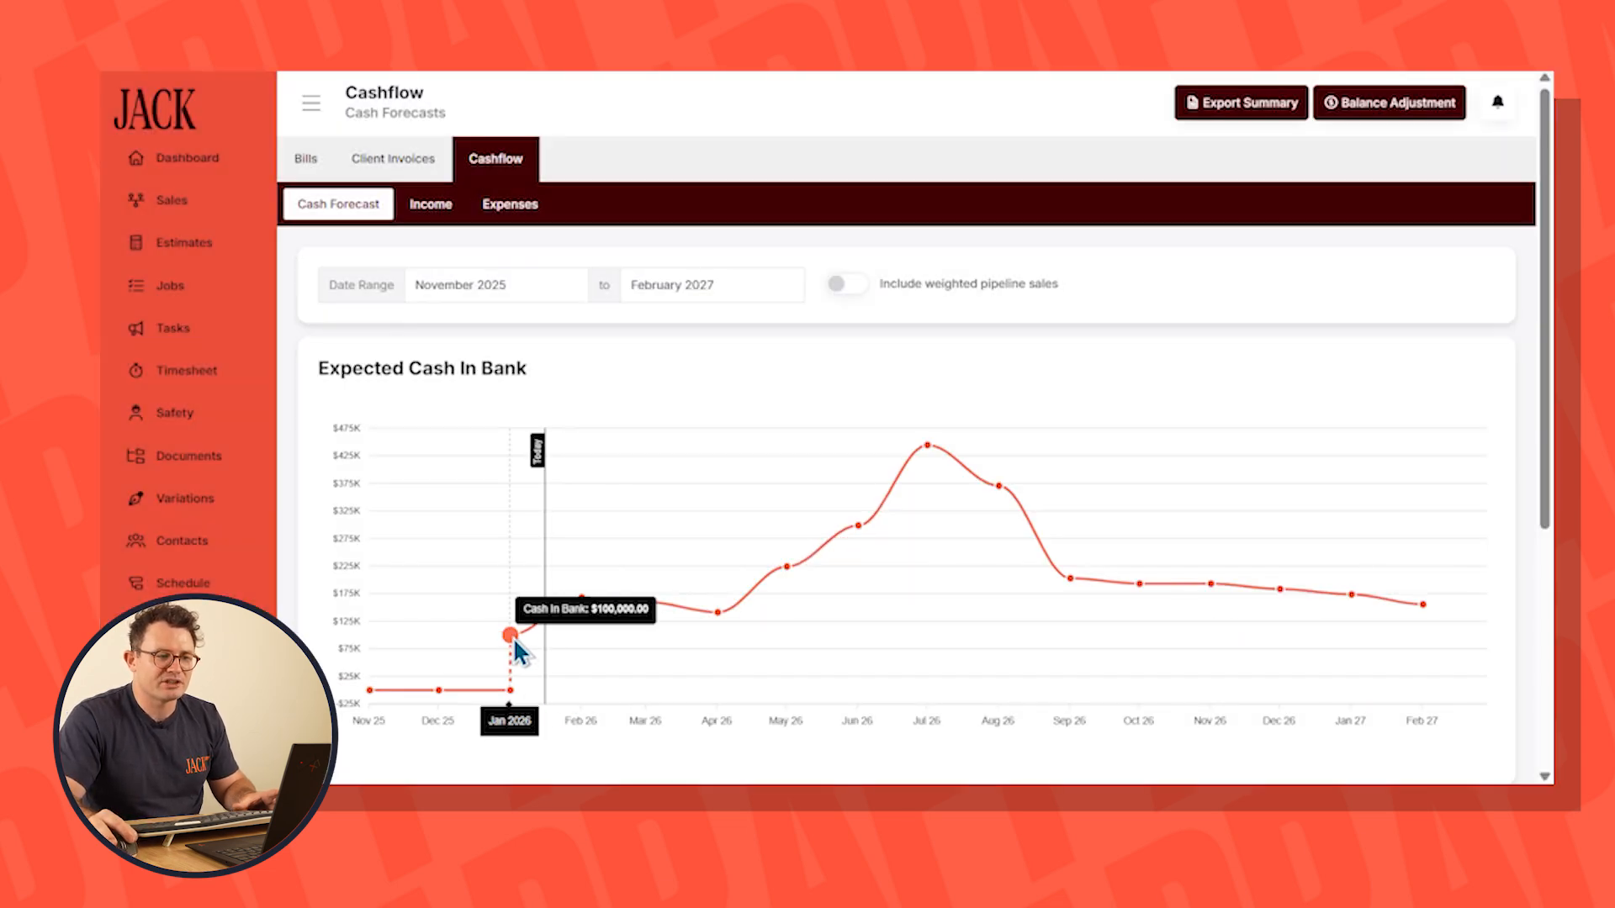